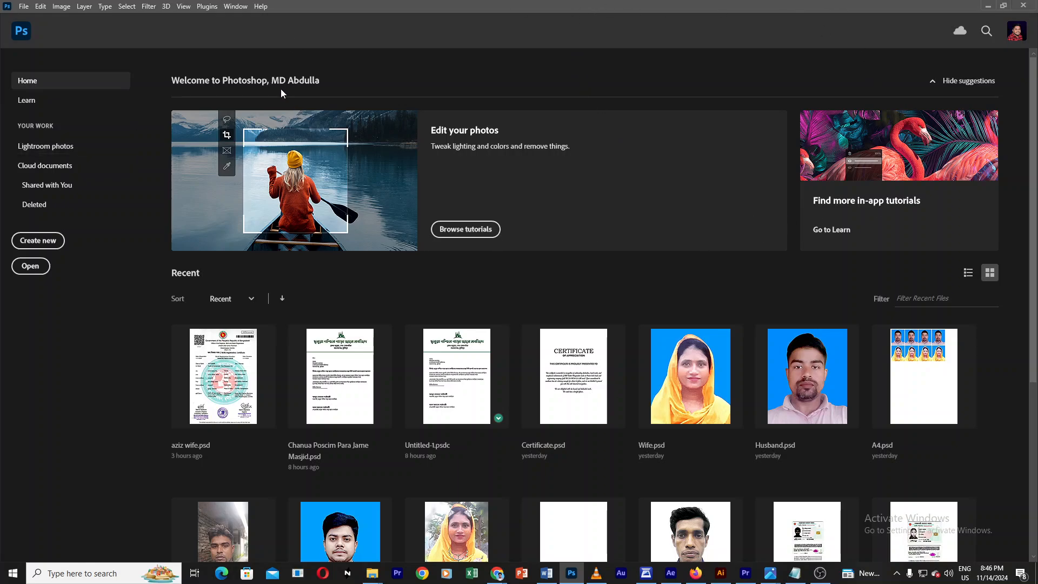
Step: Create a new Letter-size print document at 300 ppi resolution in CMYK Color mode
{"action": "left_click", "coordinate": [23, 7]}
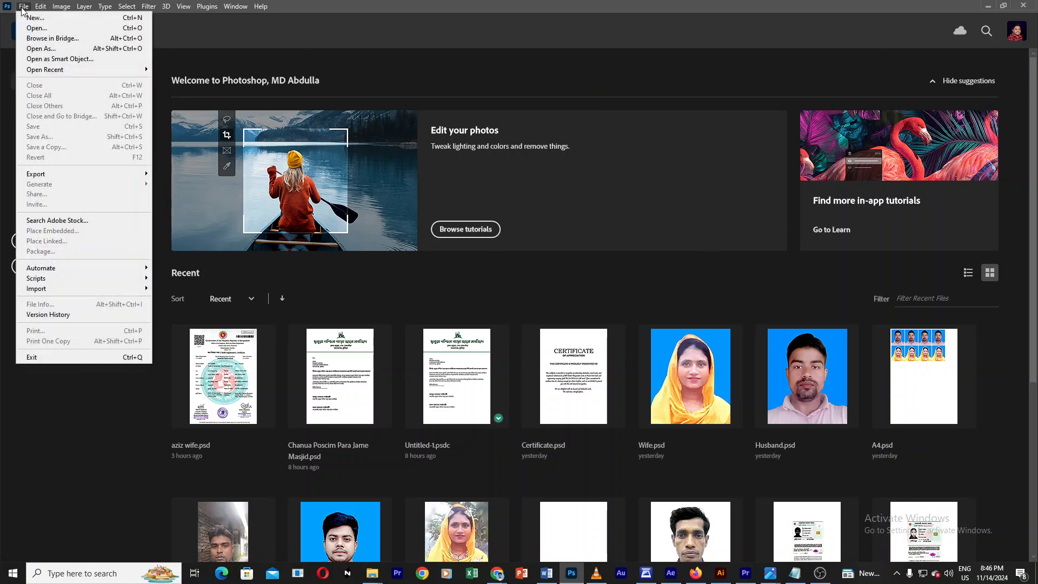
{"action": "left_click", "coordinate": [30, 17]}
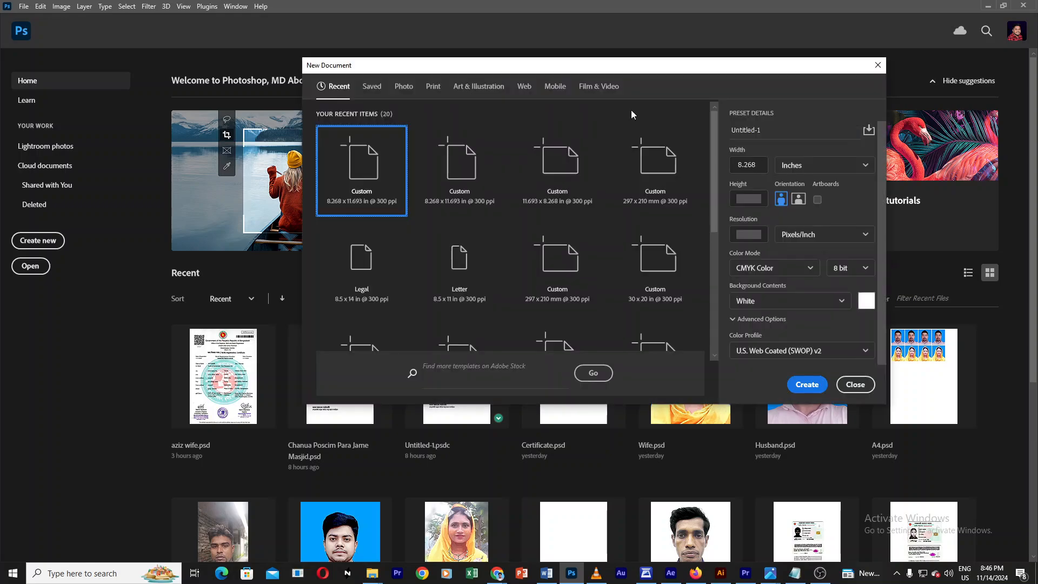
{"action": "left_click", "coordinate": [434, 87]}
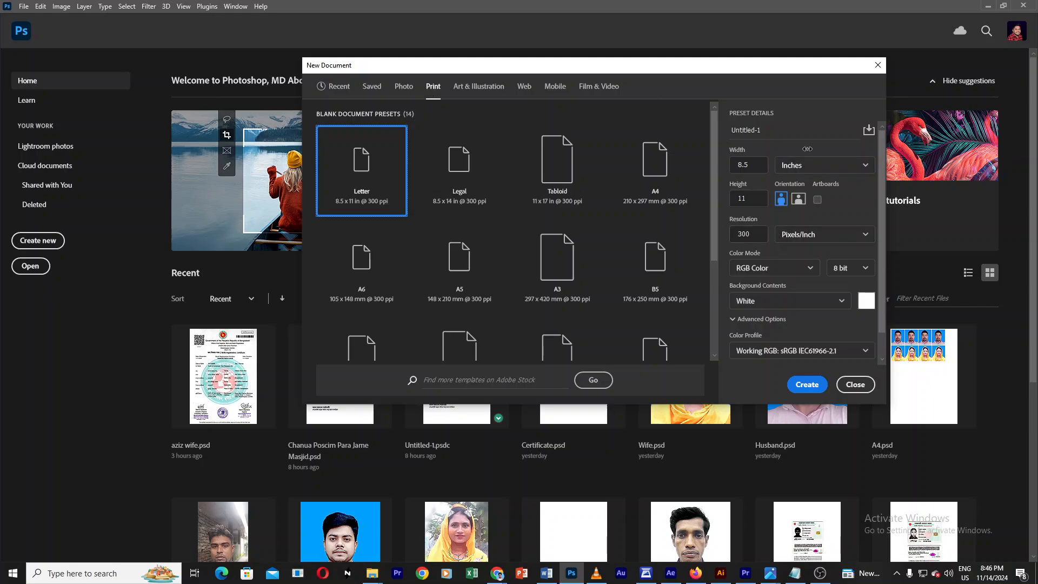
{"action": "double_click", "coordinate": [757, 235]}
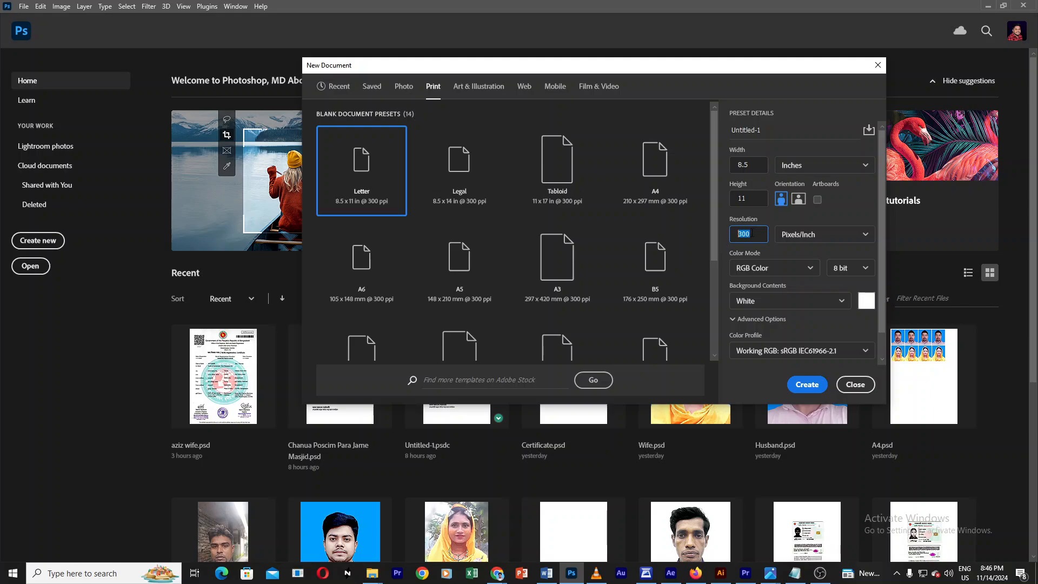
{"action": "left_click", "coordinate": [767, 268]}
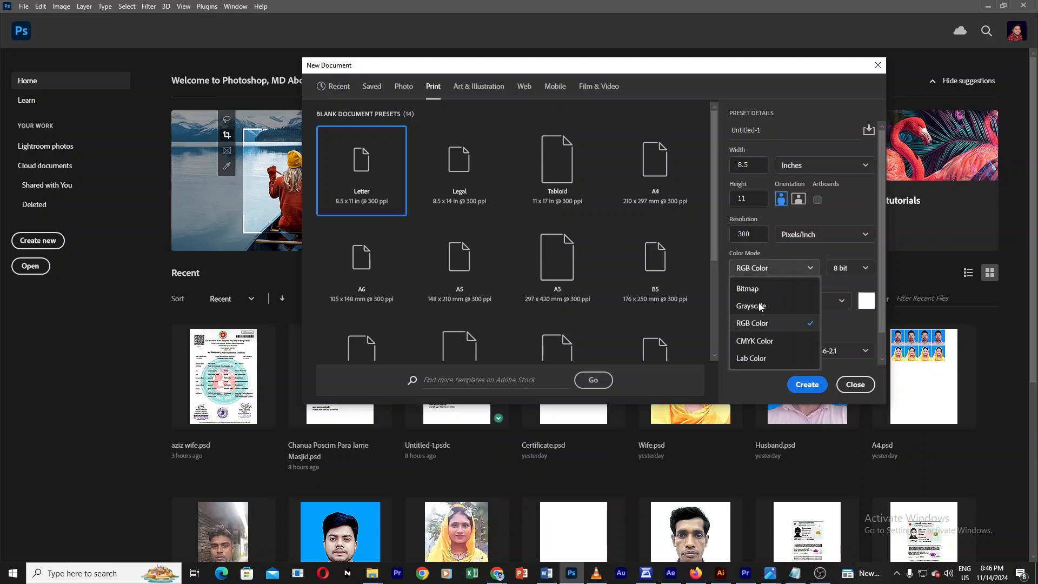
{"action": "left_click", "coordinate": [766, 342]}
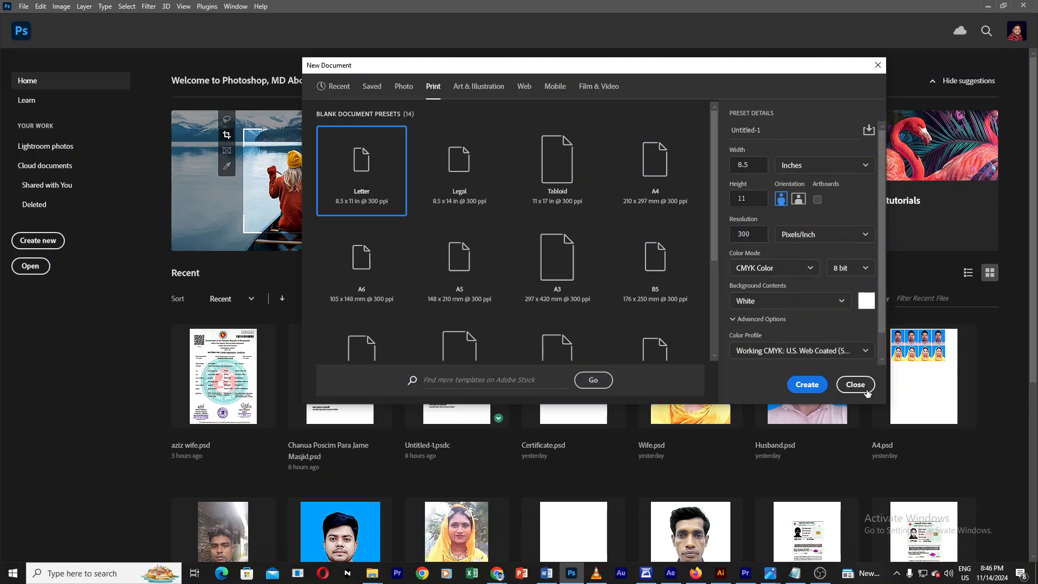
{"action": "left_click", "coordinate": [808, 390]}
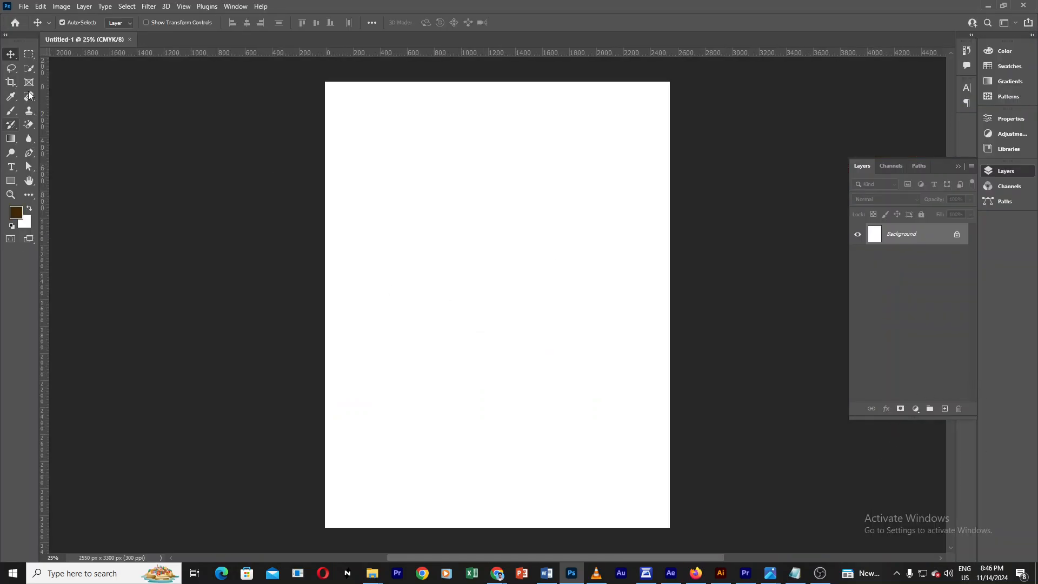
{"action": "right_click", "coordinate": [11, 54]}
{"action": "left_click", "coordinate": [9, 55]}
{"action": "right_click", "coordinate": [9, 56]}
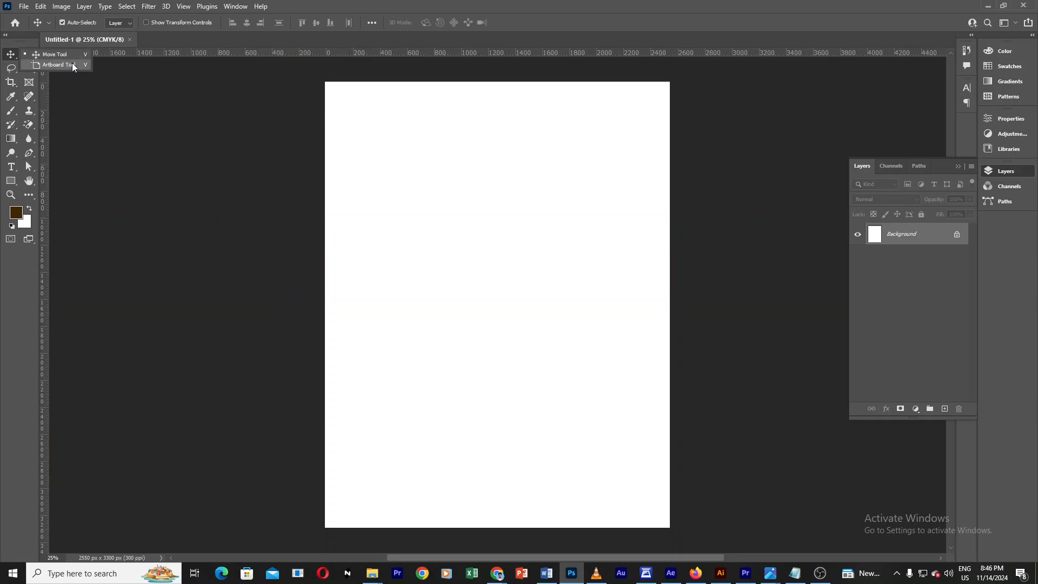
{"action": "left_click", "coordinate": [154, 135]}
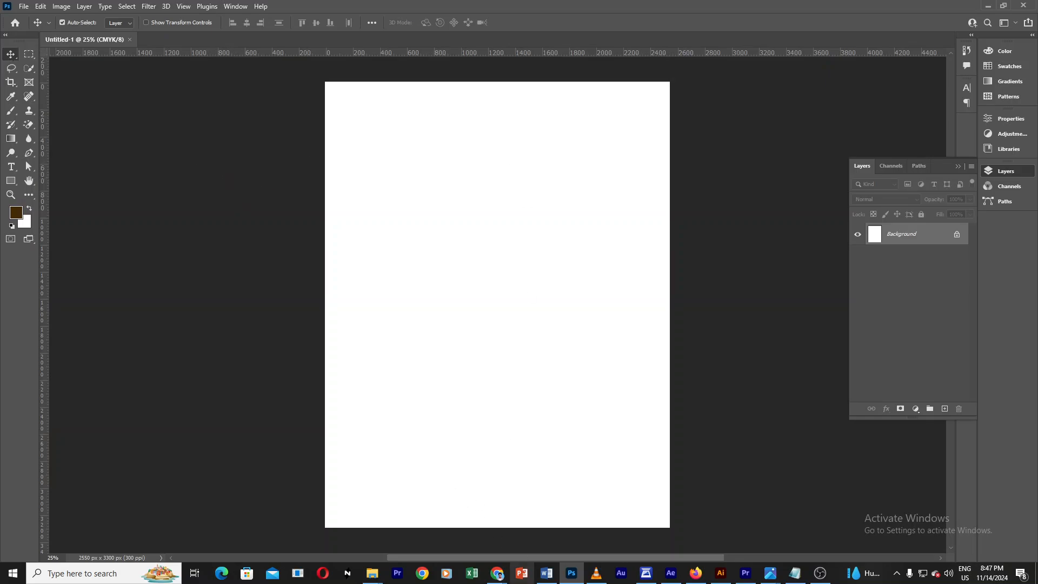
Step: Switch to the web browser, open a new tab and search for product image
{"action": "left_click", "coordinate": [498, 574]}
{"action": "left_click", "coordinate": [473, 521]}
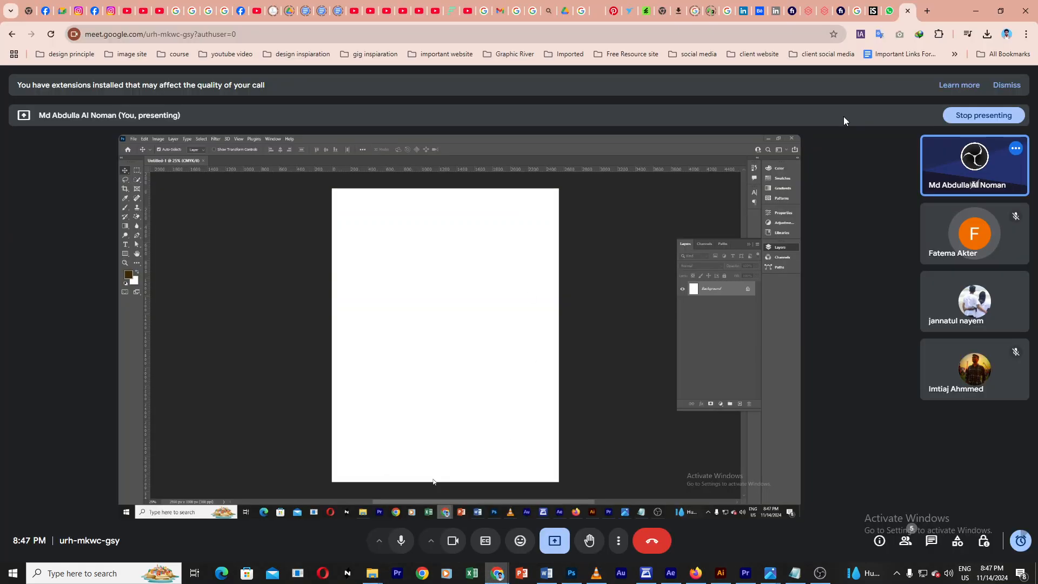
{"action": "key", "text": "ctrl+t"}
{"action": "left_click", "coordinate": [489, 32]}
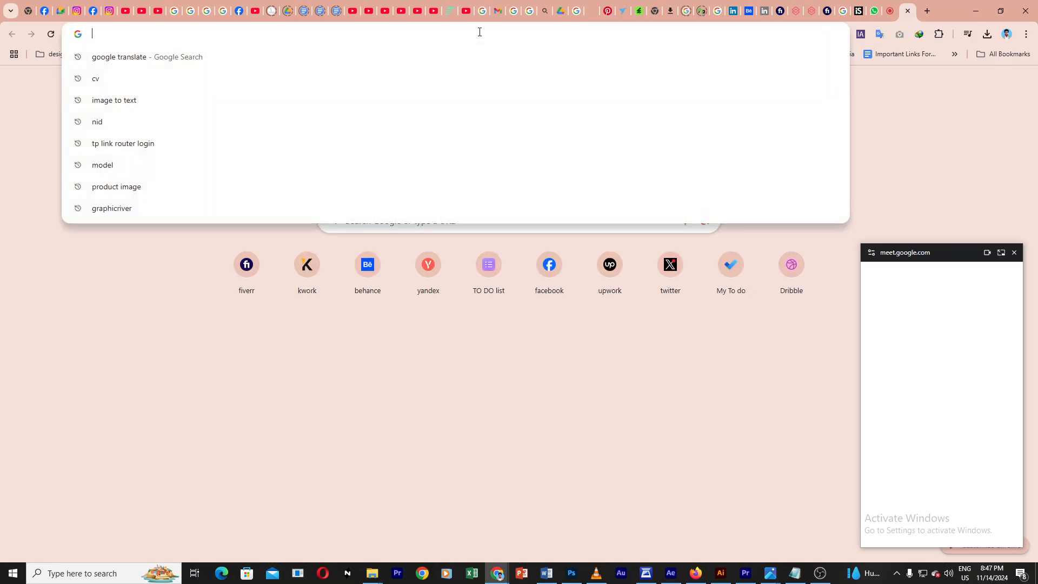
{"action": "right_click", "coordinate": [477, 33]}
{"action": "left_click", "coordinate": [419, 32]}
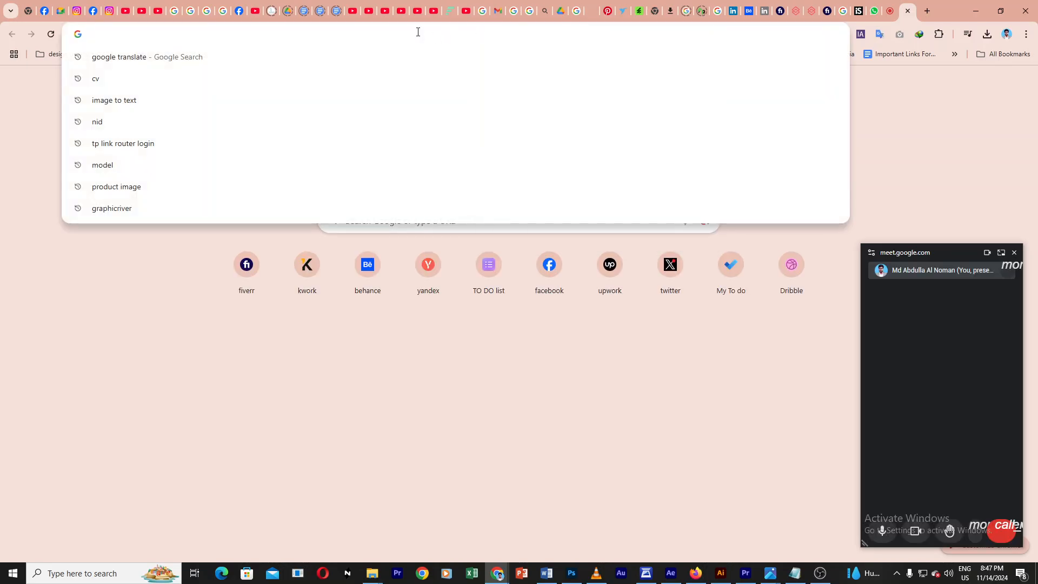
{"action": "type", "text": "pr"}
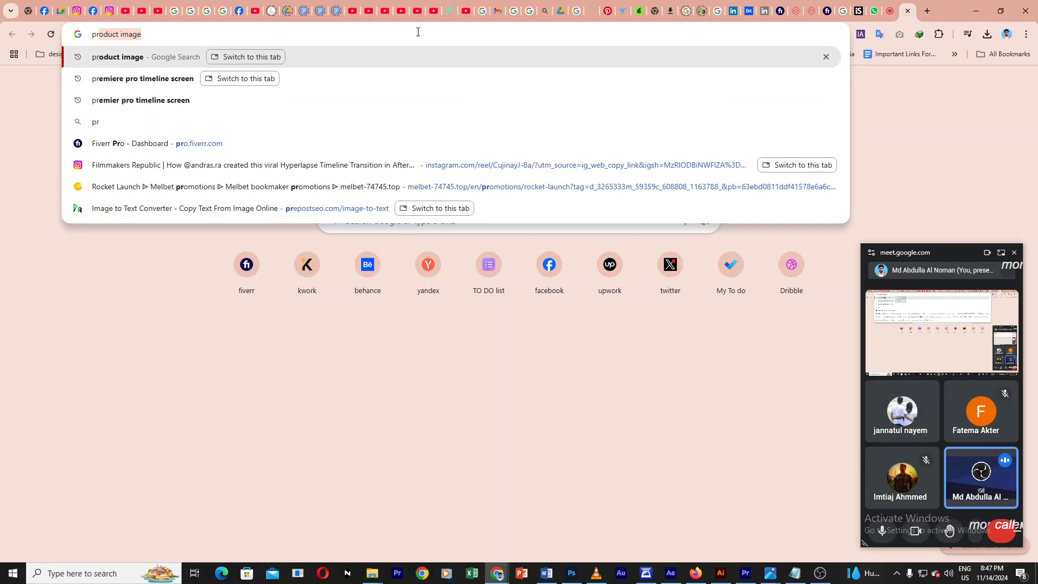
{"action": "type", "text": "oduct"}
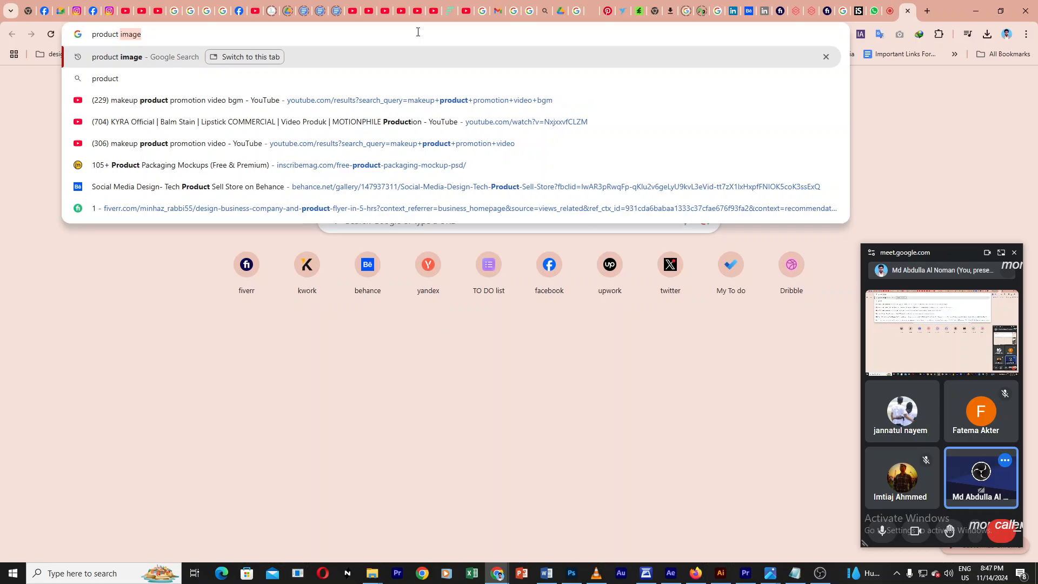
{"action": "type", "text": " image"}
{"action": "key", "text": "Return"}
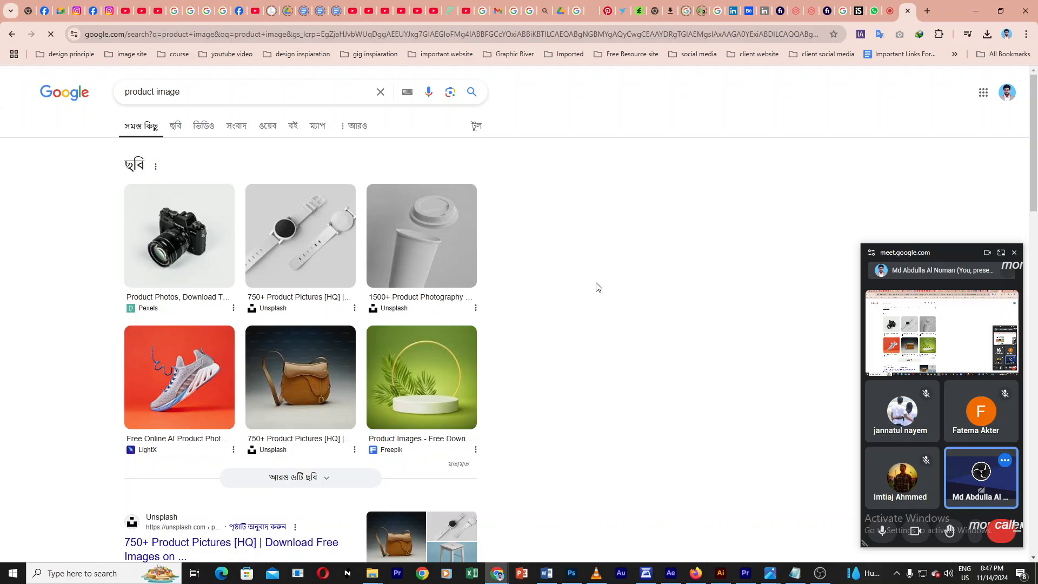
Step: Open the red sneaker result in the image preview and copy the image
{"action": "left_click", "coordinate": [187, 367]}
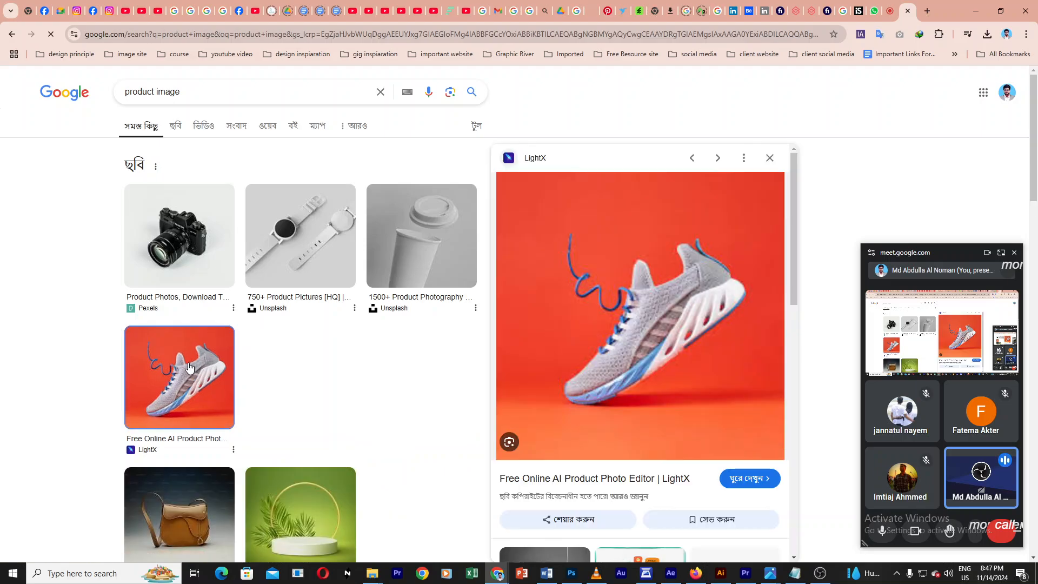
{"action": "left_click", "coordinate": [1014, 252]}
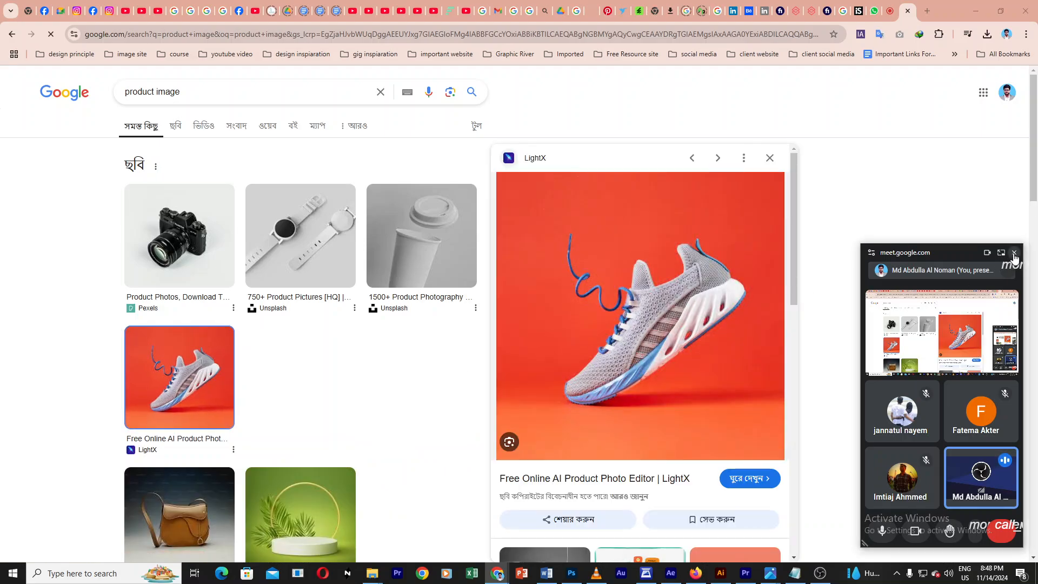
{"action": "scroll", "coordinate": [733, 343], "scroll_direction": "down", "scroll_amount": 3}
{"action": "scroll", "coordinate": [727, 343], "scroll_direction": "up", "scroll_amount": 3}
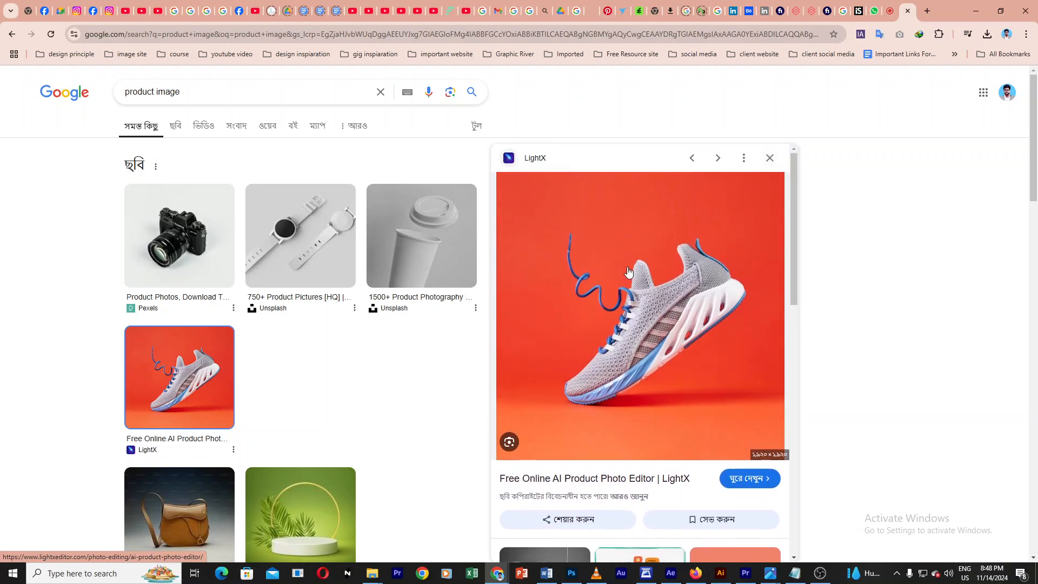
{"action": "right_click", "coordinate": [632, 269]}
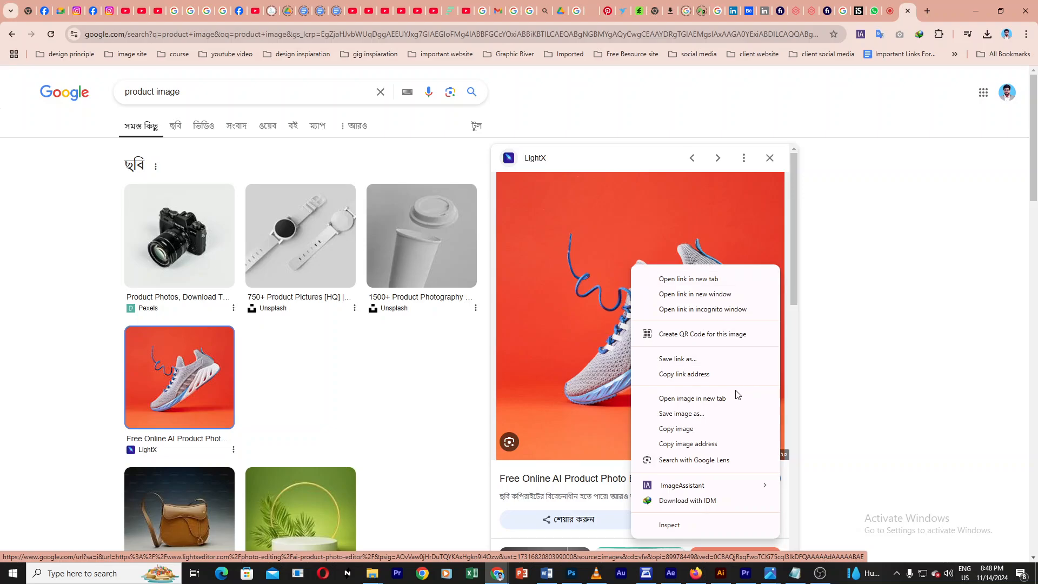
{"action": "left_click", "coordinate": [686, 429]}
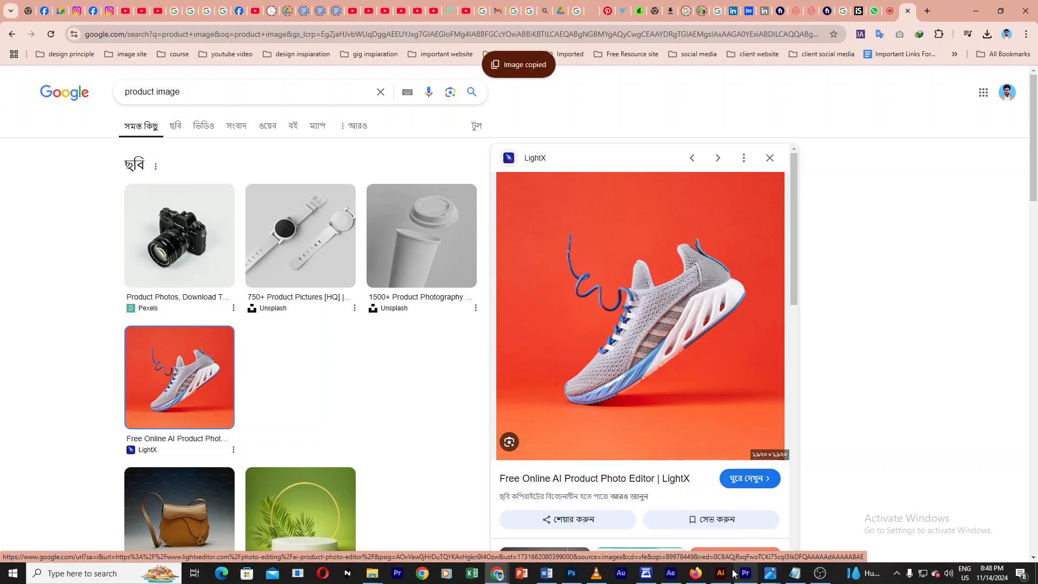
Step: Return to Photoshop, paste the sneaker image into the document and enlarge it to about 105%
{"action": "left_click", "coordinate": [576, 577]}
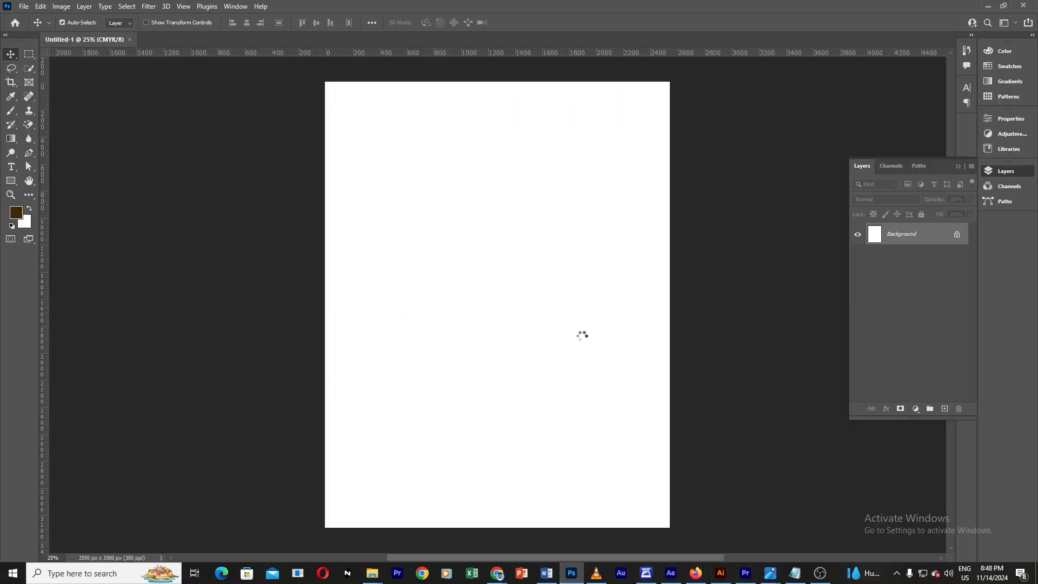
{"action": "key", "text": "ctrl+v"}
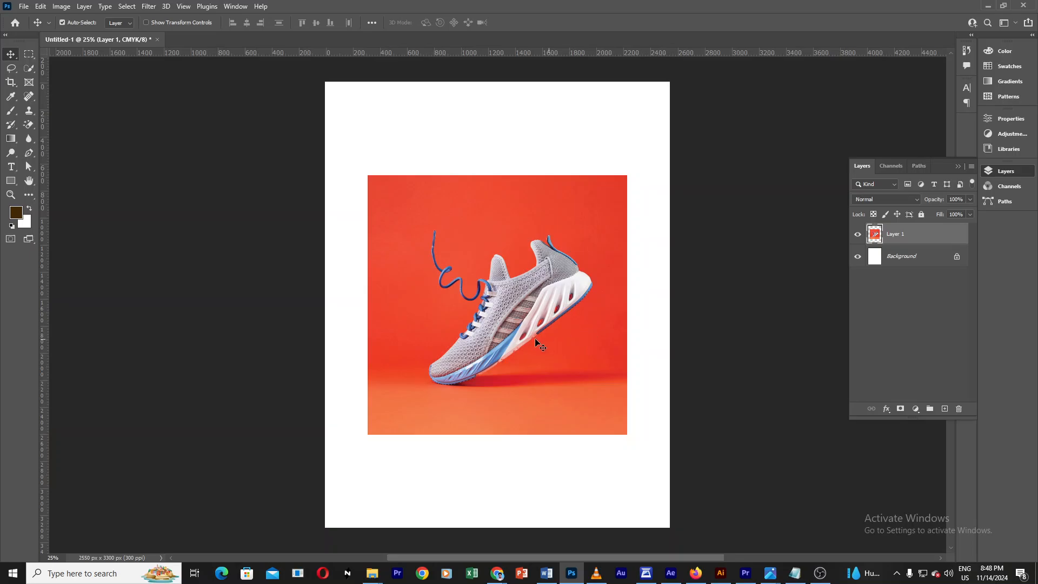
{"action": "key", "text": "ctrl+t"}
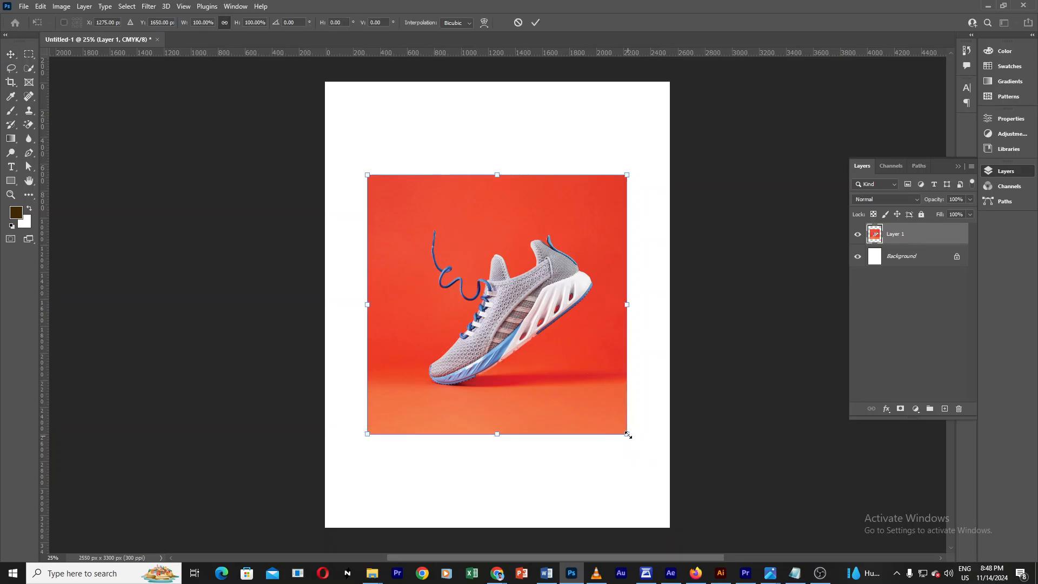
{"action": "mouse_move", "coordinate": [627, 434]}
{"action": "left_mouse_down"}
{"action": "mouse_move", "coordinate": [665, 474]}
{"action": "mouse_move", "coordinate": [633, 440]}
{"action": "left_mouse_up"}
{"action": "left_click", "coordinate": [533, 23]}
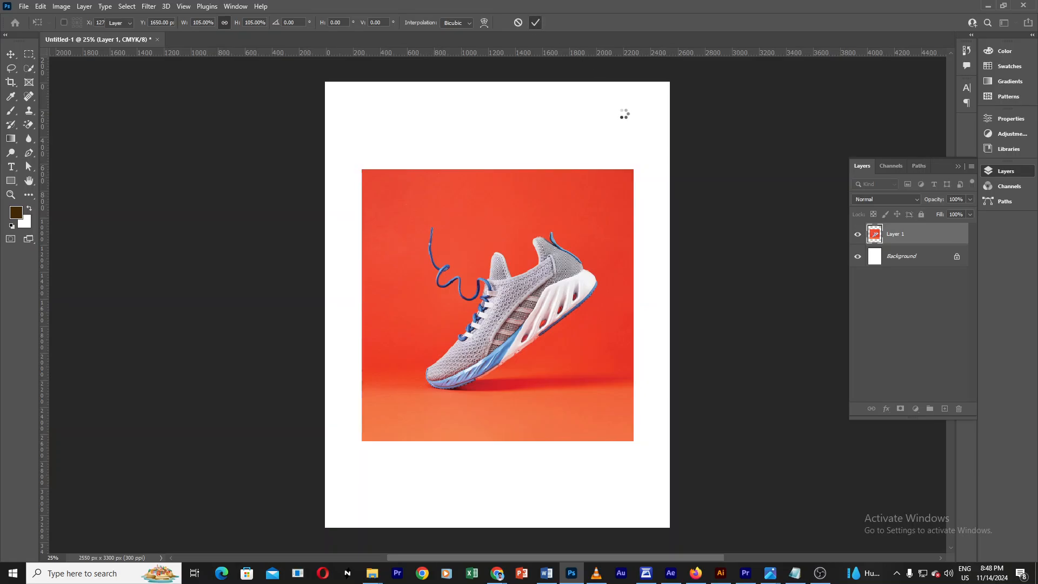
Step: Reposition the sneaker image layer within the page using the Move tool
{"action": "left_click_drag", "start_coordinate": [512, 307], "coordinate": [463, 252]}
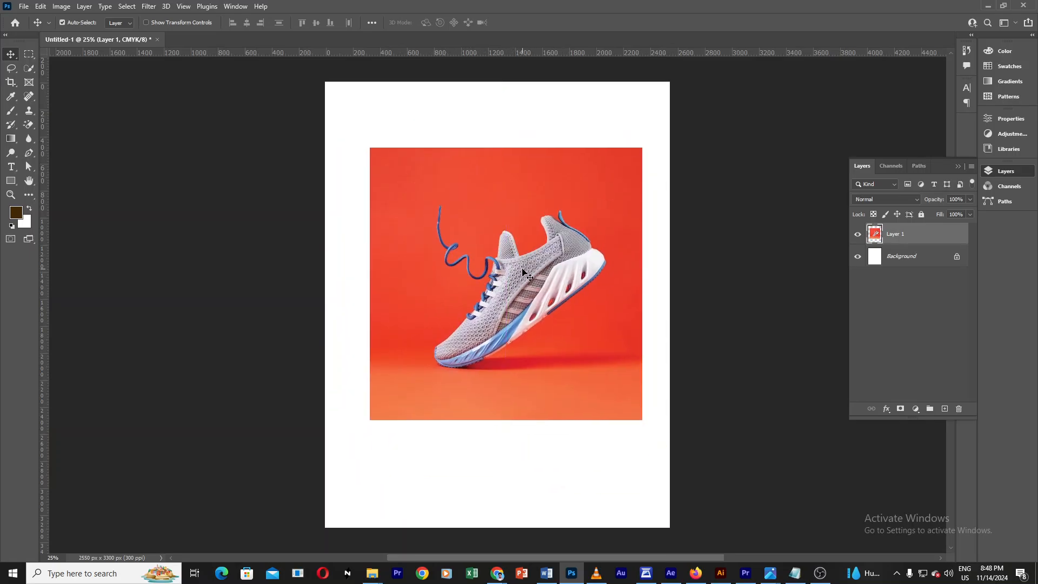
{"action": "left_click_drag", "start_coordinate": [531, 279], "coordinate": [471, 247]}
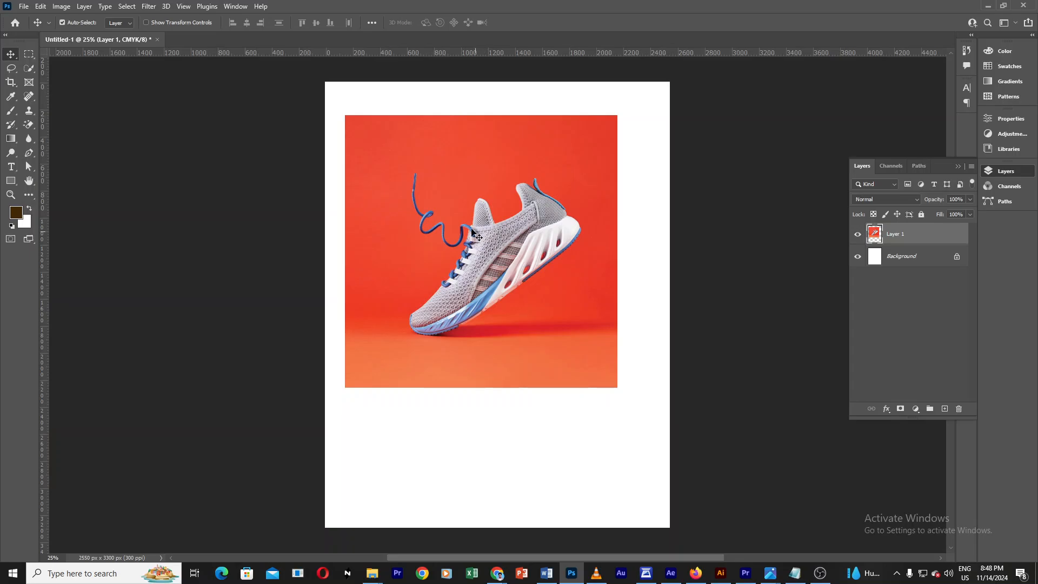
{"action": "left_click", "coordinate": [929, 290]}
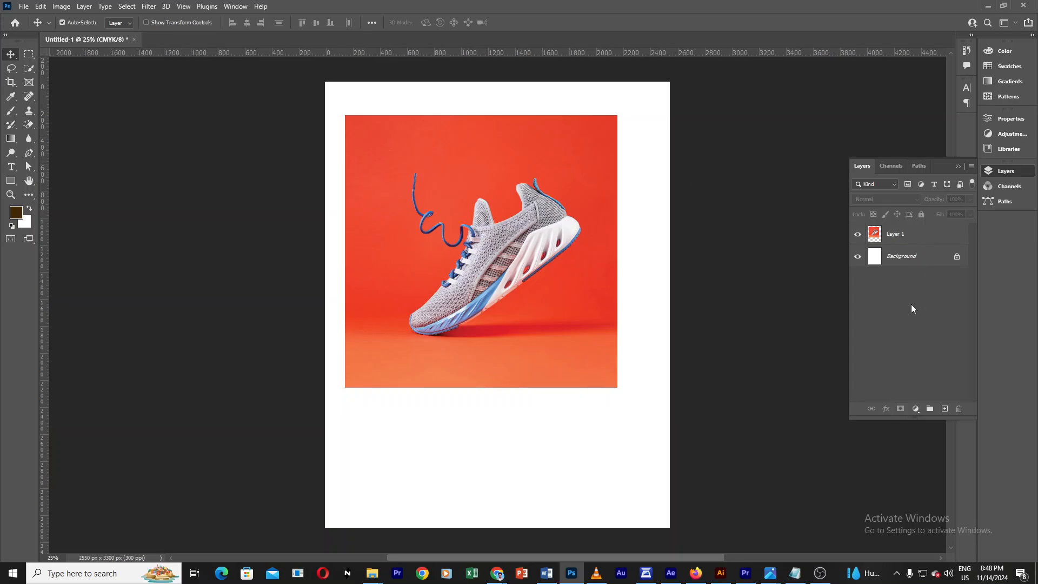
{"action": "left_click_drag", "start_coordinate": [738, 228], "coordinate": [745, 265]}
{"action": "left_click_drag", "start_coordinate": [501, 261], "coordinate": [528, 250]}
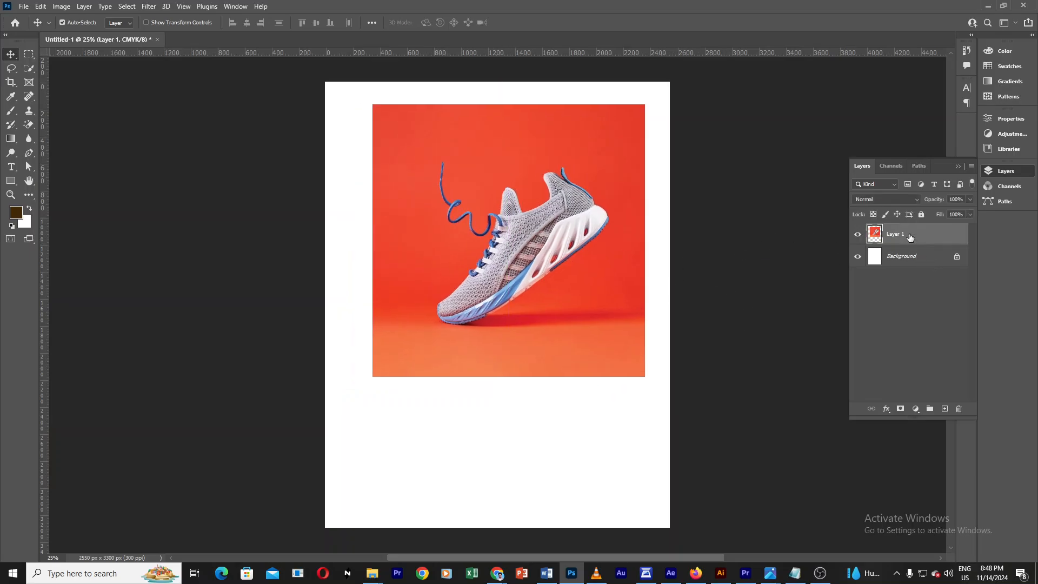
{"action": "left_click", "coordinate": [907, 298]}
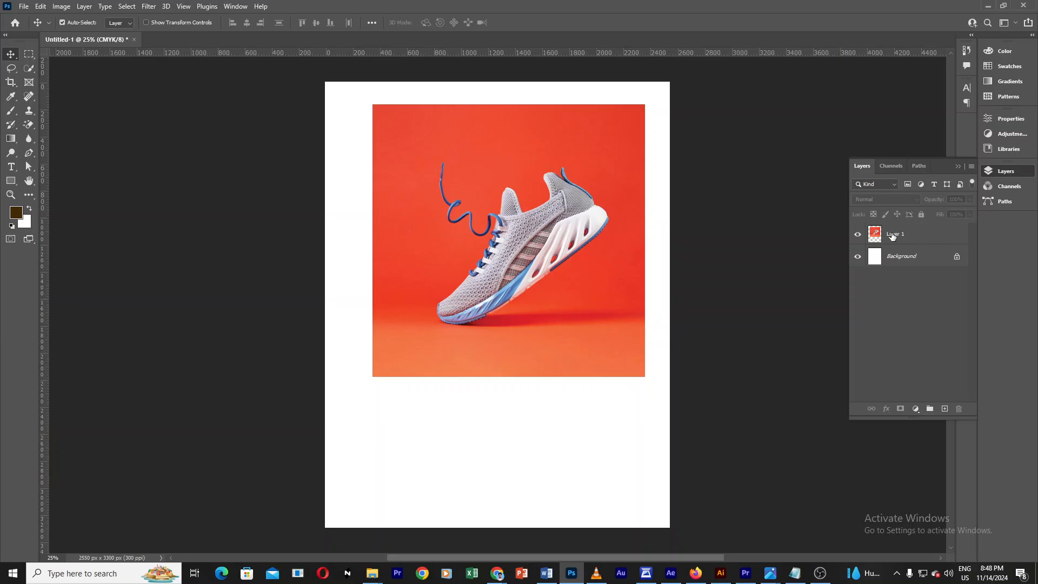
{"action": "left_click", "coordinate": [918, 235]}
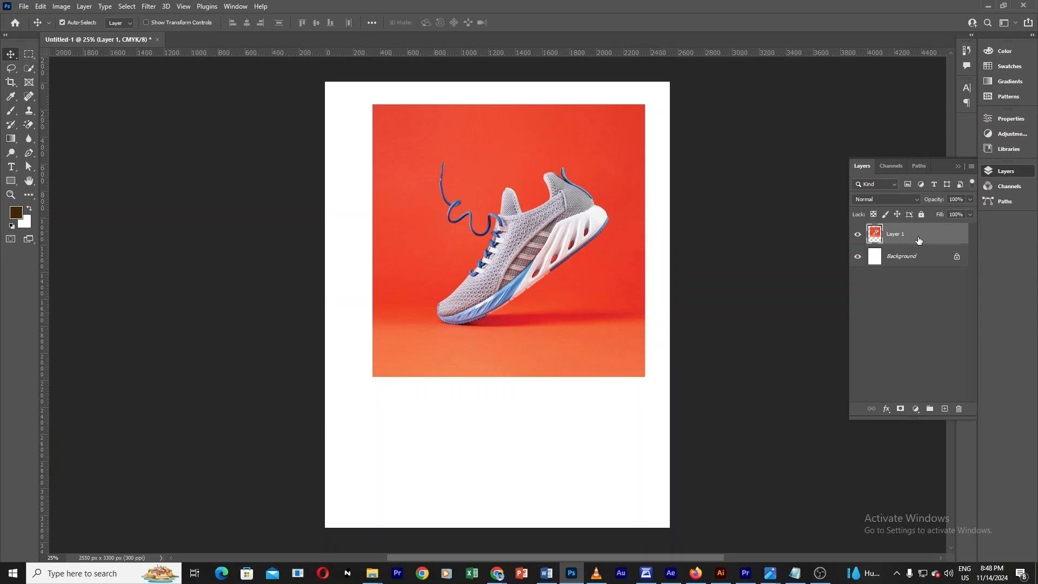
{"action": "left_click_drag", "start_coordinate": [543, 221], "coordinate": [531, 248]}
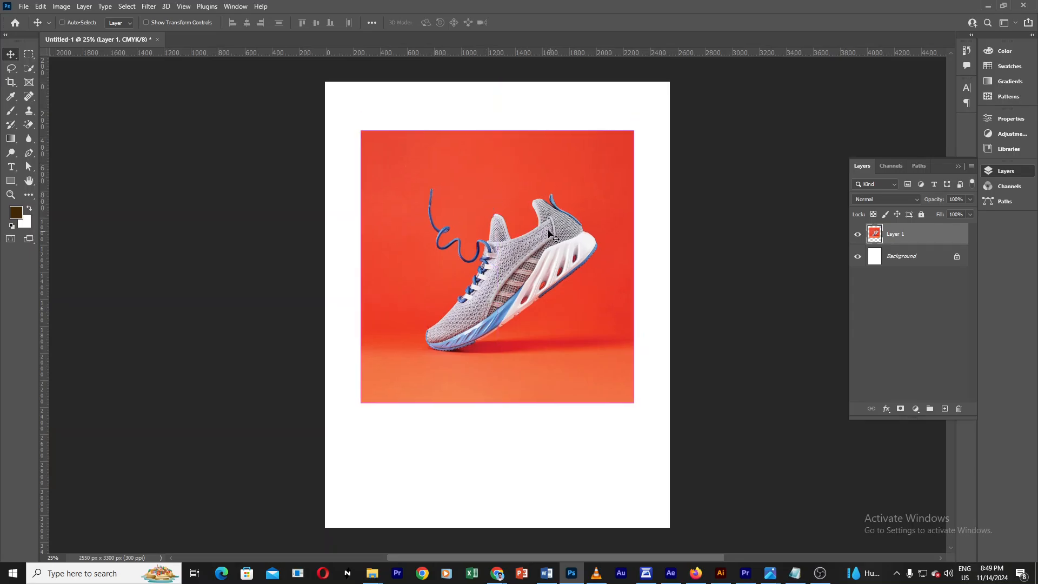
Step: Resize and reposition the sneaker image with Free Transform, trying several smaller scales on the page
{"action": "key", "text": "ctrl+t"}
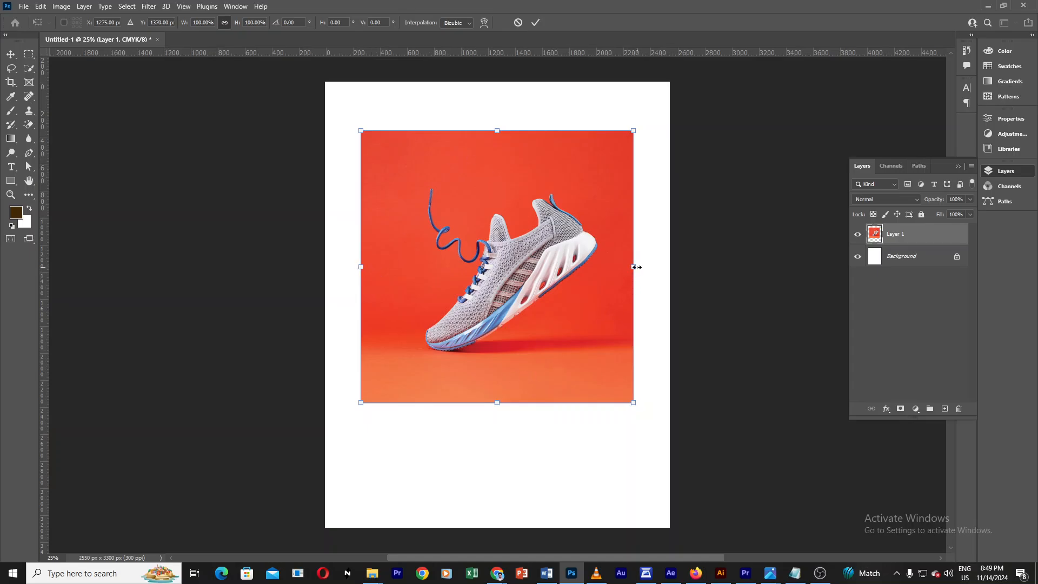
{"action": "left_click_drag", "start_coordinate": [637, 267], "coordinate": [558, 267]}
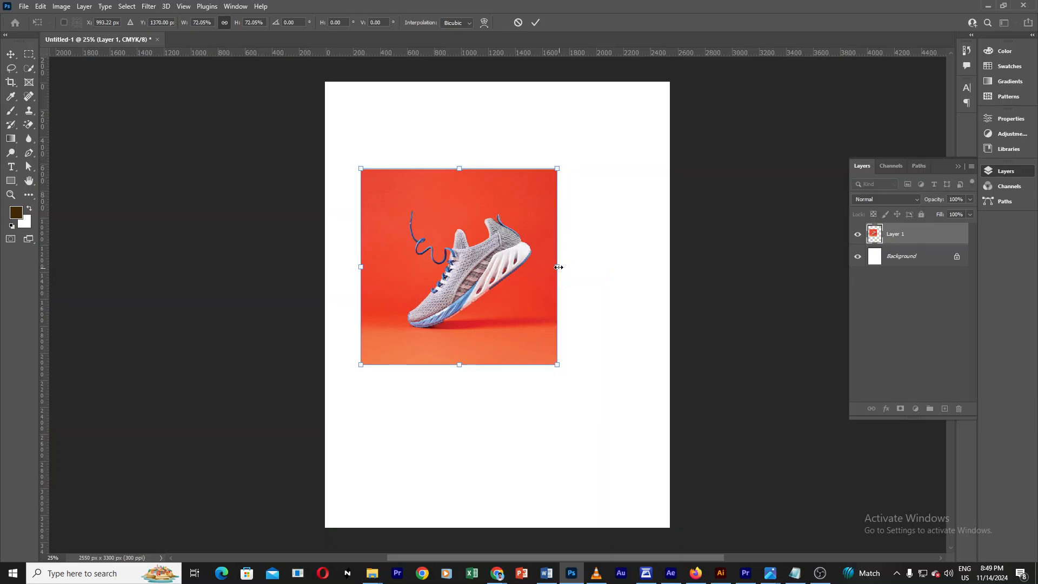
{"action": "left_click_drag", "start_coordinate": [625, 423], "coordinate": [548, 327]}
{"action": "left_click_drag", "start_coordinate": [483, 284], "coordinate": [527, 287]}
{"action": "left_click_drag", "start_coordinate": [586, 365], "coordinate": [543, 352]}
{"action": "left_click_drag", "start_coordinate": [515, 291], "coordinate": [516, 282]}
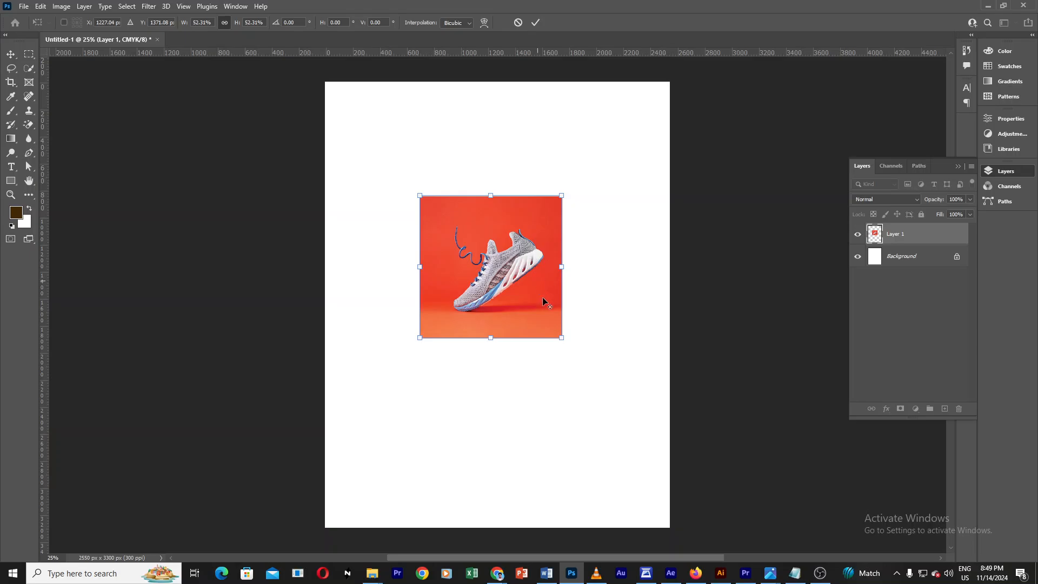
{"action": "left_click_drag", "start_coordinate": [562, 338], "coordinate": [589, 322]}
{"action": "key", "text": "ctrl+z"}
{"action": "mouse_move", "coordinate": [486, 261]}
{"action": "left_mouse_down"}
{"action": "mouse_move", "coordinate": [489, 247]}
{"action": "mouse_move", "coordinate": [500, 266]}
{"action": "left_mouse_up"}
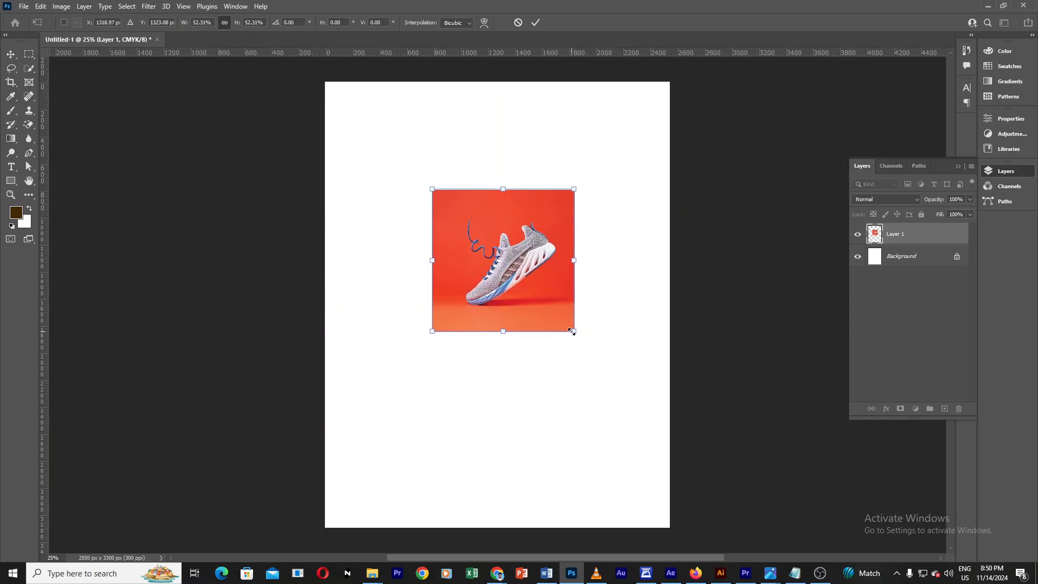
{"action": "mouse_move", "coordinate": [572, 331]}
{"action": "left_mouse_down"}
{"action": "mouse_move", "coordinate": [652, 406]}
{"action": "mouse_move", "coordinate": [539, 296]}
{"action": "mouse_move", "coordinate": [595, 352]}
{"action": "mouse_move", "coordinate": [532, 303]}
{"action": "mouse_move", "coordinate": [568, 327]}
{"action": "left_mouse_up"}
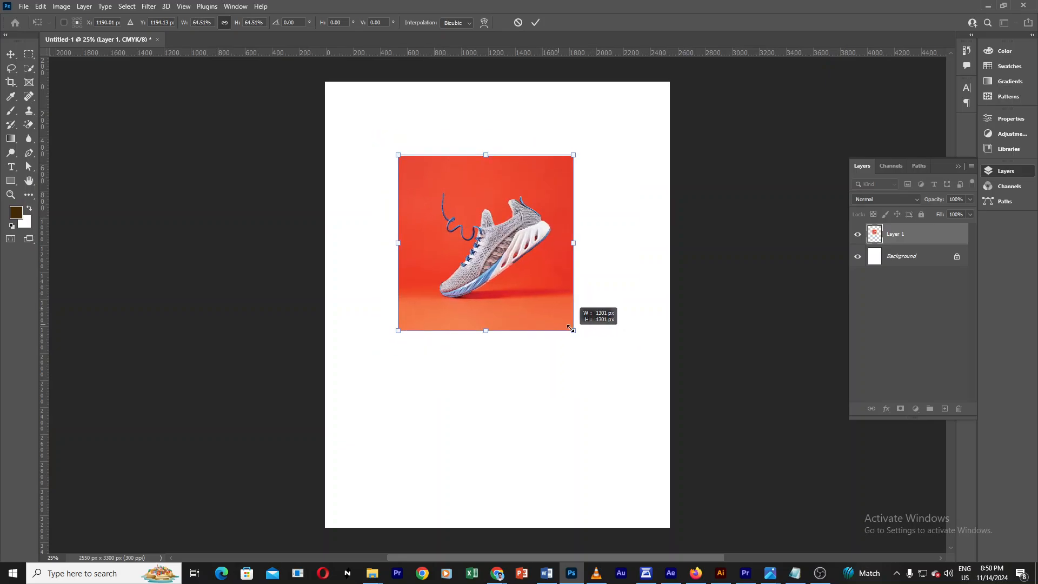
{"action": "left_click_drag", "start_coordinate": [493, 248], "coordinate": [518, 268]}
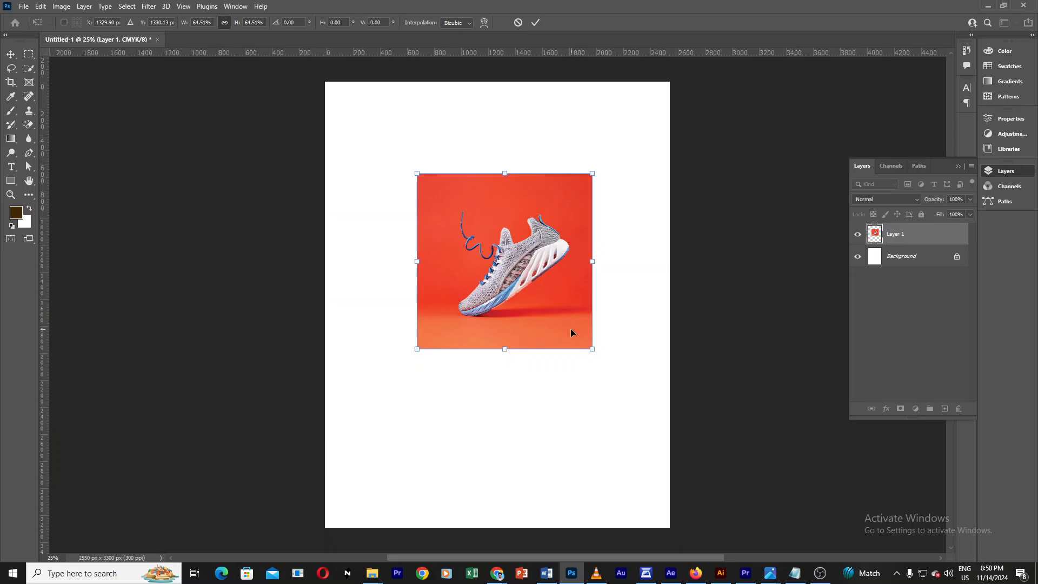
{"action": "mouse_move", "coordinate": [593, 350]}
{"action": "left_mouse_down"}
{"action": "mouse_move", "coordinate": [517, 267]}
{"action": "mouse_move", "coordinate": [631, 392]}
{"action": "mouse_move", "coordinate": [588, 361]}
{"action": "mouse_move", "coordinate": [591, 352]}
{"action": "left_mouse_up"}
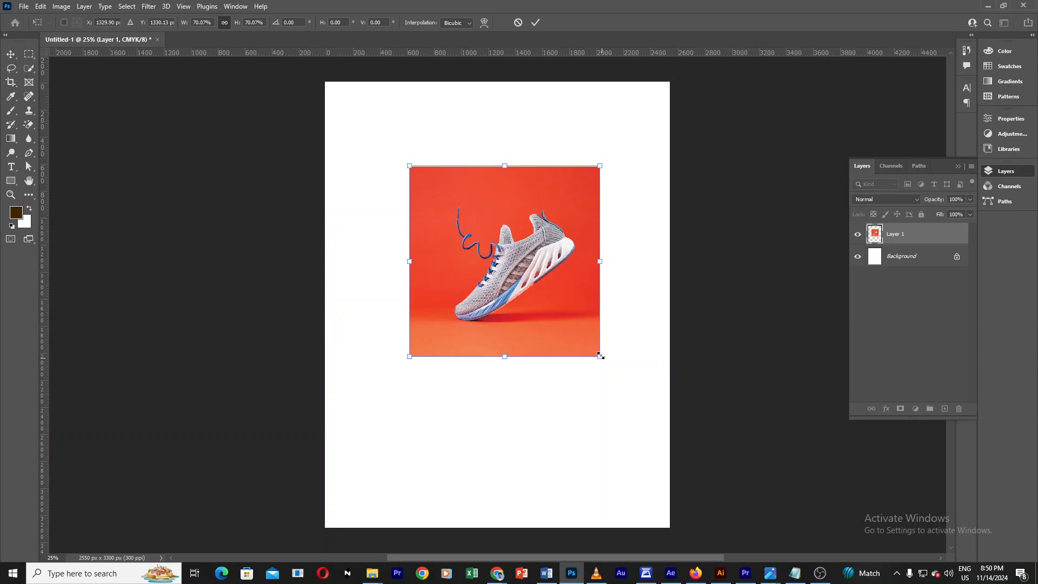
{"action": "left_click_drag", "start_coordinate": [599, 358], "coordinate": [579, 336]}
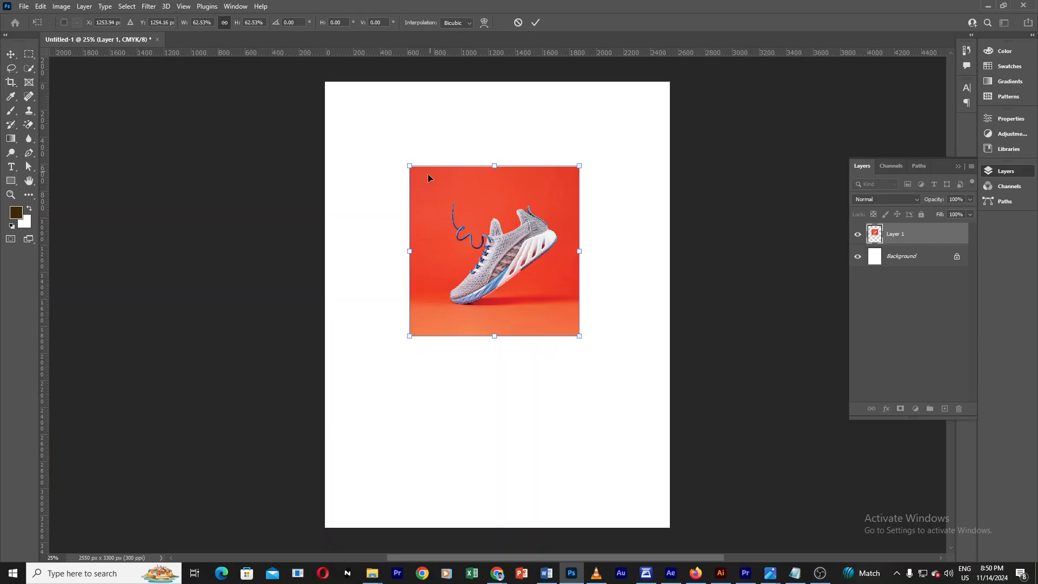
Step: Enlarge the sneaker image to cover most of the page's upper area and commit the transform
{"action": "left_click_drag", "start_coordinate": [586, 340], "coordinate": [657, 414]}
{"action": "left_click_drag", "start_coordinate": [438, 180], "coordinate": [400, 135]}
{"action": "left_click_drag", "start_coordinate": [611, 359], "coordinate": [498, 216]}
{"action": "scroll", "coordinate": [373, 88], "scroll_direction": "up", "scroll_amount": 1}
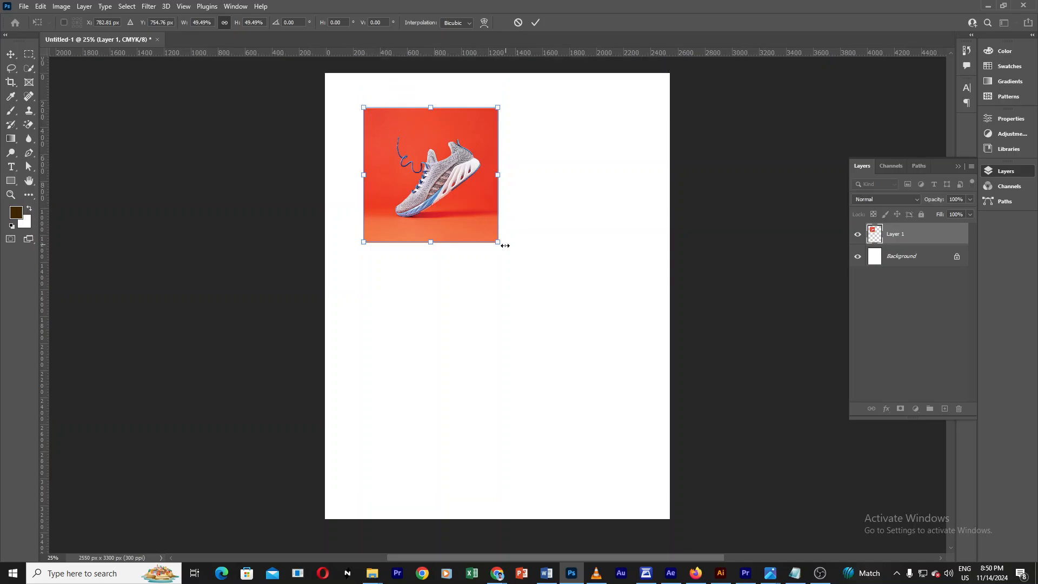
{"action": "left_click_drag", "start_coordinate": [502, 245], "coordinate": [619, 434]}
{"action": "left_click_drag", "start_coordinate": [562, 254], "coordinate": [564, 258]}
{"action": "left_click", "coordinate": [535, 23]}
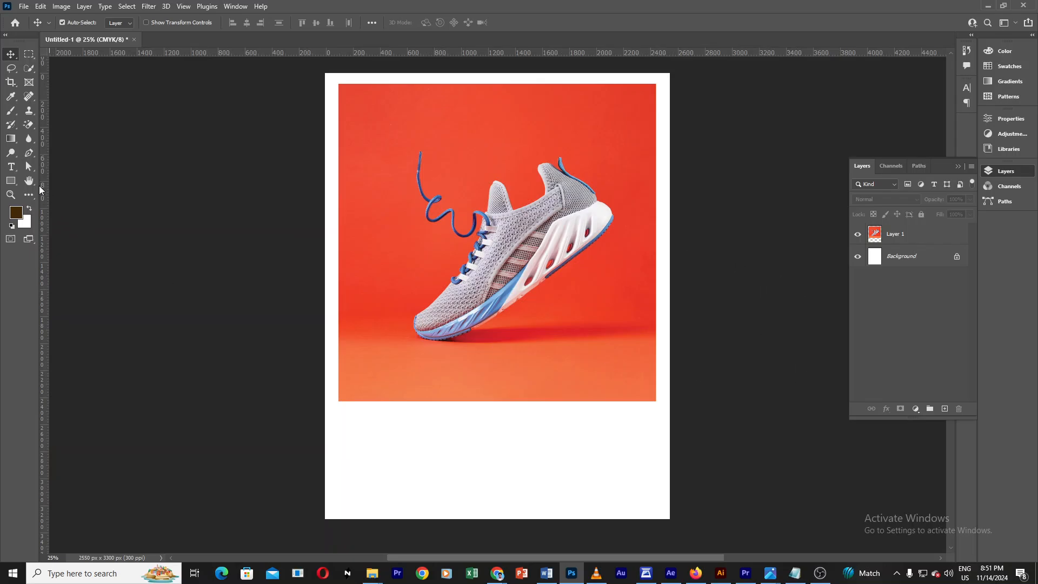
Step: Draw a rectangle about 1494 × 1320 px over the sneaker and give it a blue fill
{"action": "left_click", "coordinate": [11, 181]}
{"action": "left_click_drag", "start_coordinate": [378, 120], "coordinate": [594, 316]}
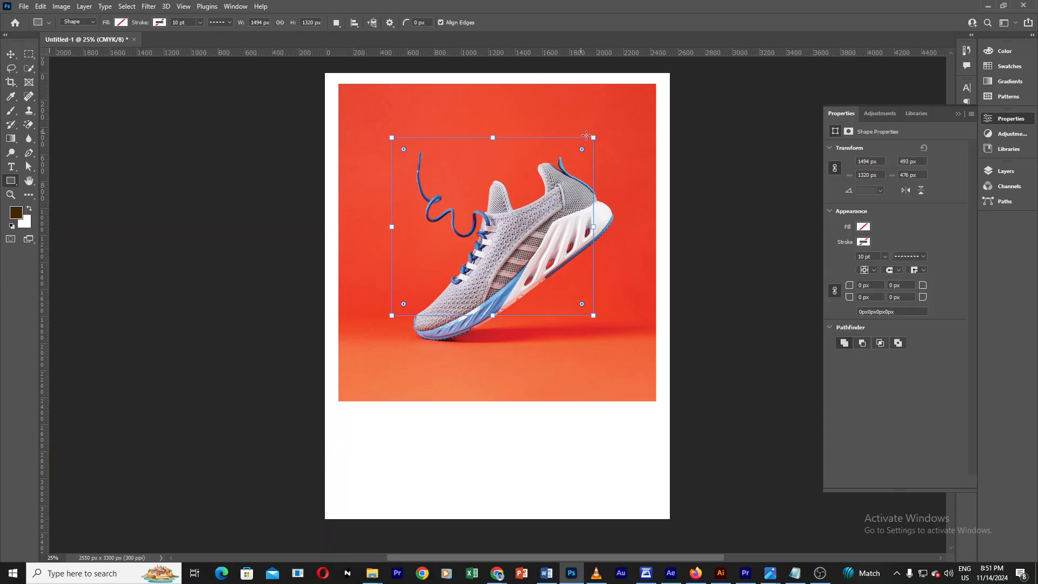
{"action": "left_click", "coordinate": [121, 22]}
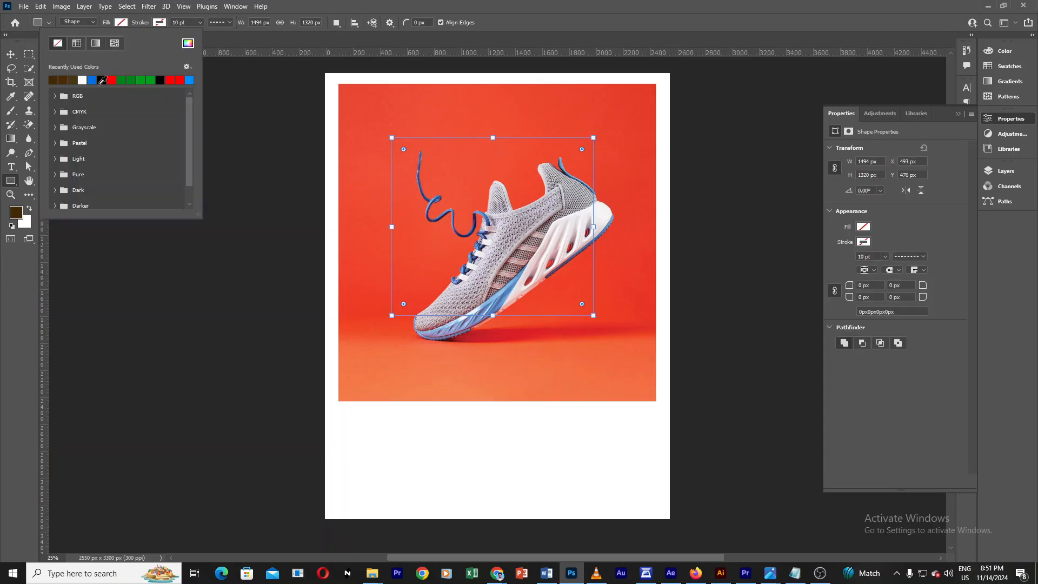
{"action": "left_click", "coordinate": [121, 22]}
{"action": "left_click", "coordinate": [121, 22]}
{"action": "left_click", "coordinate": [92, 80]}
{"action": "left_click", "coordinate": [11, 55]}
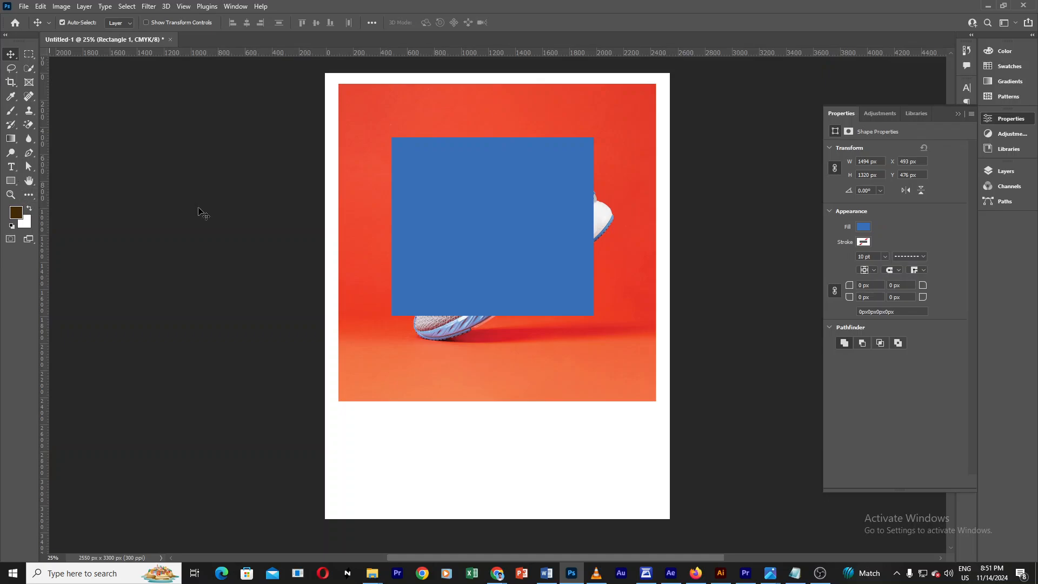
Step: Change the rectangle's fill colour to dark brown
{"action": "left_click", "coordinate": [11, 180]}
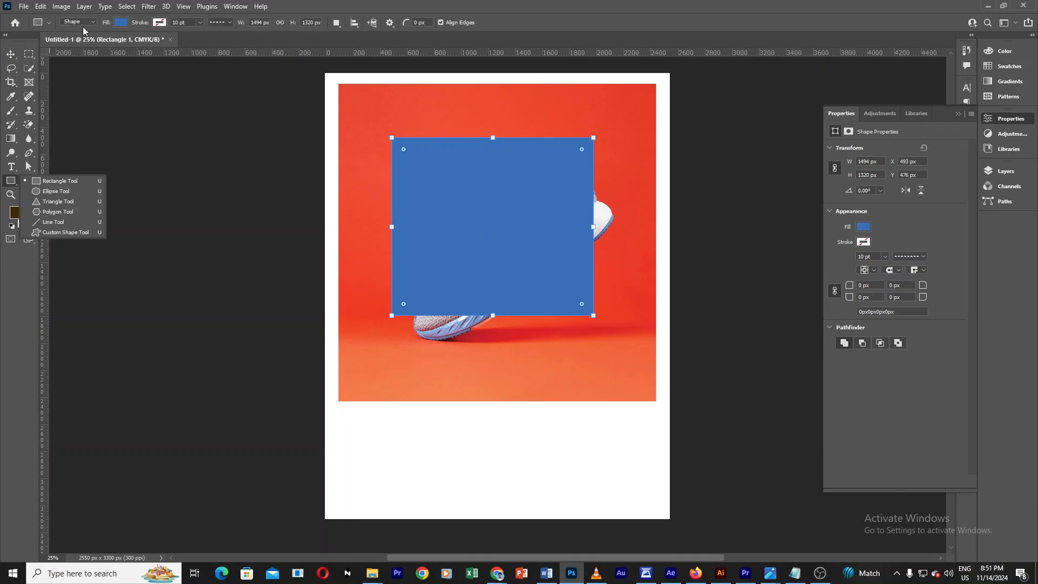
{"action": "left_click", "coordinate": [121, 23]}
{"action": "left_click", "coordinate": [75, 79]}
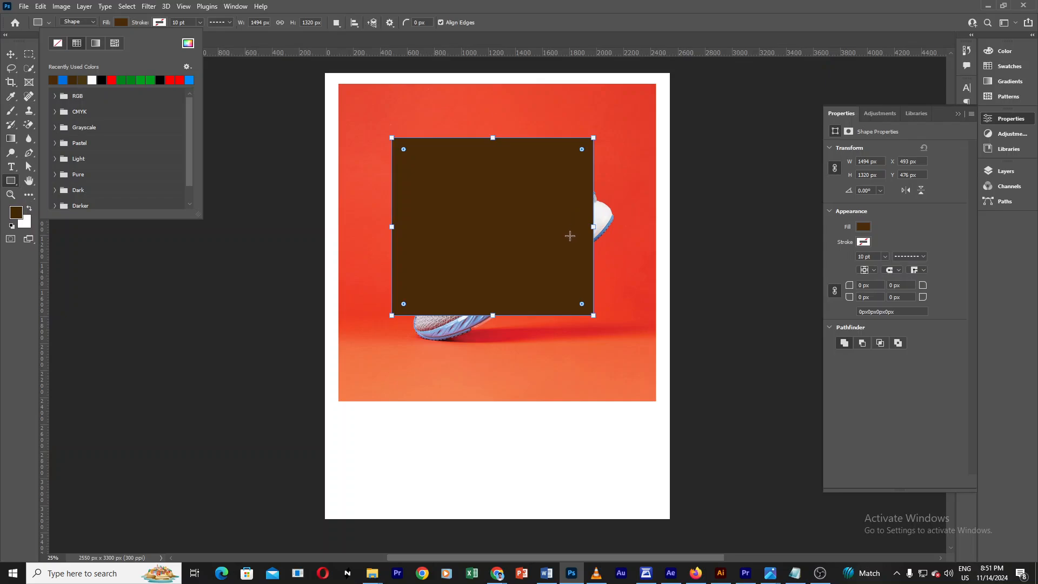
{"action": "left_click_drag", "start_coordinate": [570, 236], "coordinate": [412, 160]}
{"action": "left_click_drag", "start_coordinate": [349, 125], "coordinate": [415, 175]}
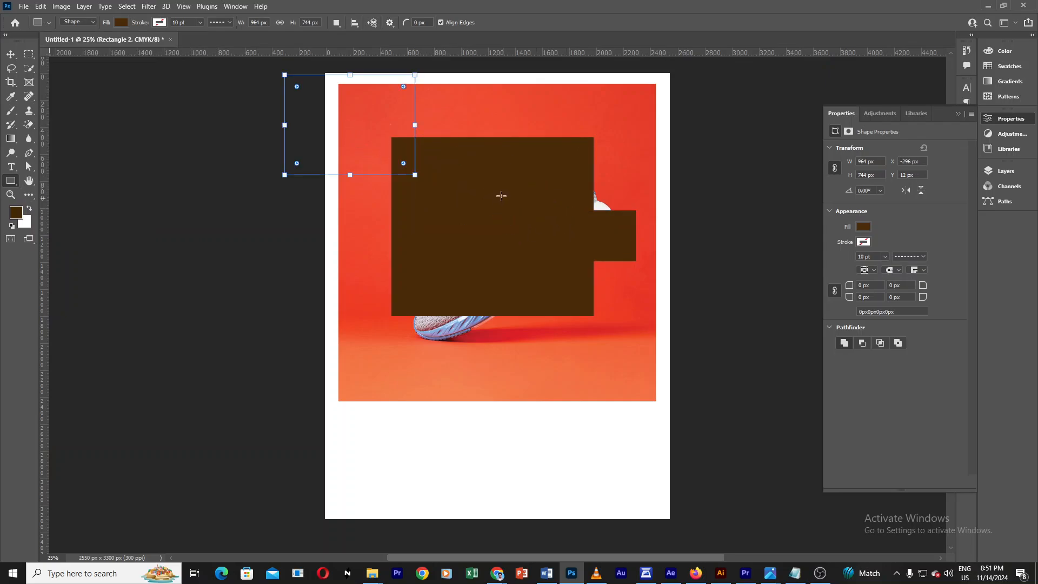
{"action": "key", "text": "ctrl+z"}
{"action": "key", "text": "ctrl+z"}
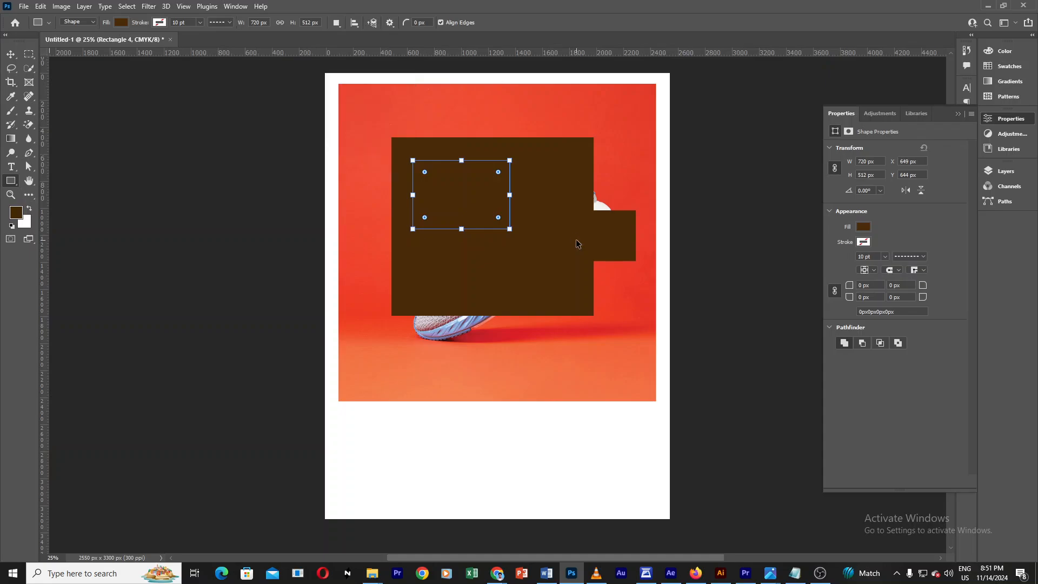
{"action": "key", "text": "ctrl+z"}
{"action": "key", "text": "ctrl+z"}
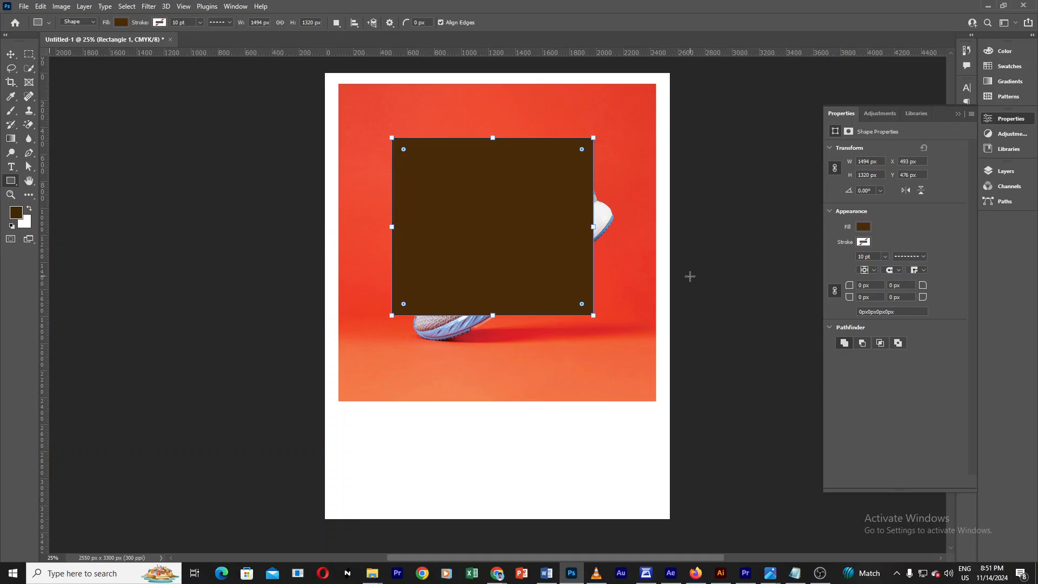
Step: Move the brown rectangle slightly right and up over the sneaker
{"action": "left_click", "coordinate": [11, 55]}
{"action": "left_click_drag", "start_coordinate": [498, 237], "coordinate": [508, 236]}
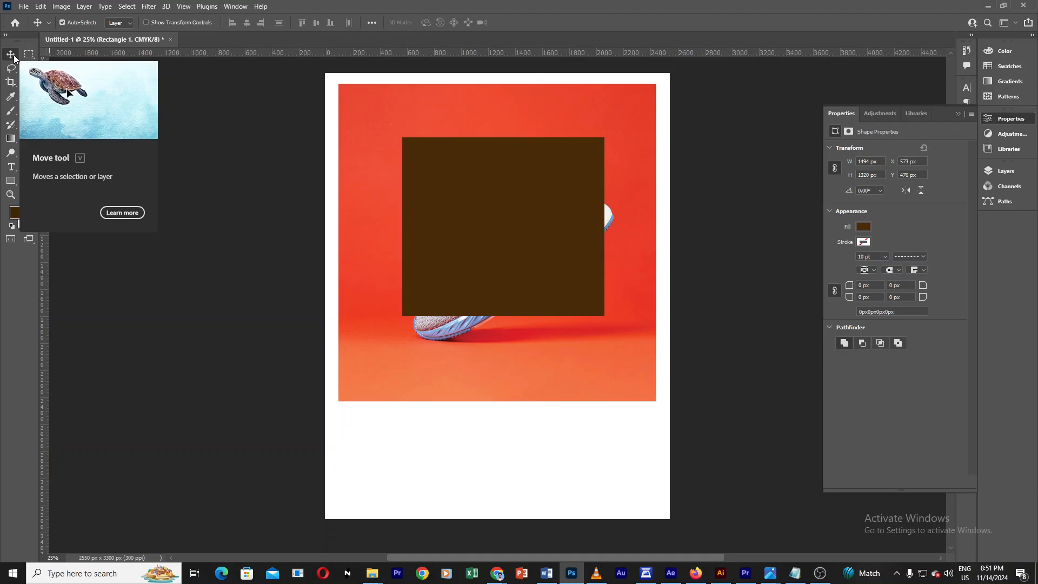
{"action": "left_click_drag", "start_coordinate": [491, 204], "coordinate": [493, 194]}
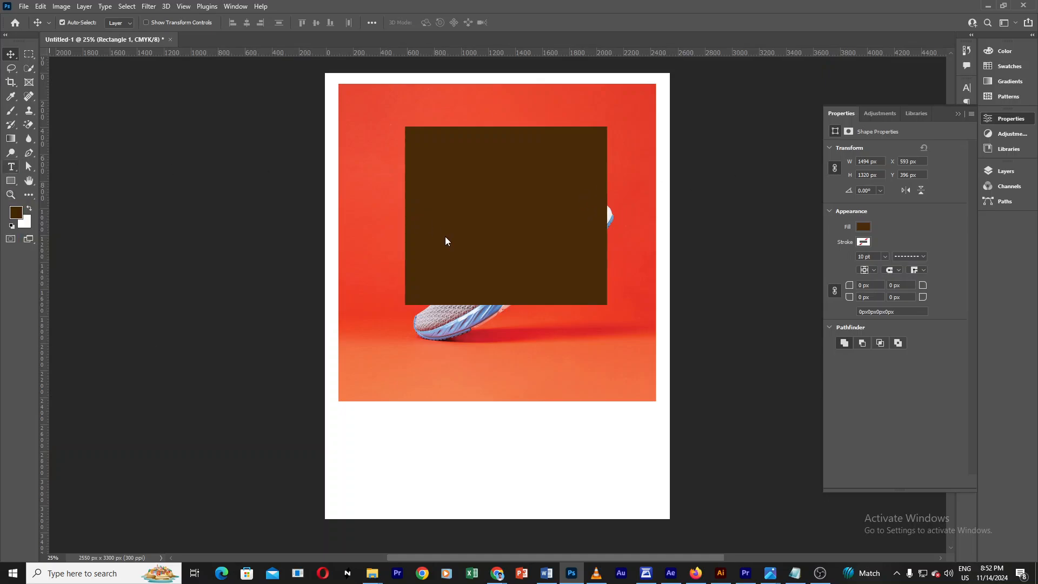
Step: Add a text line reading ffggg near the lower edge of the sneaker image
{"action": "key", "text": "t"}
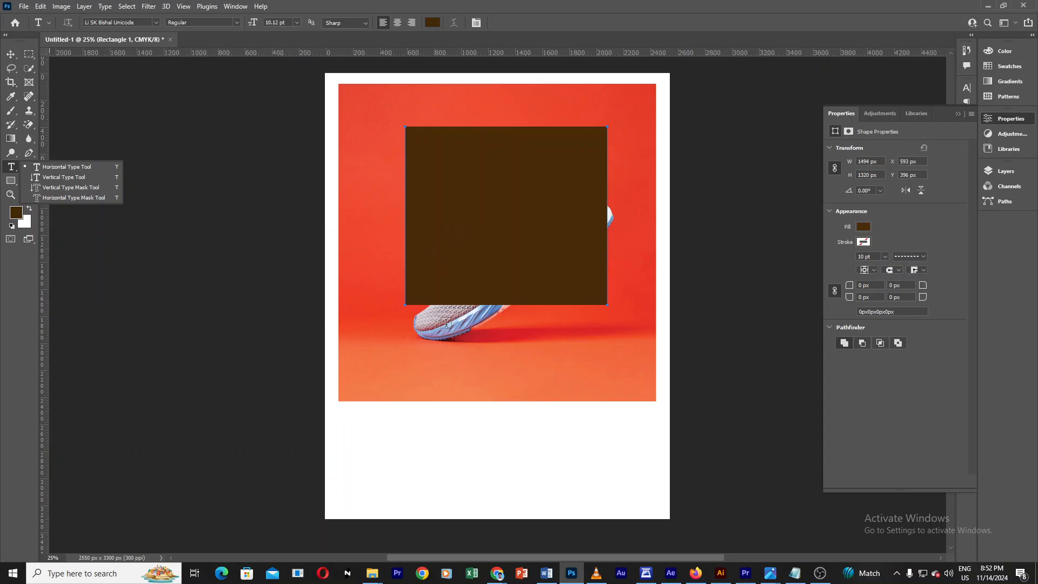
{"action": "left_click", "coordinate": [444, 376]}
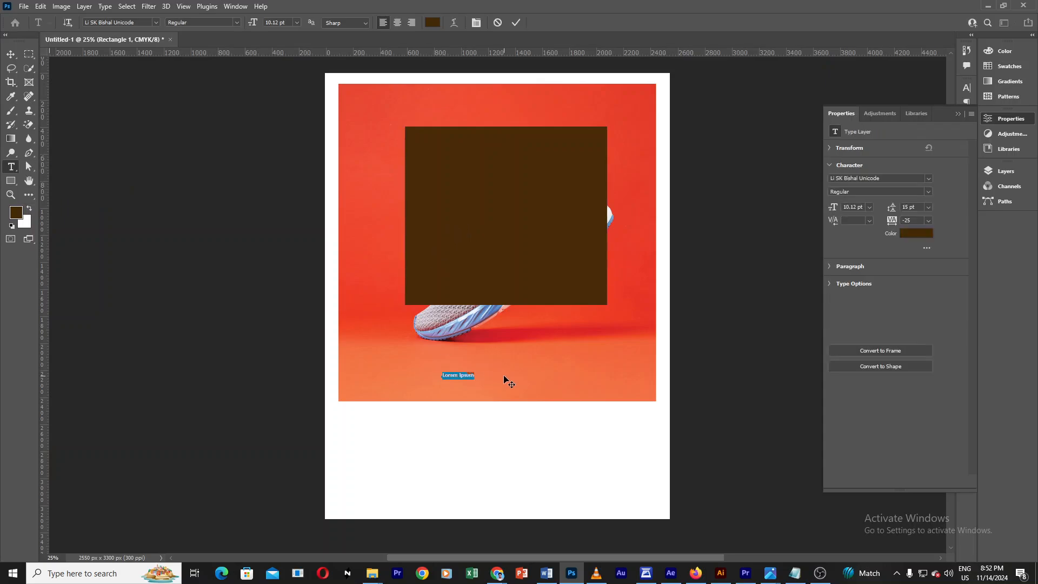
{"action": "type", "text": "jfooo"}
{"action": "left_click", "coordinate": [6, 56]}
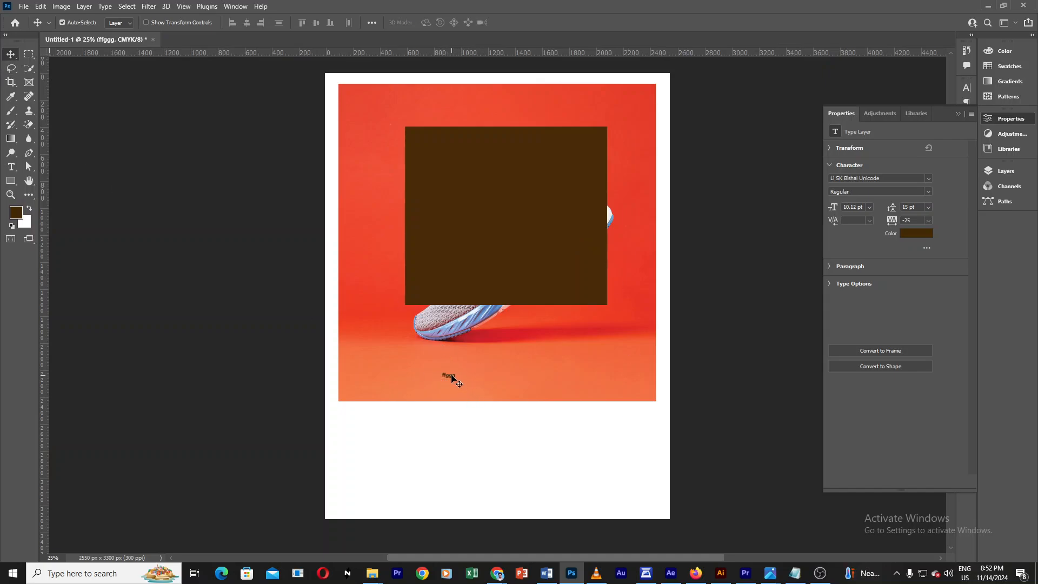
Step: Move the text up below the shoe and realign the sneaker image to the page's top
{"action": "left_click_drag", "start_coordinate": [451, 379], "coordinate": [514, 386]}
{"action": "mouse_move", "coordinate": [553, 254]}
{"action": "left_mouse_down"}
{"action": "mouse_move", "coordinate": [581, 215]}
{"action": "mouse_move", "coordinate": [543, 250]}
{"action": "left_mouse_up"}
{"action": "mouse_move", "coordinate": [633, 380]}
{"action": "left_mouse_down"}
{"action": "mouse_move", "coordinate": [643, 391]}
{"action": "mouse_move", "coordinate": [616, 410]}
{"action": "mouse_move", "coordinate": [629, 366]}
{"action": "left_mouse_up"}
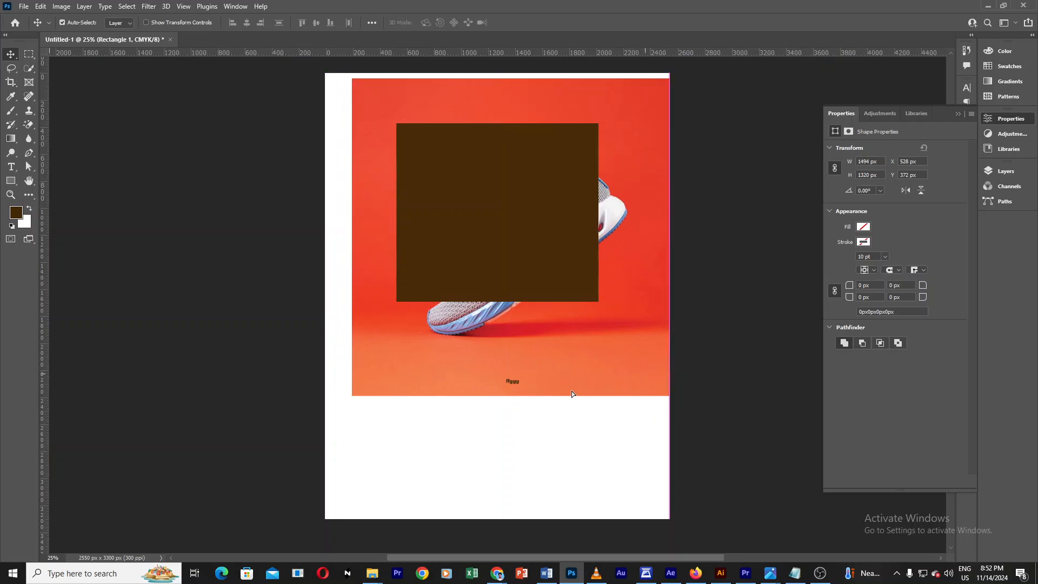
{"action": "left_click_drag", "start_coordinate": [514, 381], "coordinate": [504, 362]}
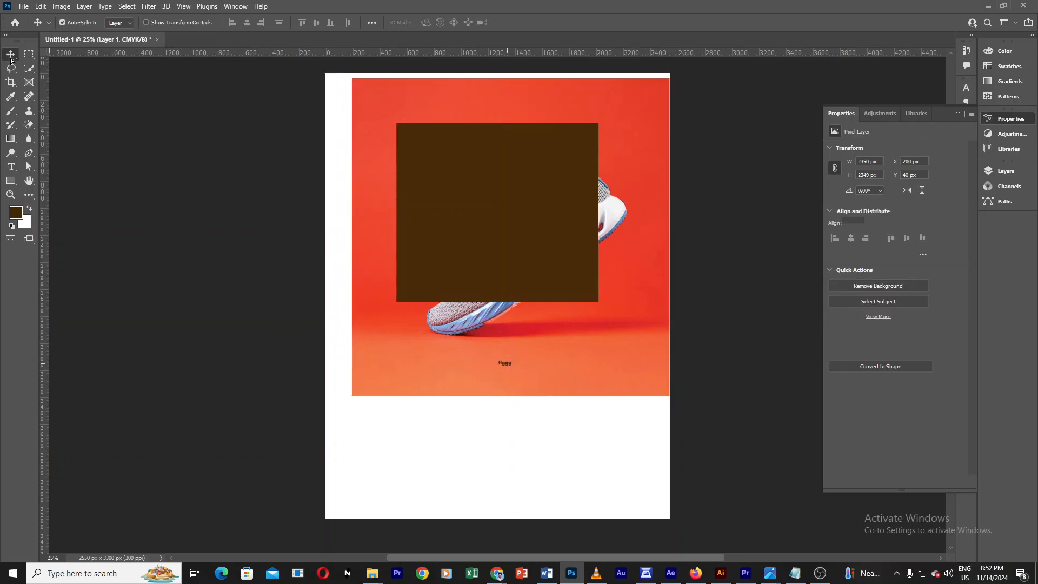
{"action": "left_click_drag", "start_coordinate": [644, 360], "coordinate": [627, 356]}
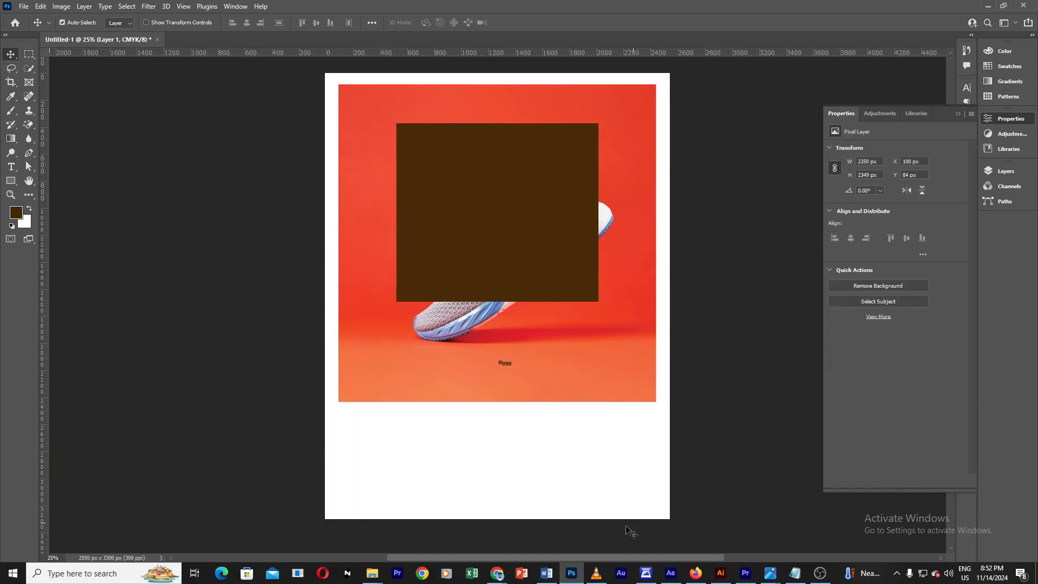
{"action": "mouse_move", "coordinate": [502, 577]}
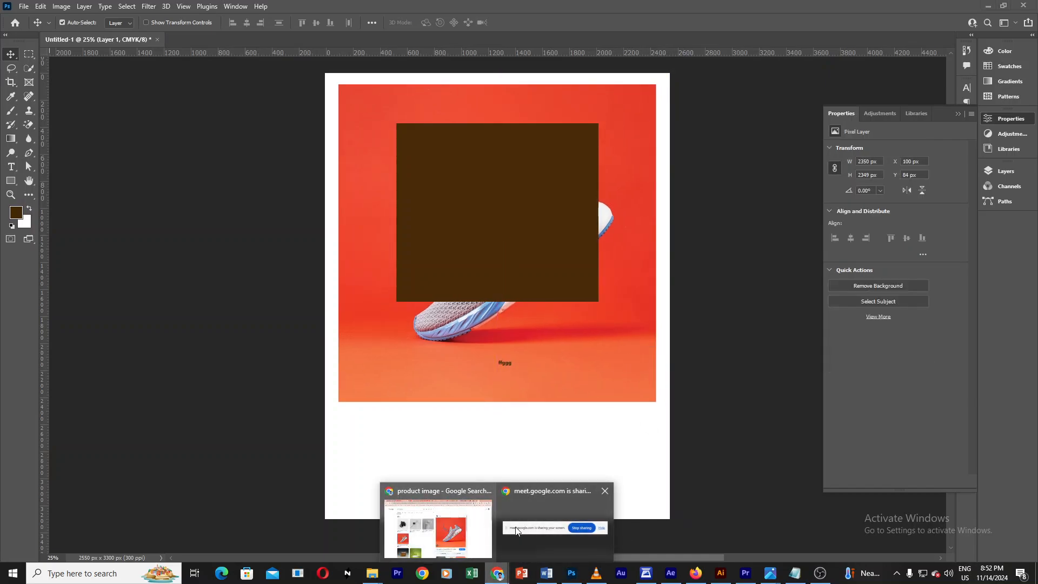
{"action": "left_click", "coordinate": [532, 539]}
{"action": "mouse_move", "coordinate": [497, 573]}
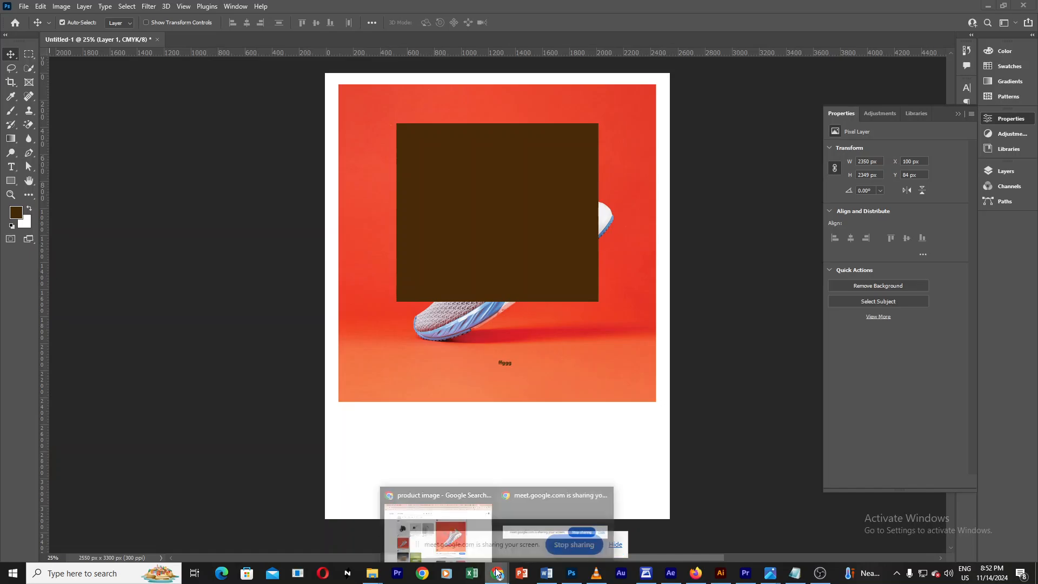
{"action": "left_click", "coordinate": [449, 532]}
{"action": "left_click", "coordinate": [890, 11]}
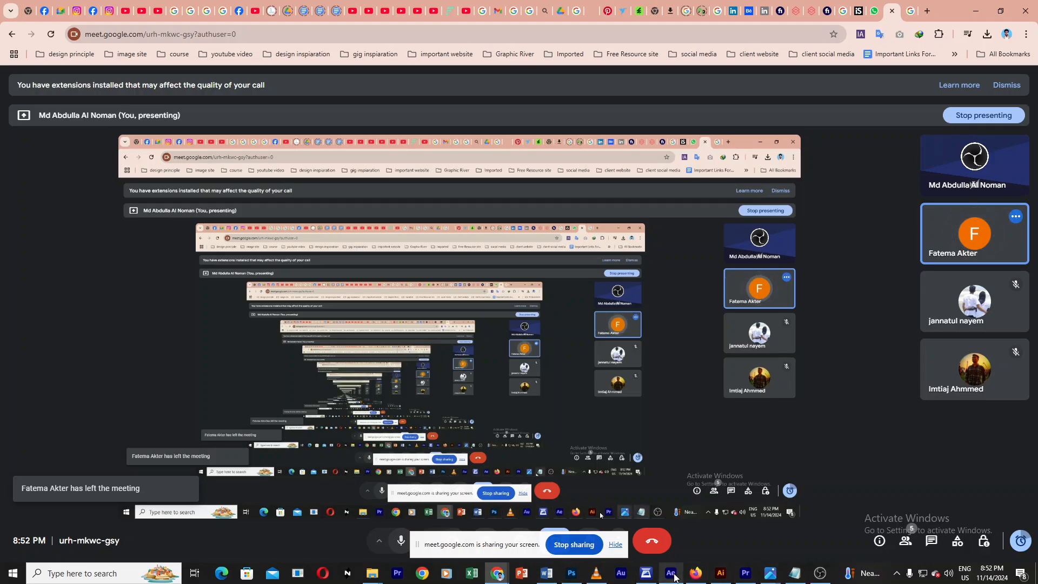
{"action": "mouse_move", "coordinate": [671, 580]}
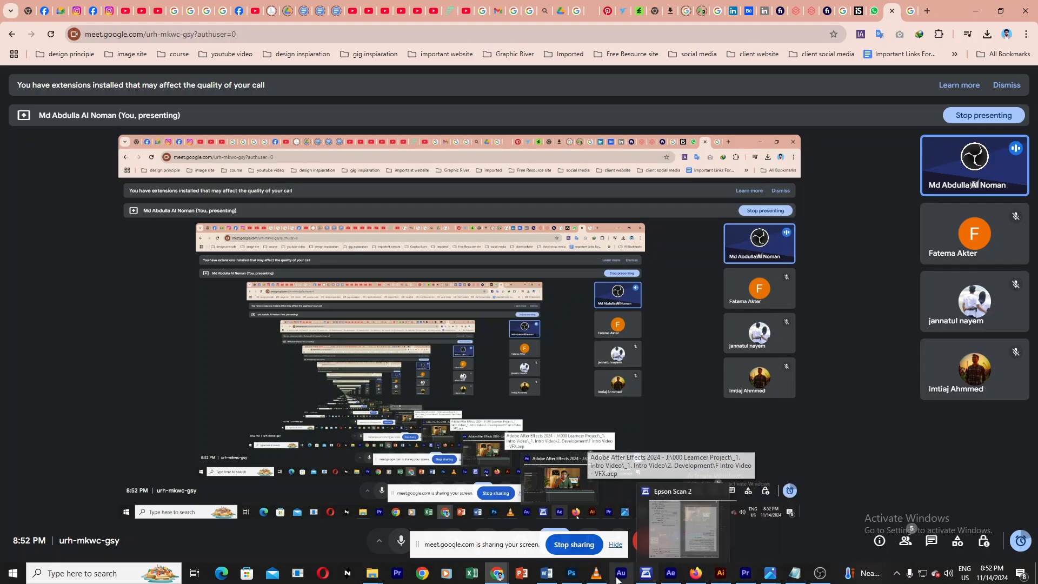
{"action": "left_click", "coordinate": [572, 573]}
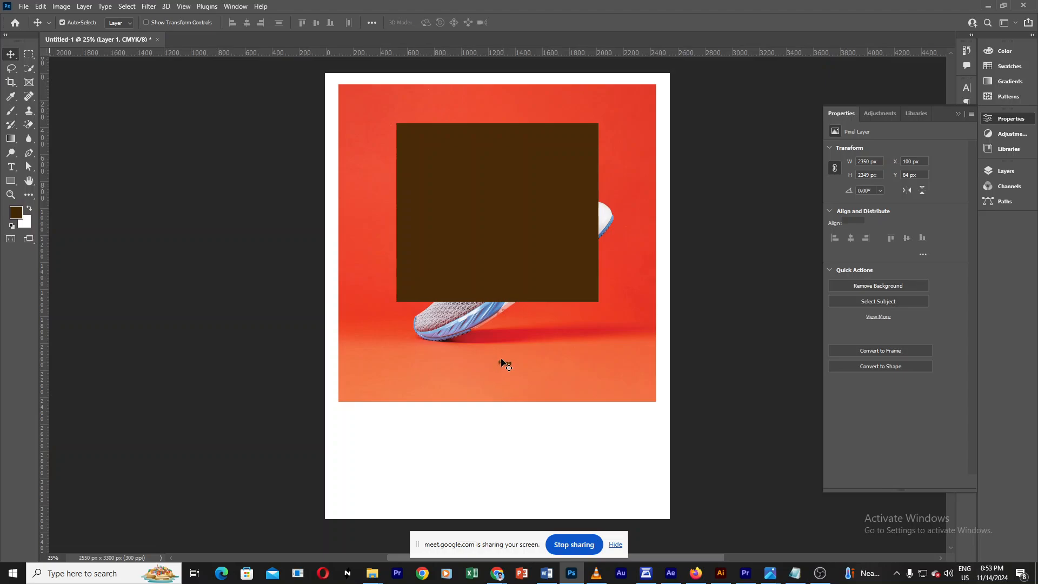
Step: Nudge the text, sneaker image and brown rectangle slightly downward to adjust their spacing
{"action": "left_click_drag", "start_coordinate": [500, 363], "coordinate": [503, 370]}
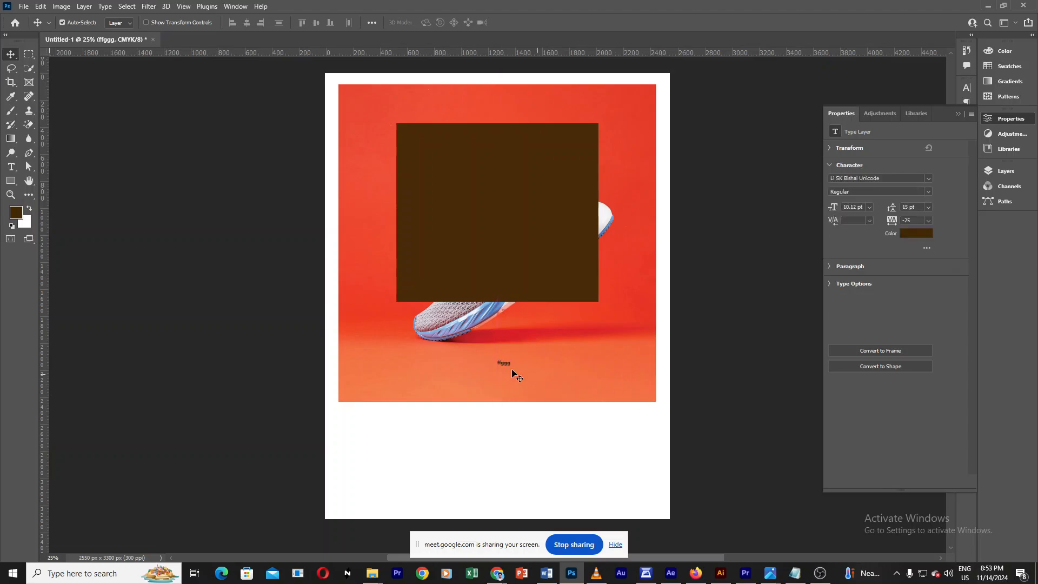
{"action": "mouse_move", "coordinate": [505, 364]}
{"action": "left_mouse_down"}
{"action": "mouse_move", "coordinate": [524, 366]}
{"action": "mouse_move", "coordinate": [487, 365]}
{"action": "mouse_move", "coordinate": [508, 369]}
{"action": "left_mouse_up"}
{"action": "left_click_drag", "start_coordinate": [505, 367], "coordinate": [506, 374]}
{"action": "left_click_drag", "start_coordinate": [520, 245], "coordinate": [515, 241]}
{"action": "left_click_drag", "start_coordinate": [620, 301], "coordinate": [619, 386]}
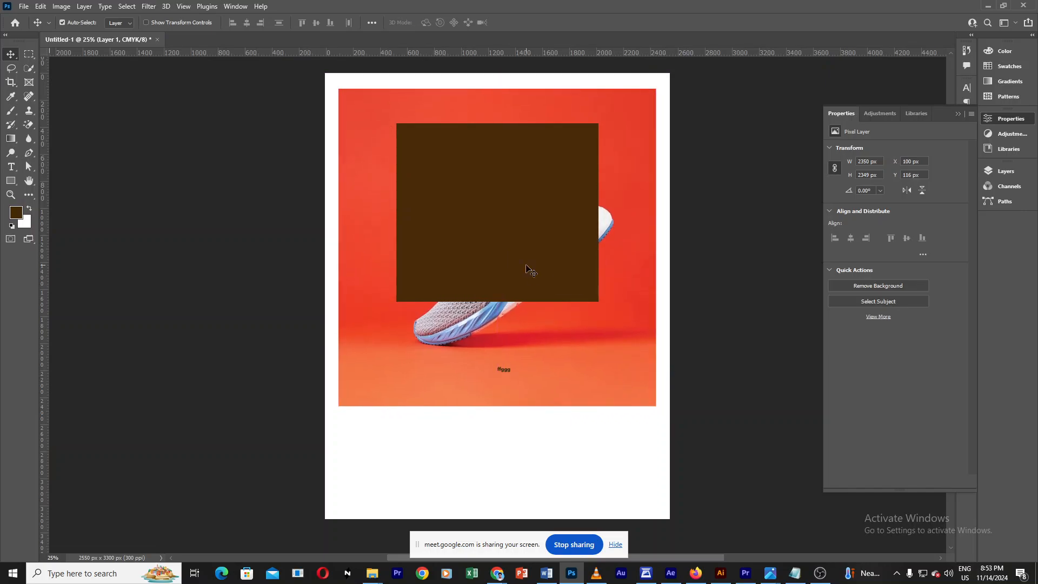
{"action": "left_click_drag", "start_coordinate": [527, 269], "coordinate": [504, 375]}
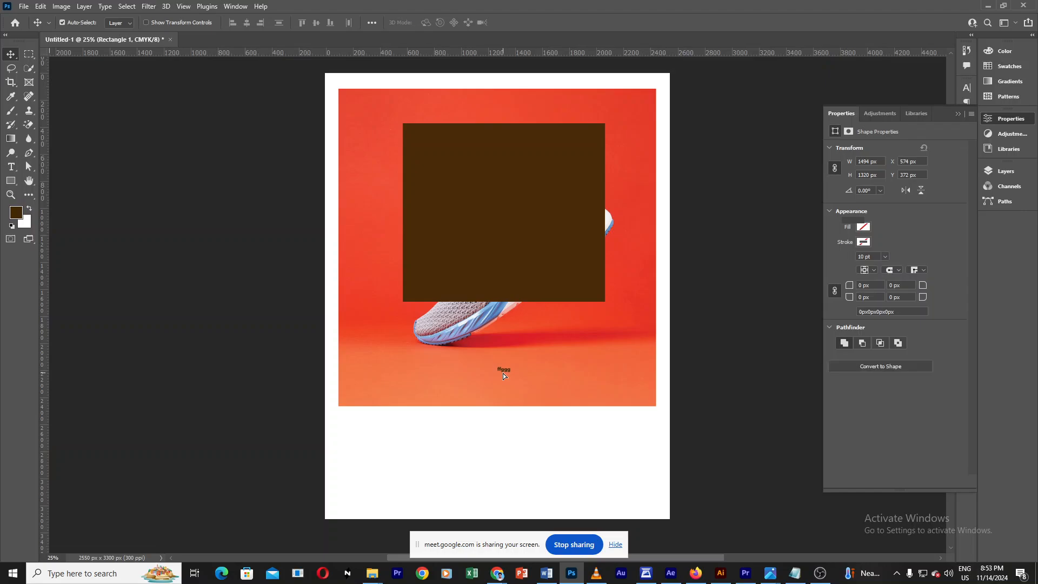
{"action": "left_click", "coordinate": [503, 374]}
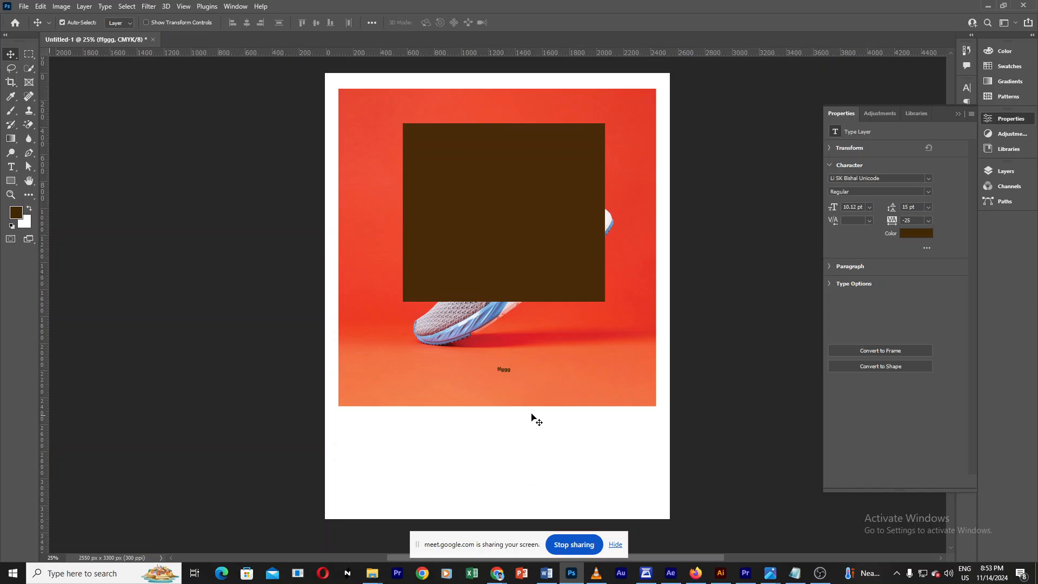
Step: Enlarge the ffggg text with Free Transform to about 169 pt so it spans the shoe's width
{"action": "left_click_drag", "start_coordinate": [512, 378], "coordinate": [520, 381]}
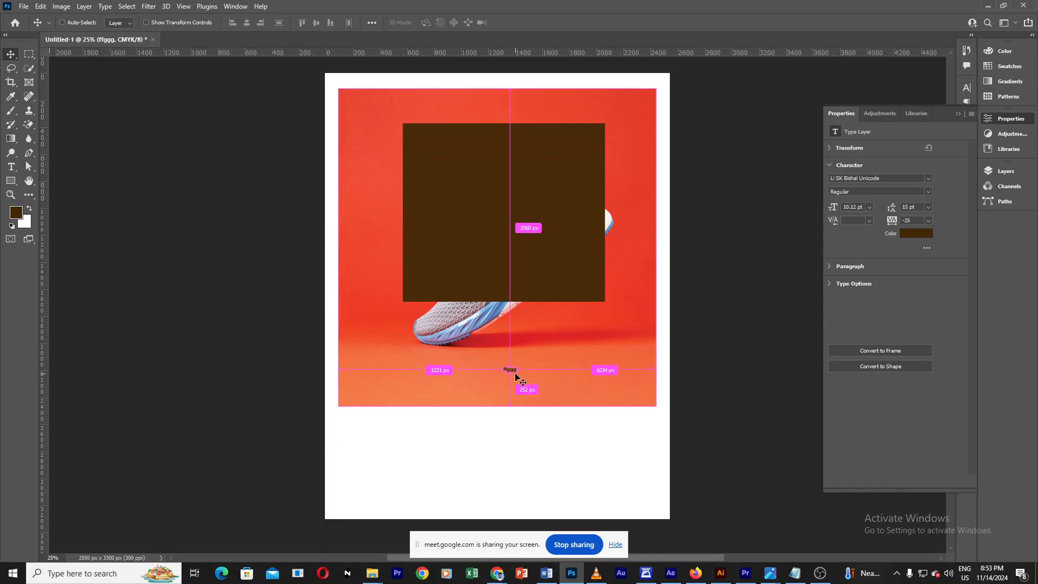
{"action": "key", "text": "ctrl+t"}
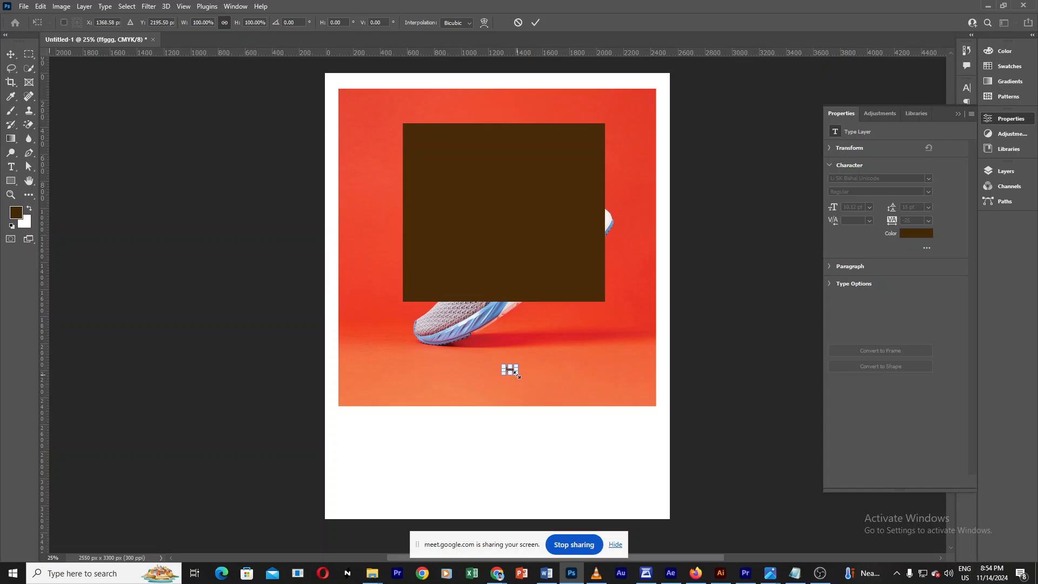
{"action": "left_click_drag", "start_coordinate": [525, 382], "coordinate": [613, 437]}
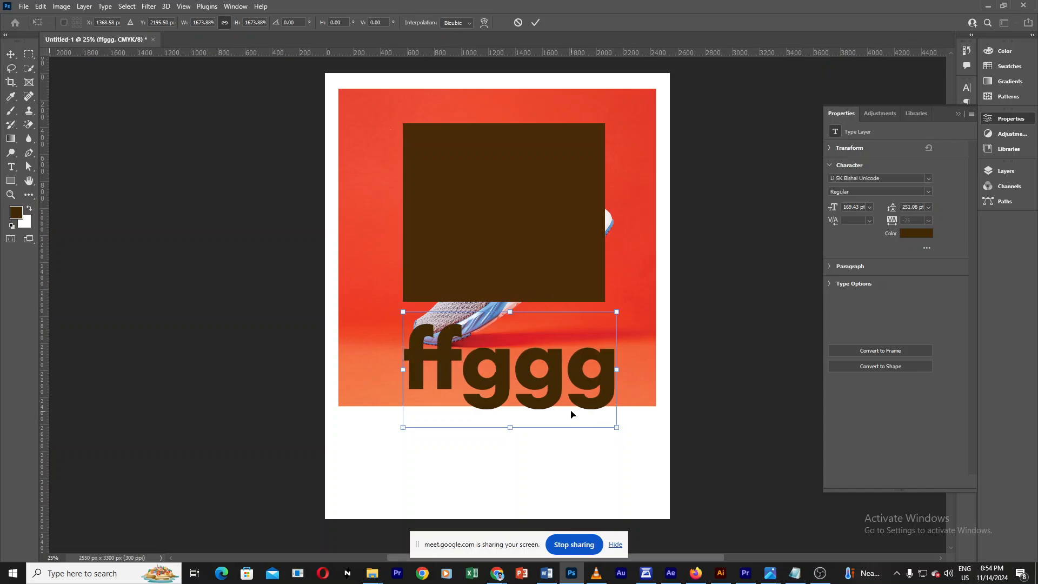
Step: Replace the text with Graphic Design using the Type tool and commit it
{"action": "left_click", "coordinate": [10, 168]}
{"action": "left_click", "coordinate": [418, 363]}
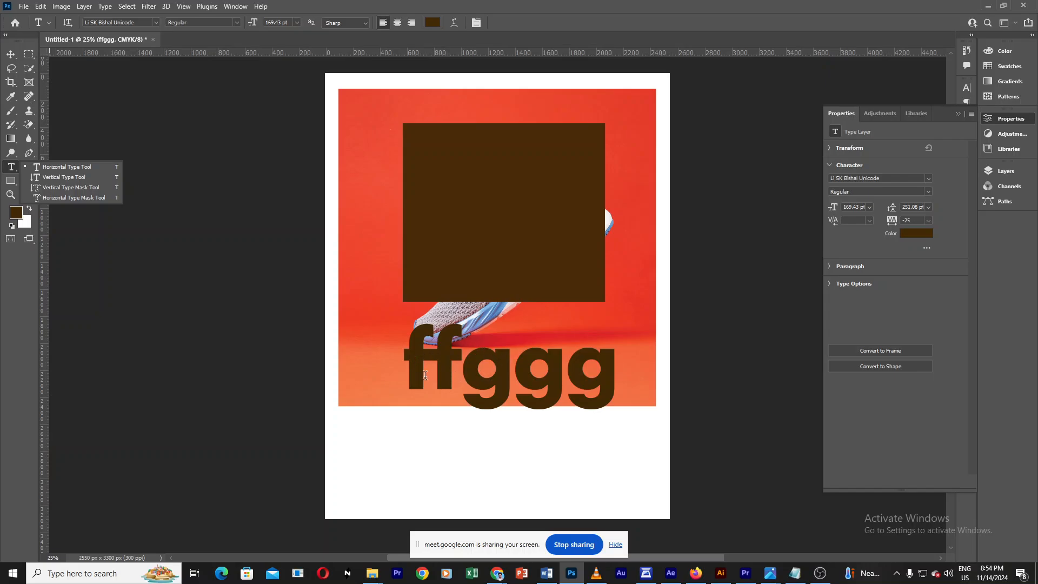
{"action": "left_click_drag", "start_coordinate": [411, 365], "coordinate": [663, 387]}
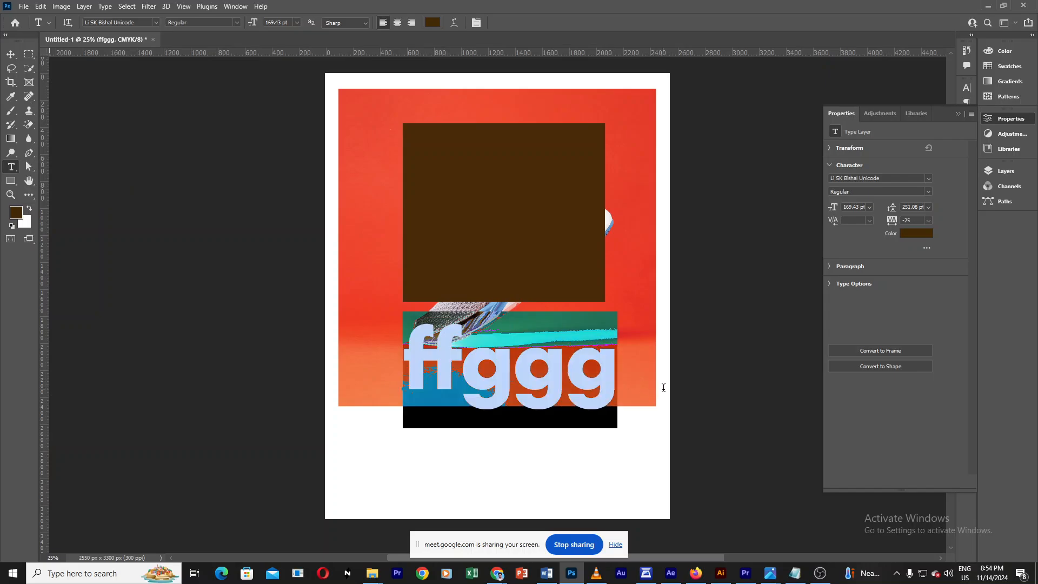
{"action": "type", "text": "Grap"}
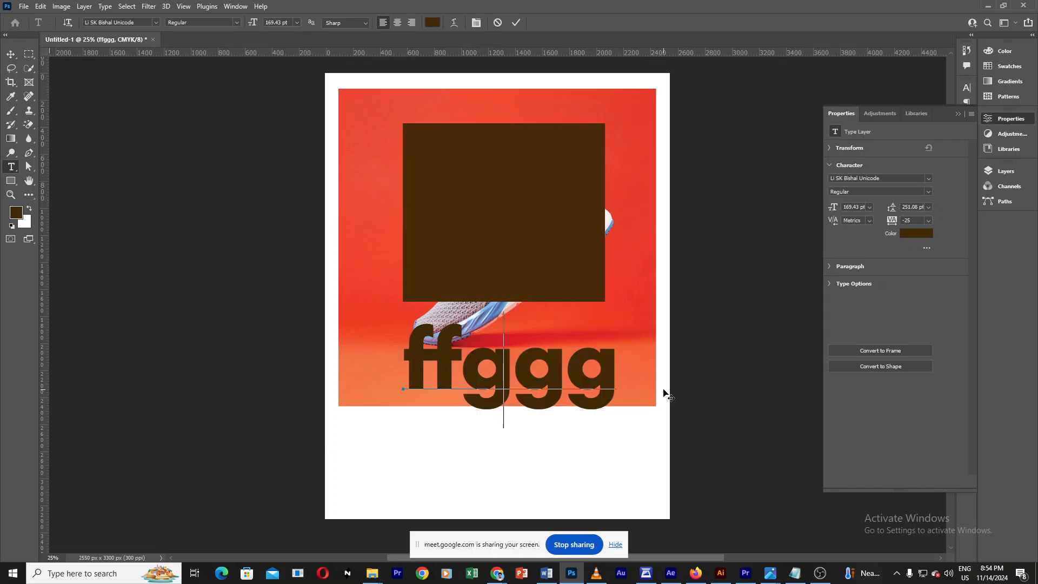
{"action": "type", "text": "hi"}
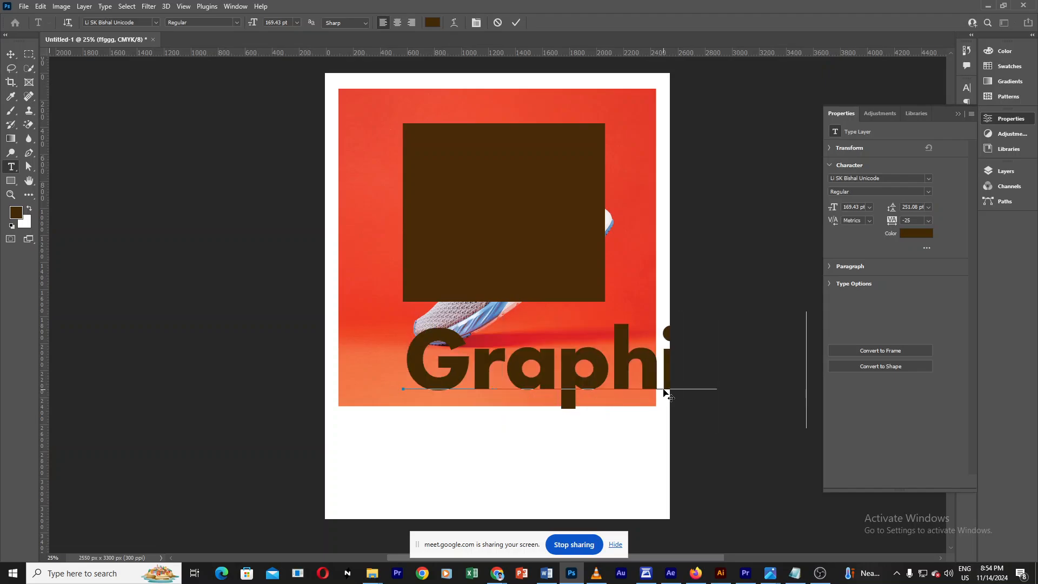
{"action": "left_click", "coordinate": [13, 57]}
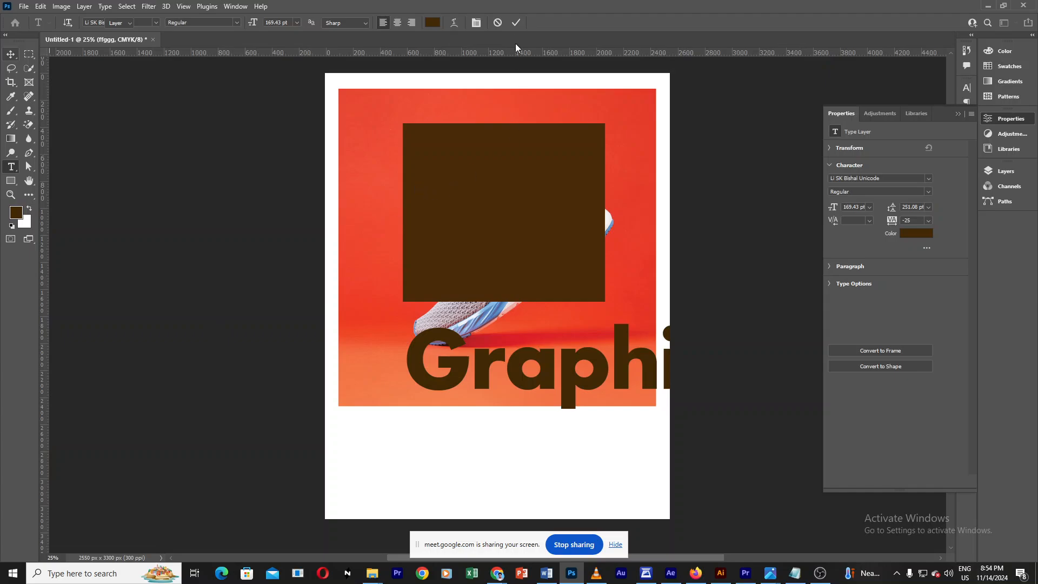
{"action": "left_click", "coordinate": [10, 54]}
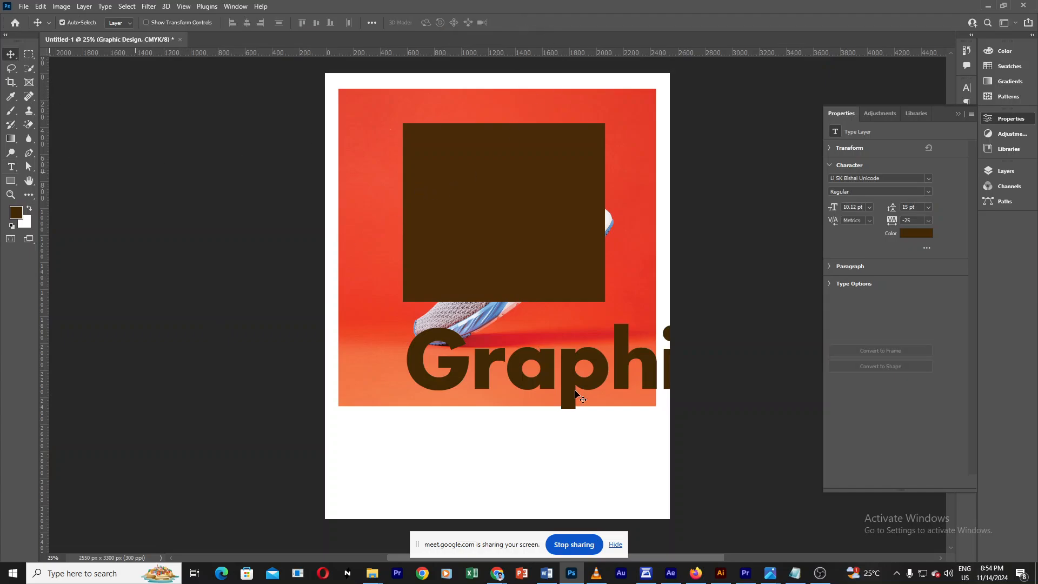
Step: Rearrange the layout: shift the text left, the sneaker image down, and the brown rectangle to the page's top edge
{"action": "left_click_drag", "start_coordinate": [576, 394], "coordinate": [547, 381]}
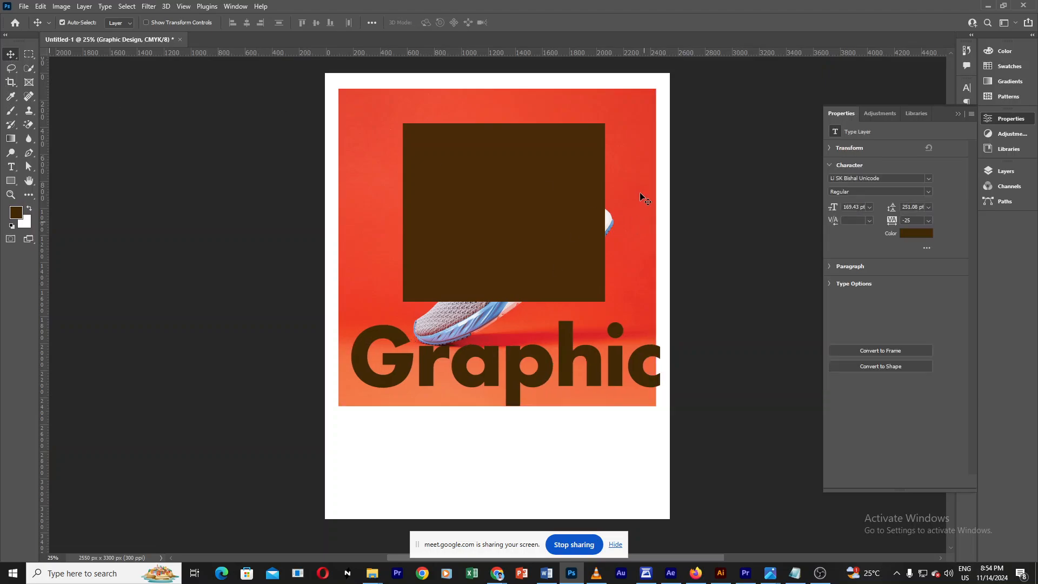
{"action": "left_click_drag", "start_coordinate": [634, 140], "coordinate": [638, 176]}
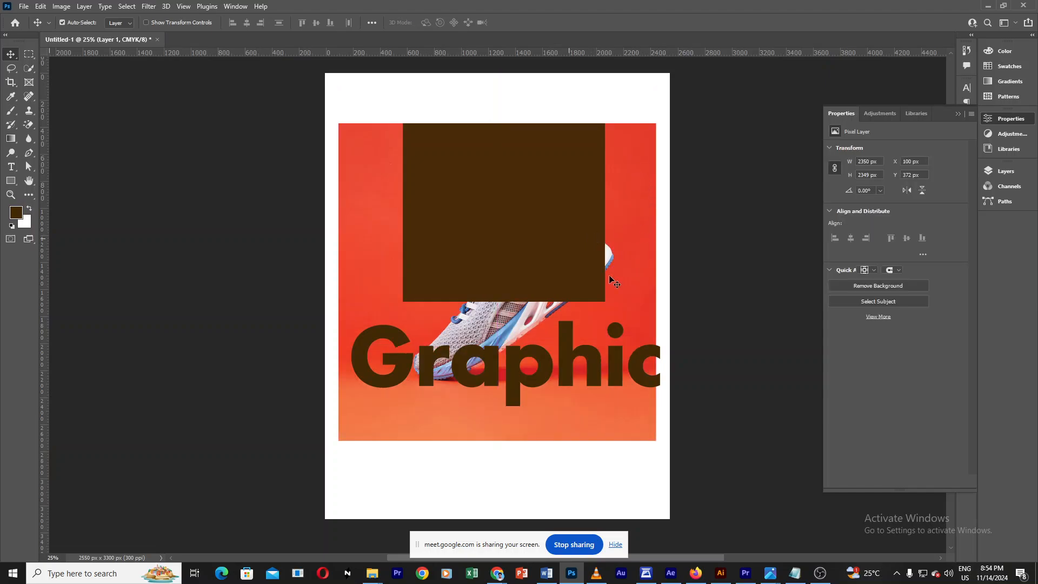
{"action": "left_click_drag", "start_coordinate": [577, 220], "coordinate": [561, 112]}
{"action": "left_click_drag", "start_coordinate": [621, 364], "coordinate": [614, 391]}
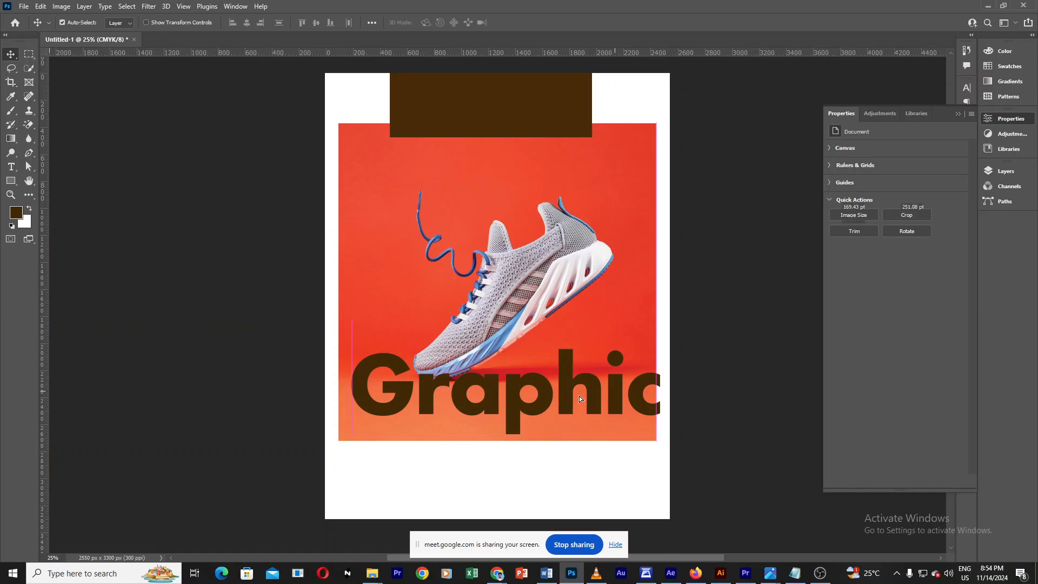
Step: Edit the large text layer and replace its content with Shoe
{"action": "left_click", "coordinate": [479, 123]}
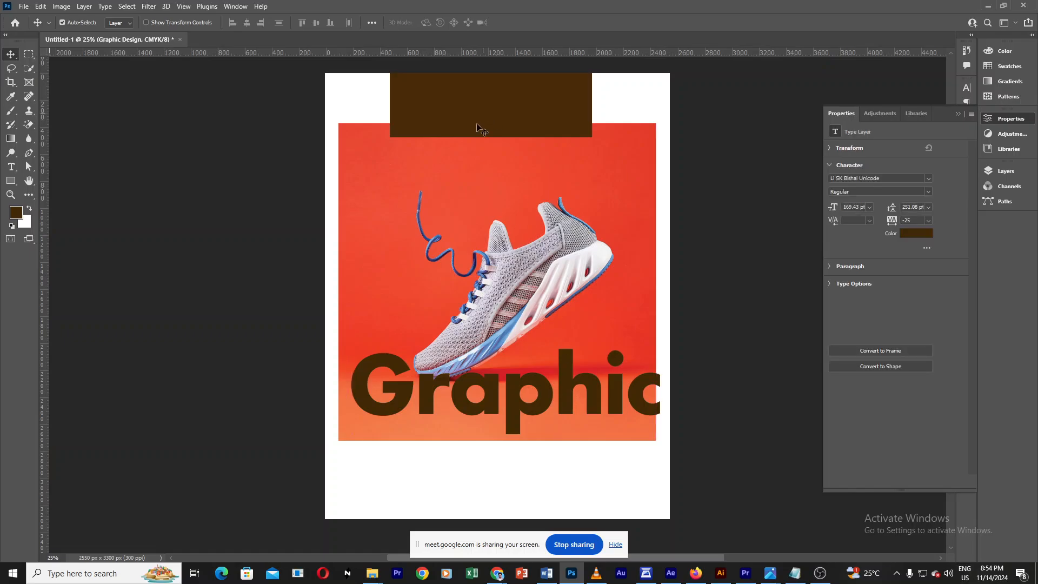
{"action": "left_click", "coordinate": [472, 135]}
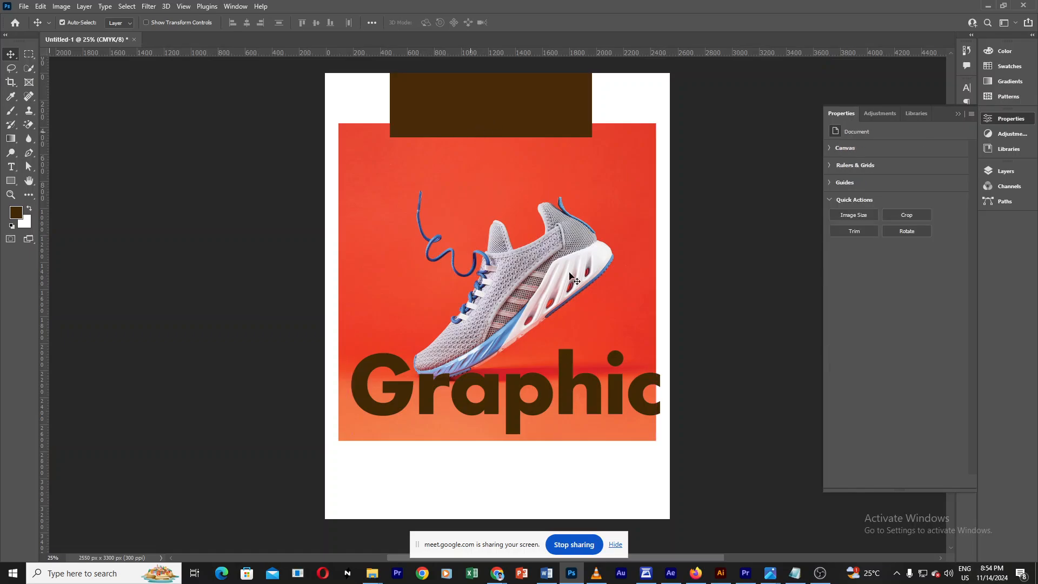
{"action": "left_click", "coordinate": [564, 408]}
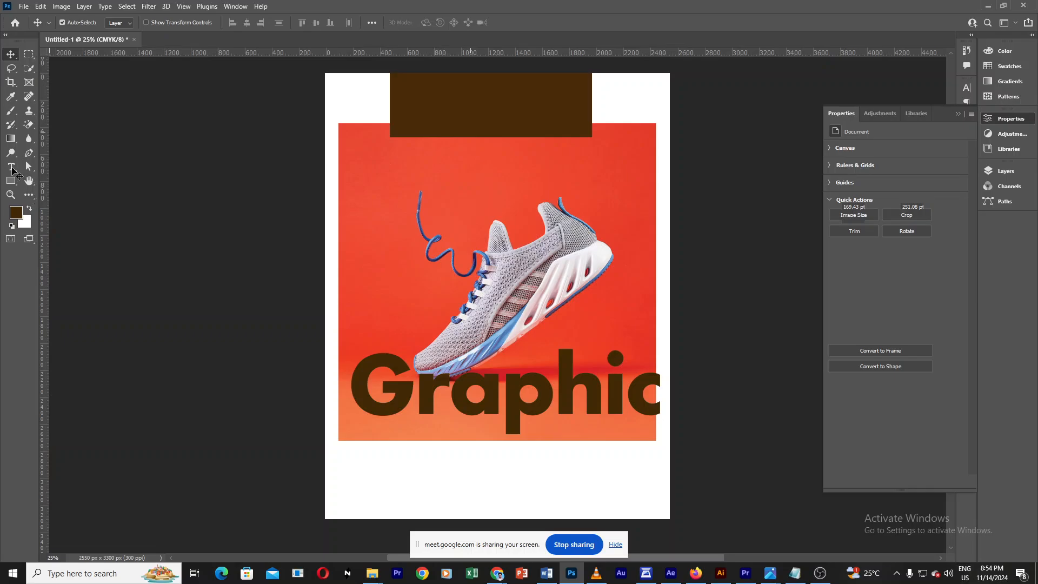
{"action": "double_click", "coordinate": [560, 400]}
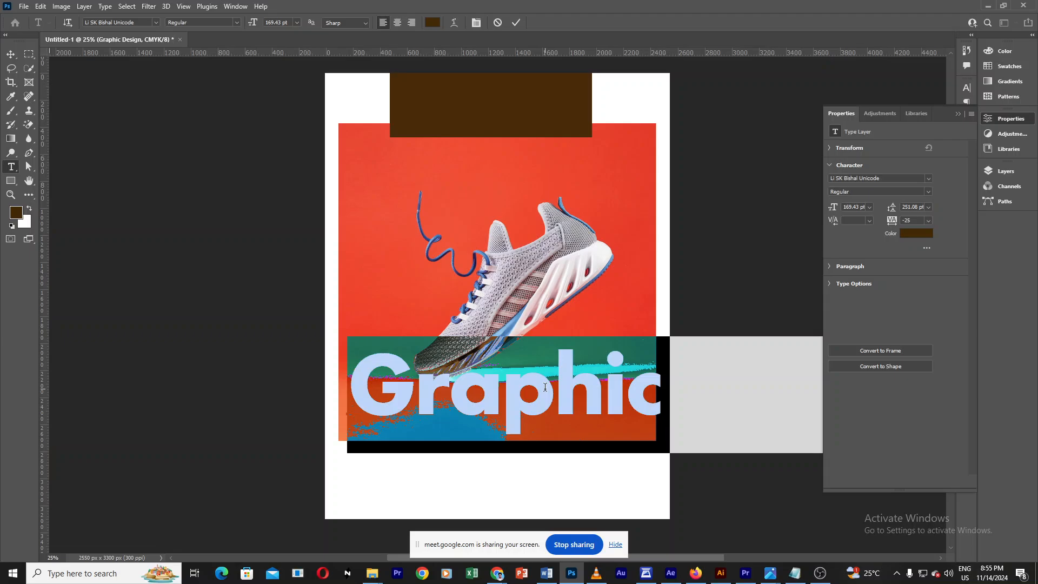
{"action": "key", "text": "Right"}
{"action": "key", "text": "ctrl+a"}
{"action": "type", "text": "Sh"}
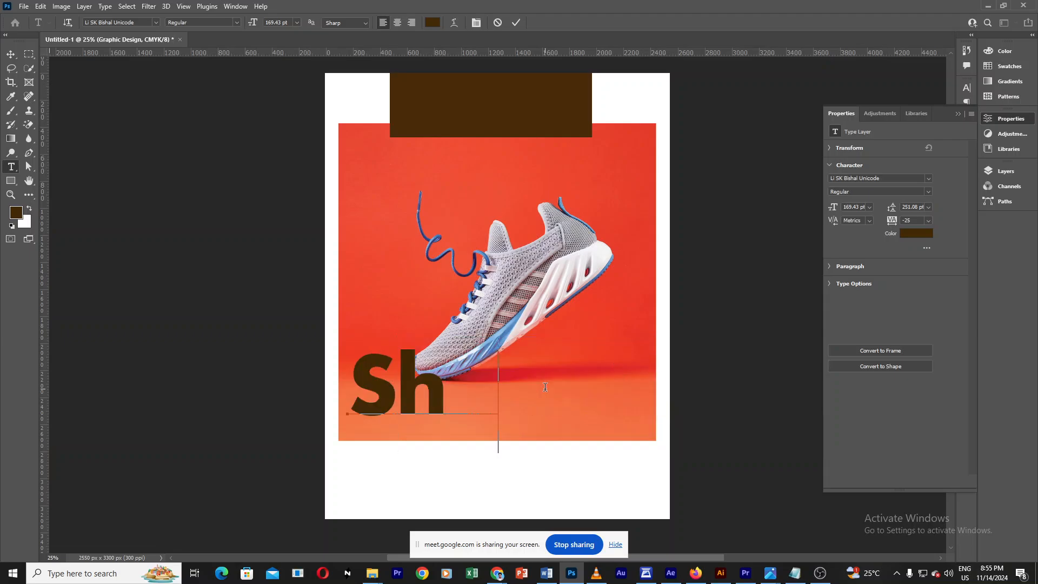
{"action": "type", "text": "oe"}
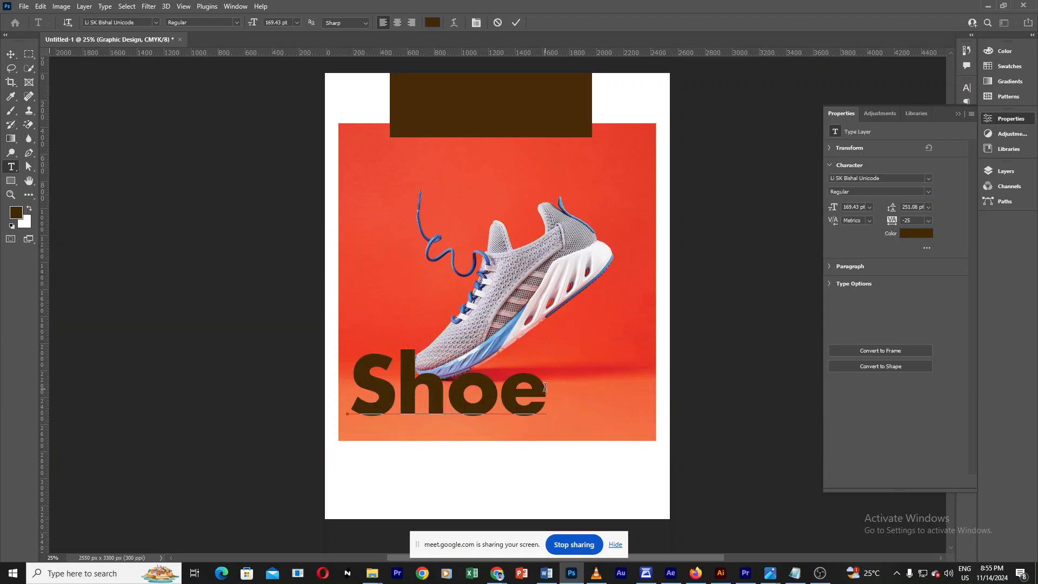
{"action": "key", "text": "ctrl"}
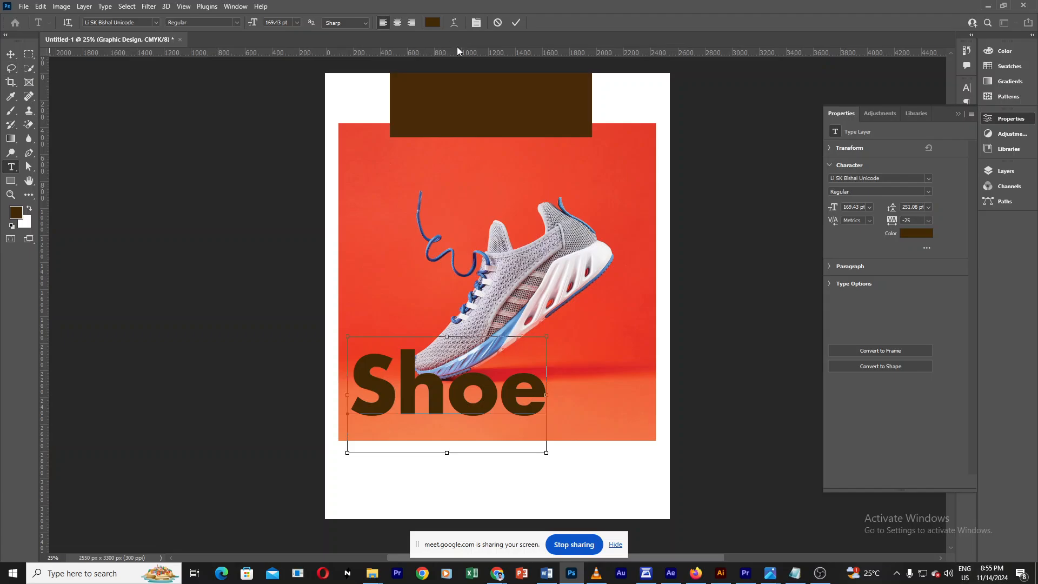
Step: Set the Shoe text colour to near-white f1f0f0 sampled from the sneaker and commit
{"action": "key", "text": "ctrl+a"}
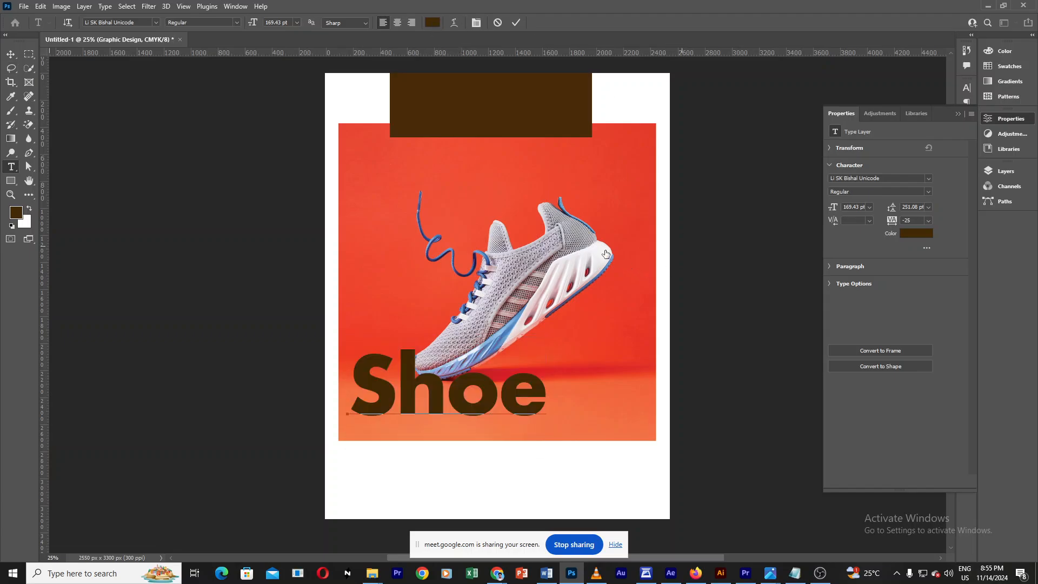
{"action": "left_click", "coordinate": [606, 249]}
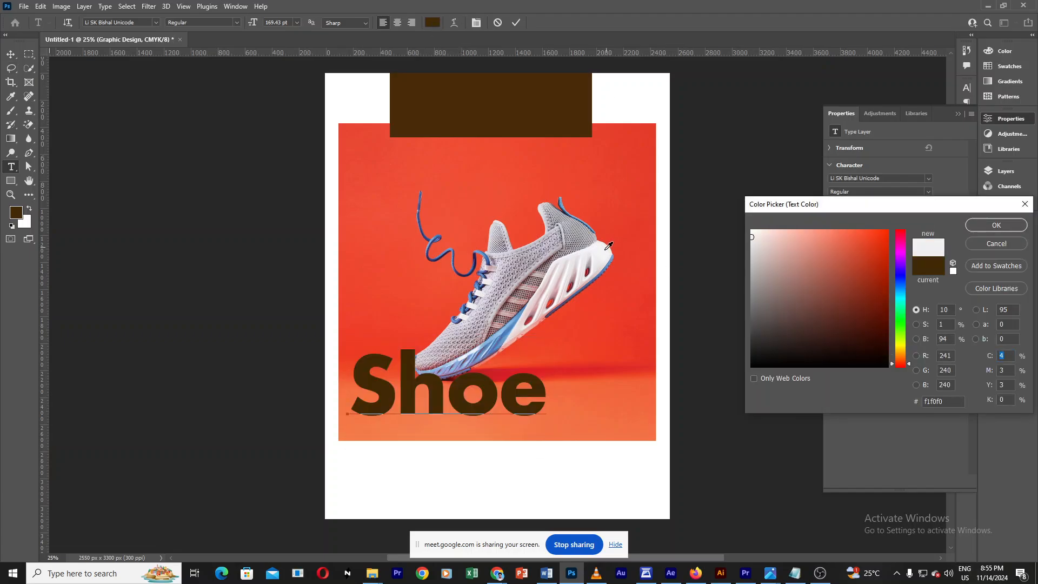
{"action": "left_click", "coordinate": [999, 225]}
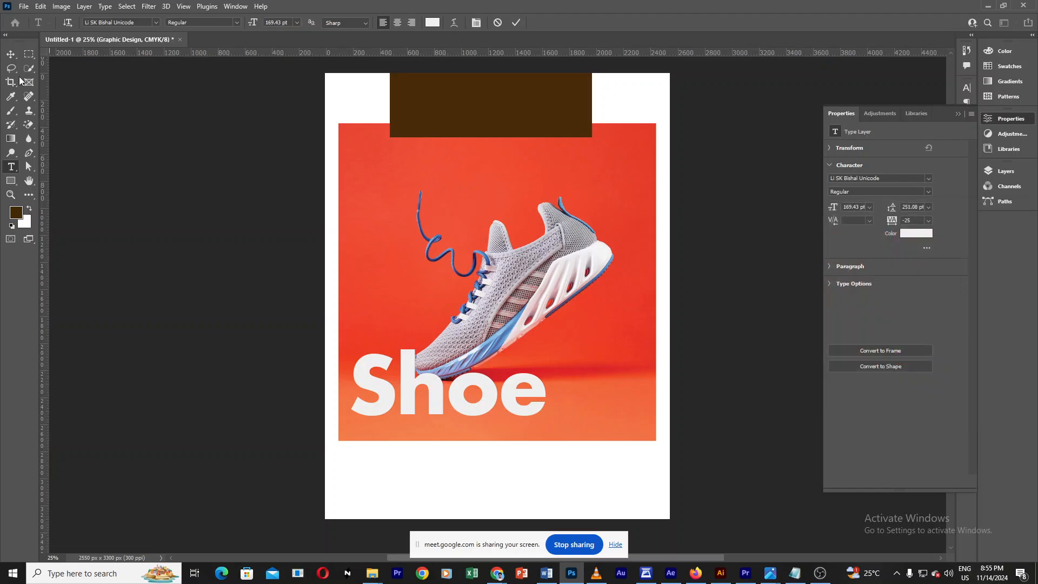
{"action": "left_click", "coordinate": [11, 54]}
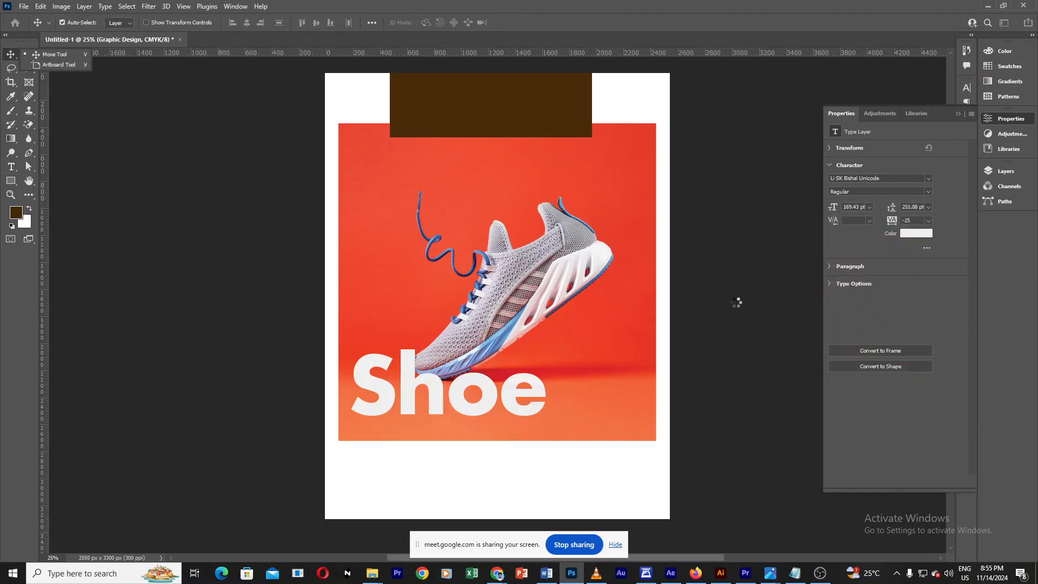
Step: Change the top rectangle's fill to orange f2653d sampled from the background
{"action": "left_click", "coordinate": [550, 127]}
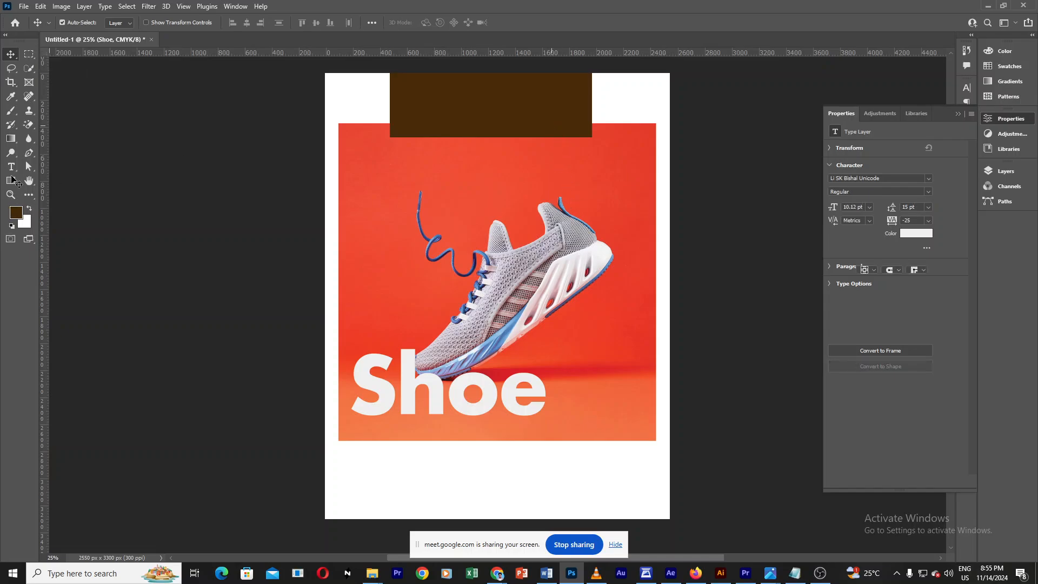
{"action": "left_click", "coordinate": [12, 181]}
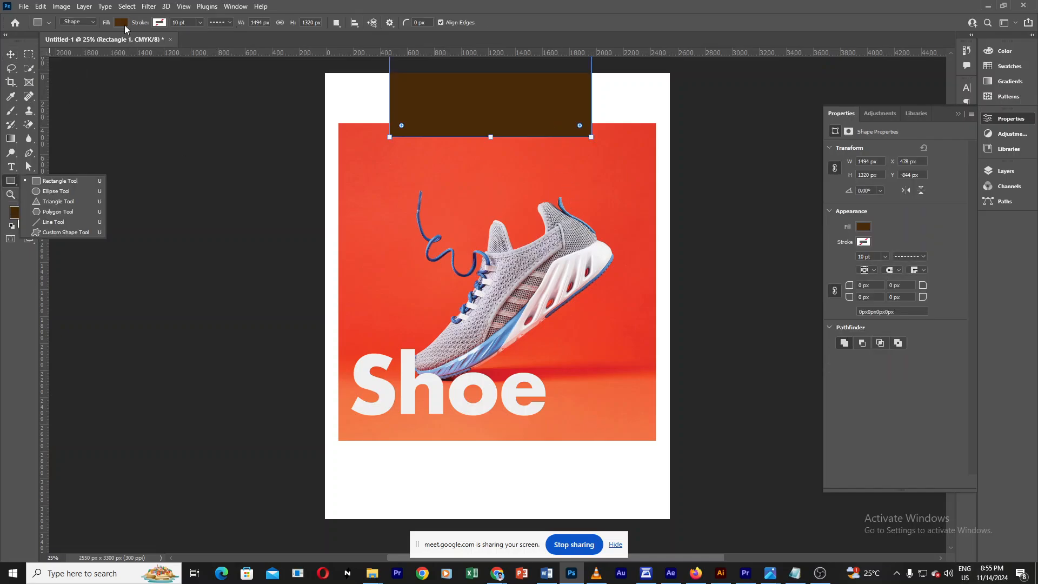
{"action": "left_click", "coordinate": [121, 23]}
{"action": "left_click", "coordinate": [186, 44]}
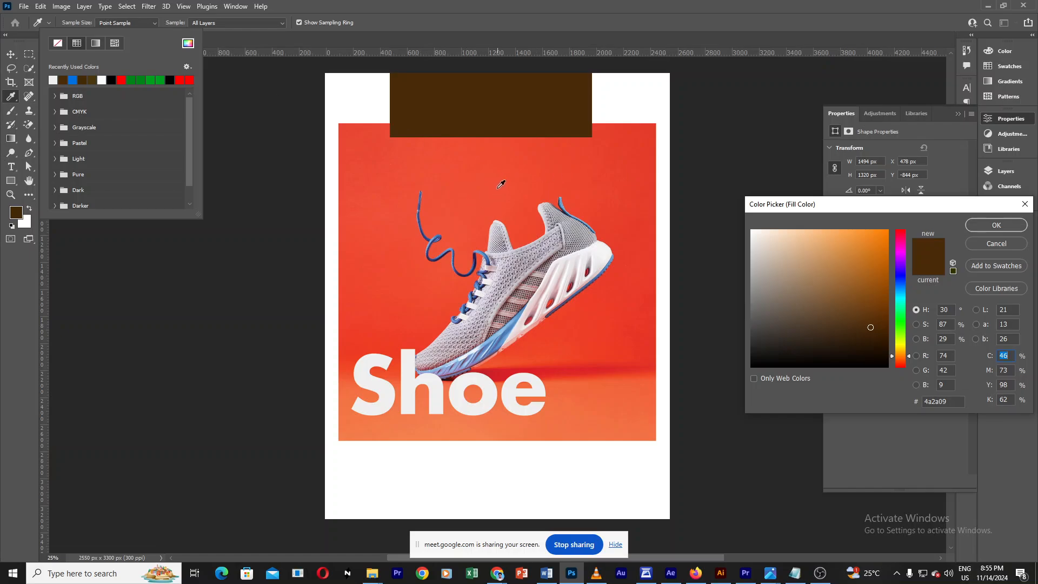
{"action": "left_click", "coordinate": [620, 397]}
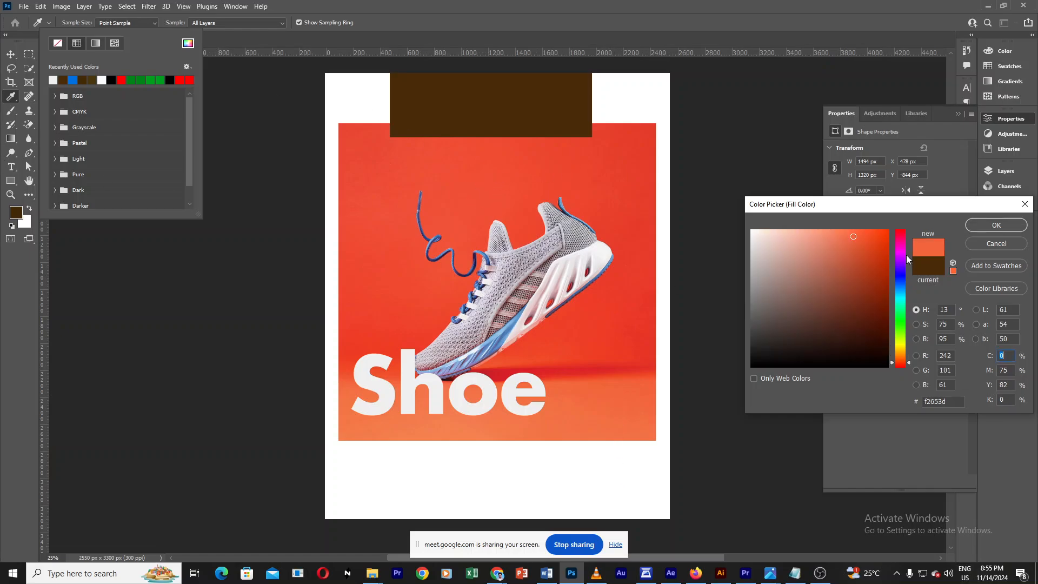
{"action": "key", "text": "Escape"}
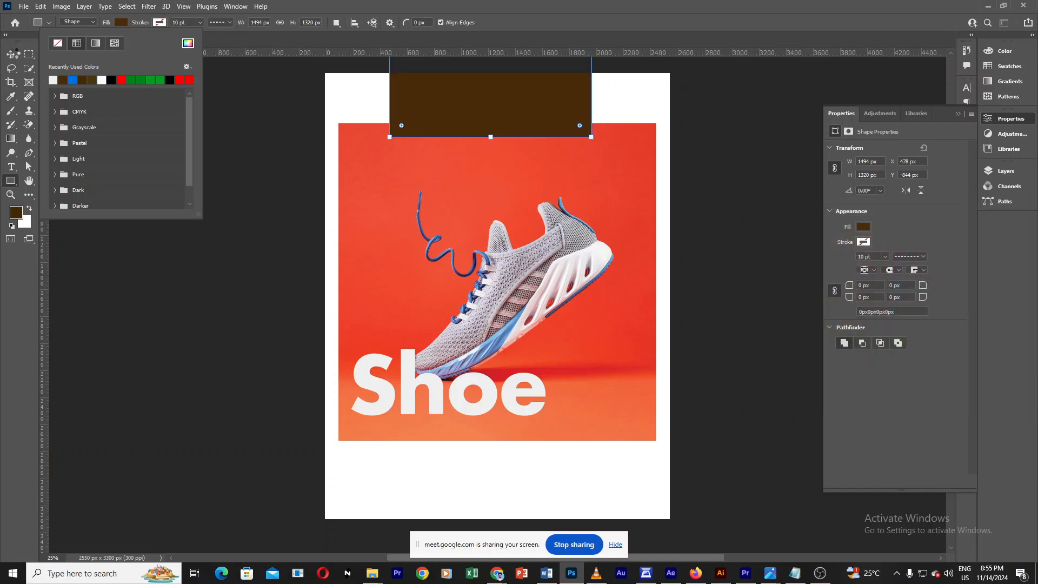
{"action": "key", "text": "Escape"}
{"action": "left_click", "coordinate": [11, 54]}
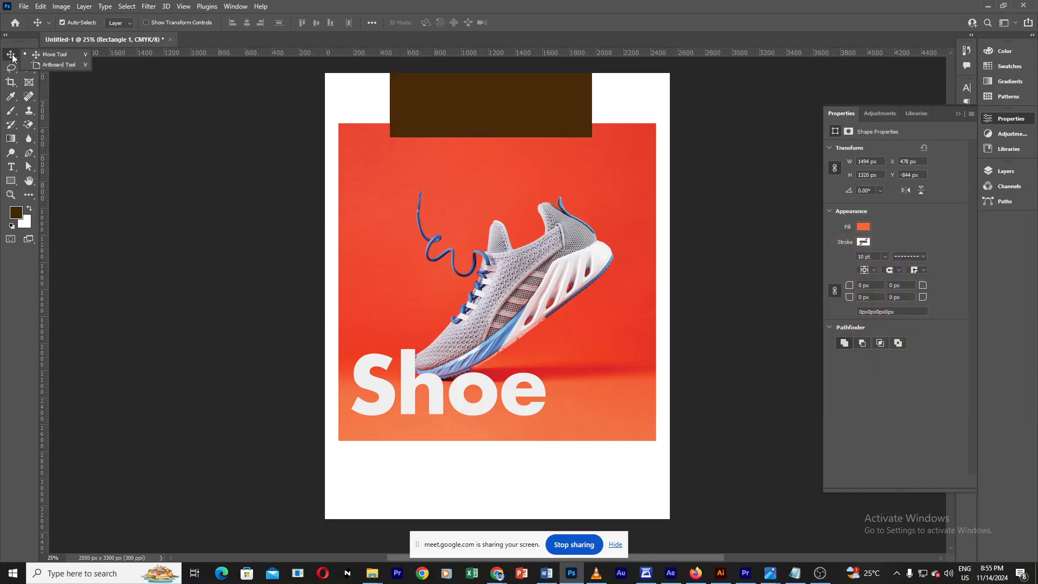
Step: Delete the orange rectangle and the Shoe text from the layout
{"action": "left_click", "coordinate": [719, 258]}
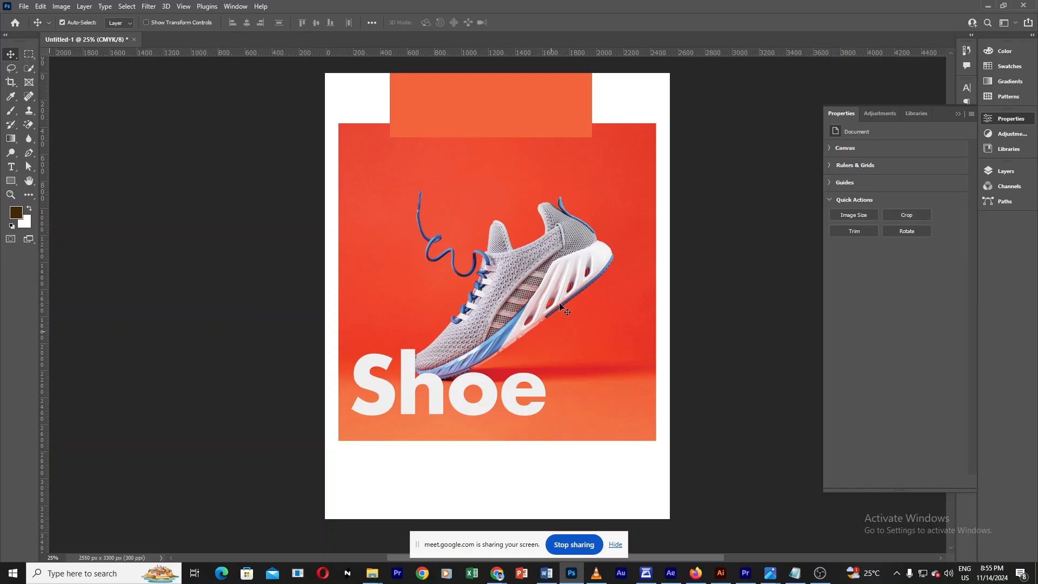
{"action": "left_click_drag", "start_coordinate": [557, 106], "coordinate": [562, 152]}
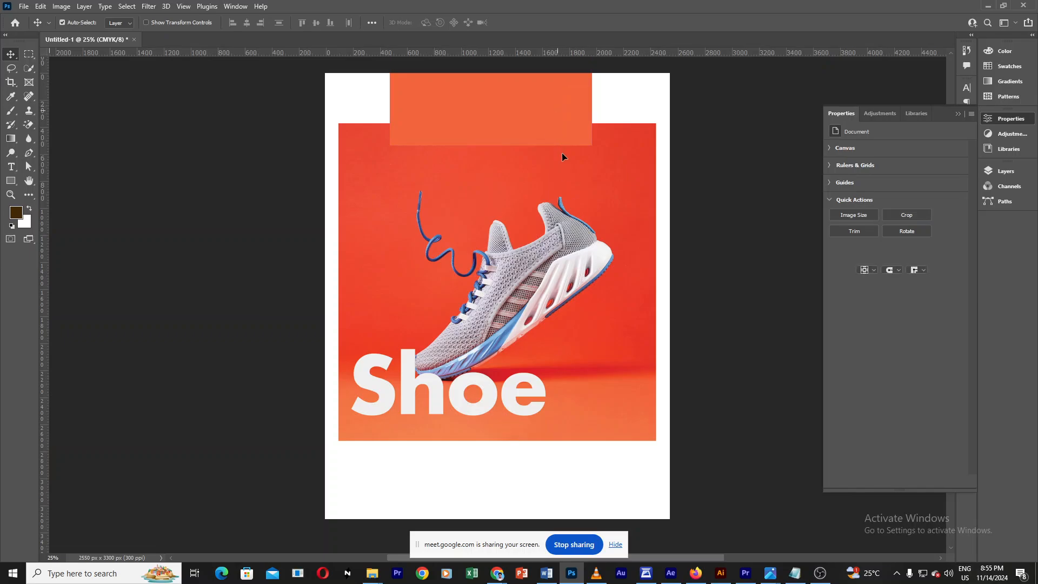
{"action": "key", "text": "Delete"}
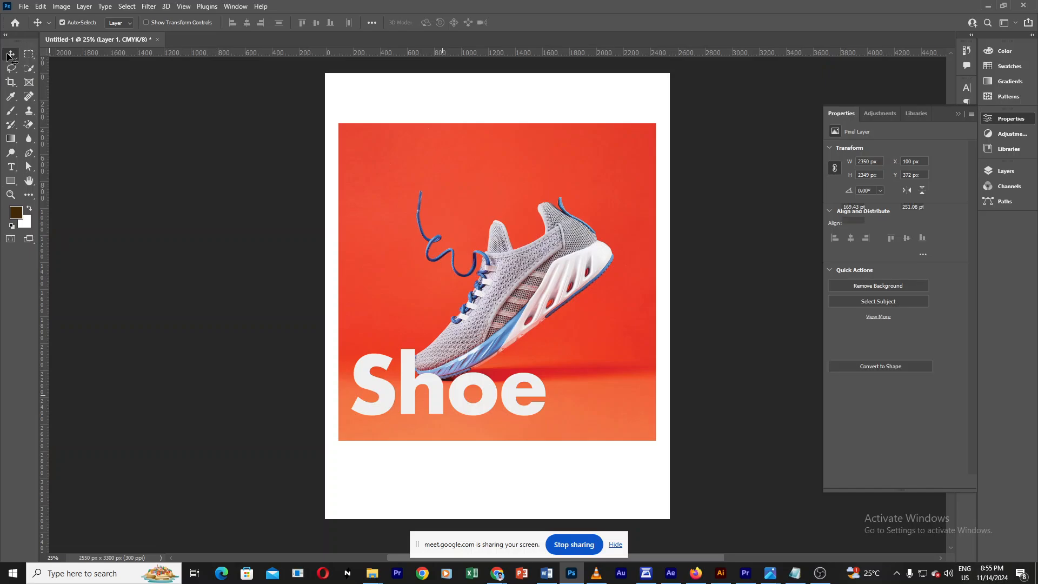
{"action": "left_click", "coordinate": [11, 52]}
{"action": "left_click", "coordinate": [18, 53]}
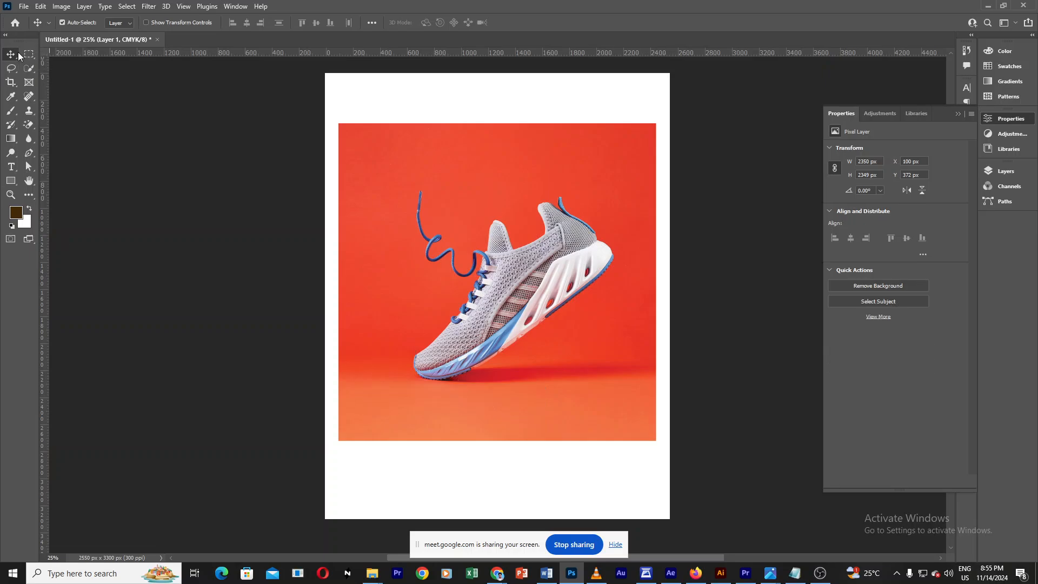
Step: Select the Brush tool and open the Layers panel
{"action": "left_click", "coordinate": [29, 53]}
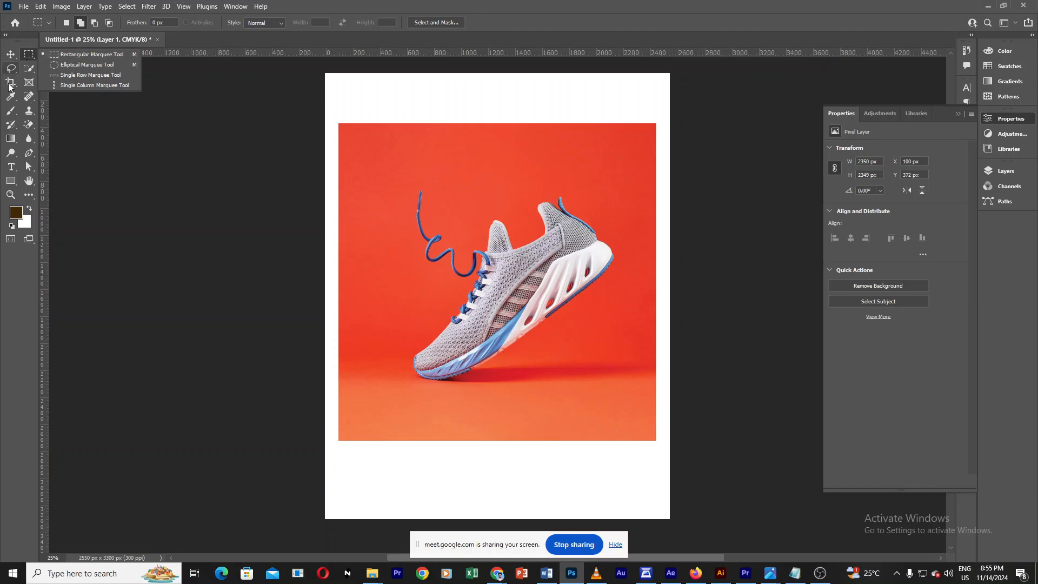
{"action": "left_click", "coordinate": [28, 68]}
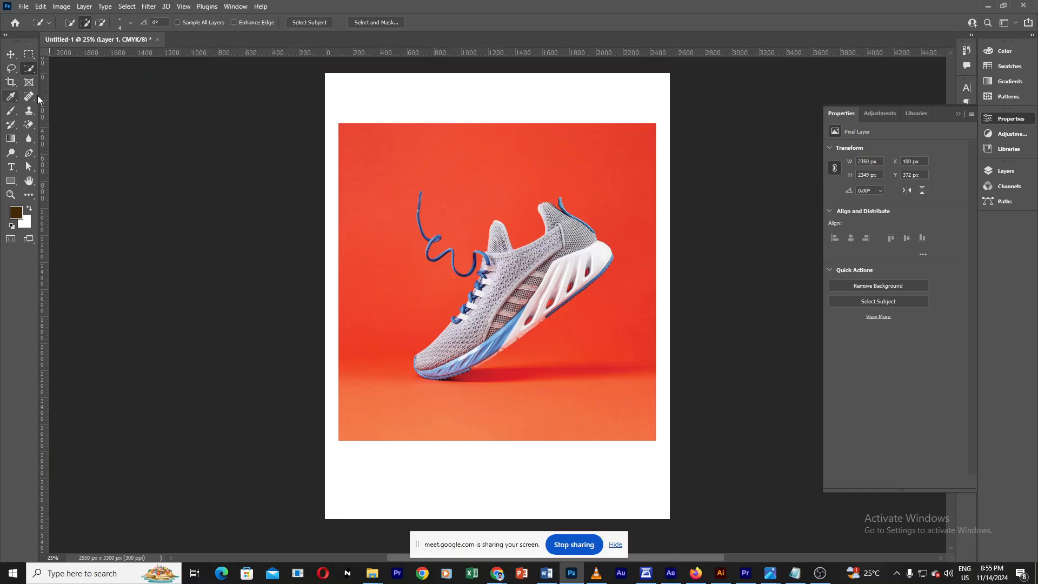
{"action": "left_click", "coordinate": [28, 97]}
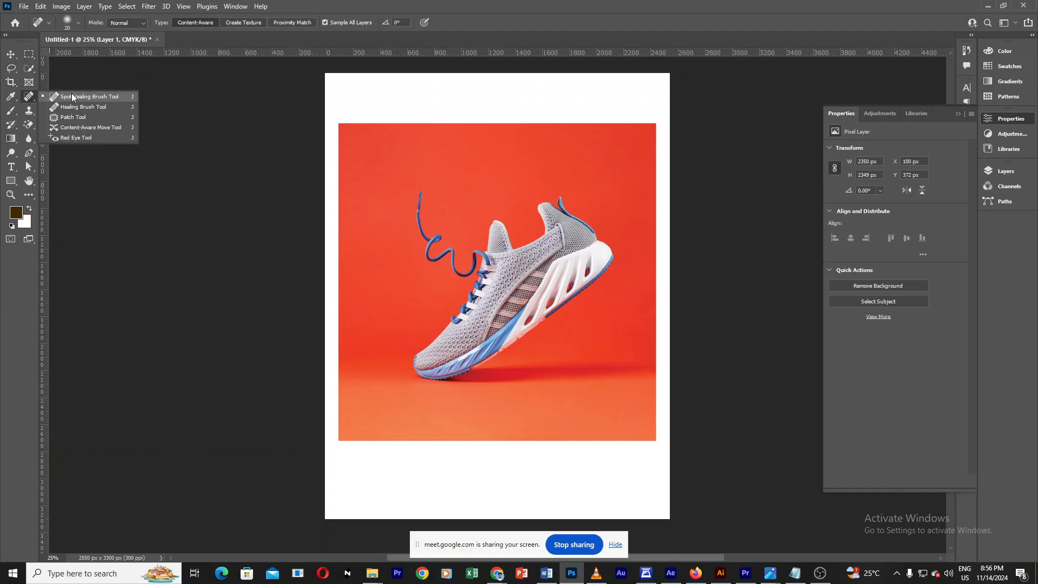
{"action": "left_click", "coordinate": [10, 111]}
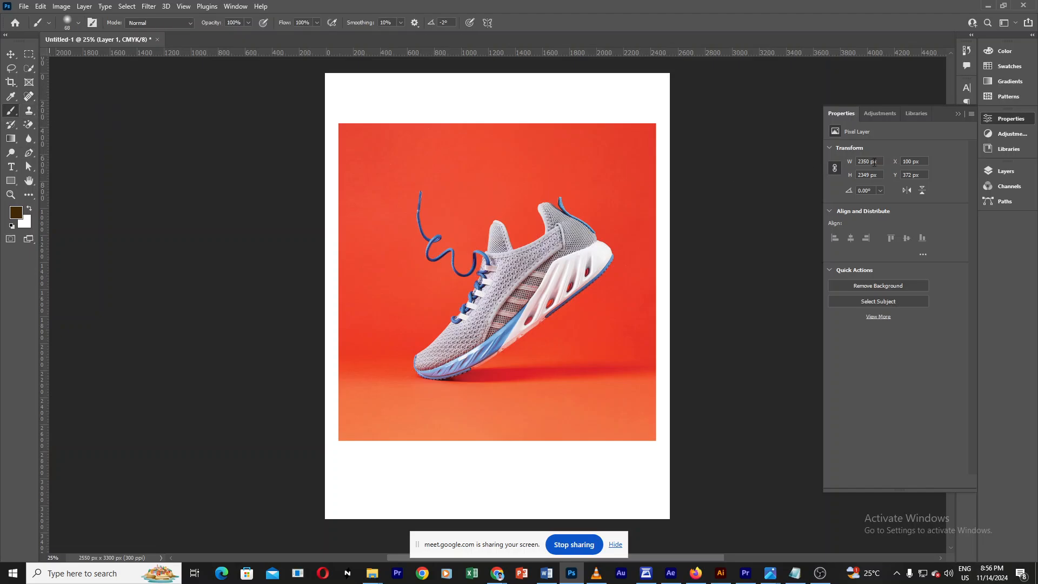
{"action": "left_click", "coordinate": [958, 115]}
{"action": "left_click", "coordinate": [1000, 170]}
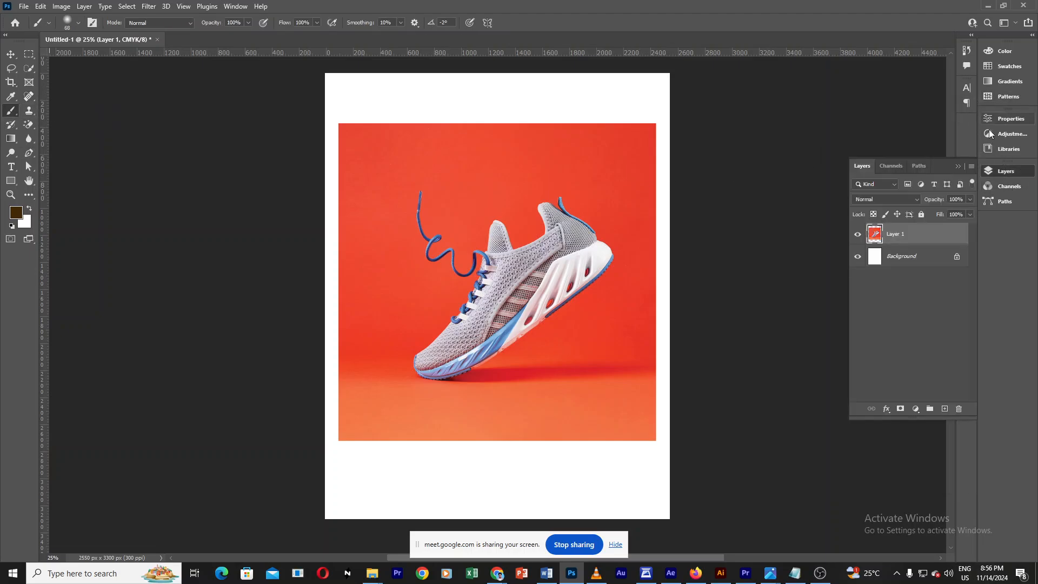
Step: Hide the sneaker image layer and add a new empty layer above it
{"action": "left_click", "coordinate": [857, 234]}
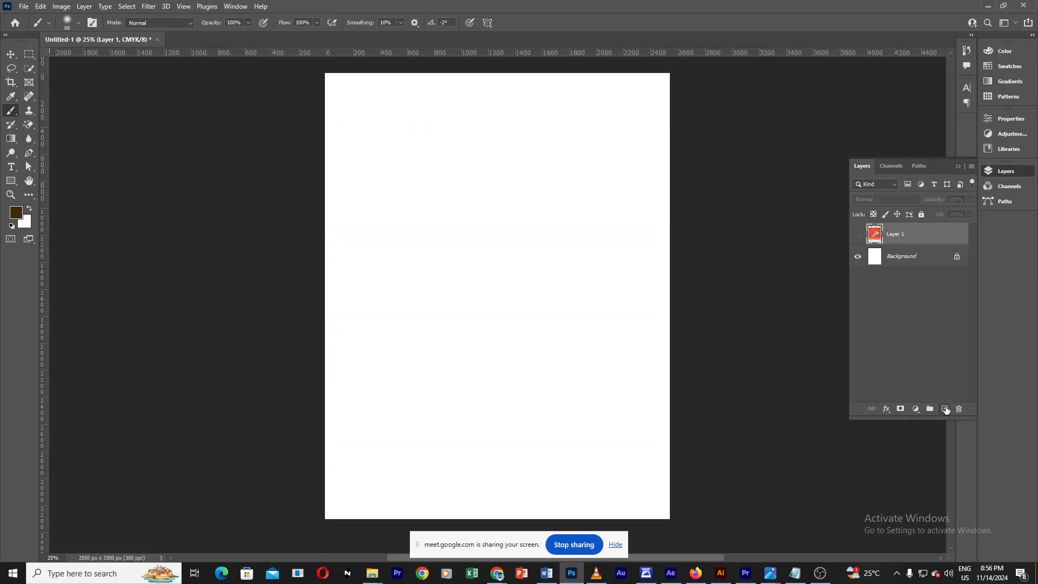
{"action": "left_click", "coordinate": [946, 410]}
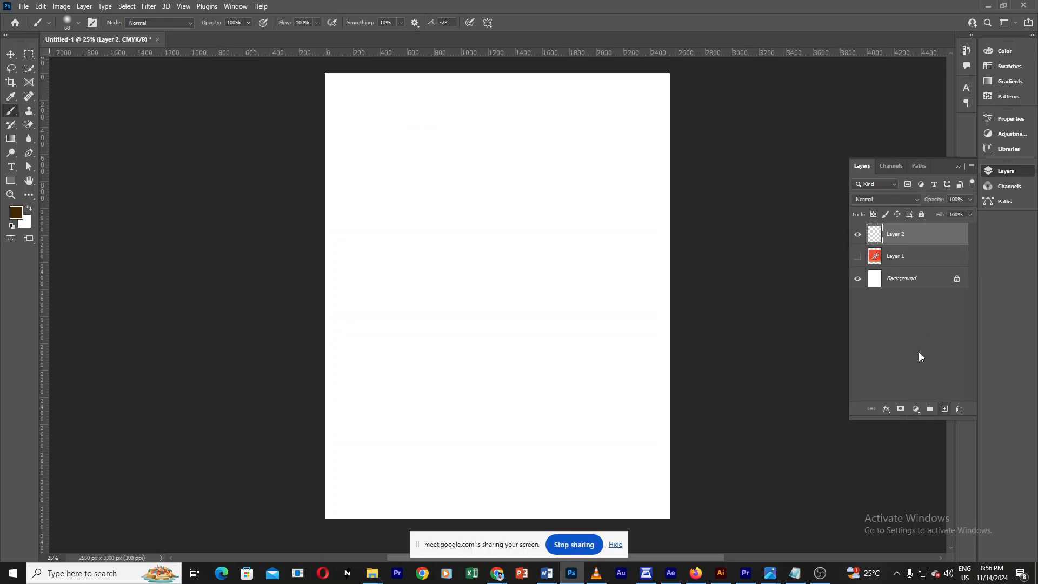
{"action": "left_click", "coordinate": [858, 234]}
Step: Set the foreground colour to light purple e0a5ff
{"action": "left_click", "coordinate": [27, 223]}
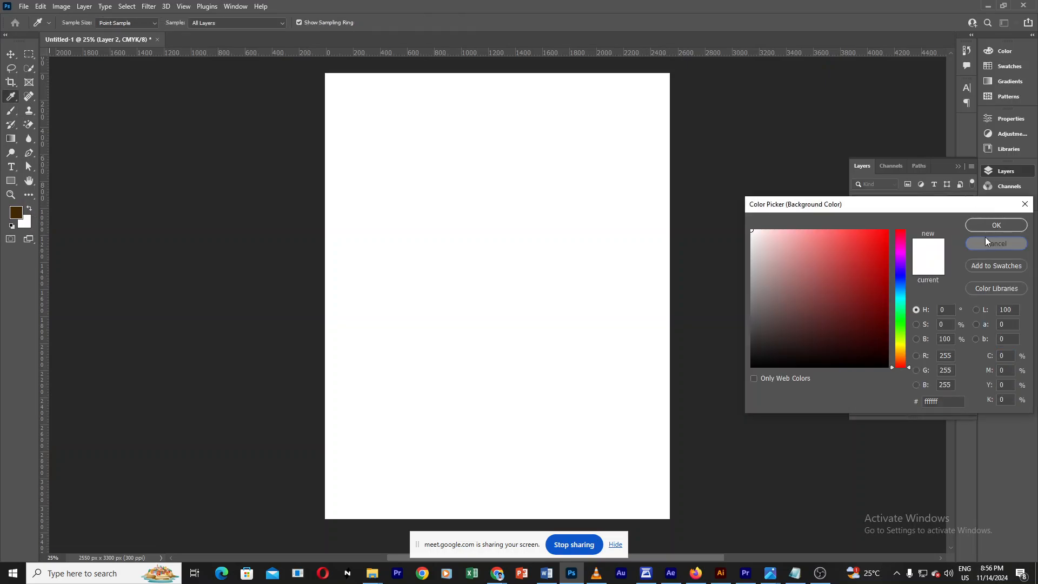
{"action": "left_click", "coordinate": [984, 241]}
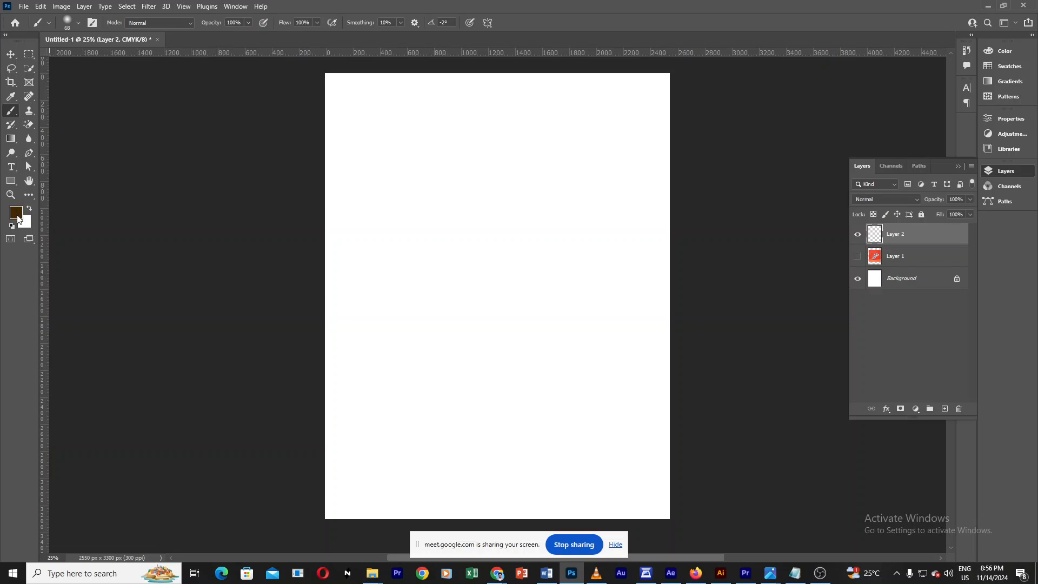
{"action": "left_click", "coordinate": [17, 217]}
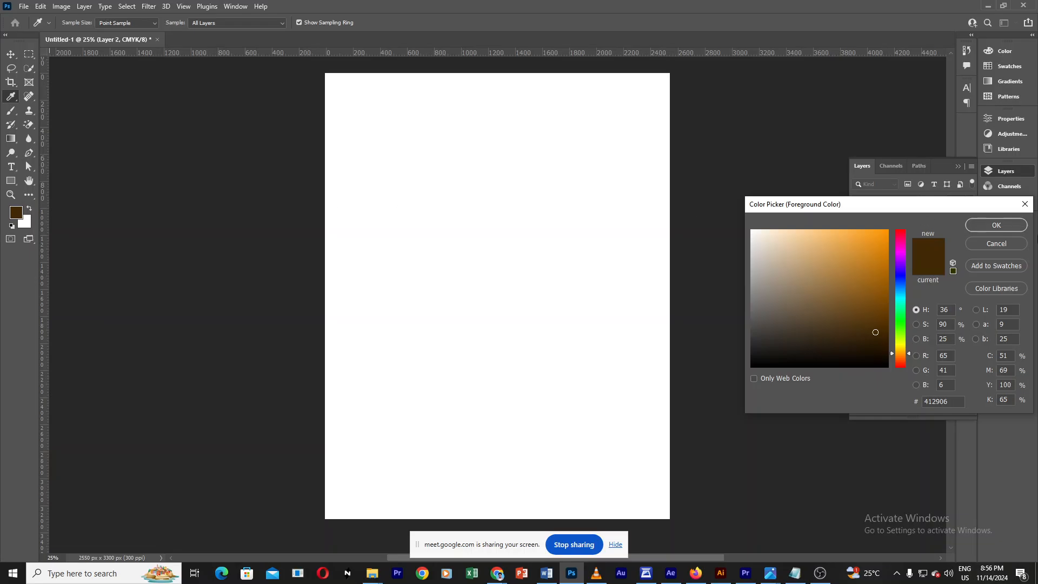
{"action": "left_click_drag", "start_coordinate": [929, 208], "coordinate": [517, 130]}
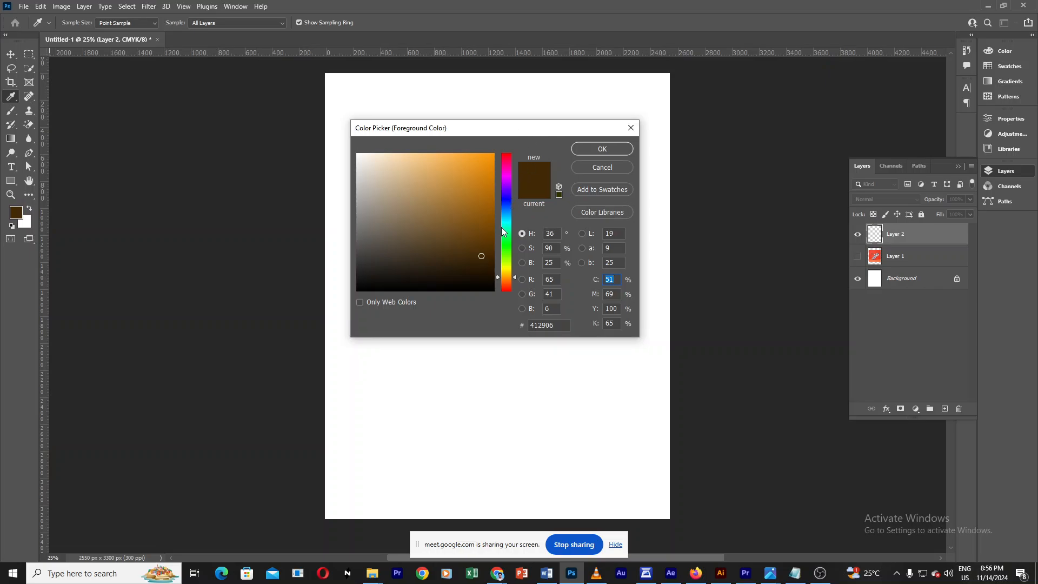
{"action": "left_click_drag", "start_coordinate": [439, 179], "coordinate": [507, 163]}
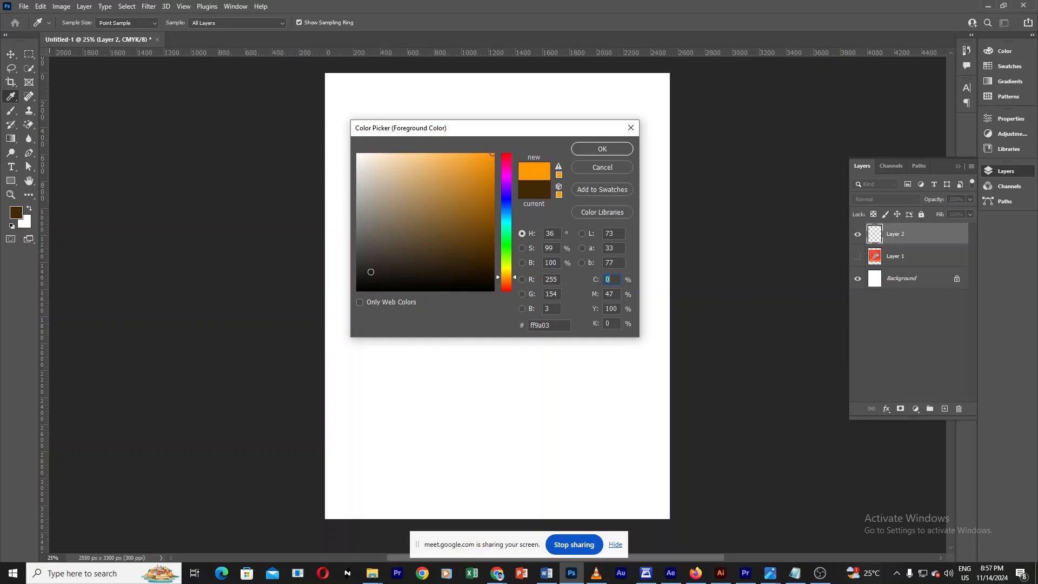
{"action": "left_click", "coordinate": [357, 290]}
{"action": "mouse_move", "coordinate": [454, 269]}
{"action": "left_mouse_down"}
{"action": "mouse_move", "coordinate": [452, 282]}
{"action": "mouse_move", "coordinate": [455, 152]}
{"action": "left_mouse_up"}
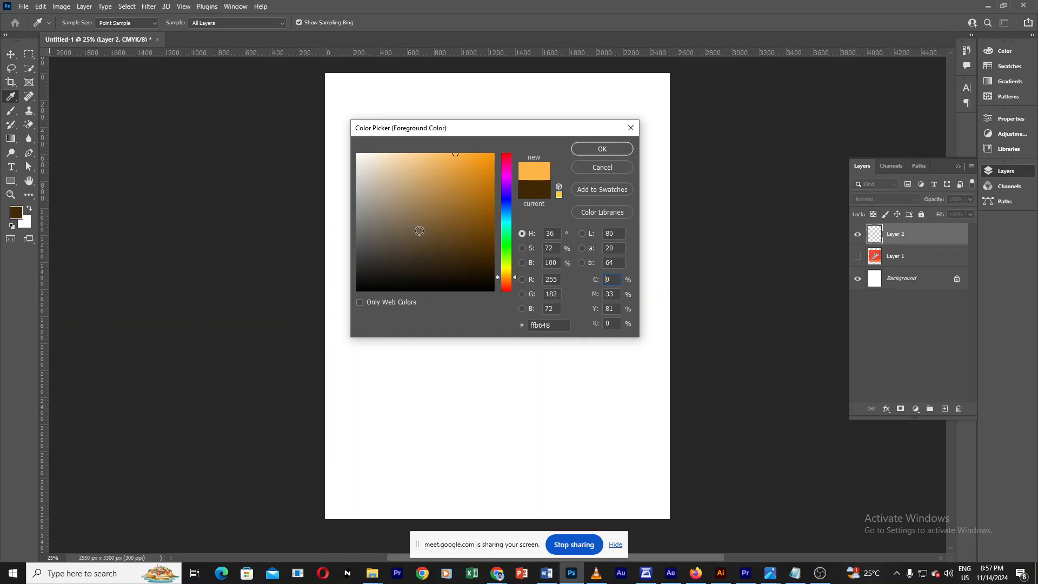
{"action": "left_click_drag", "start_coordinate": [487, 170], "coordinate": [499, 142]}
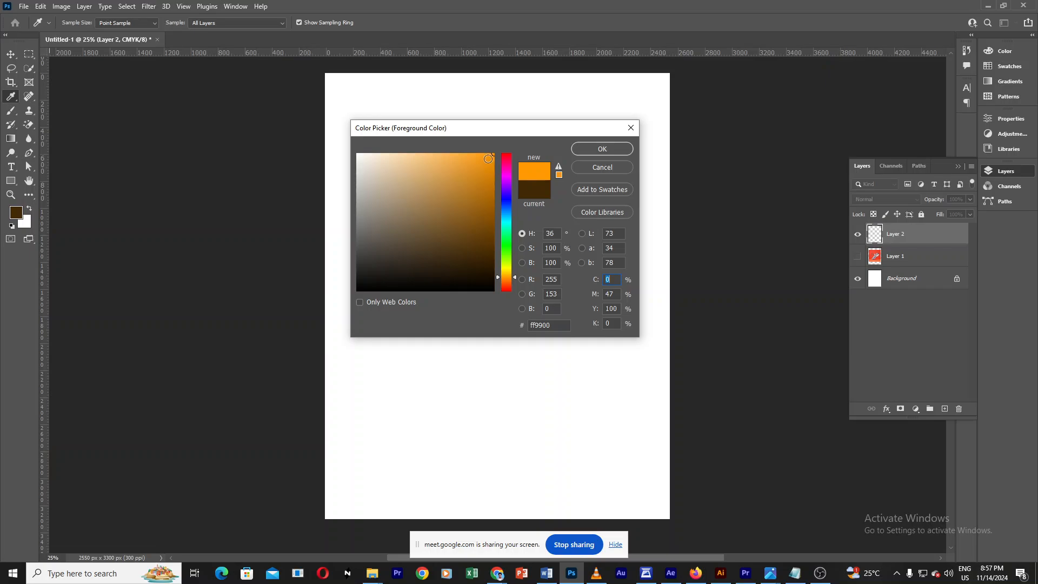
{"action": "left_click", "coordinate": [491, 158]}
{"action": "left_click_drag", "start_coordinate": [491, 157], "coordinate": [494, 154]}
{"action": "left_click", "coordinate": [492, 169]}
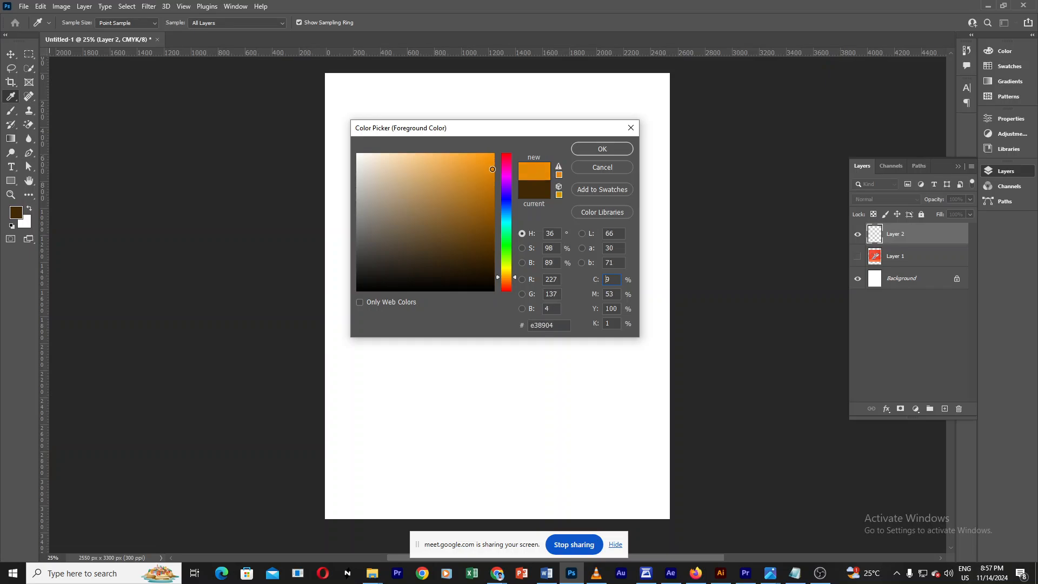
{"action": "left_click_drag", "start_coordinate": [492, 171], "coordinate": [494, 196]}
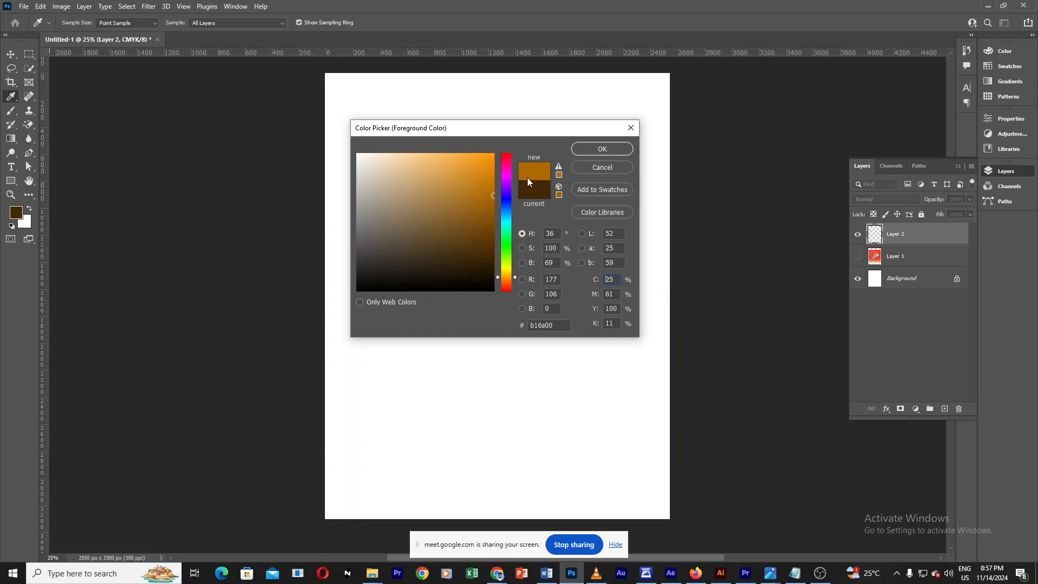
{"action": "left_click_drag", "start_coordinate": [491, 203], "coordinate": [495, 218]}
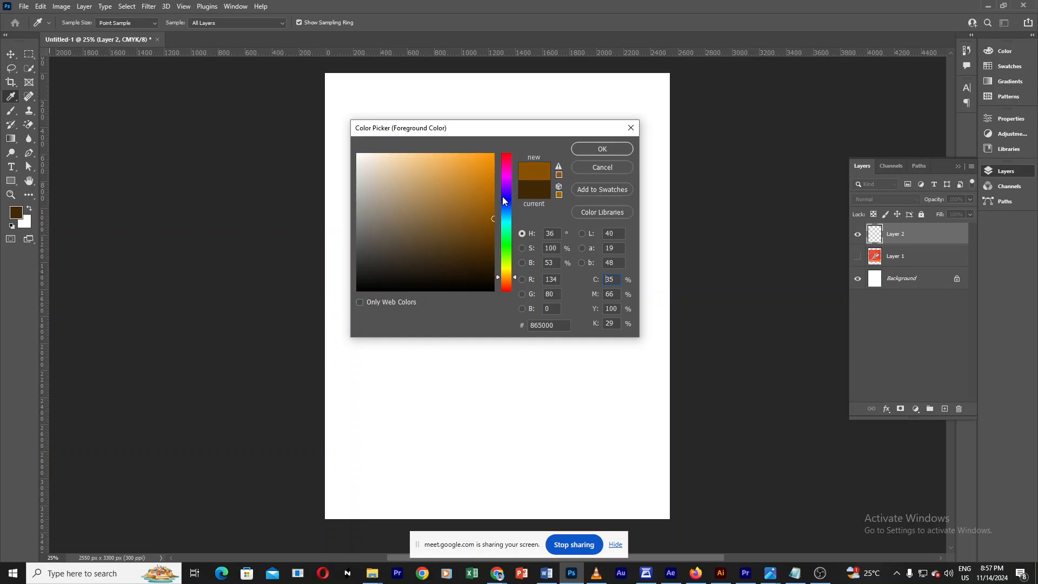
{"action": "left_click_drag", "start_coordinate": [489, 224], "coordinate": [496, 248]}
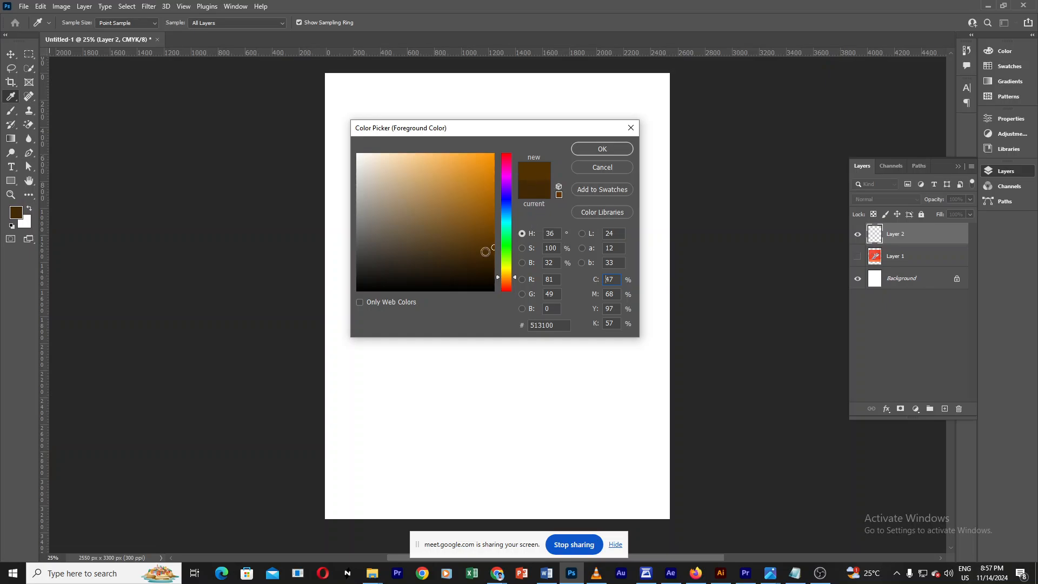
{"action": "mouse_move", "coordinate": [485, 251]}
{"action": "left_mouse_down"}
{"action": "mouse_move", "coordinate": [493, 252]}
{"action": "mouse_move", "coordinate": [495, 293]}
{"action": "left_mouse_up"}
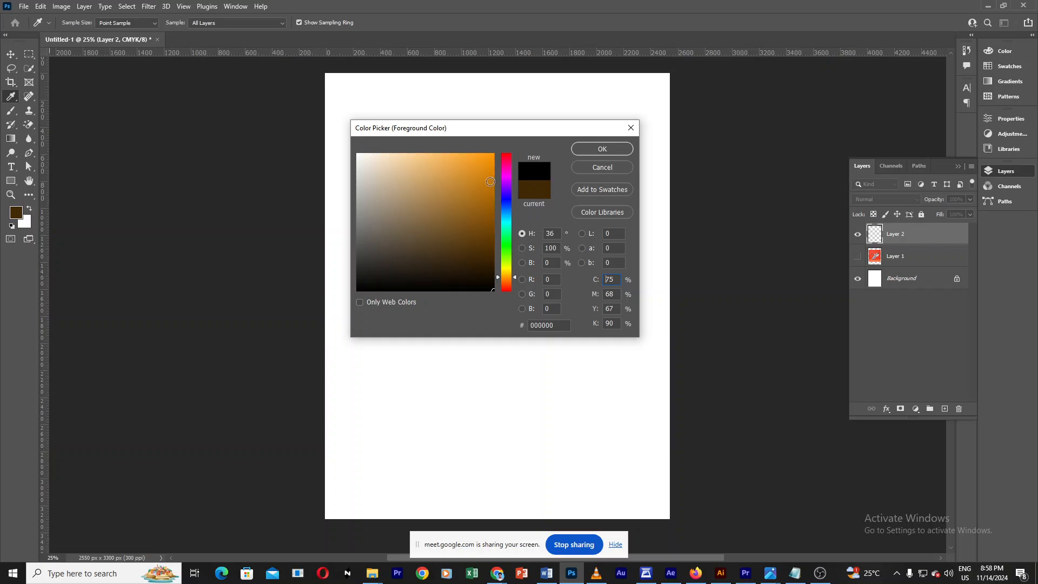
{"action": "mouse_move", "coordinate": [489, 180]}
{"action": "left_mouse_down"}
{"action": "mouse_move", "coordinate": [475, 156]}
{"action": "mouse_move", "coordinate": [382, 149]}
{"action": "mouse_move", "coordinate": [357, 227]}
{"action": "mouse_move", "coordinate": [487, 268]}
{"action": "mouse_move", "coordinate": [494, 152]}
{"action": "left_mouse_up"}
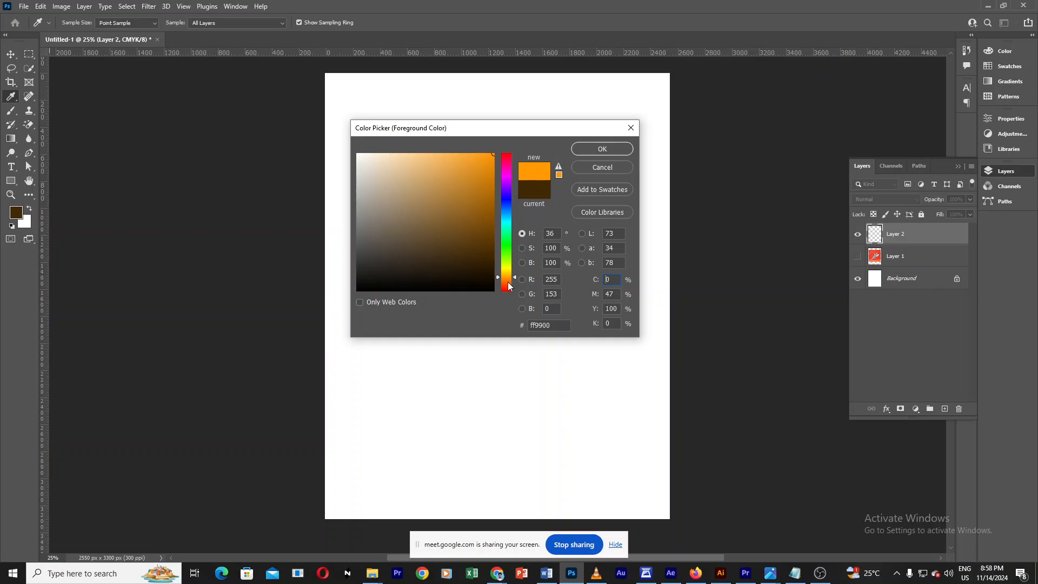
{"action": "mouse_move", "coordinate": [508, 281]}
{"action": "left_mouse_down"}
{"action": "mouse_move", "coordinate": [507, 248]}
{"action": "mouse_move", "coordinate": [508, 290]}
{"action": "mouse_move", "coordinate": [498, 139]}
{"action": "mouse_move", "coordinate": [507, 190]}
{"action": "mouse_move", "coordinate": [506, 170]}
{"action": "mouse_move", "coordinate": [492, 214]}
{"action": "left_mouse_up"}
{"action": "mouse_move", "coordinate": [454, 175]}
{"action": "left_mouse_down"}
{"action": "mouse_move", "coordinate": [414, 153]}
{"action": "mouse_move", "coordinate": [466, 190]}
{"action": "mouse_move", "coordinate": [490, 226]}
{"action": "mouse_move", "coordinate": [489, 167]}
{"action": "mouse_move", "coordinate": [506, 142]}
{"action": "mouse_move", "coordinate": [493, 161]}
{"action": "mouse_move", "coordinate": [493, 230]}
{"action": "mouse_move", "coordinate": [488, 153]}
{"action": "mouse_move", "coordinate": [358, 147]}
{"action": "mouse_move", "coordinate": [403, 153]}
{"action": "left_mouse_up"}
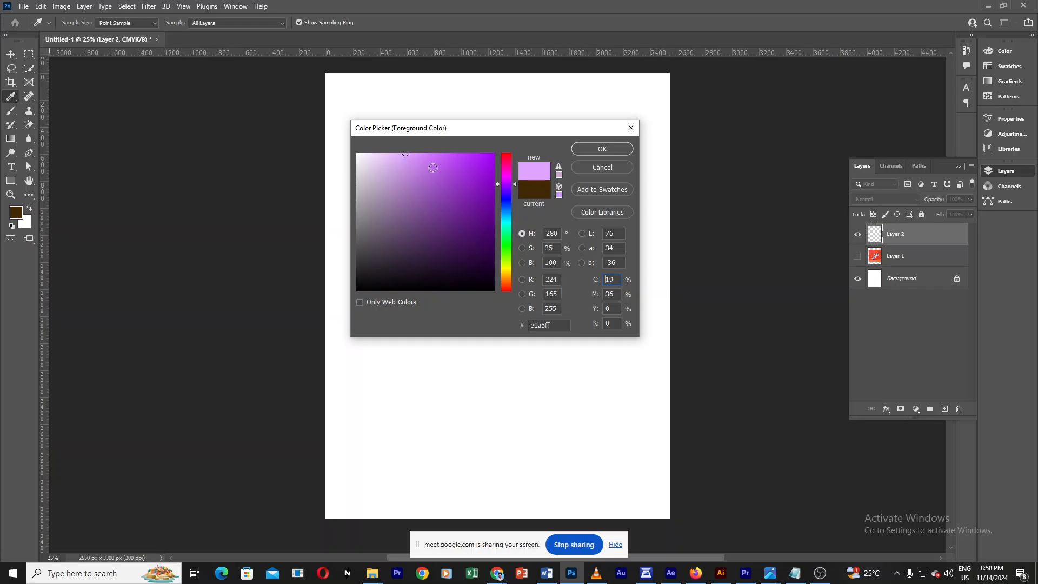
{"action": "left_click", "coordinate": [588, 150]}
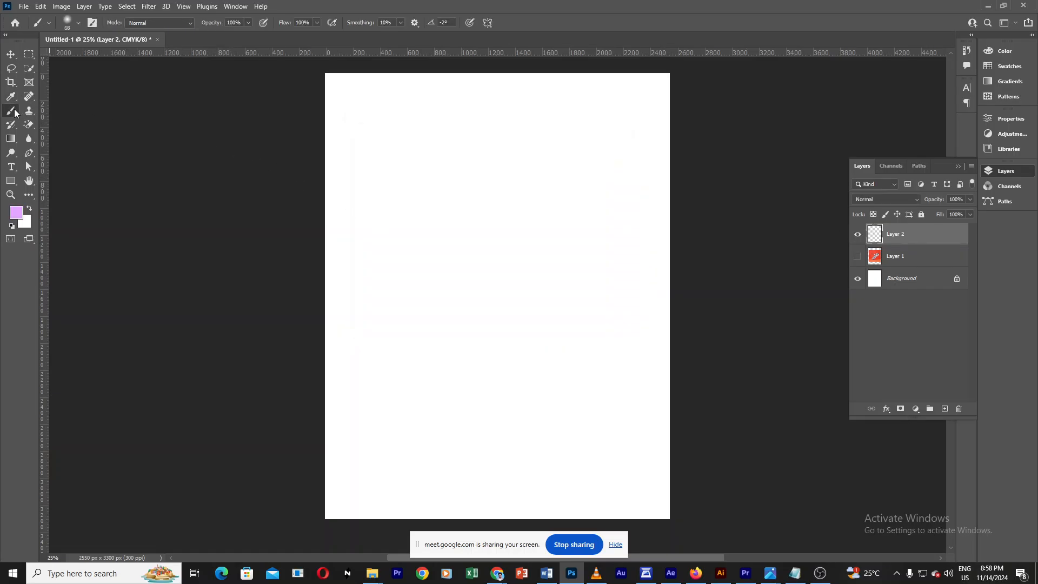
Step: Set the foreground colour to dark purple 4c0074
{"action": "left_click", "coordinate": [20, 216]}
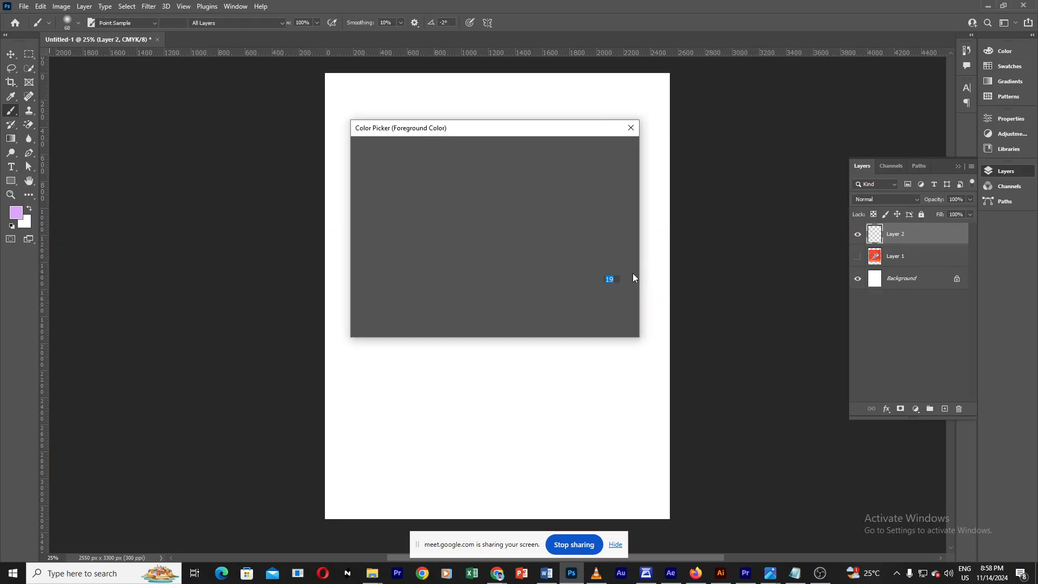
{"action": "left_click_drag", "start_coordinate": [492, 240], "coordinate": [493, 228]}
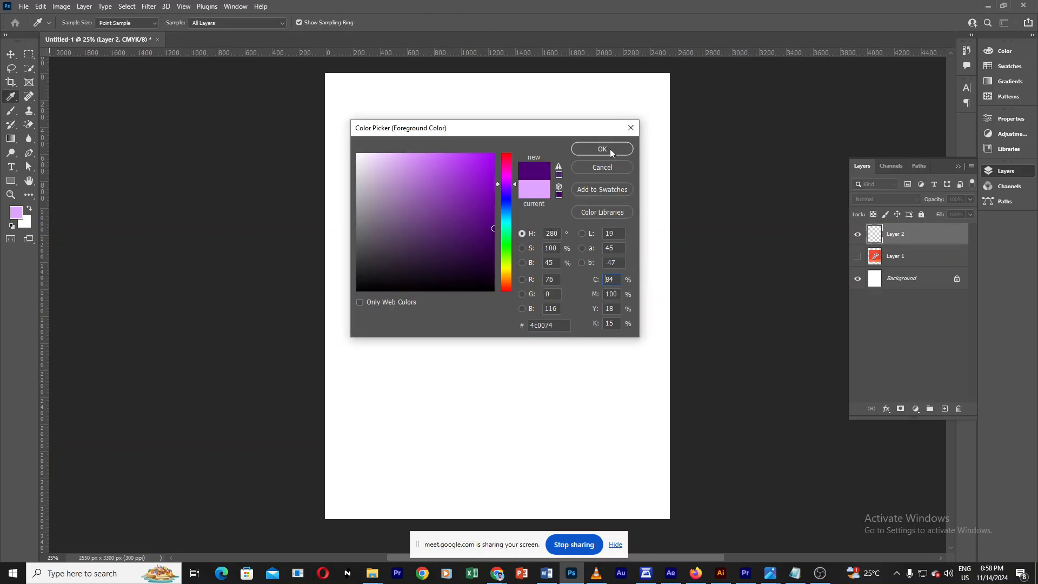
{"action": "left_click", "coordinate": [494, 235]}
{"action": "left_click_drag", "start_coordinate": [494, 235], "coordinate": [493, 234]}
{"action": "left_click", "coordinate": [607, 148]}
Step: Paint freehand purple squiggles and dots across the page on the new layer with the Brush tool
{"action": "key", "text": "b"}
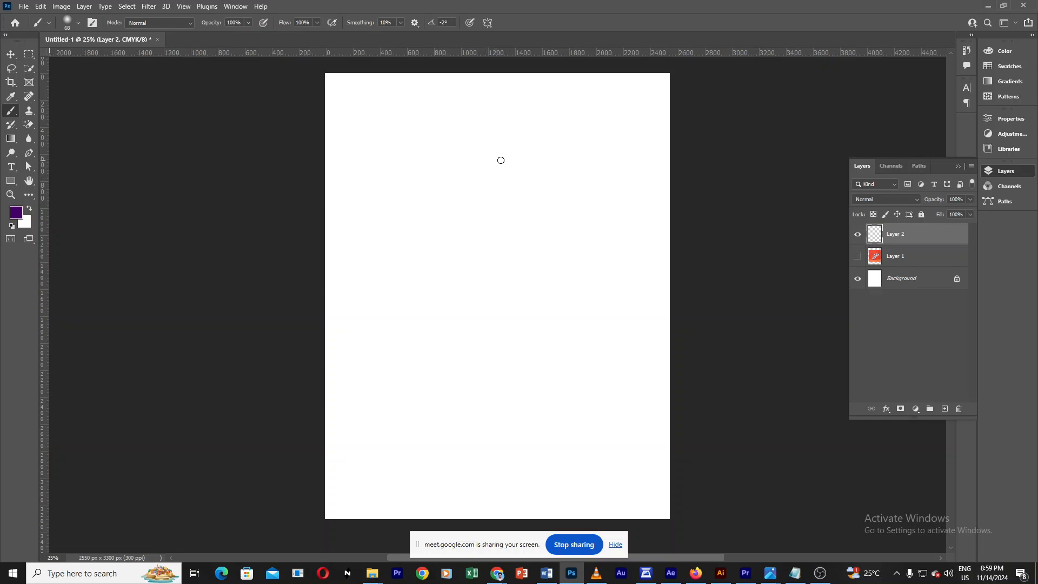
{"action": "mouse_move", "coordinate": [461, 207]}
{"action": "left_mouse_down"}
{"action": "mouse_move", "coordinate": [473, 169]}
{"action": "mouse_move", "coordinate": [514, 176]}
{"action": "mouse_move", "coordinate": [497, 216]}
{"action": "mouse_move", "coordinate": [551, 310]}
{"action": "mouse_move", "coordinate": [563, 401]}
{"action": "mouse_move", "coordinate": [473, 467]}
{"action": "mouse_move", "coordinate": [519, 430]}
{"action": "mouse_move", "coordinate": [467, 74]}
{"action": "left_mouse_up"}
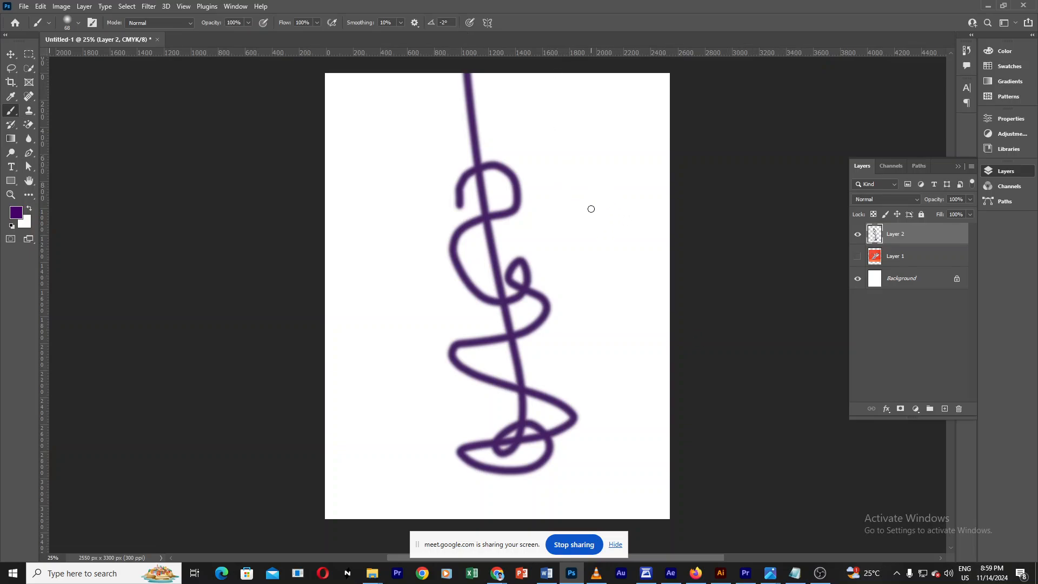
{"action": "mouse_move", "coordinate": [564, 228]}
{"action": "left_mouse_down"}
{"action": "mouse_move", "coordinate": [607, 143]}
{"action": "mouse_move", "coordinate": [540, 195]}
{"action": "mouse_move", "coordinate": [616, 209]}
{"action": "mouse_move", "coordinate": [647, 202]}
{"action": "mouse_move", "coordinate": [583, 256]}
{"action": "mouse_move", "coordinate": [633, 208]}
{"action": "mouse_move", "coordinate": [670, 200]}
{"action": "left_mouse_up"}
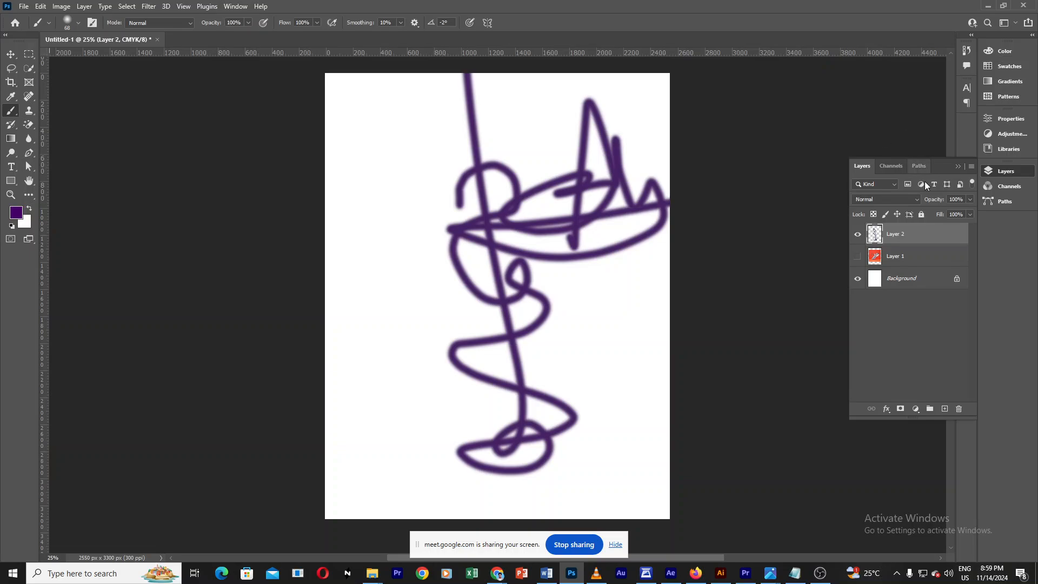
{"action": "mouse_move", "coordinate": [359, 285]}
{"action": "left_mouse_down"}
{"action": "mouse_move", "coordinate": [382, 308]}
{"action": "mouse_move", "coordinate": [365, 342]}
{"action": "mouse_move", "coordinate": [368, 379]}
{"action": "mouse_move", "coordinate": [387, 402]}
{"action": "mouse_move", "coordinate": [367, 399]}
{"action": "mouse_move", "coordinate": [428, 339]}
{"action": "left_mouse_up"}
{"action": "left_click", "coordinate": [398, 346]}
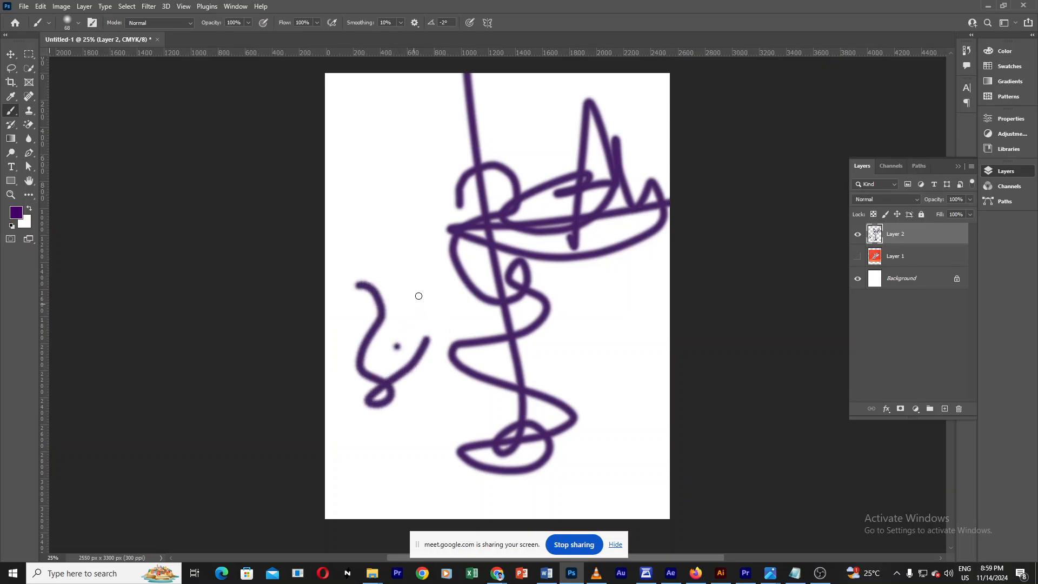
{"action": "left_click_drag", "start_coordinate": [412, 305], "coordinate": [427, 300]}
{"action": "left_click", "coordinate": [437, 311]}
{"action": "left_click", "coordinate": [394, 250]}
{"action": "left_click", "coordinate": [400, 202]}
{"action": "left_click", "coordinate": [405, 185]}
{"action": "left_click", "coordinate": [436, 203]}
{"action": "left_click", "coordinate": [433, 136]}
{"action": "left_click", "coordinate": [507, 121]}
{"action": "left_click", "coordinate": [535, 115]}
{"action": "left_click", "coordinate": [632, 315]}
{"action": "left_click_drag", "start_coordinate": [414, 481], "coordinate": [428, 481]}
{"action": "left_click", "coordinate": [406, 449]}
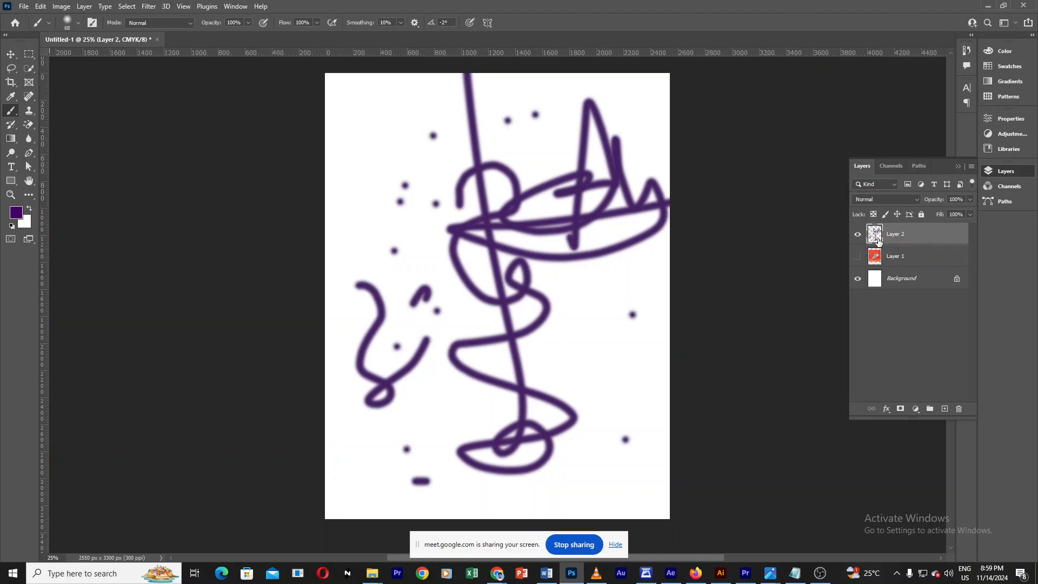
Step: Delete the painted layer
{"action": "left_click", "coordinate": [857, 234]}
{"action": "left_click", "coordinate": [856, 236]}
{"action": "left_click", "coordinate": [856, 236]}
{"action": "left_click", "coordinate": [857, 236]}
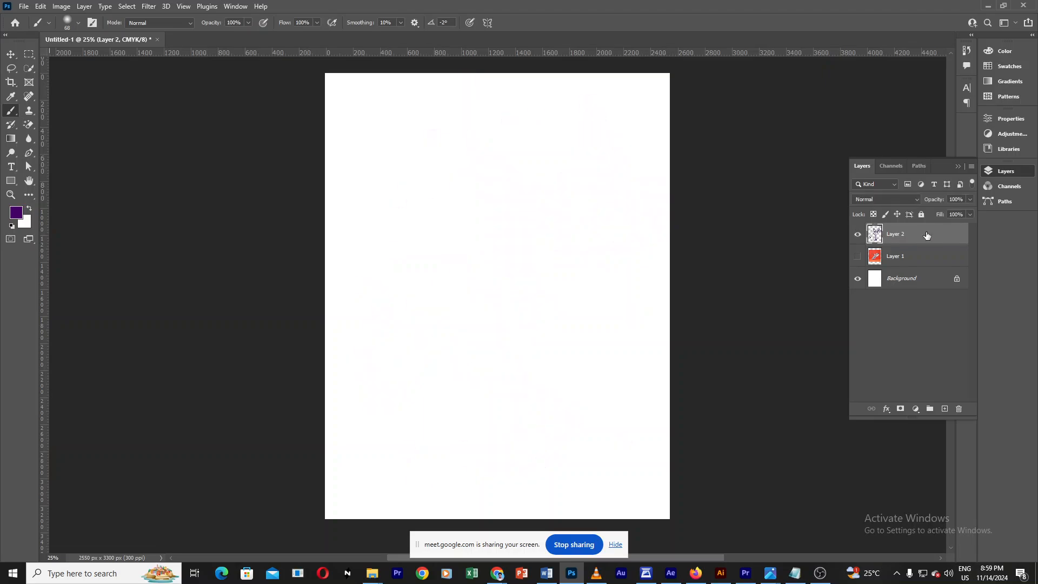
{"action": "left_click_drag", "start_coordinate": [935, 235], "coordinate": [963, 407]}
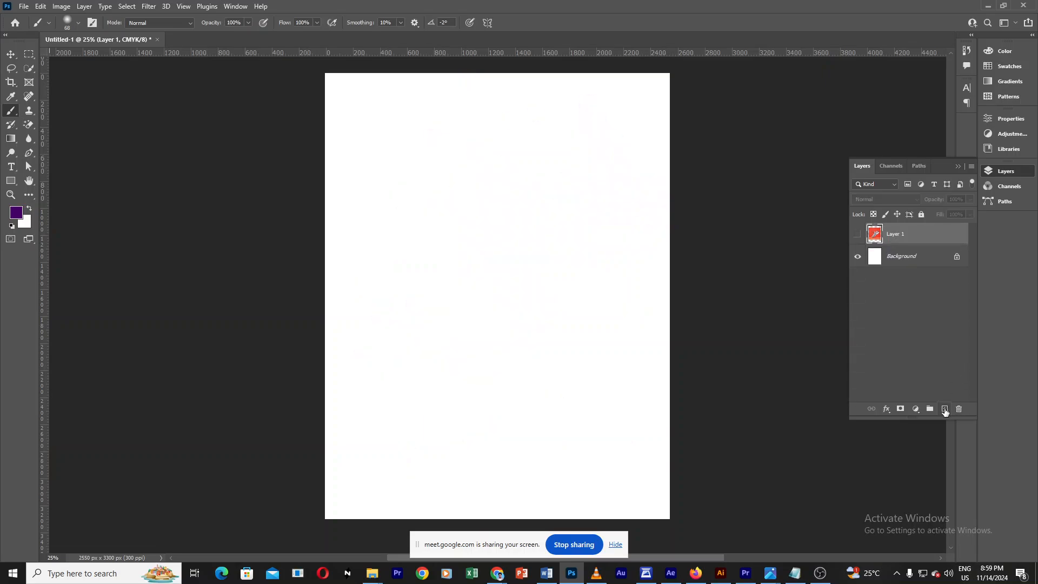
Step: Add a new empty layer above the hidden sneaker layer, removing the extra layers created
{"action": "left_click", "coordinate": [944, 410]}
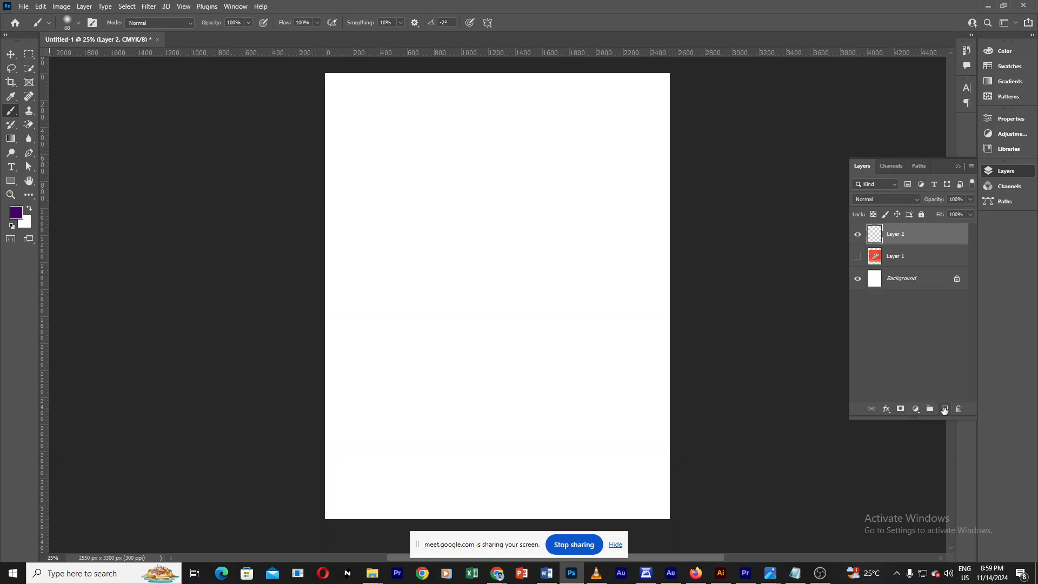
{"action": "left_click", "coordinate": [944, 410]}
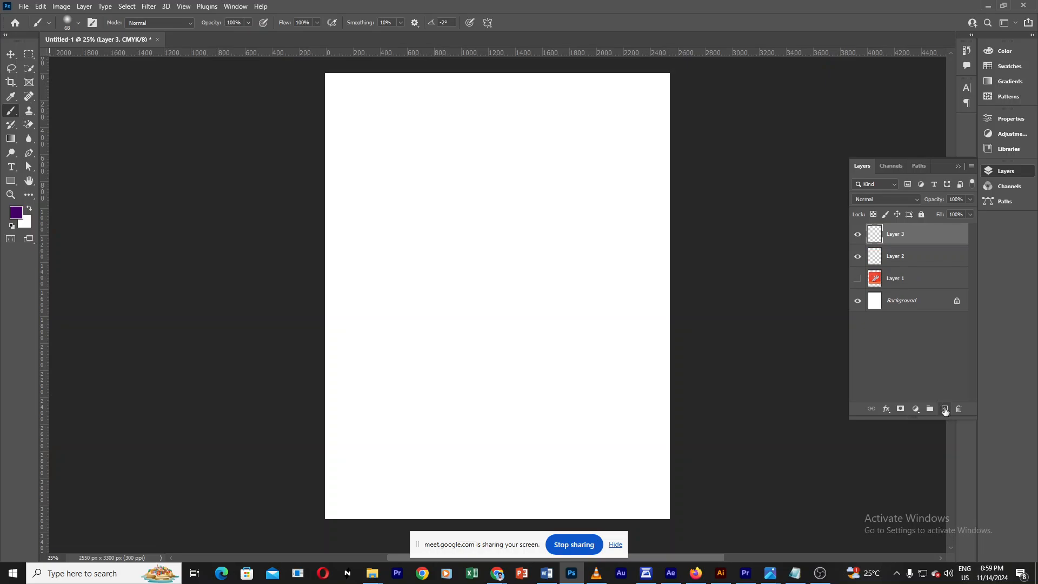
{"action": "left_click", "coordinate": [944, 410]}
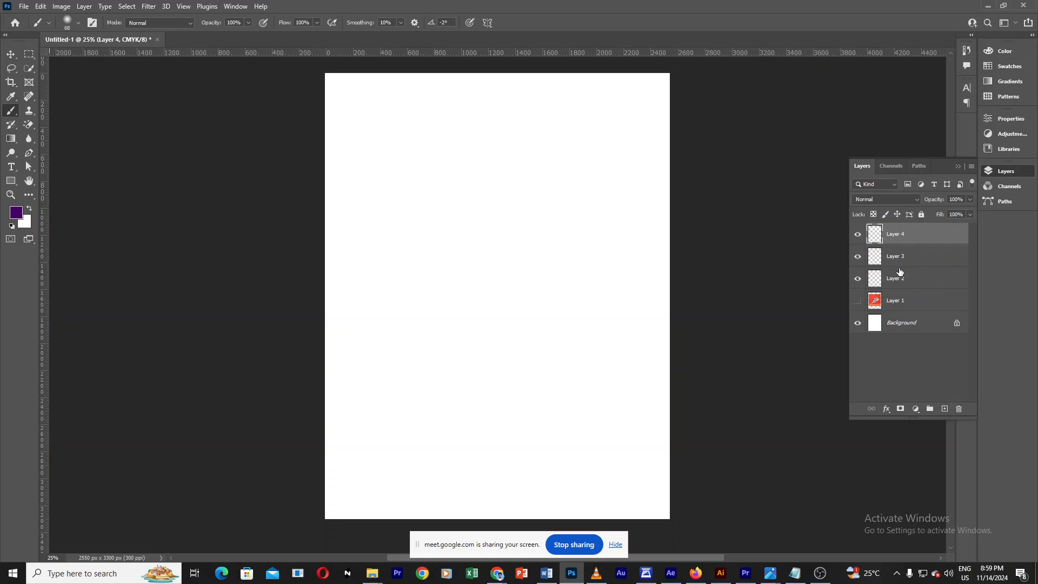
{"action": "left_click_drag", "start_coordinate": [917, 234], "coordinate": [958, 408]}
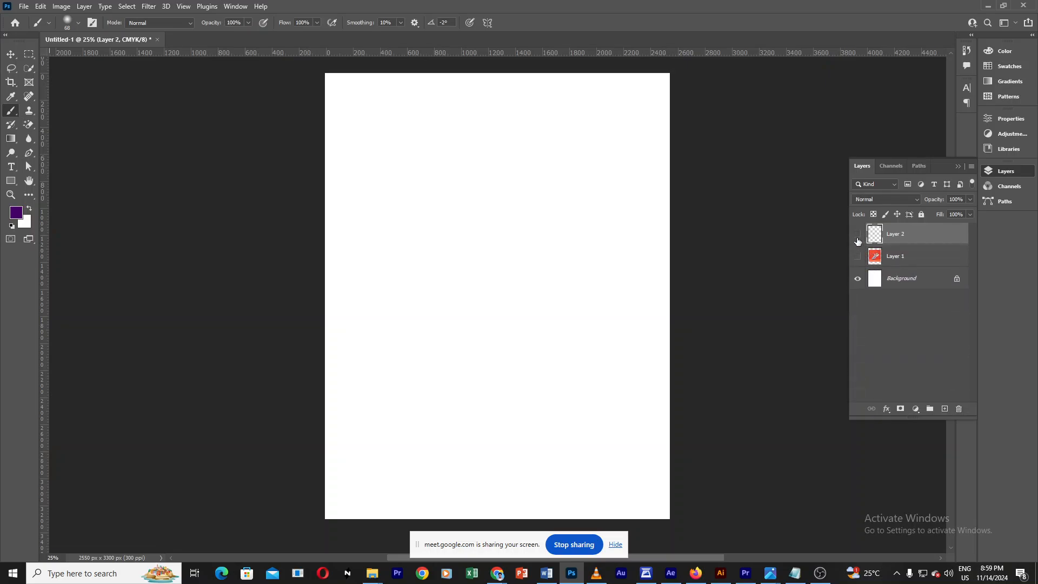
Step: Select the Brush tool and set the brush to 68 px with 100% hardness
{"action": "right_click", "coordinate": [11, 113]}
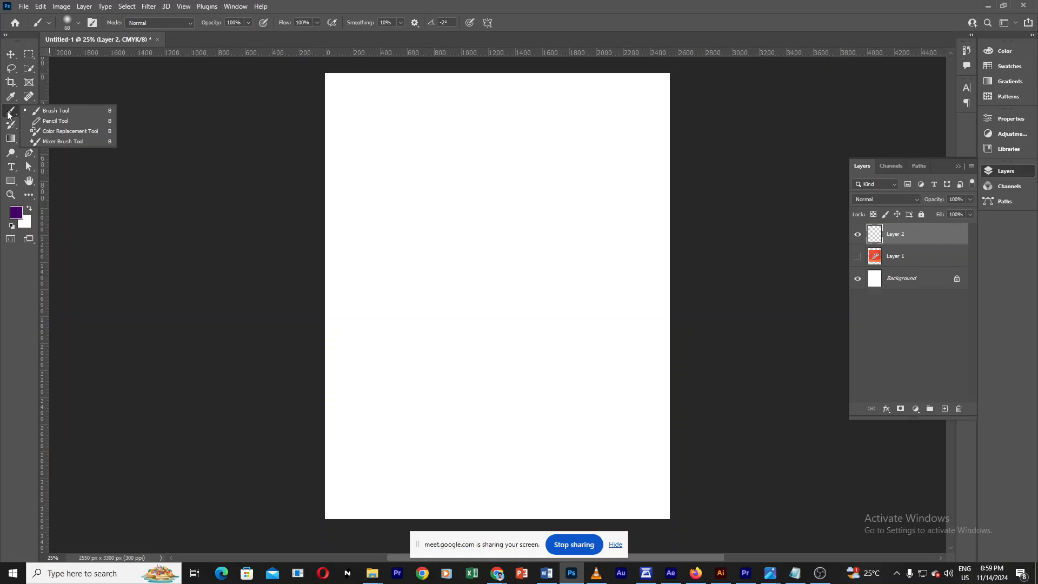
{"action": "left_click", "coordinate": [54, 111]}
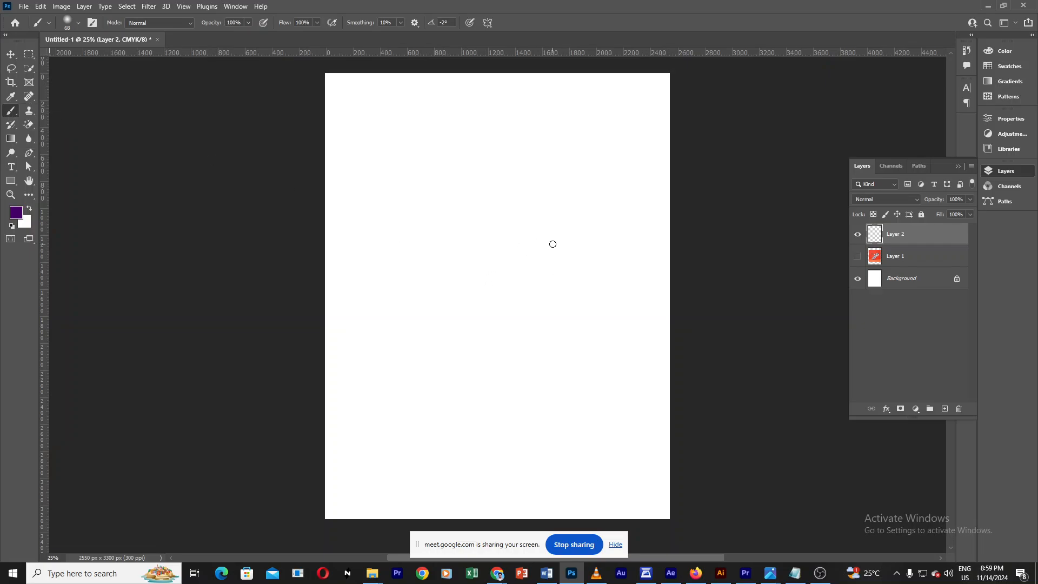
{"action": "left_click", "coordinate": [79, 22]}
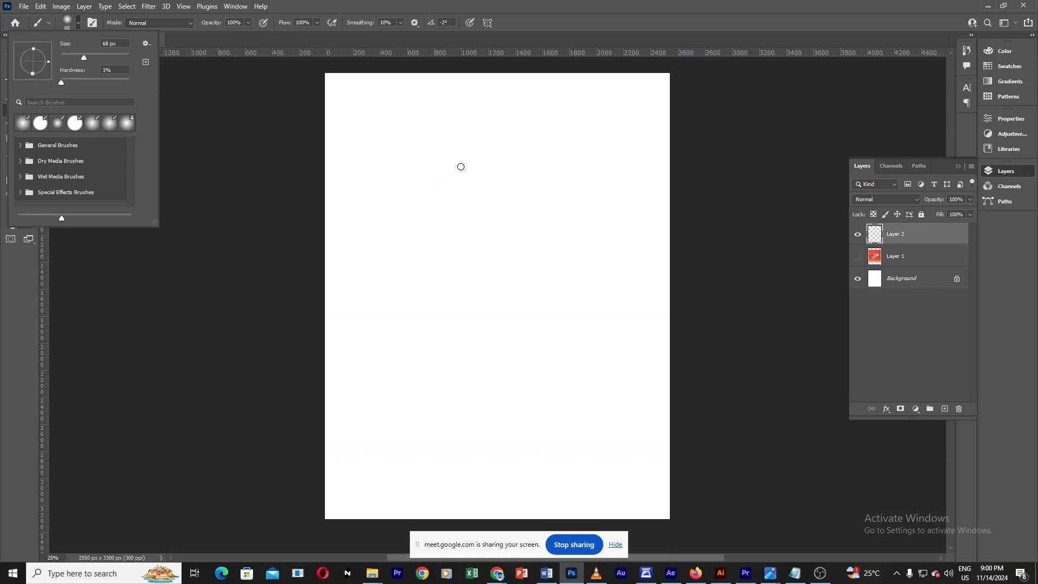
{"action": "left_click_drag", "start_coordinate": [66, 81], "coordinate": [46, 80]}
{"action": "left_click", "coordinate": [111, 70]}
{"action": "left_click_drag", "start_coordinate": [61, 83], "coordinate": [148, 86]}
Step: Paint two dots and hard-edged looping strokes on the page, then undo the strokes
{"action": "left_click", "coordinate": [481, 245]}
{"action": "left_click", "coordinate": [532, 243]}
{"action": "mouse_move", "coordinate": [496, 304]}
{"action": "left_mouse_down"}
{"action": "mouse_move", "coordinate": [501, 375]}
{"action": "mouse_move", "coordinate": [452, 300]}
{"action": "mouse_move", "coordinate": [592, 269]}
{"action": "left_mouse_up"}
{"action": "mouse_move", "coordinate": [596, 216]}
{"action": "left_mouse_down"}
{"action": "mouse_move", "coordinate": [500, 174]}
{"action": "mouse_move", "coordinate": [433, 192]}
{"action": "mouse_move", "coordinate": [466, 232]}
{"action": "left_mouse_up"}
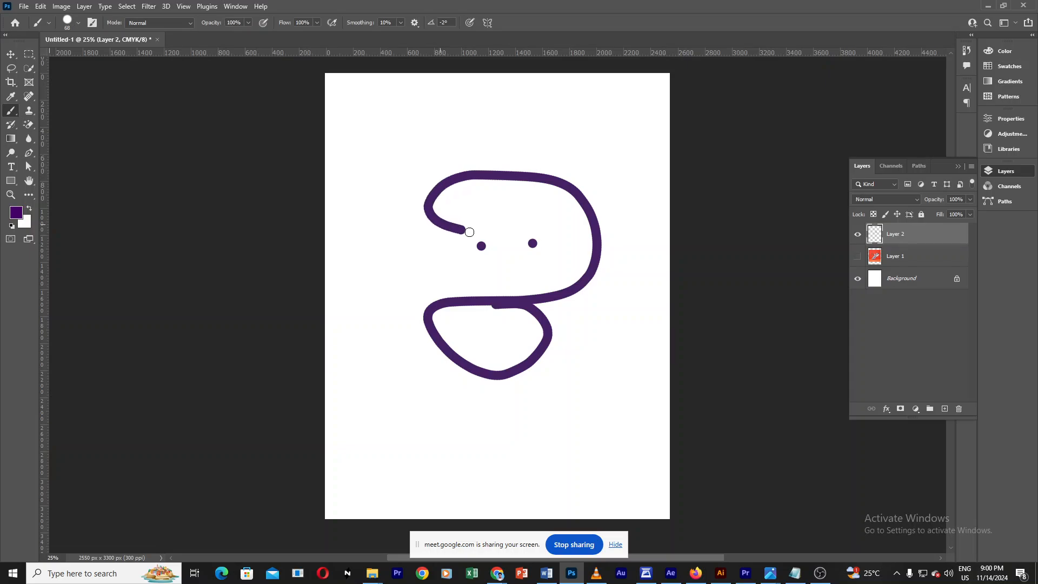
{"action": "mouse_move", "coordinate": [491, 193]}
{"action": "left_mouse_down"}
{"action": "mouse_move", "coordinate": [536, 197]}
{"action": "mouse_move", "coordinate": [543, 208]}
{"action": "mouse_move", "coordinate": [477, 222]}
{"action": "mouse_move", "coordinate": [512, 249]}
{"action": "mouse_move", "coordinate": [519, 276]}
{"action": "mouse_move", "coordinate": [422, 263]}
{"action": "mouse_move", "coordinate": [383, 164]}
{"action": "mouse_move", "coordinate": [470, 133]}
{"action": "mouse_move", "coordinate": [607, 135]}
{"action": "mouse_move", "coordinate": [615, 240]}
{"action": "mouse_move", "coordinate": [640, 317]}
{"action": "mouse_move", "coordinate": [590, 389]}
{"action": "mouse_move", "coordinate": [508, 429]}
{"action": "mouse_move", "coordinate": [583, 331]}
{"action": "left_mouse_up"}
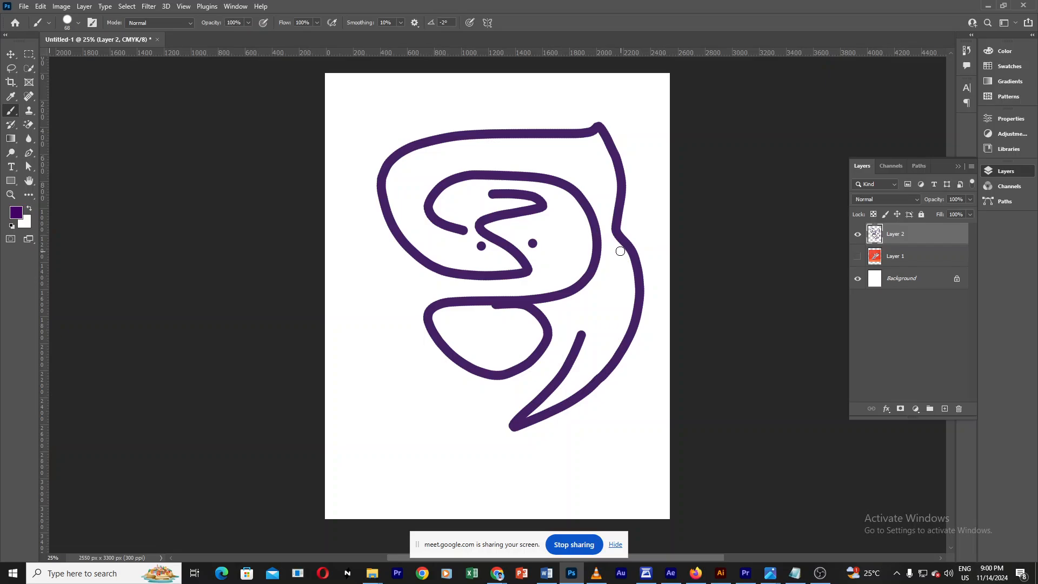
{"action": "key", "text": "ctrl+z"}
{"action": "key", "text": "ctrl+z"}
{"action": "key", "text": "ctrl+z"}
{"action": "key", "text": "ctrl+z"}
{"action": "key", "text": "ctrl+z"}
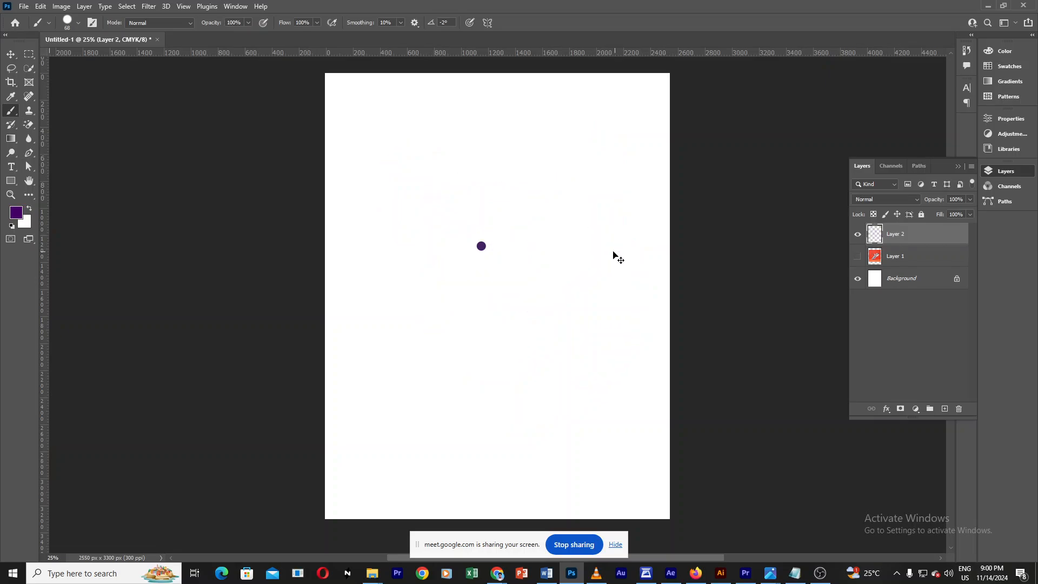
Step: Set the brush hardness to 0%, paint a soft looping test stroke and undo it
{"action": "left_click", "coordinate": [79, 23]}
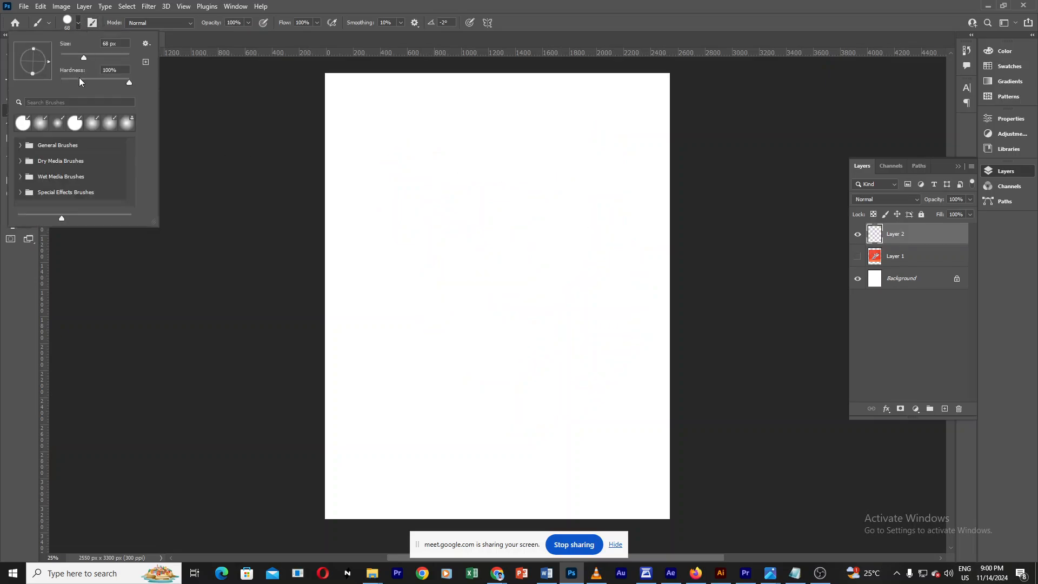
{"action": "left_click_drag", "start_coordinate": [79, 80], "coordinate": [44, 86]}
{"action": "mouse_move", "coordinate": [467, 242]}
{"action": "left_mouse_down"}
{"action": "mouse_move", "coordinate": [440, 163]}
{"action": "mouse_move", "coordinate": [481, 140]}
{"action": "mouse_move", "coordinate": [537, 155]}
{"action": "mouse_move", "coordinate": [564, 207]}
{"action": "mouse_move", "coordinate": [535, 261]}
{"action": "mouse_move", "coordinate": [570, 361]}
{"action": "mouse_move", "coordinate": [477, 365]}
{"action": "mouse_move", "coordinate": [480, 305]}
{"action": "mouse_move", "coordinate": [508, 245]}
{"action": "mouse_move", "coordinate": [494, 188]}
{"action": "mouse_move", "coordinate": [477, 178]}
{"action": "mouse_move", "coordinate": [467, 196]}
{"action": "mouse_move", "coordinate": [490, 229]}
{"action": "mouse_move", "coordinate": [463, 294]}
{"action": "mouse_move", "coordinate": [372, 239]}
{"action": "mouse_move", "coordinate": [393, 143]}
{"action": "left_mouse_up"}
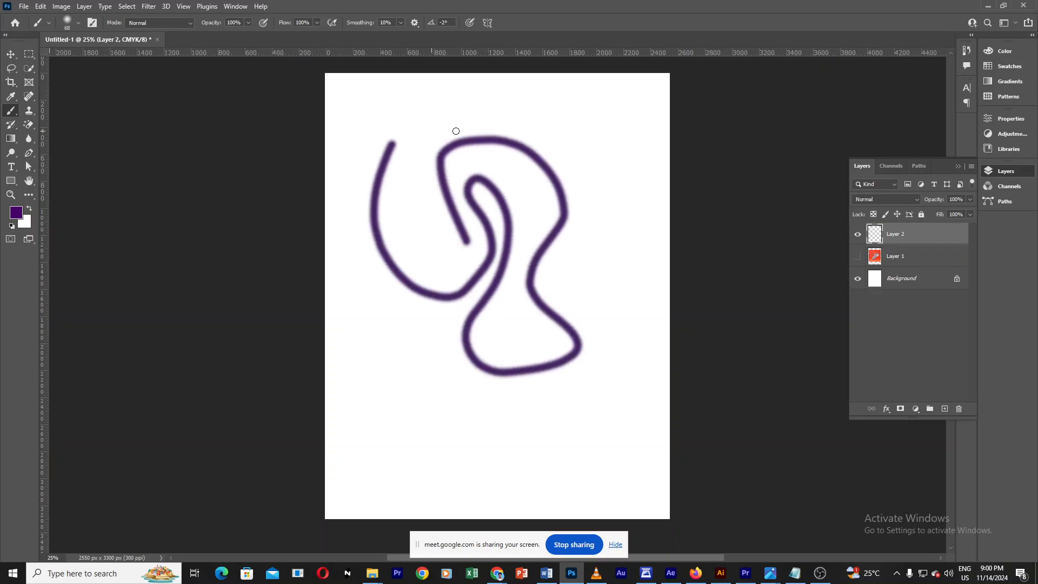
{"action": "key", "text": "ctrl+z"}
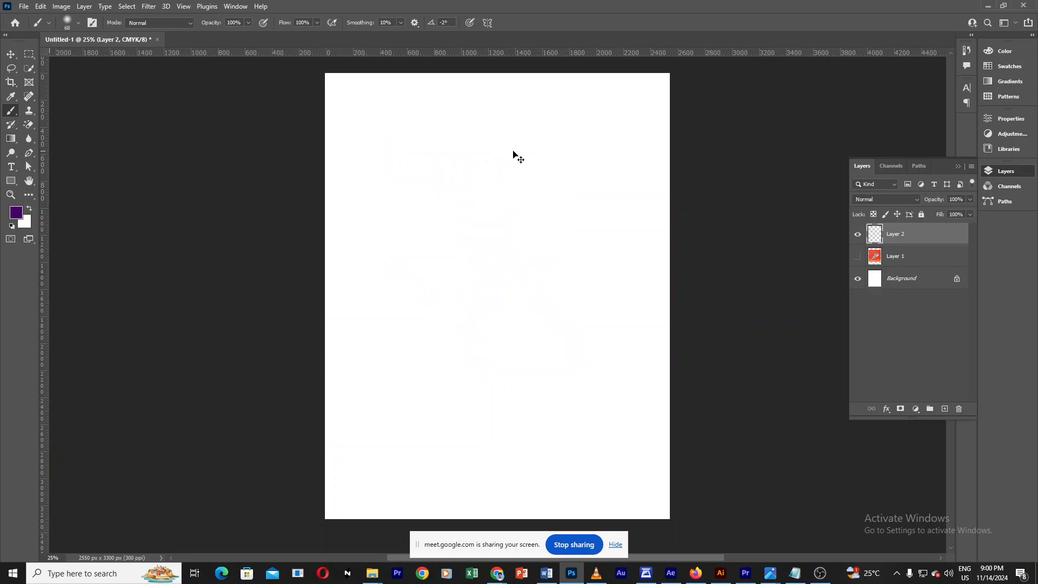
Step: Set the brush size to 385 px, paint a soft S-shaped stroke and undo it
{"action": "left_click", "coordinate": [77, 23]}
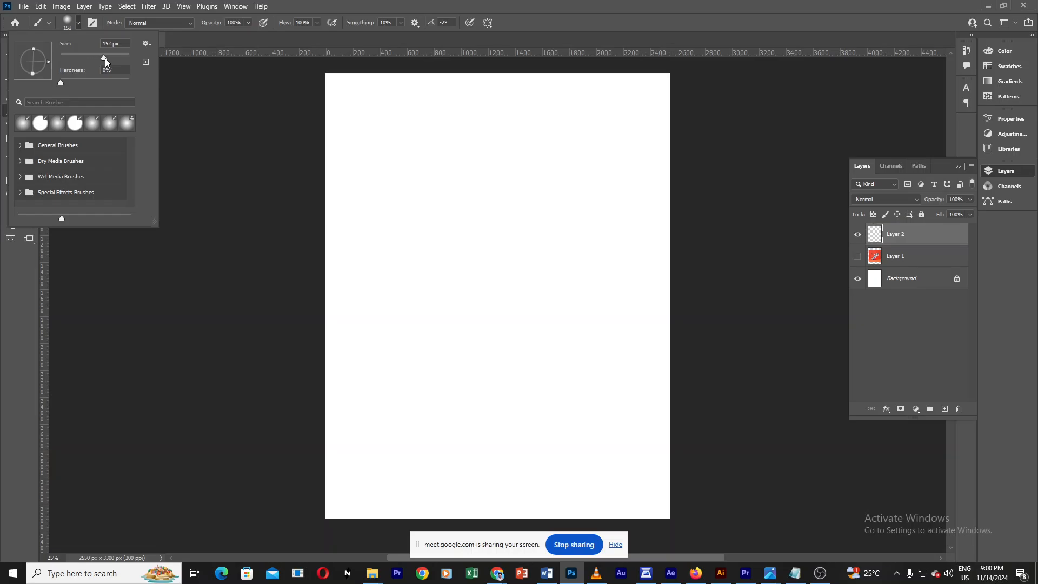
{"action": "mouse_move", "coordinate": [115, 59]}
{"action": "left_mouse_down"}
{"action": "mouse_move", "coordinate": [139, 56]}
{"action": "mouse_move", "coordinate": [419, 197]}
{"action": "left_mouse_up"}
{"action": "type", "text": "385"}
{"action": "key", "text": "Return"}
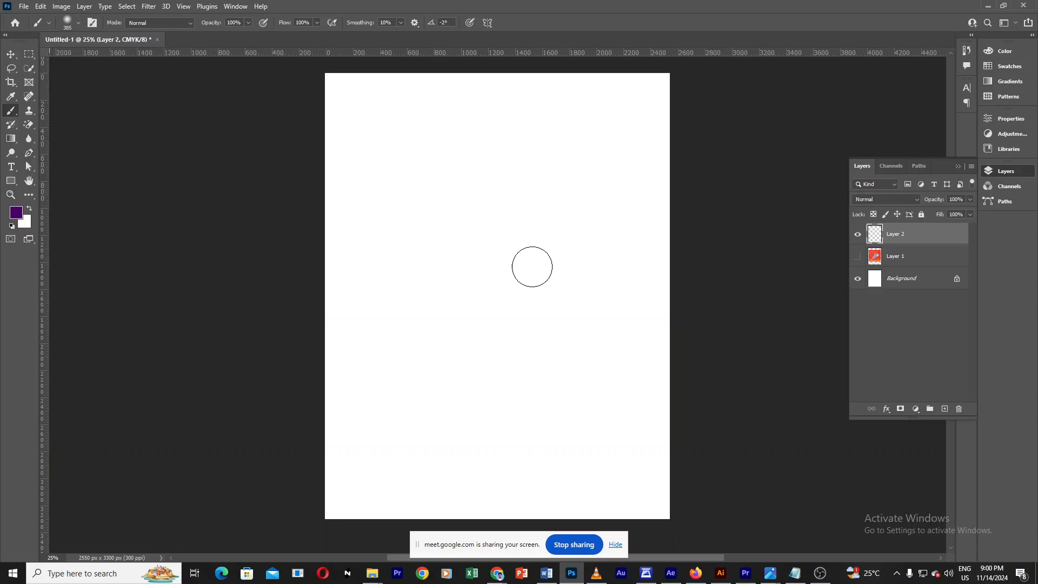
{"action": "mouse_move", "coordinate": [532, 266]}
{"action": "left_mouse_down"}
{"action": "mouse_move", "coordinate": [473, 281]}
{"action": "mouse_move", "coordinate": [437, 326]}
{"action": "mouse_move", "coordinate": [611, 393]}
{"action": "mouse_move", "coordinate": [636, 424]}
{"action": "mouse_move", "coordinate": [433, 382]}
{"action": "left_mouse_up"}
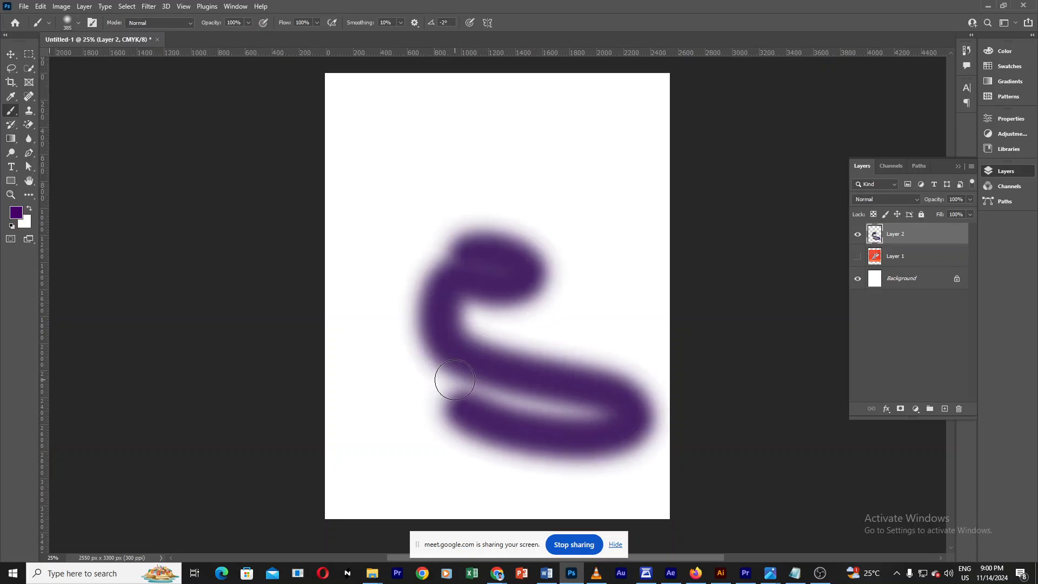
{"action": "key", "text": "ctrl+z"}
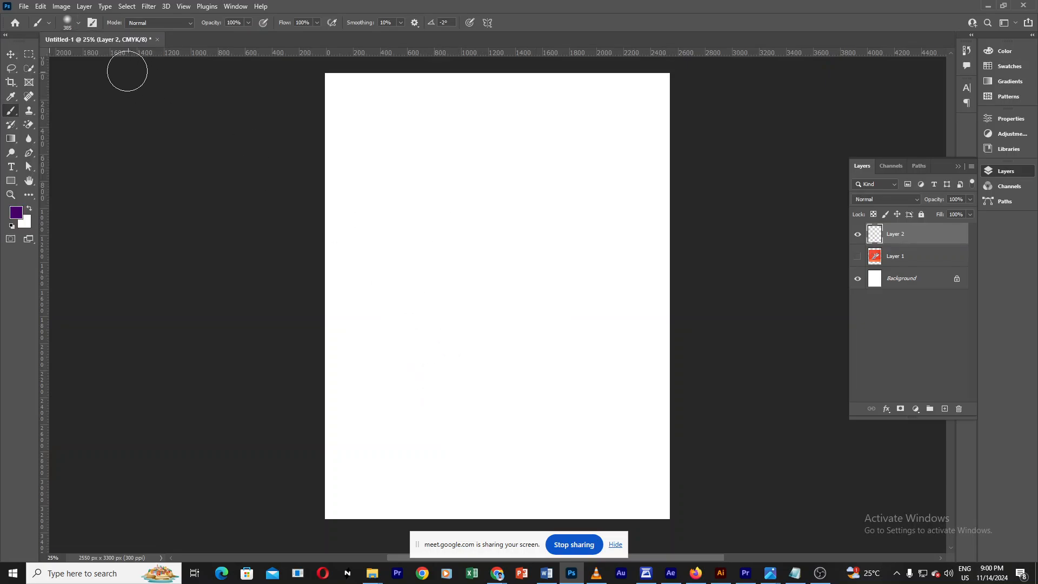
Step: Enlarge the soft brush to about 495 px, paint broad curved strokes, and undo them
{"action": "left_click", "coordinate": [77, 25]}
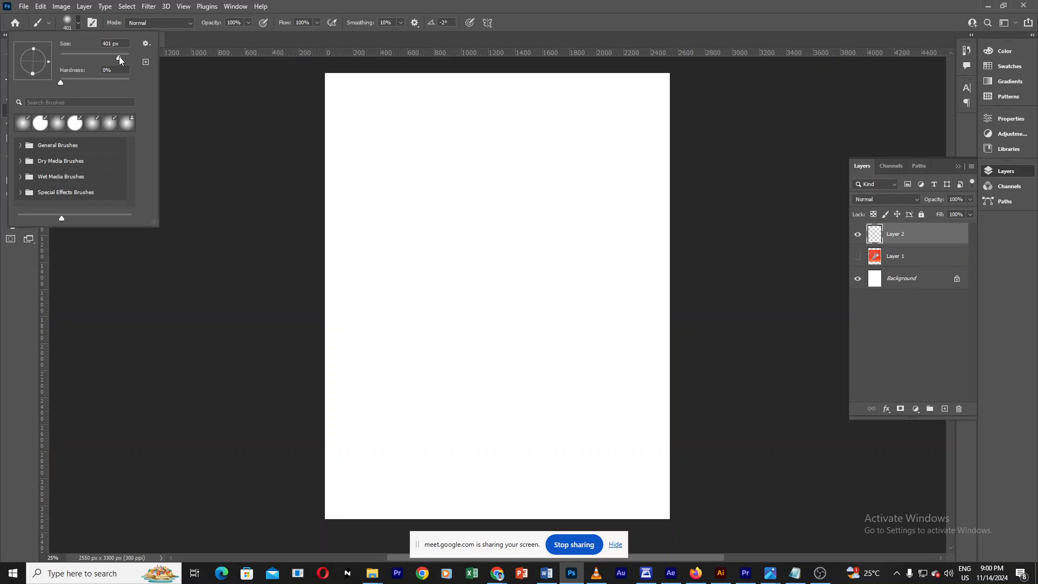
{"action": "left_click_drag", "start_coordinate": [121, 57], "coordinate": [119, 57]}
{"action": "mouse_move", "coordinate": [457, 223]}
{"action": "left_mouse_down"}
{"action": "mouse_move", "coordinate": [475, 220]}
{"action": "mouse_move", "coordinate": [546, 278]}
{"action": "left_mouse_up"}
{"action": "left_click", "coordinate": [78, 23]}
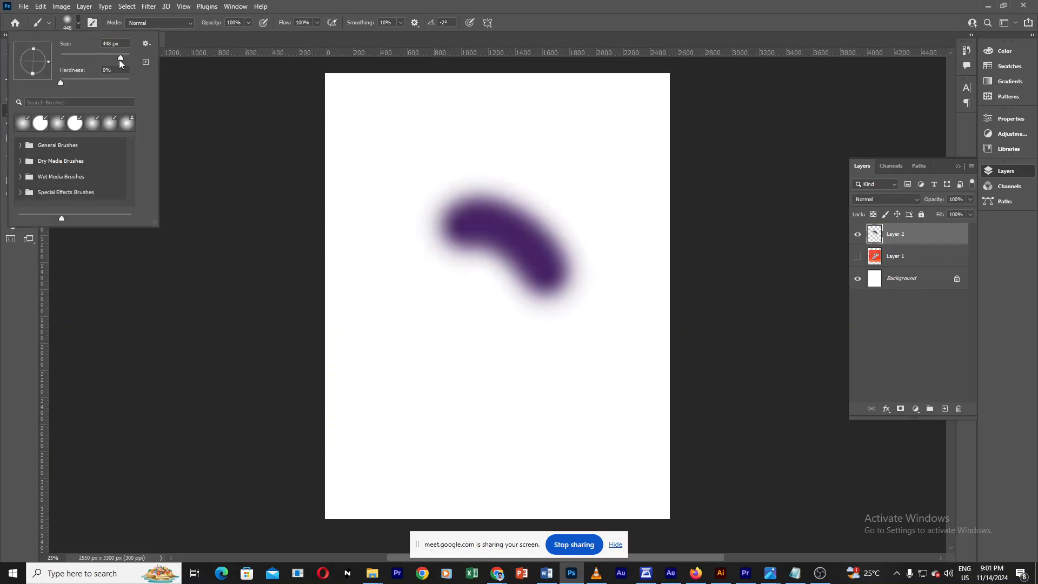
{"action": "left_click_drag", "start_coordinate": [121, 58], "coordinate": [124, 62]}
{"action": "mouse_move", "coordinate": [382, 162]}
{"action": "left_mouse_down"}
{"action": "mouse_move", "coordinate": [433, 151]}
{"action": "mouse_move", "coordinate": [639, 313]}
{"action": "mouse_move", "coordinate": [508, 373]}
{"action": "left_mouse_up"}
{"action": "left_click_drag", "start_coordinate": [445, 316], "coordinate": [416, 222]}
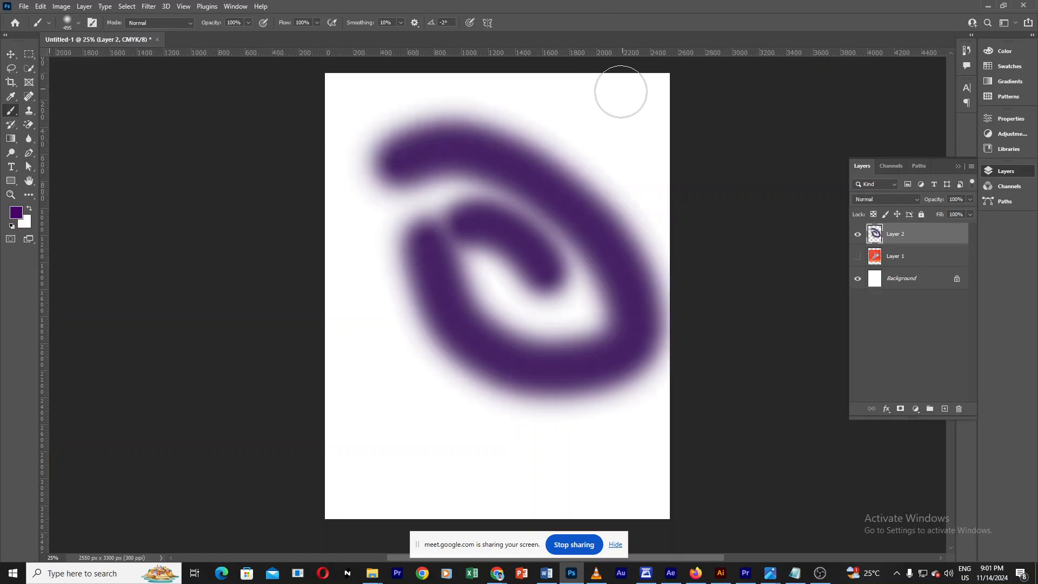
{"action": "key", "text": "ctrl+z"}
{"action": "key", "text": "ctrl+z"}
{"action": "key", "text": "ctrl+z"}
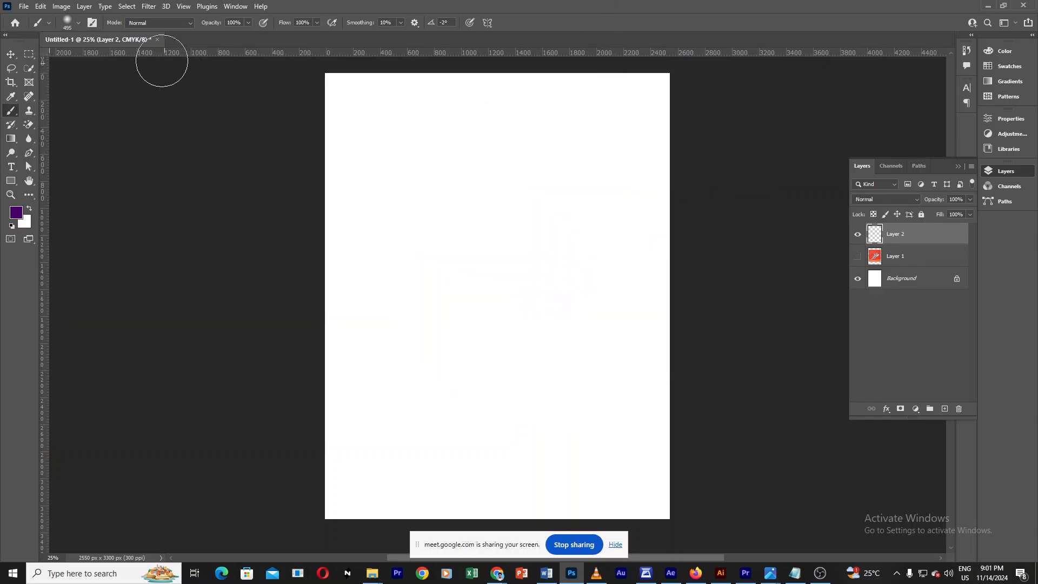
Step: Step the brush size up and down, paint a thin curved test stroke, and undo it
{"action": "left_click", "coordinate": [78, 23]}
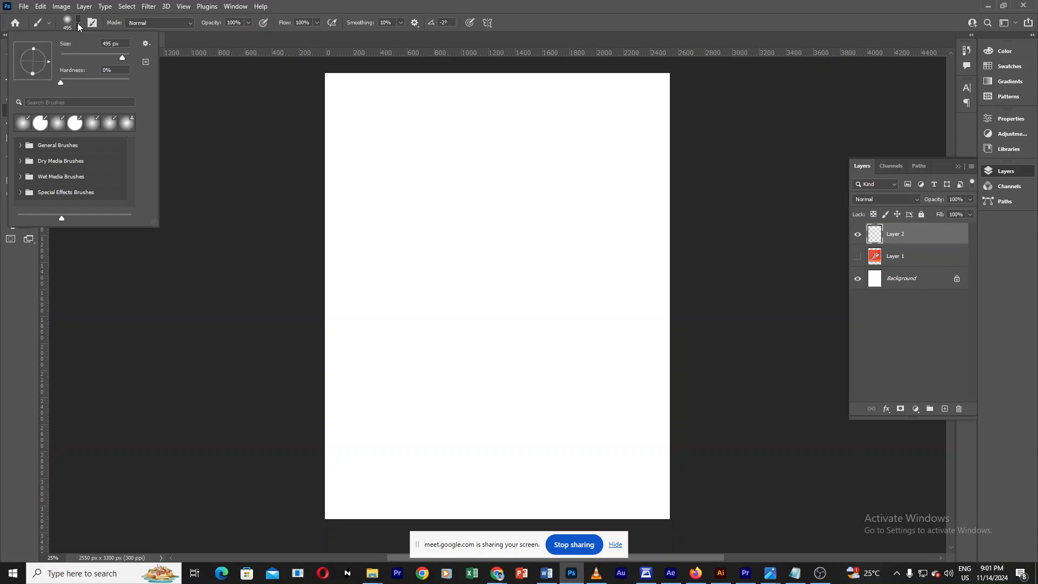
{"action": "left_click", "coordinate": [79, 24]}
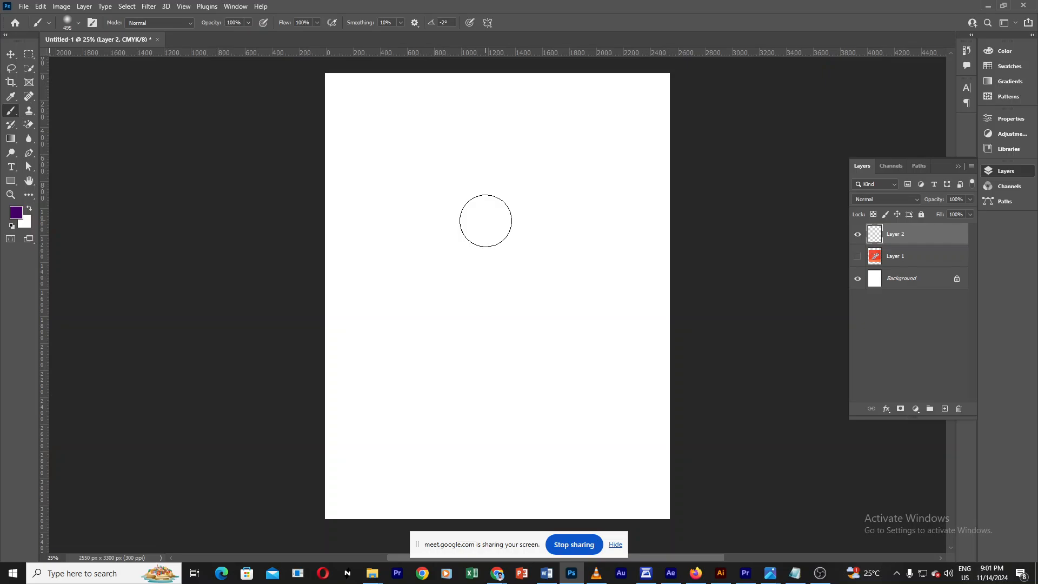
{"action": "key", "text": "bracketright"}
{"action": "key", "text": "bracketright"}
{"action": "key", "text": "bracketright"}
{"action": "key", "text": "bracketright"}
{"action": "key", "text": "bracketright"}
{"action": "key", "text": "bracketright"}
{"action": "key", "text": "bracketright"}
{"action": "key", "text": "bracketright"}
{"action": "key", "text": "bracketright"}
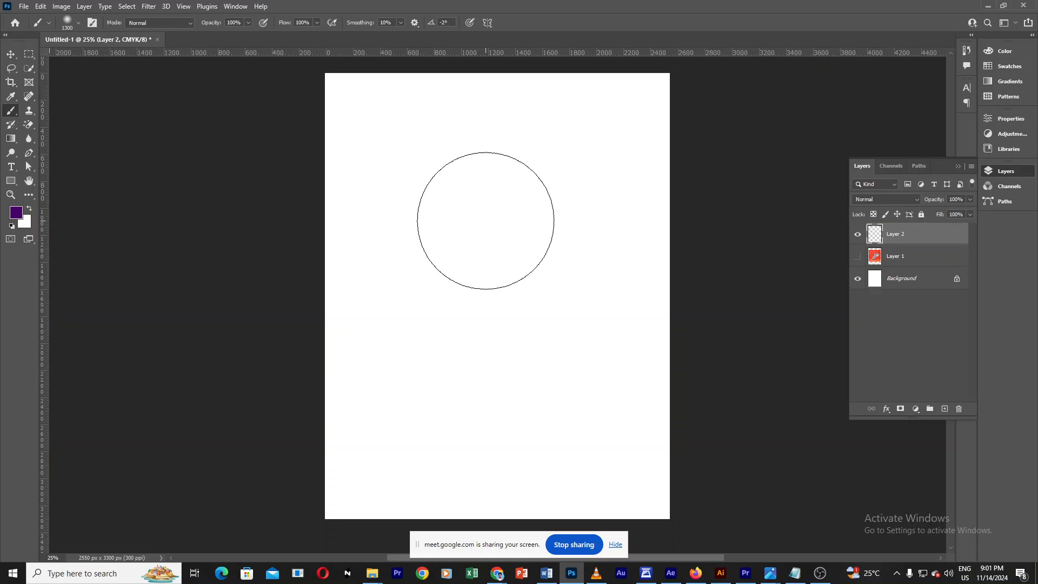
{"action": "key", "text": "bracketright"}
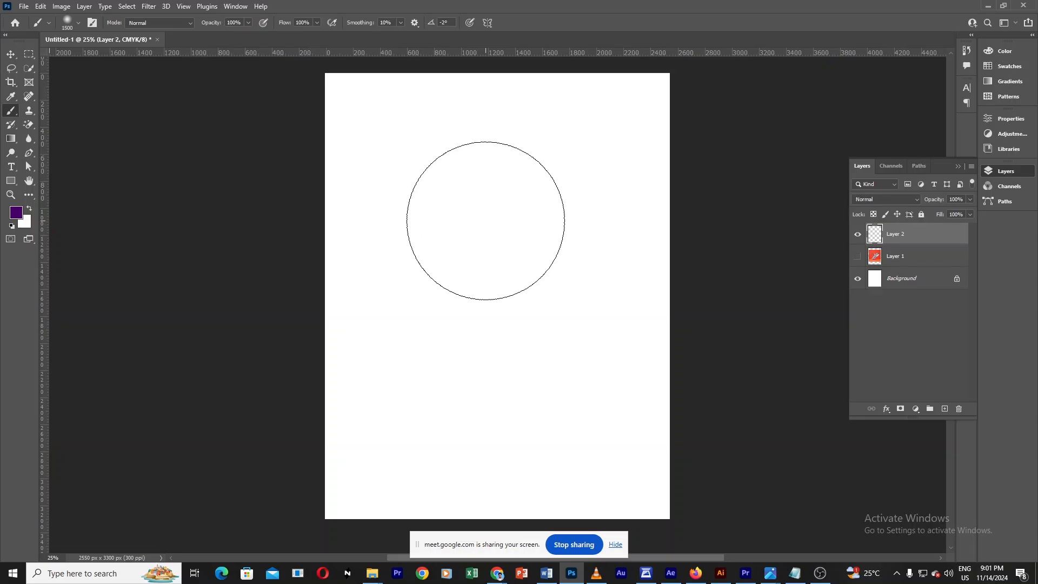
{"action": "key", "text": "bracketleft"}
{"action": "key", "text": "bracketleft"}
{"action": "key", "text": "bracketleft"}
{"action": "key", "text": "bracketleft"}
{"action": "key", "text": "bracketleft"}
{"action": "key", "text": "bracketleft"}
{"action": "key", "text": "bracketleft"}
{"action": "key", "text": "bracketleft"}
{"action": "key", "text": "bracketleft"}
{"action": "key", "text": "bracketleft"}
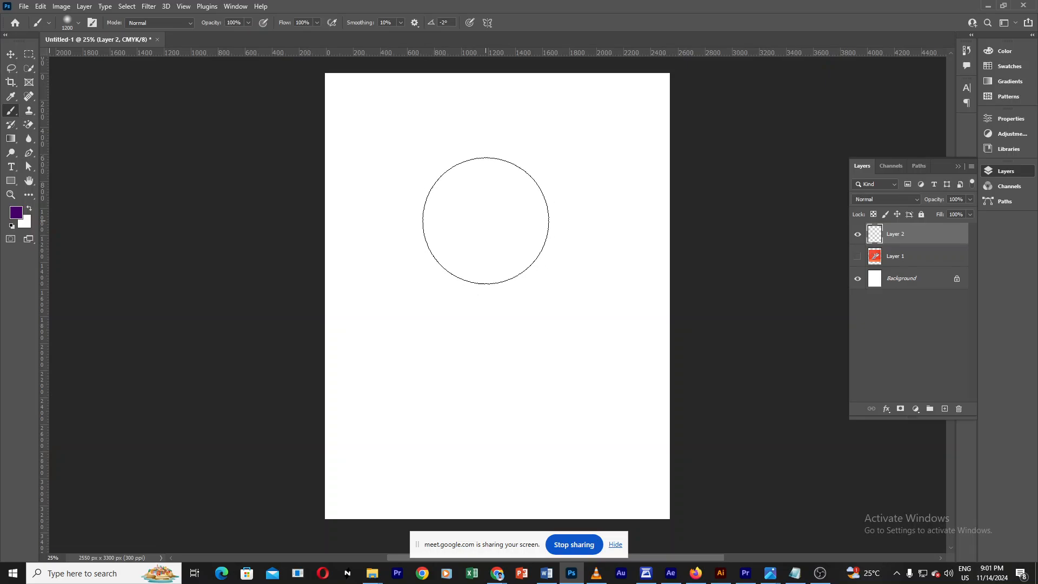
{"action": "key", "text": "bracketleft"}
{"action": "key", "text": "bracketleft"}
{"action": "key", "text": "bracketleft"}
{"action": "key", "text": "bracketleft"}
{"action": "key", "text": "bracketleft"}
{"action": "key", "text": "bracketleft"}
{"action": "key", "text": "bracketleft"}
{"action": "key", "text": "bracketleft"}
{"action": "key", "text": "bracketleft"}
{"action": "key", "text": "bracketleft"}
{"action": "left_click_drag", "start_coordinate": [477, 220], "coordinate": [543, 244]}
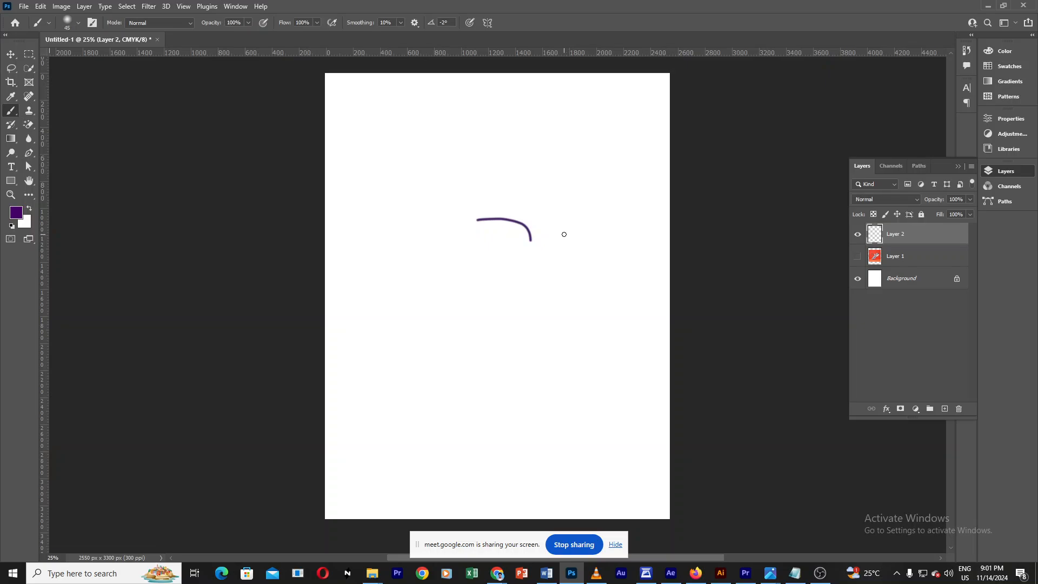
{"action": "key", "text": "bracketright"}
{"action": "key", "text": "bracketright"}
{"action": "key", "text": "bracketright"}
{"action": "key", "text": "bracketright"}
{"action": "key", "text": "bracketright"}
{"action": "key", "text": "bracketright"}
{"action": "key", "text": "bracketright"}
{"action": "key", "text": "bracketright"}
{"action": "key", "text": "bracketright"}
{"action": "key", "text": "bracketright"}
{"action": "key", "text": "bracketright"}
{"action": "key", "text": "bracketright"}
{"action": "key", "text": "bracketright"}
{"action": "key", "text": "ctrl+z"}
Step: Resize the brush interactively on the canvas to about 1300 px diameter
{"action": "key", "text": "alt"}
{"action": "key", "text": "alt"}
{"action": "key", "text": "alt"}
{"action": "right_click", "coordinate": [494, 219], "text": "alt"}
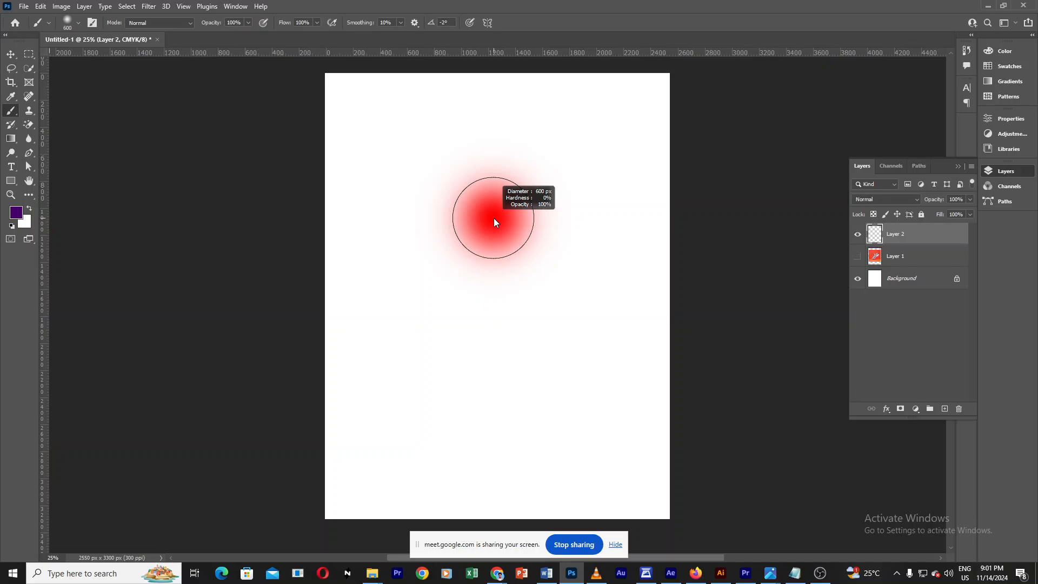
{"action": "mouse_move", "coordinate": [494, 218]}
{"action": "left_mouse_down"}
{"action": "mouse_move", "coordinate": [534, 232]}
{"action": "mouse_move", "coordinate": [490, 241]}
{"action": "mouse_move", "coordinate": [478, 221]}
{"action": "mouse_move", "coordinate": [497, 232]}
{"action": "mouse_move", "coordinate": [720, 244]}
{"action": "mouse_move", "coordinate": [984, 242]}
{"action": "mouse_move", "coordinate": [581, 248]}
{"action": "mouse_move", "coordinate": [496, 252]}
{"action": "mouse_move", "coordinate": [856, 263]}
{"action": "mouse_move", "coordinate": [496, 268]}
{"action": "mouse_move", "coordinate": [575, 273]}
{"action": "mouse_move", "coordinate": [585, 69]}
{"action": "left_mouse_up"}
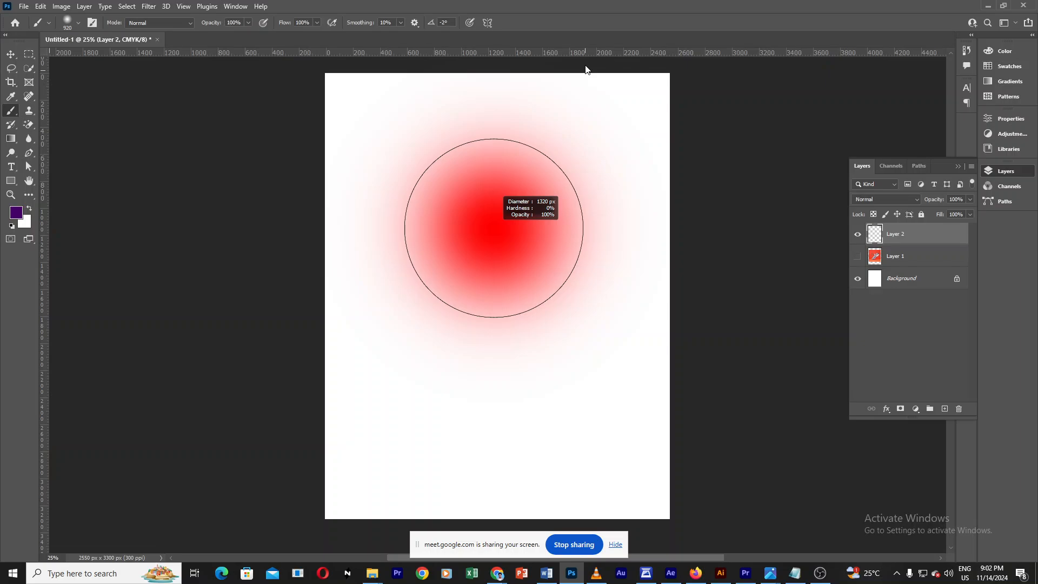
{"action": "mouse_move", "coordinate": [585, 69]}
{"action": "left_mouse_down"}
{"action": "mouse_move", "coordinate": [530, 354]}
{"action": "mouse_move", "coordinate": [506, 68]}
{"action": "left_mouse_up"}
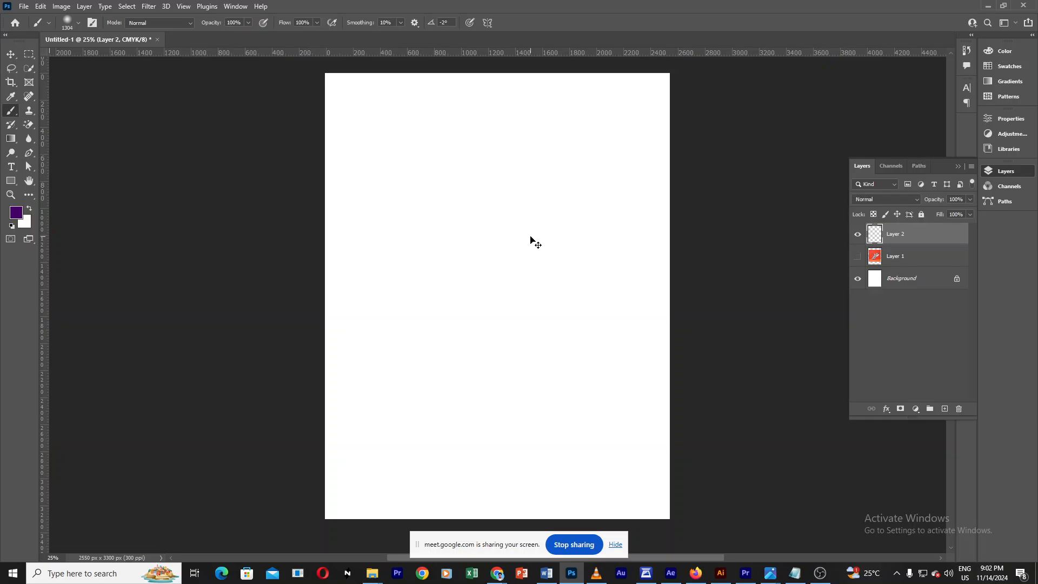
{"action": "left_click_drag", "start_coordinate": [530, 236], "coordinate": [495, 227]}
Step: Switch to the Pencil tool and draw a large looping stroke across the page
{"action": "right_click", "coordinate": [11, 111]}
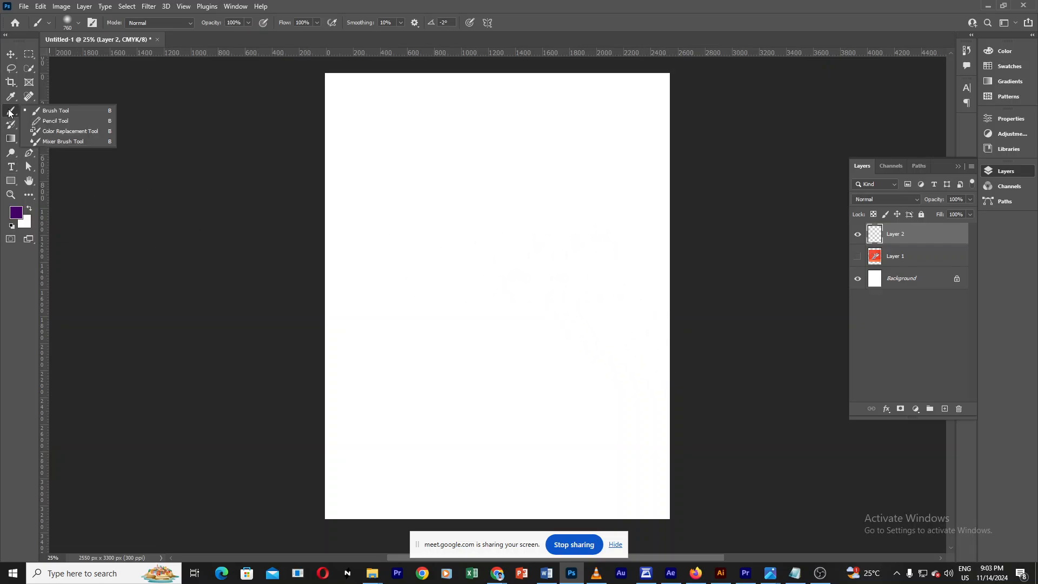
{"action": "left_click", "coordinate": [67, 119]}
{"action": "mouse_move", "coordinate": [453, 263]}
{"action": "left_mouse_down"}
{"action": "mouse_move", "coordinate": [440, 229]}
{"action": "mouse_move", "coordinate": [455, 195]}
{"action": "mouse_move", "coordinate": [523, 181]}
{"action": "mouse_move", "coordinate": [569, 212]}
{"action": "mouse_move", "coordinate": [611, 352]}
{"action": "mouse_move", "coordinate": [562, 419]}
{"action": "mouse_move", "coordinate": [485, 357]}
{"action": "mouse_move", "coordinate": [516, 324]}
{"action": "mouse_move", "coordinate": [416, 370]}
{"action": "mouse_move", "coordinate": [390, 340]}
{"action": "mouse_move", "coordinate": [384, 304]}
{"action": "left_mouse_up"}
Step: Draw a horizontal bar across the top, three dots near the right edge, and a short stroke at left with the pencil
{"action": "left_click", "coordinate": [79, 22]}
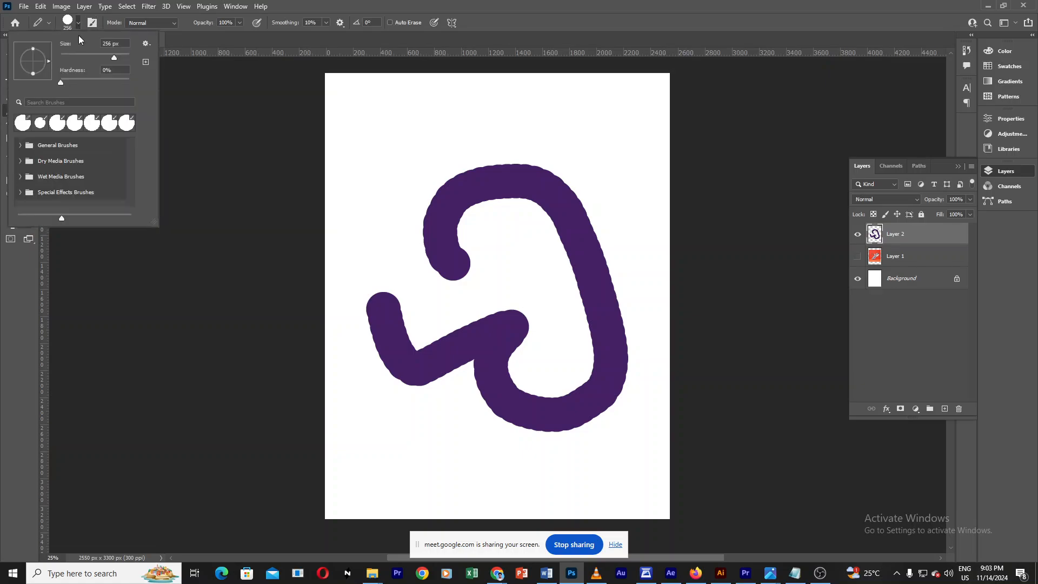
{"action": "left_click_drag", "start_coordinate": [70, 83], "coordinate": [155, 82]}
{"action": "mouse_move", "coordinate": [364, 131]}
{"action": "left_mouse_down"}
{"action": "mouse_move", "coordinate": [539, 120]}
{"action": "mouse_move", "coordinate": [596, 128]}
{"action": "left_mouse_up"}
{"action": "left_click", "coordinate": [617, 162]}
{"action": "left_click", "coordinate": [638, 218]}
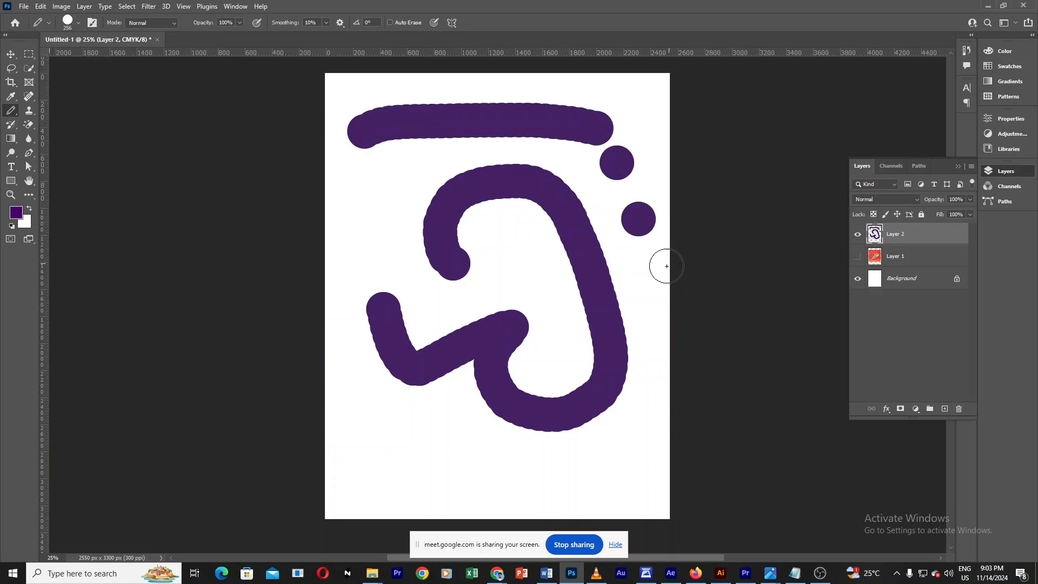
{"action": "left_click", "coordinate": [655, 269]}
{"action": "left_click_drag", "start_coordinate": [378, 211], "coordinate": [390, 180]}
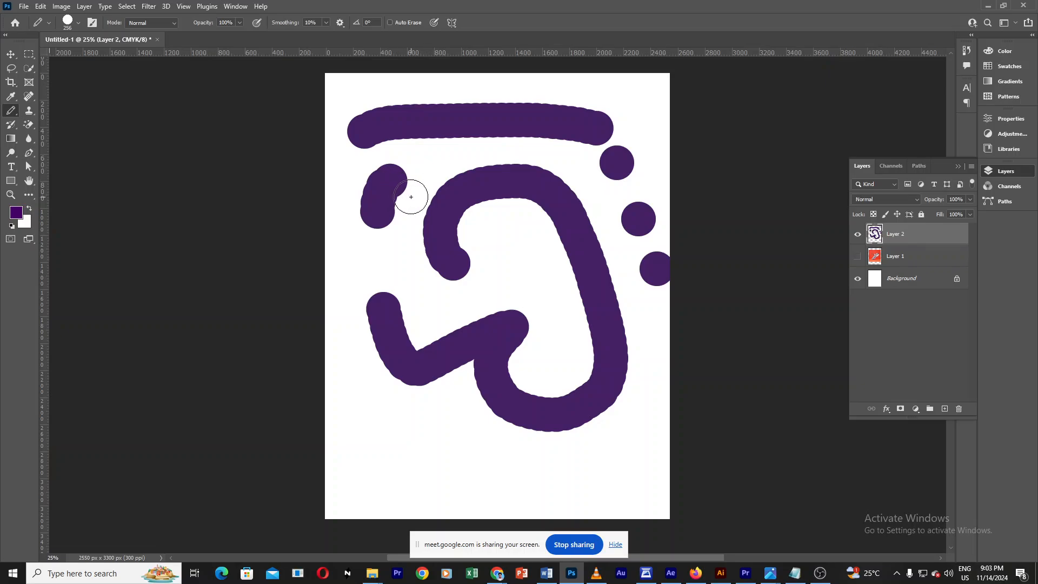
Step: Shrink the pencil to a fine size and draw thin lines beside the loop and under the bar
{"action": "right_click", "coordinate": [406, 201], "text": "alt"}
{"action": "right_click", "coordinate": [375, 265], "text": "alt"}
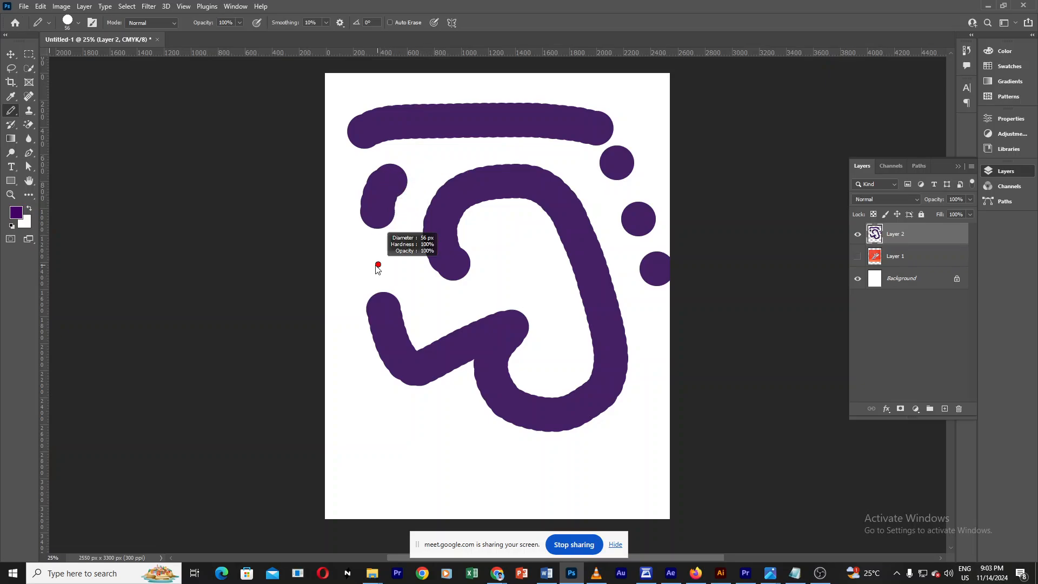
{"action": "mouse_move", "coordinate": [390, 268]}
{"action": "left_mouse_down"}
{"action": "mouse_move", "coordinate": [416, 185]}
{"action": "mouse_move", "coordinate": [449, 161]}
{"action": "mouse_move", "coordinate": [478, 158]}
{"action": "left_mouse_up"}
{"action": "left_click_drag", "start_coordinate": [488, 151], "coordinate": [506, 146]}
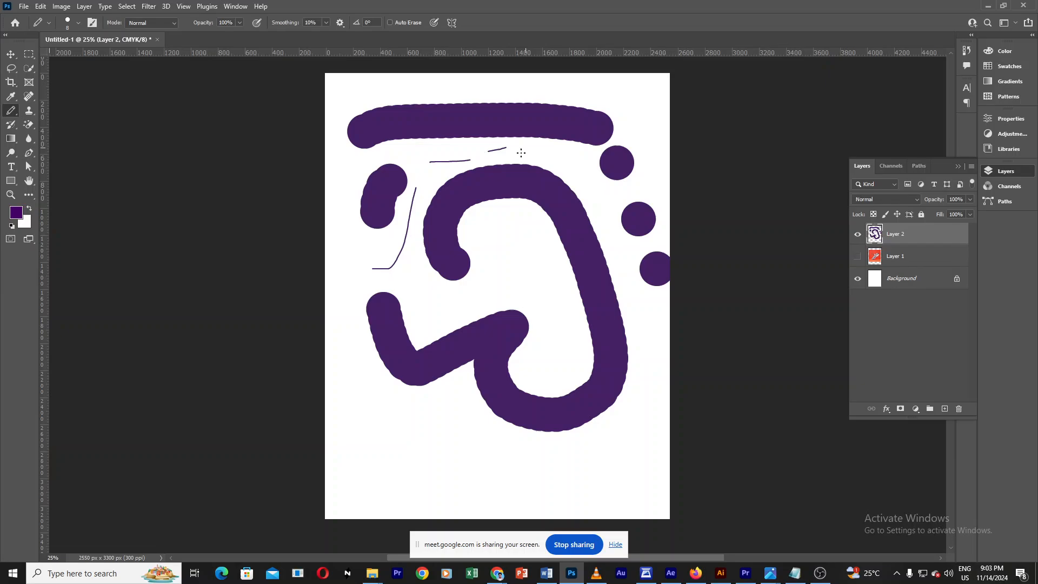
Step: Enlarge the pencil to 400 px and switch back to the Brush tool
{"action": "right_click", "coordinate": [481, 262], "text": "alt"}
{"action": "left_click", "coordinate": [78, 23]}
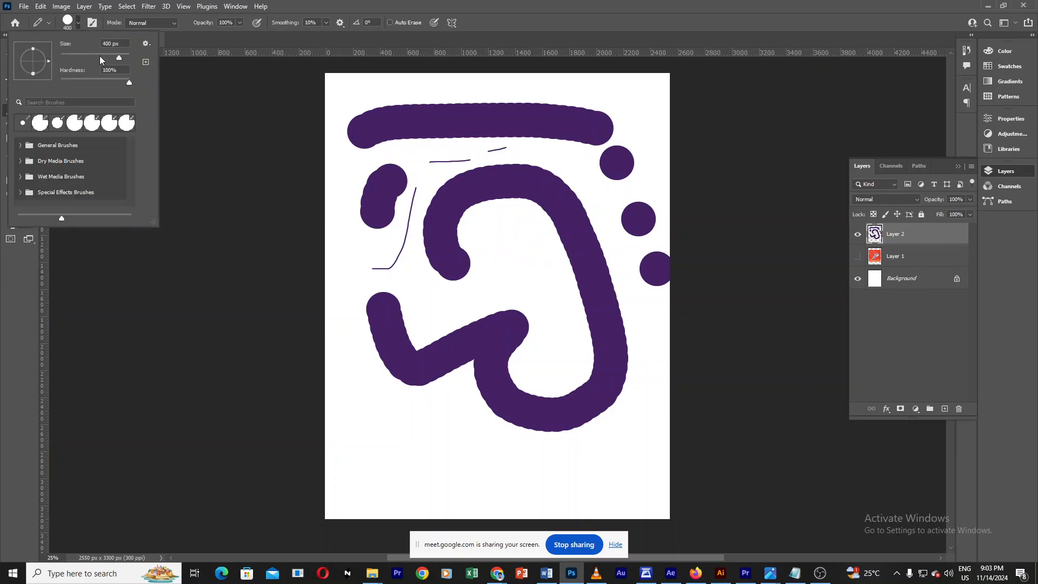
{"action": "right_click", "coordinate": [513, 264], "text": "alt"}
{"action": "left_click_drag", "start_coordinate": [495, 268], "coordinate": [507, 267]}
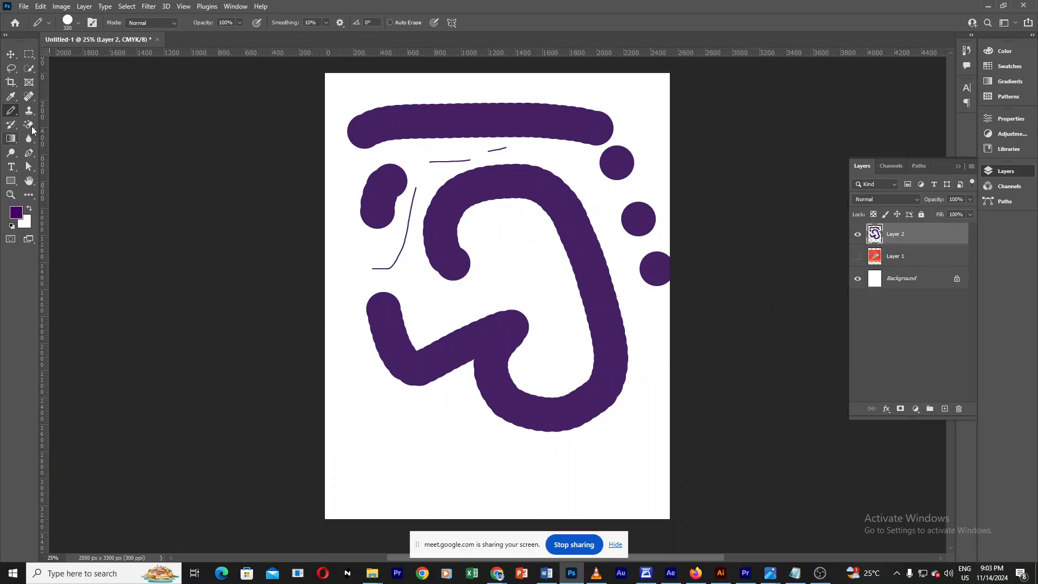
{"action": "right_click", "coordinate": [11, 112]}
{"action": "left_click", "coordinate": [54, 110]}
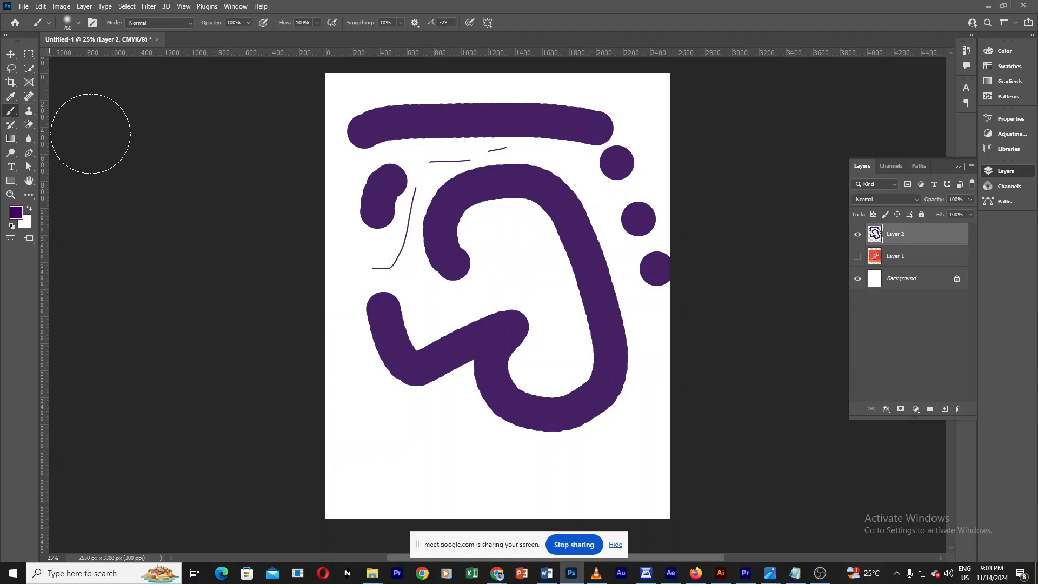
Step: Try the Spot Healing Brush on the loop and open its brush size settings
{"action": "right_click", "coordinate": [31, 96]}
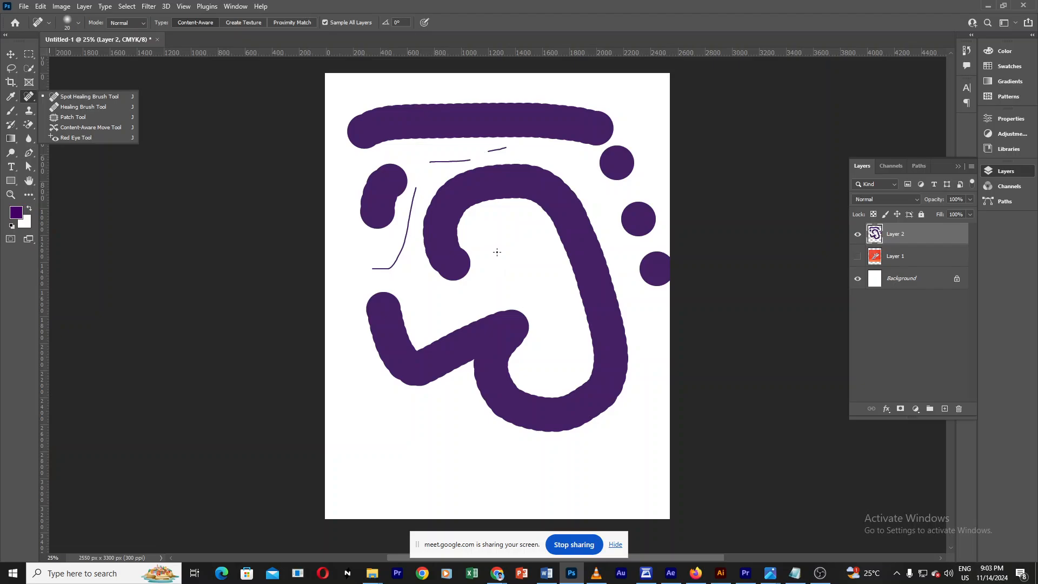
{"action": "mouse_move", "coordinate": [502, 243]}
{"action": "left_mouse_down"}
{"action": "mouse_move", "coordinate": [528, 251]}
{"action": "mouse_move", "coordinate": [519, 258]}
{"action": "left_mouse_up"}
{"action": "left_click", "coordinate": [77, 23]}
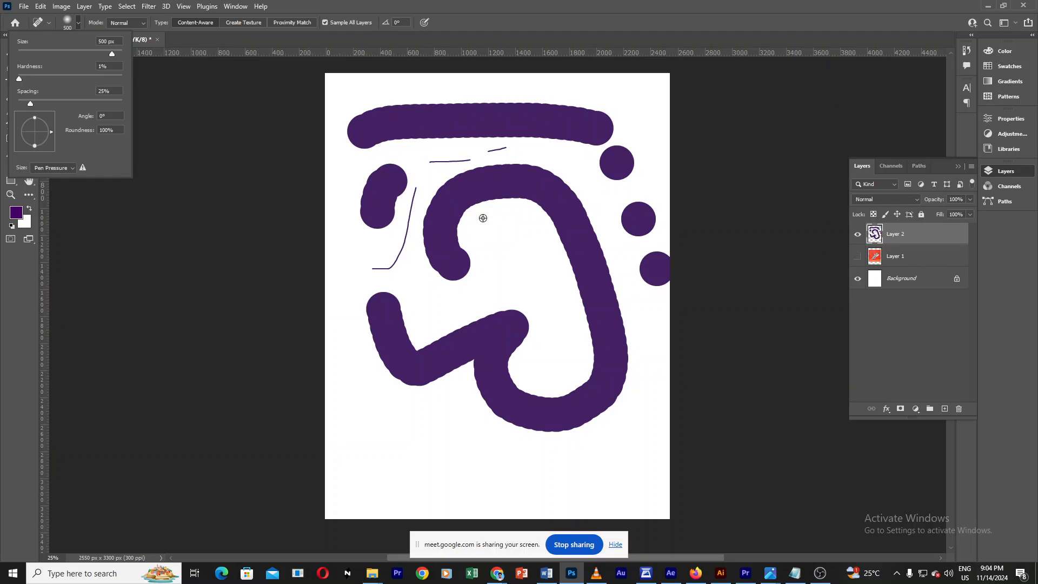
{"action": "left_click_drag", "start_coordinate": [481, 216], "coordinate": [478, 212]}
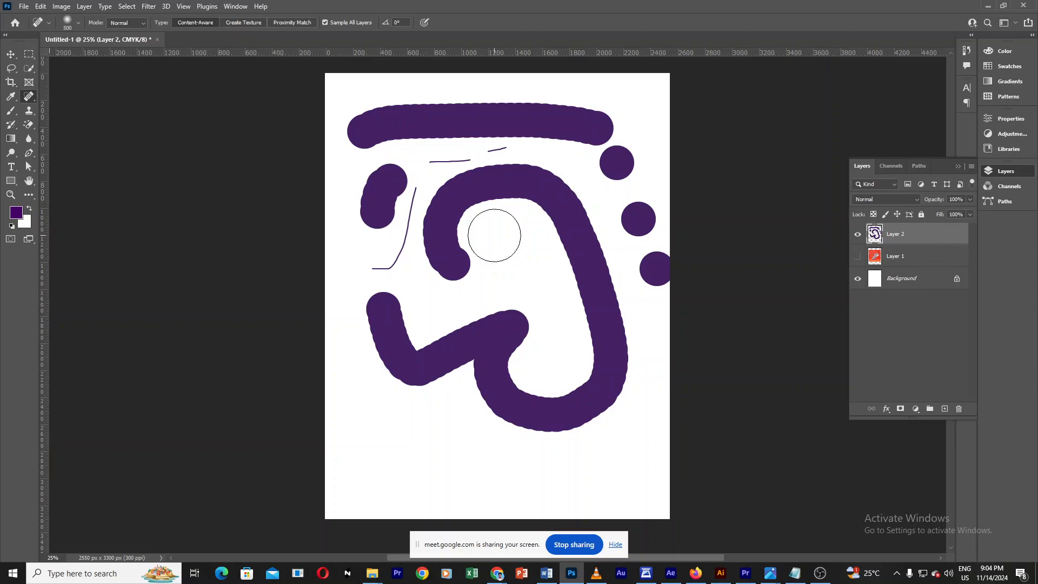
Step: Switch to the Clone Stamp Tool and resize its brush on the canvas to about 421 px
{"action": "left_click", "coordinate": [11, 113]}
{"action": "right_click", "coordinate": [11, 112]}
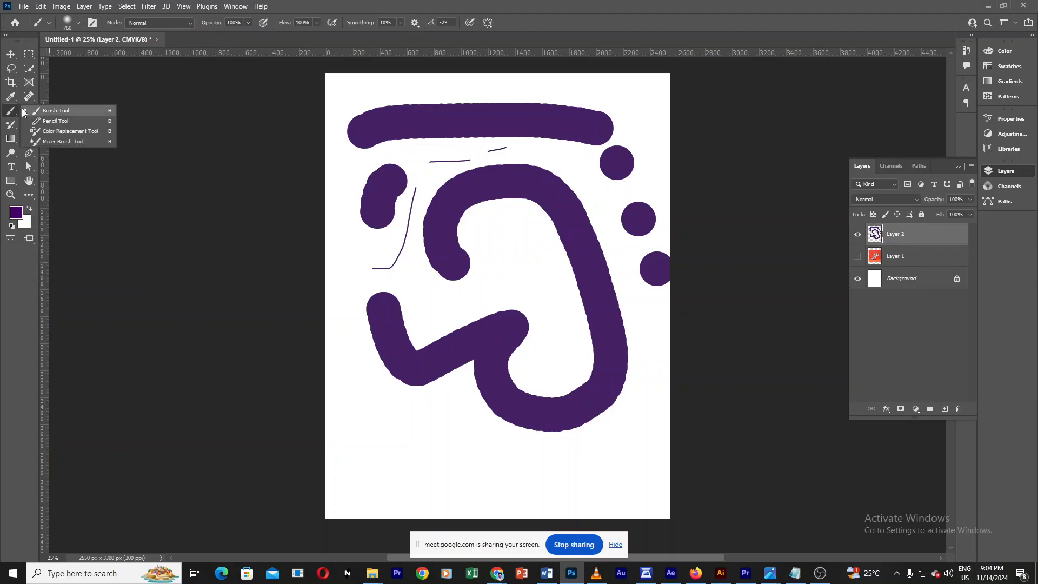
{"action": "left_click", "coordinate": [29, 110]}
{"action": "left_click", "coordinate": [29, 110]}
{"action": "right_click", "coordinate": [29, 110]}
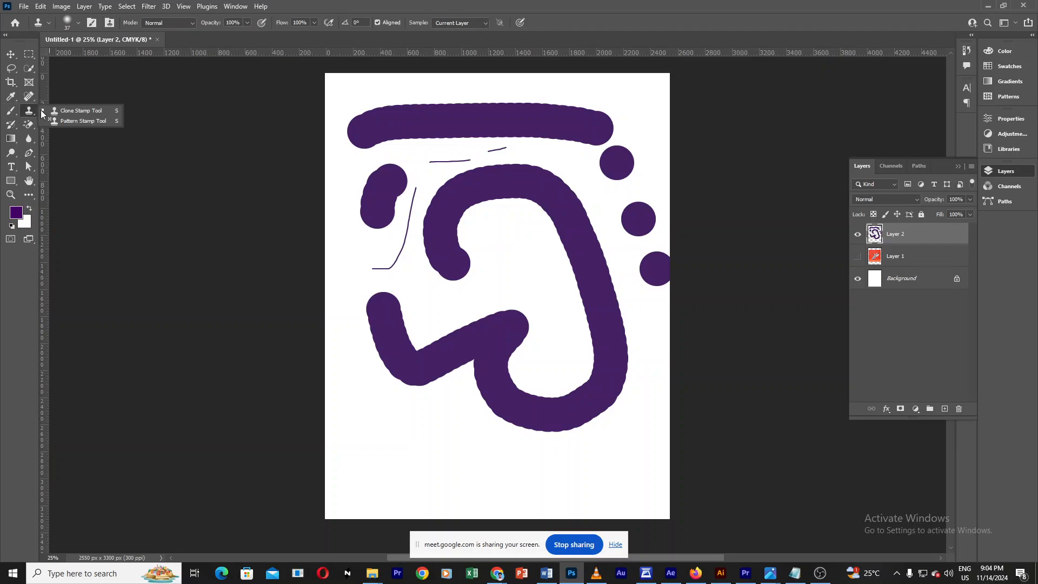
{"action": "left_click", "coordinate": [82, 110]}
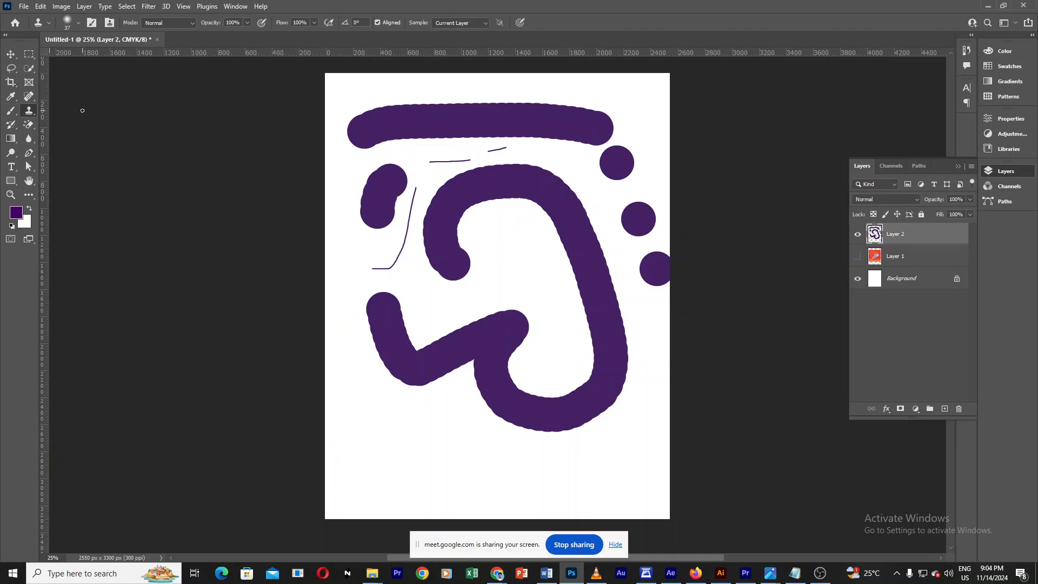
{"action": "left_click_drag", "start_coordinate": [479, 254], "coordinate": [527, 260]}
{"action": "right_click", "coordinate": [29, 110]}
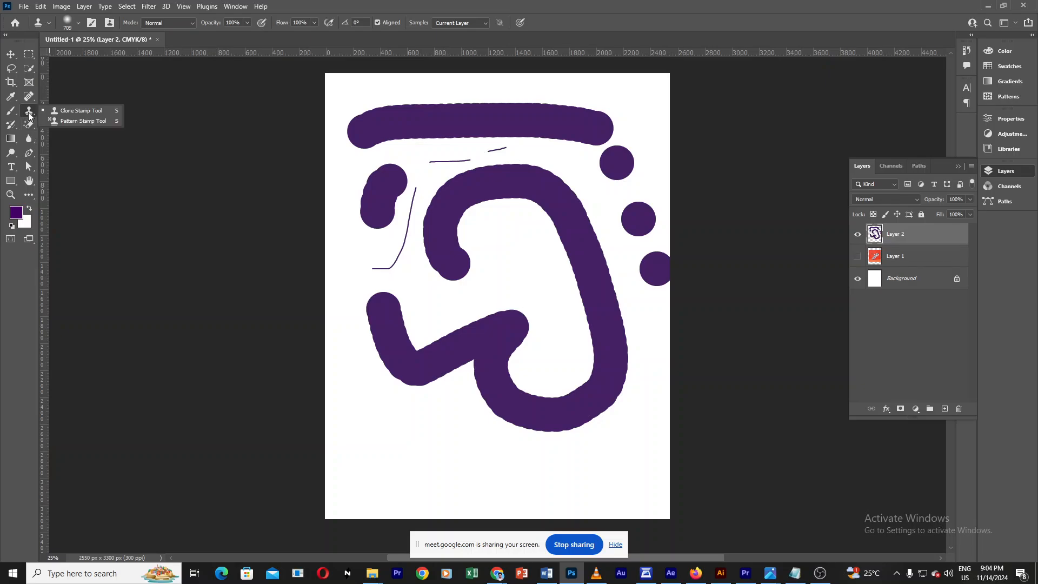
{"action": "mouse_move", "coordinate": [509, 257]}
{"action": "left_mouse_down"}
{"action": "mouse_move", "coordinate": [491, 254]}
{"action": "mouse_move", "coordinate": [606, 253]}
{"action": "mouse_move", "coordinate": [567, 254]}
{"action": "left_mouse_up"}
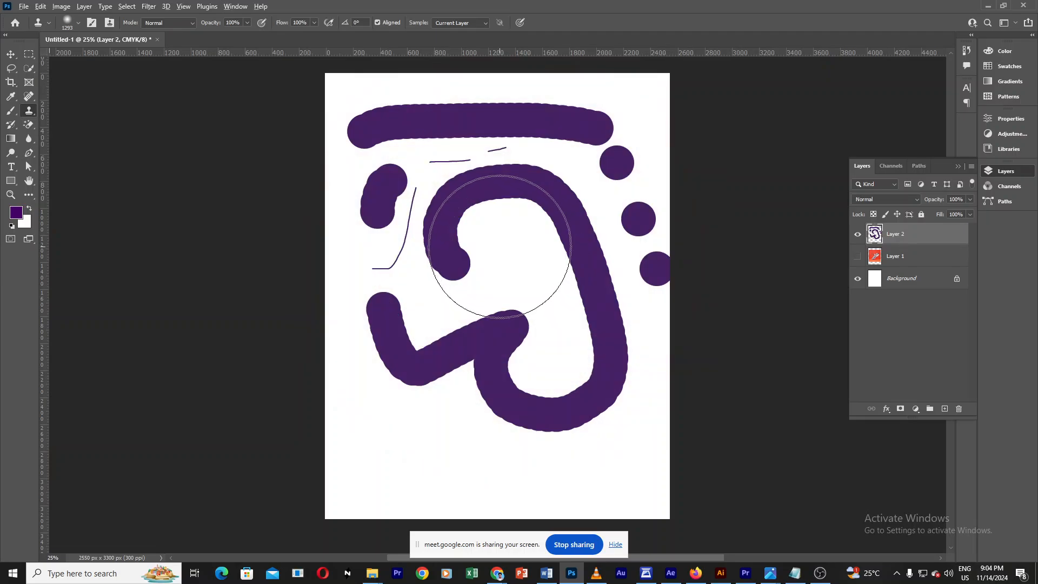
{"action": "key", "text": "alt"}
{"action": "mouse_move", "coordinate": [492, 244]}
{"action": "left_mouse_down"}
{"action": "mouse_move", "coordinate": [705, 243]}
{"action": "mouse_move", "coordinate": [447, 242]}
{"action": "mouse_move", "coordinate": [514, 254]}
{"action": "mouse_move", "coordinate": [516, 95]}
{"action": "mouse_move", "coordinate": [532, 259]}
{"action": "mouse_move", "coordinate": [517, 322]}
{"action": "mouse_move", "coordinate": [481, 122]}
{"action": "left_mouse_up"}
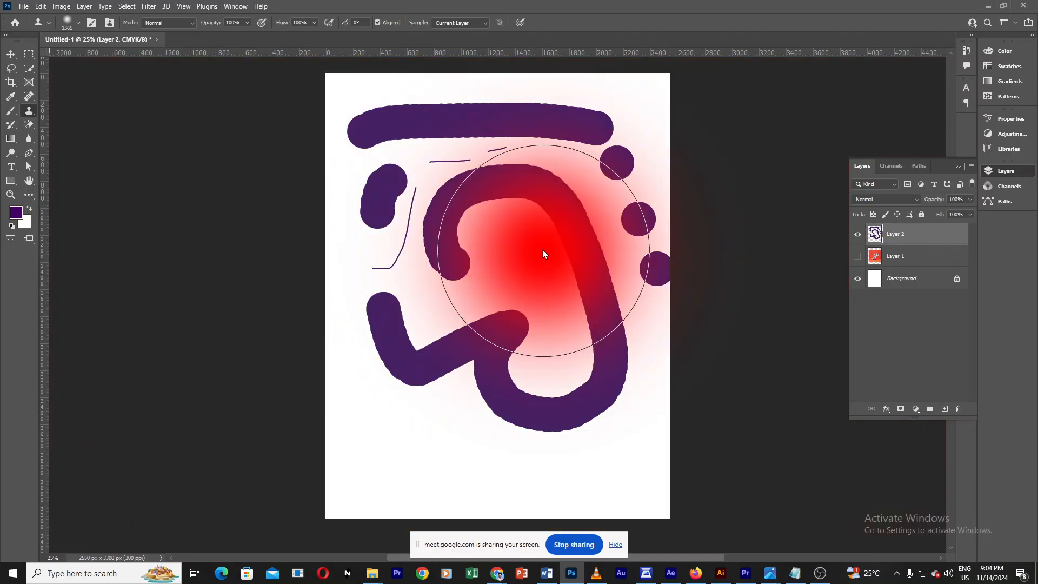
{"action": "left_click_drag", "start_coordinate": [542, 253], "coordinate": [523, 254]}
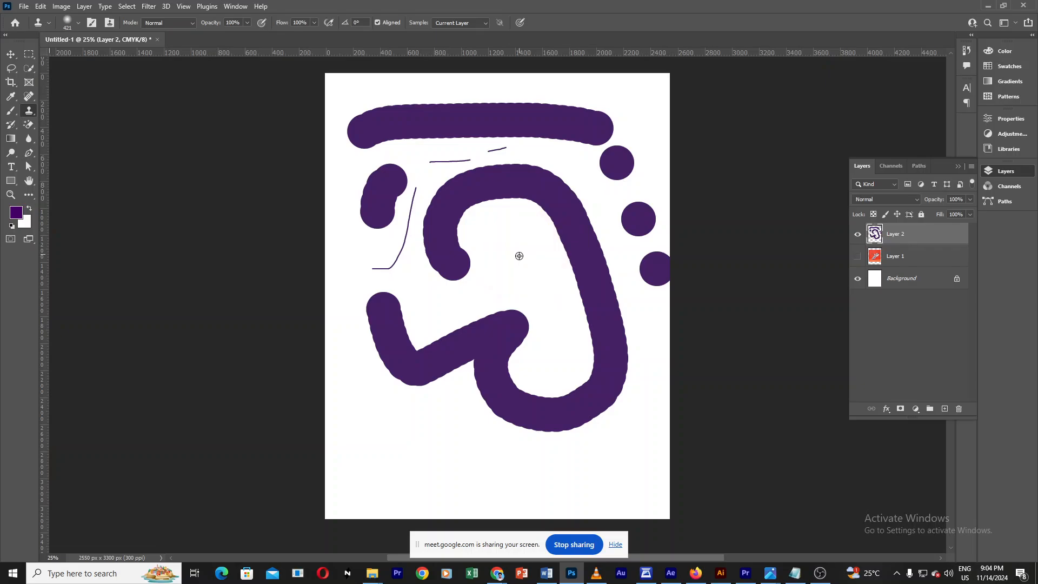
Step: Delete Layer 2 together with all its painted strokes
{"action": "left_click", "coordinate": [30, 97]}
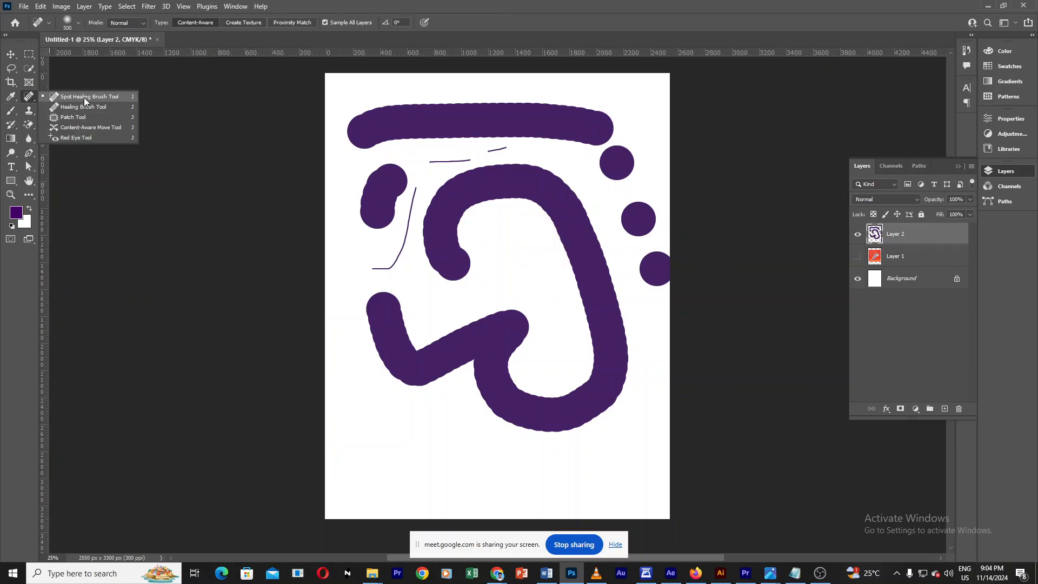
{"action": "left_click", "coordinate": [30, 113]}
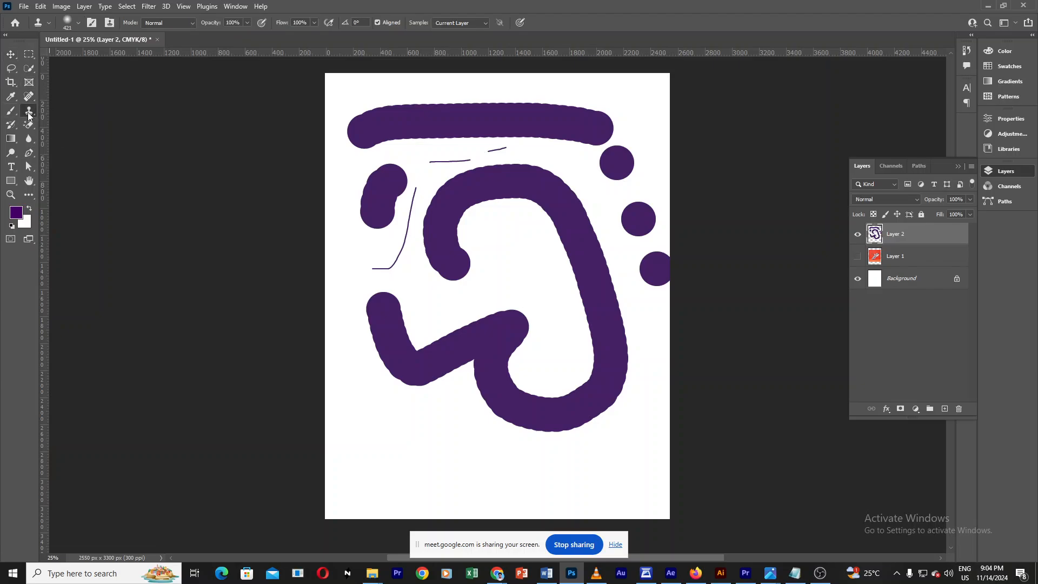
{"action": "mouse_move", "coordinate": [875, 237]}
{"action": "left_mouse_down"}
{"action": "mouse_move", "coordinate": [976, 346]}
{"action": "mouse_move", "coordinate": [959, 408]}
{"action": "left_mouse_up"}
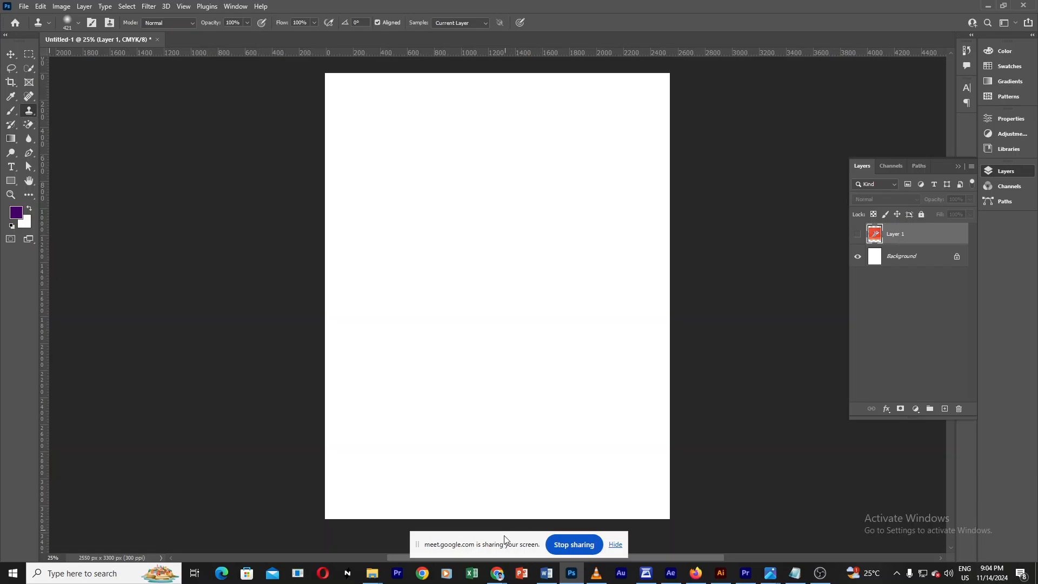
Step: Switch to the browser window showing the Google Meet call
{"action": "mouse_move", "coordinate": [497, 573]}
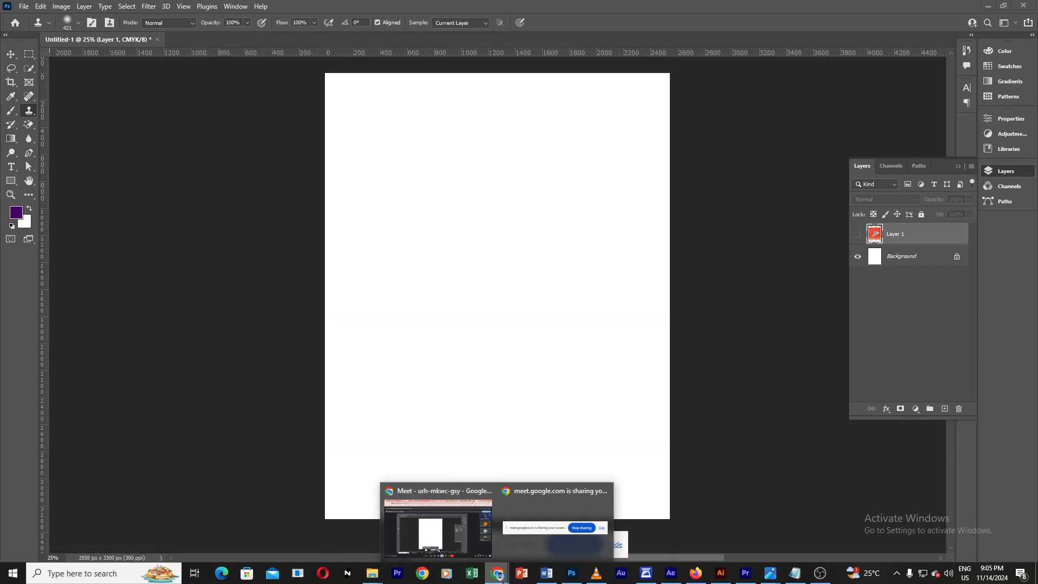
{"action": "left_click", "coordinate": [498, 573]}
{"action": "left_click", "coordinate": [432, 529]}
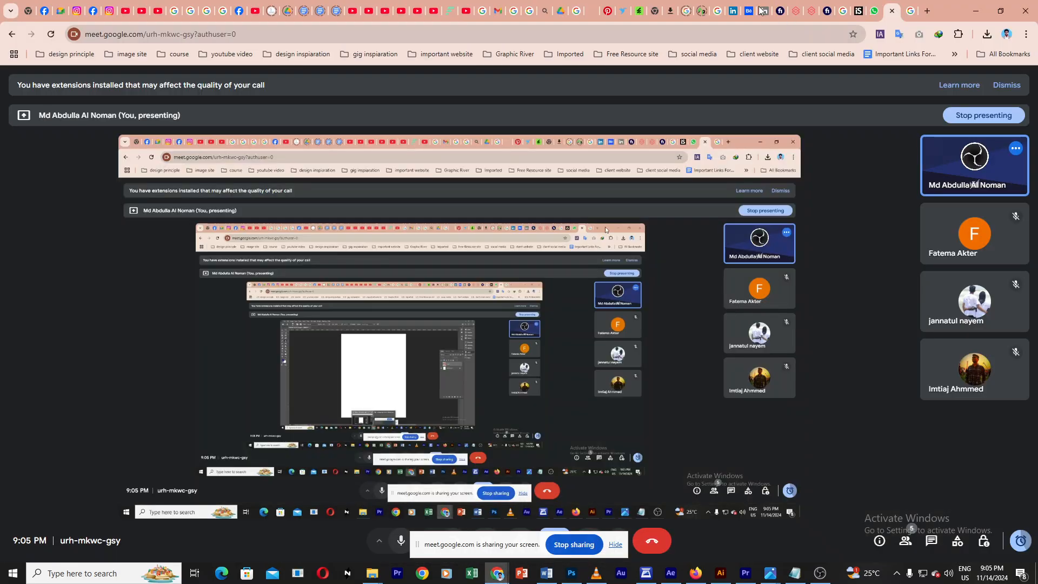
Step: Open a new browser tab and search Google for sheep in field
{"action": "left_click", "coordinate": [927, 11]}
{"action": "left_click", "coordinate": [462, 34]}
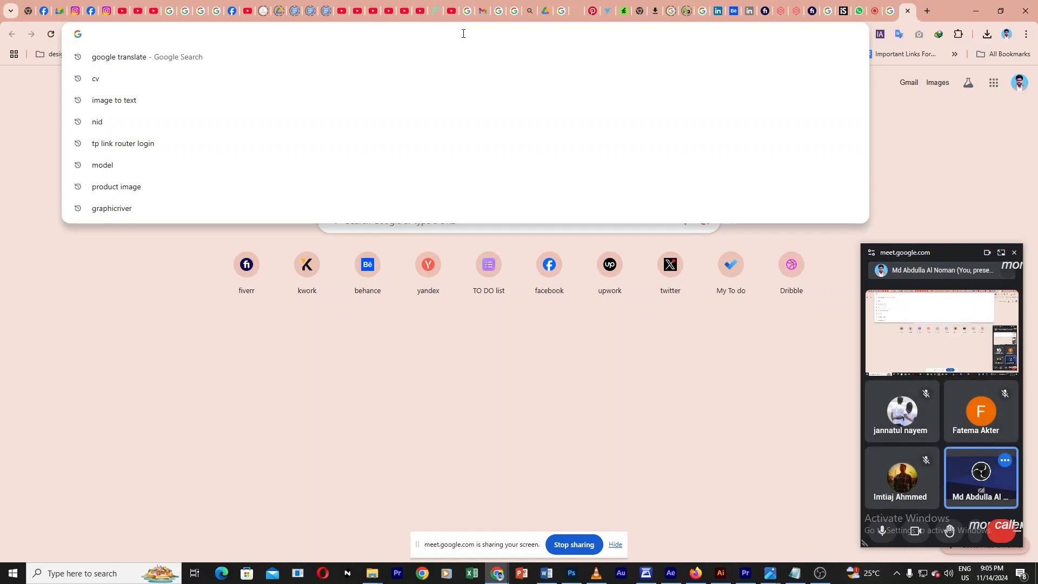
{"action": "type", "text": "l"}
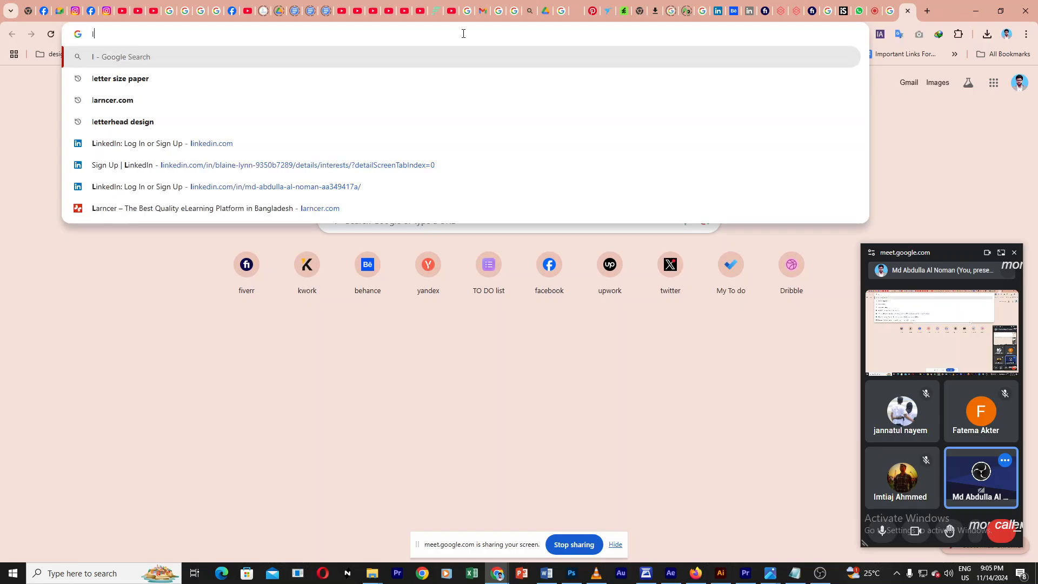
{"action": "key", "text": "BackSpace"}
{"action": "type", "text": "s"}
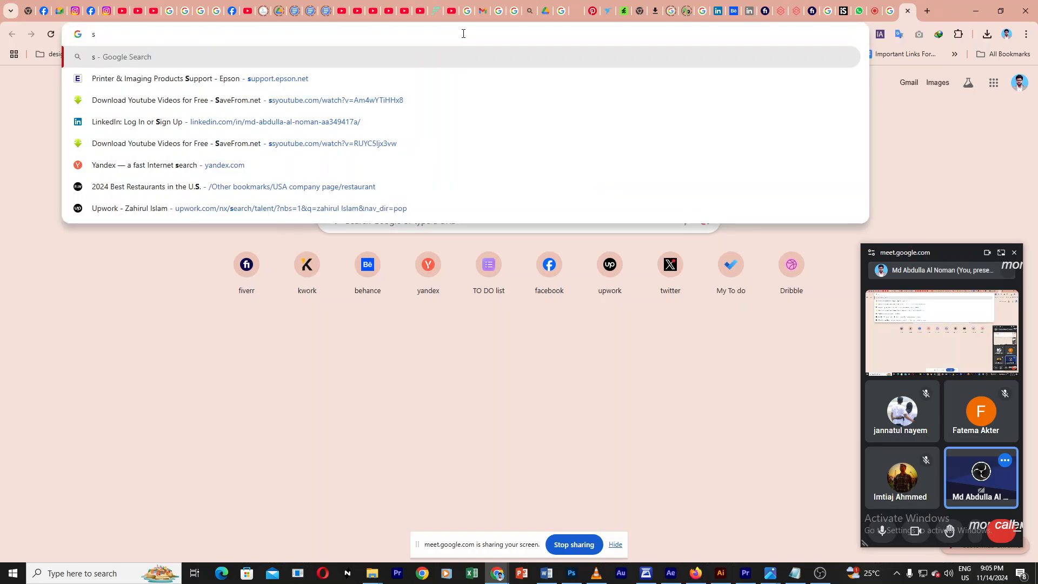
{"action": "type", "text": "hip in "}
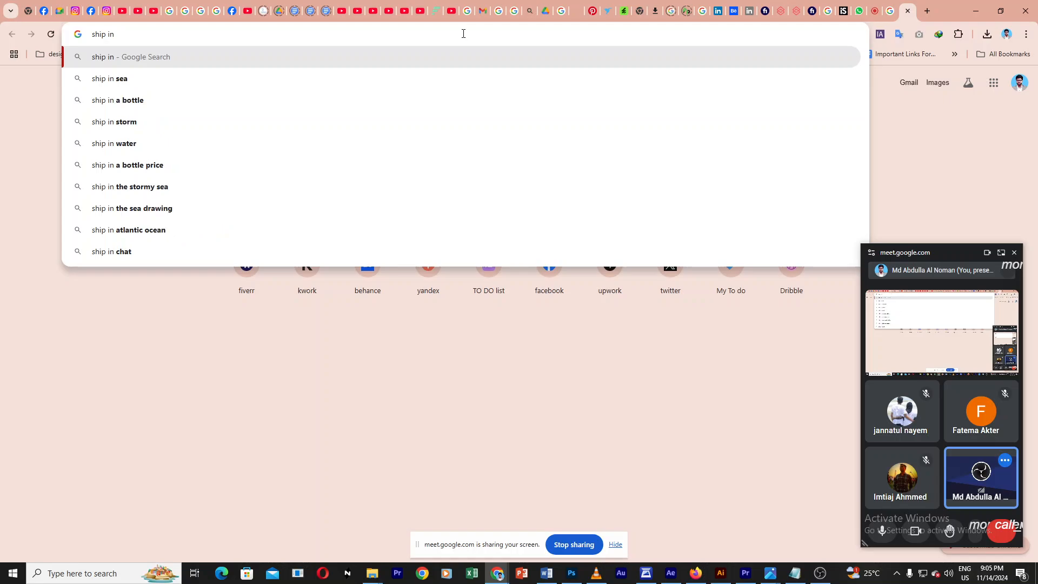
{"action": "type", "text": "field"}
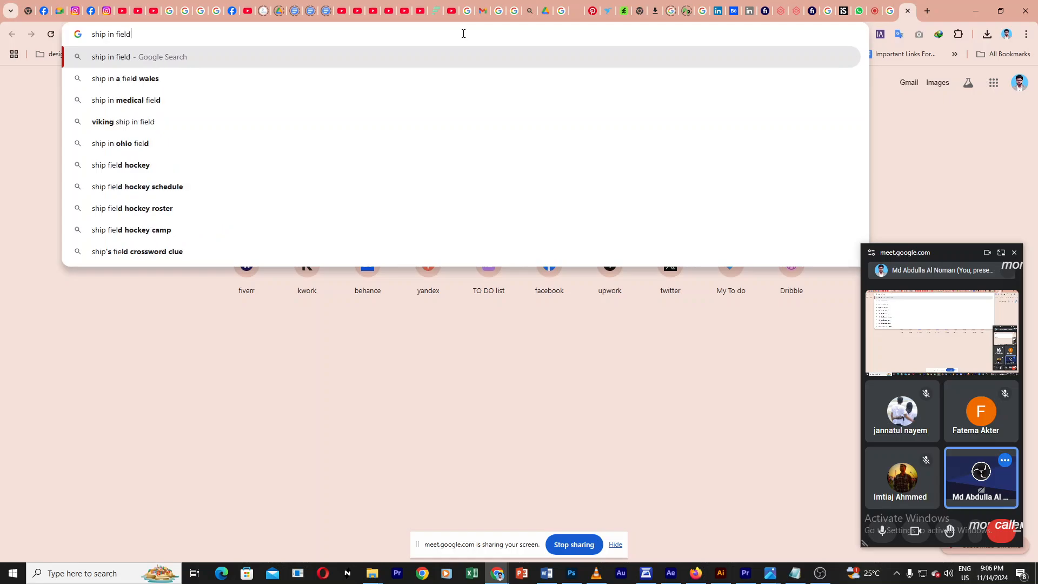
{"action": "key", "text": "Return"}
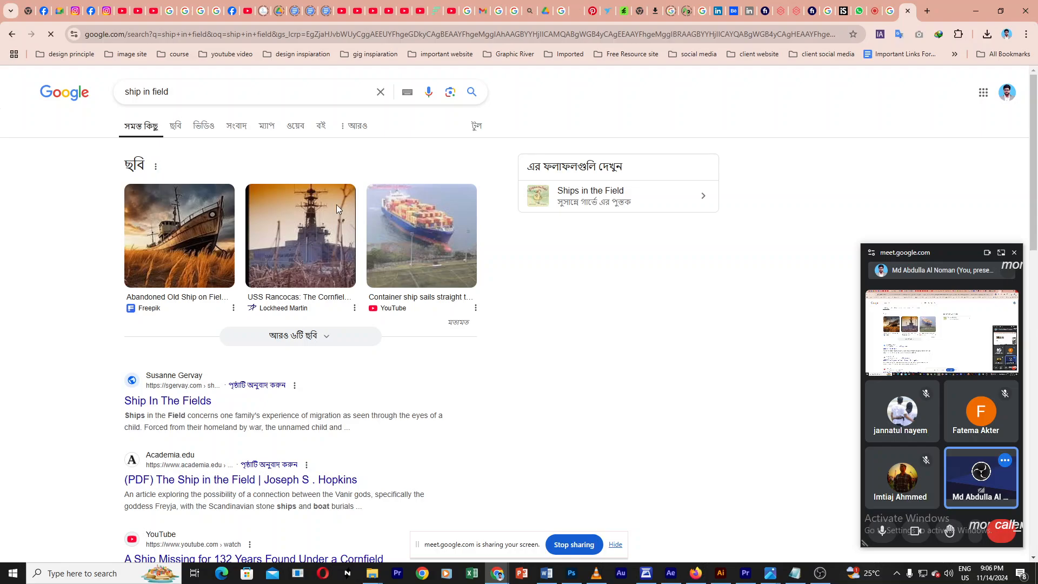
{"action": "left_click", "coordinate": [136, 92]}
{"action": "key", "text": "BackSpace"}
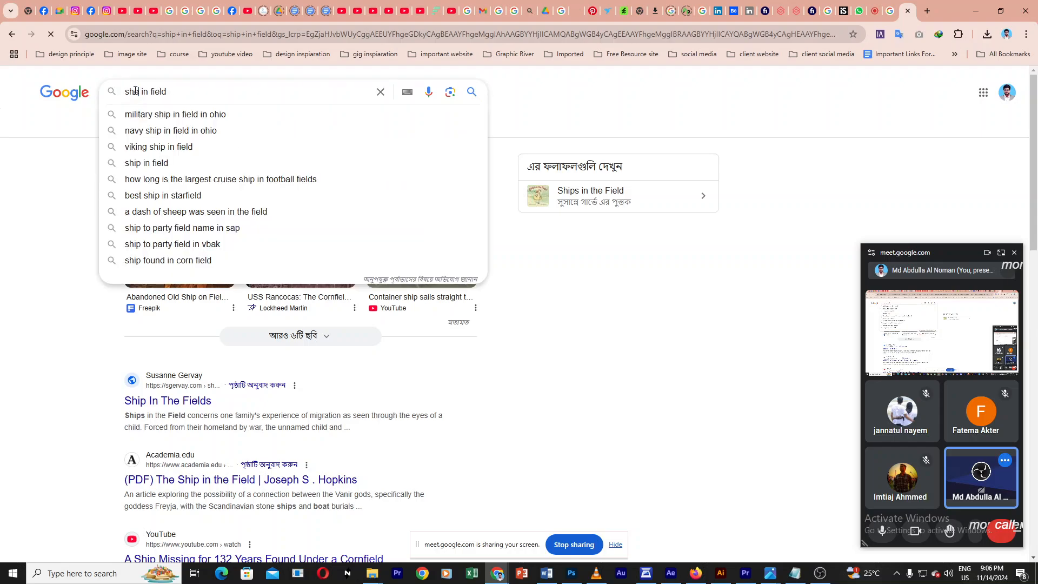
{"action": "type", "text": "eep"}
{"action": "key", "text": "Return"}
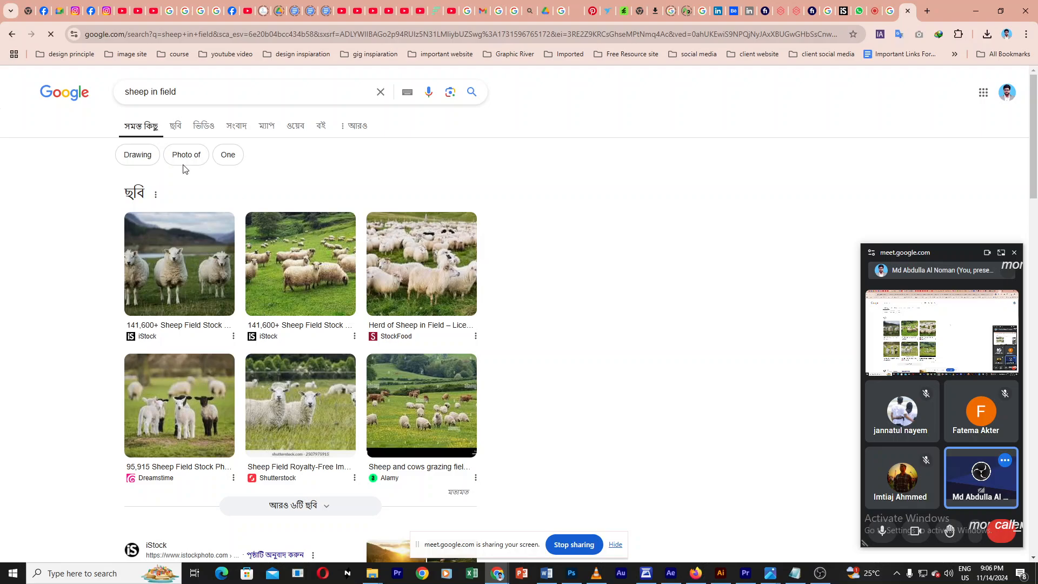
Step: Switch to image results and scroll through the sheep-in-field pictures
{"action": "left_click", "coordinate": [173, 129]}
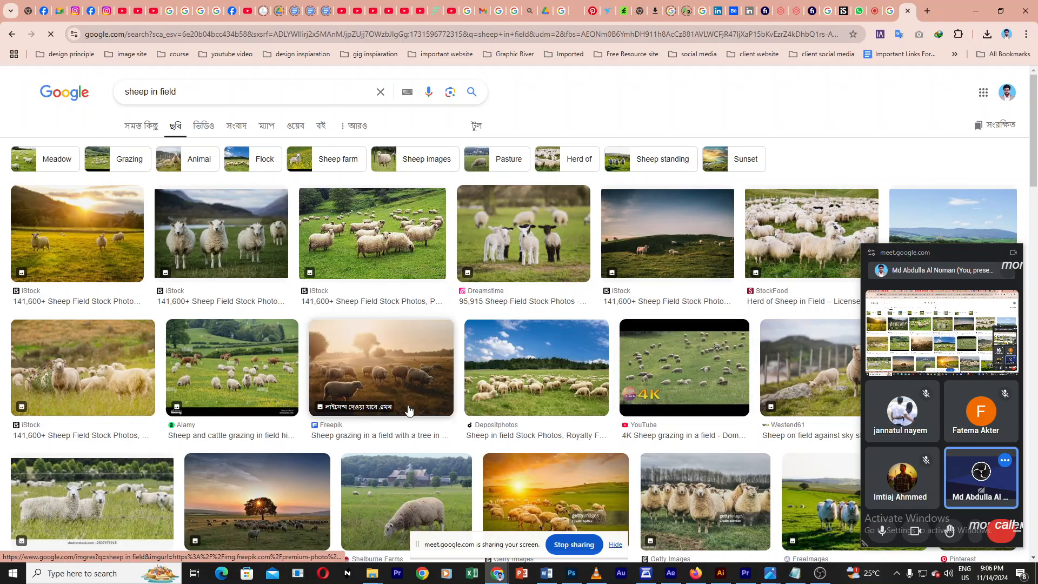
{"action": "scroll", "coordinate": [458, 379], "scroll_direction": "down", "scroll_amount": 4}
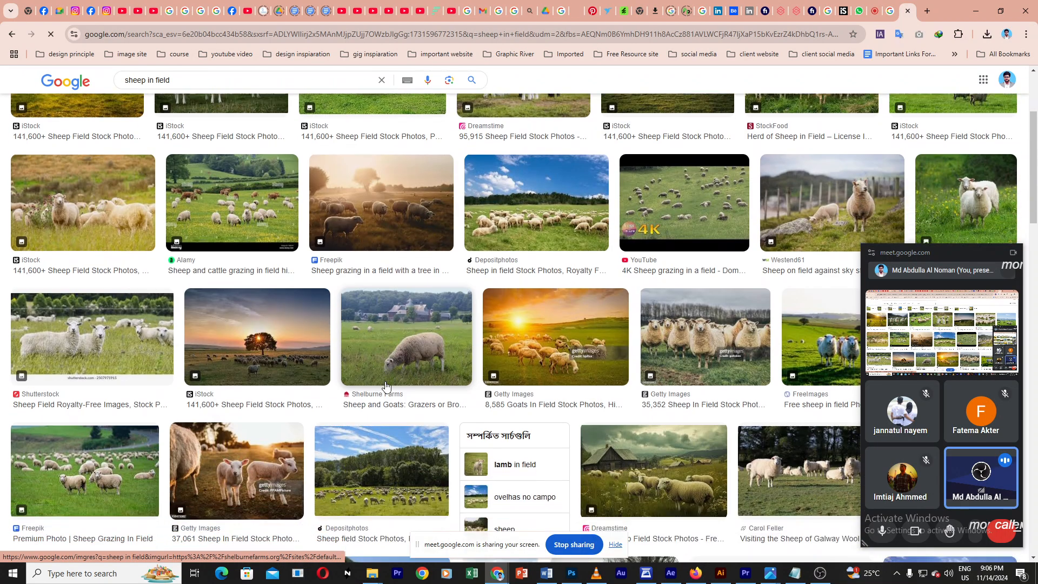
{"action": "scroll", "coordinate": [457, 378], "scroll_direction": "down", "scroll_amount": 5}
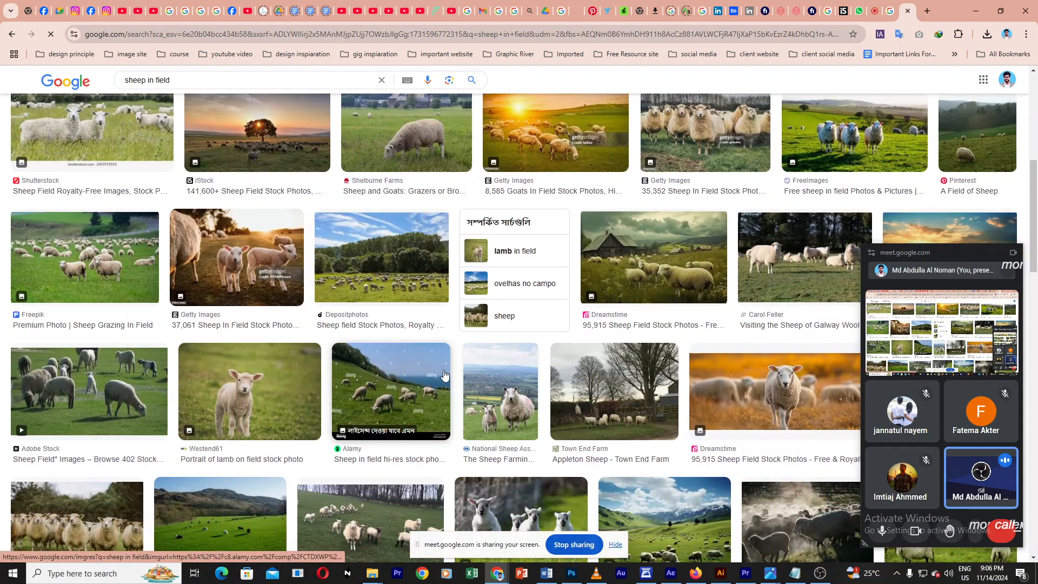
{"action": "scroll", "coordinate": [459, 373], "scroll_direction": "down", "scroll_amount": 2}
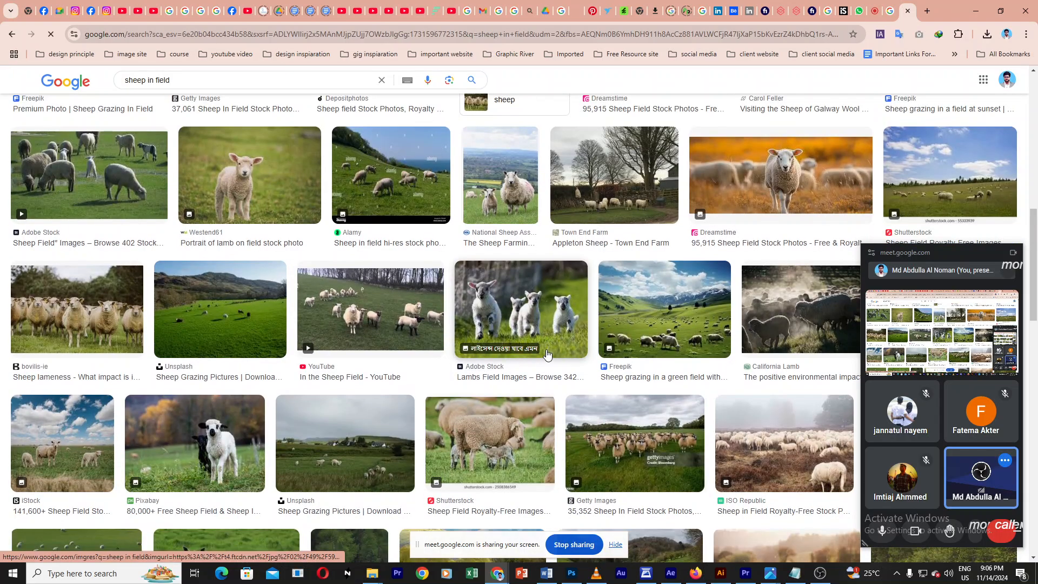
{"action": "scroll", "coordinate": [544, 354], "scroll_direction": "down", "scroll_amount": 2}
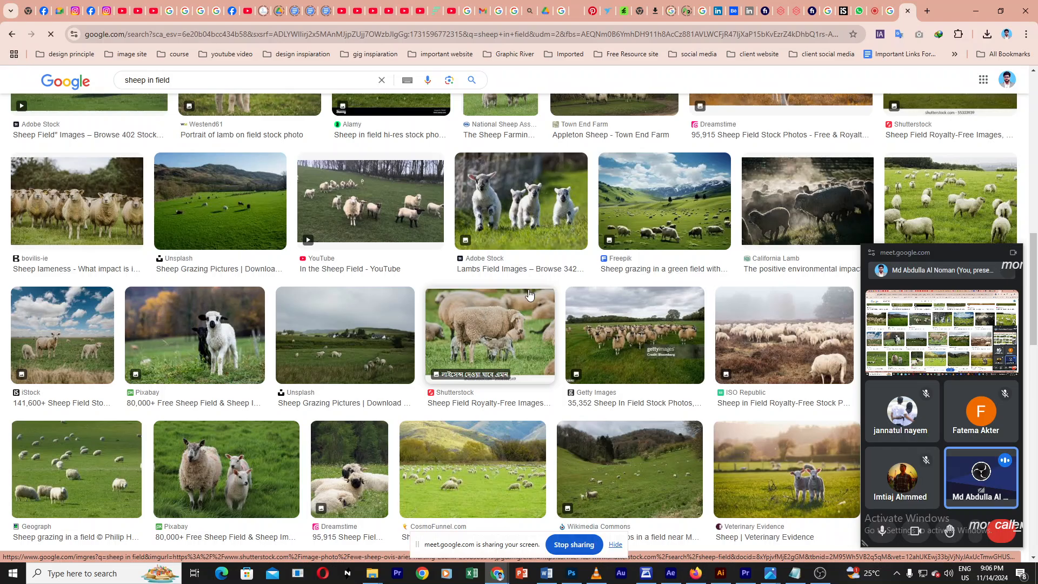
Step: Open the picture of two lambs in a sunlit field and copy the image
{"action": "left_click", "coordinate": [816, 486]}
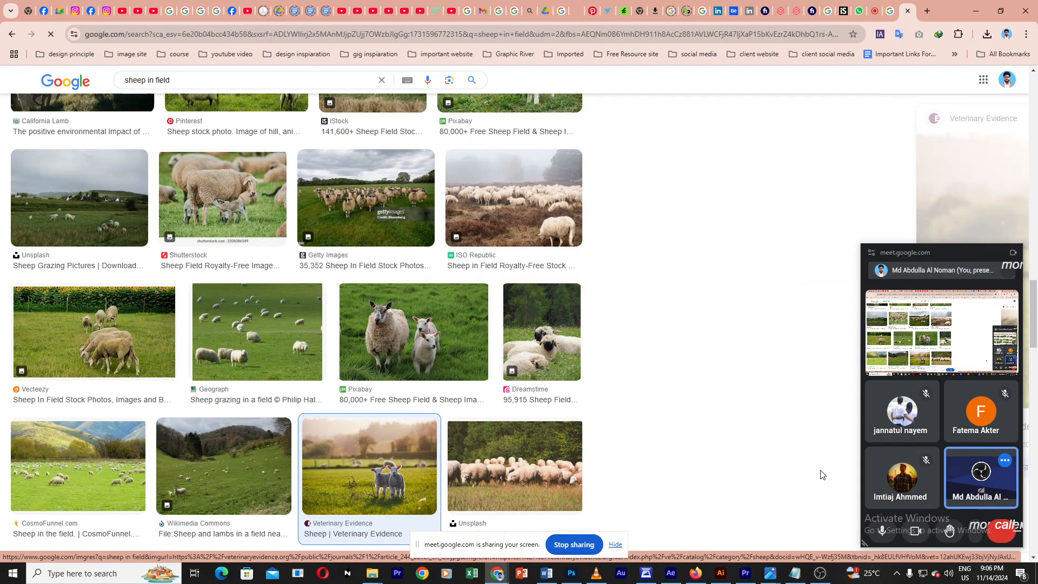
{"action": "left_click", "coordinate": [1014, 253]}
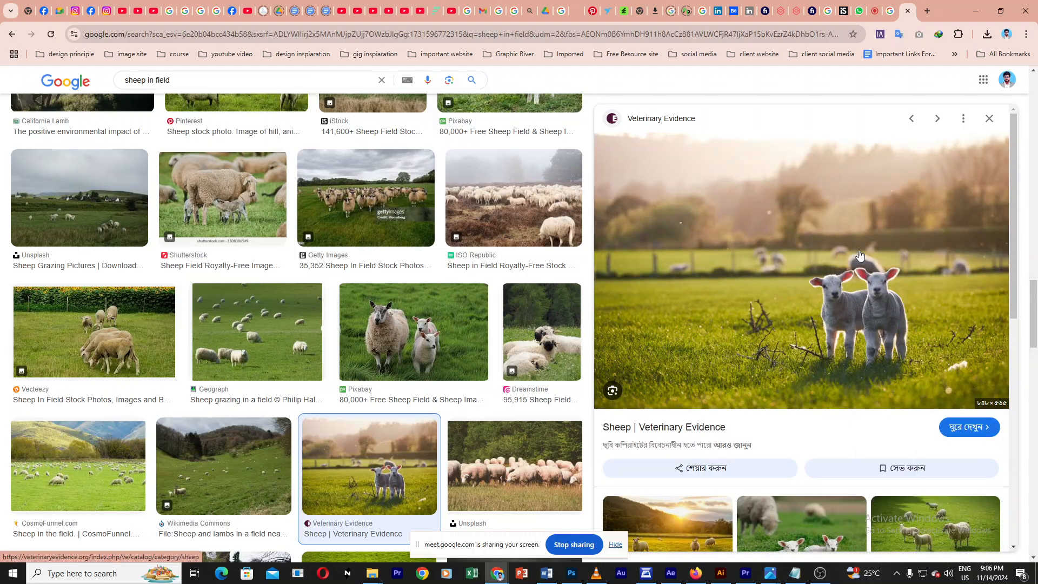
{"action": "right_click", "coordinate": [843, 226]}
{"action": "left_click", "coordinate": [781, 212]}
{"action": "right_click", "coordinate": [782, 212]}
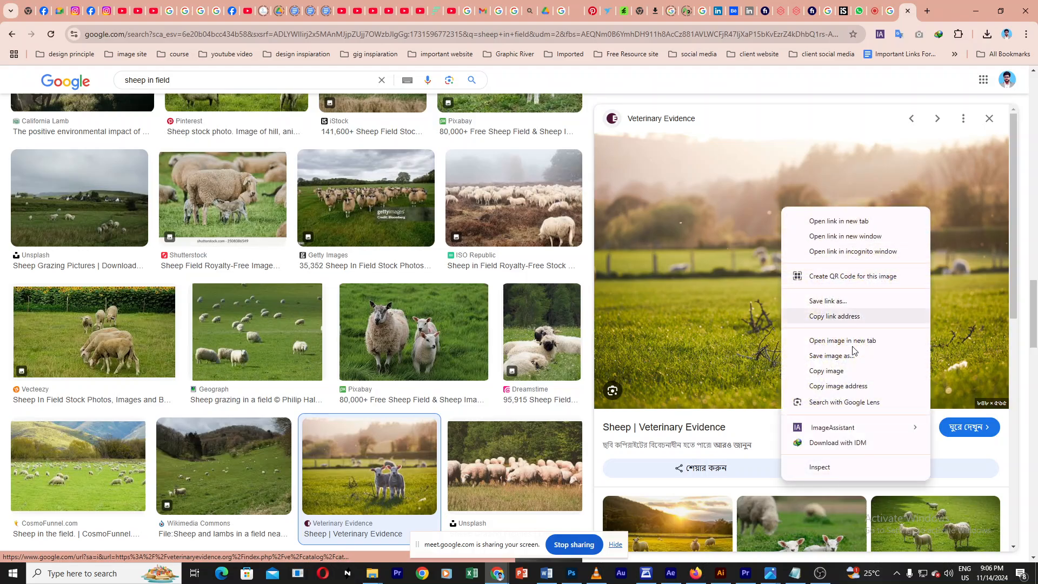
{"action": "left_click", "coordinate": [843, 369]}
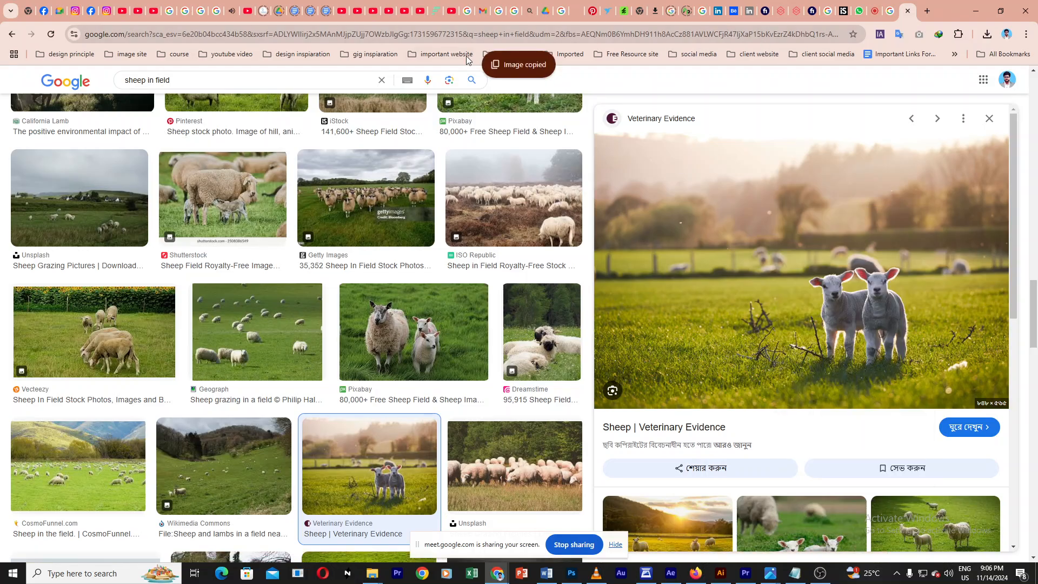
Step: Return to the Meet tab and switch back to the Photoshop document
{"action": "left_click", "coordinate": [868, 12]}
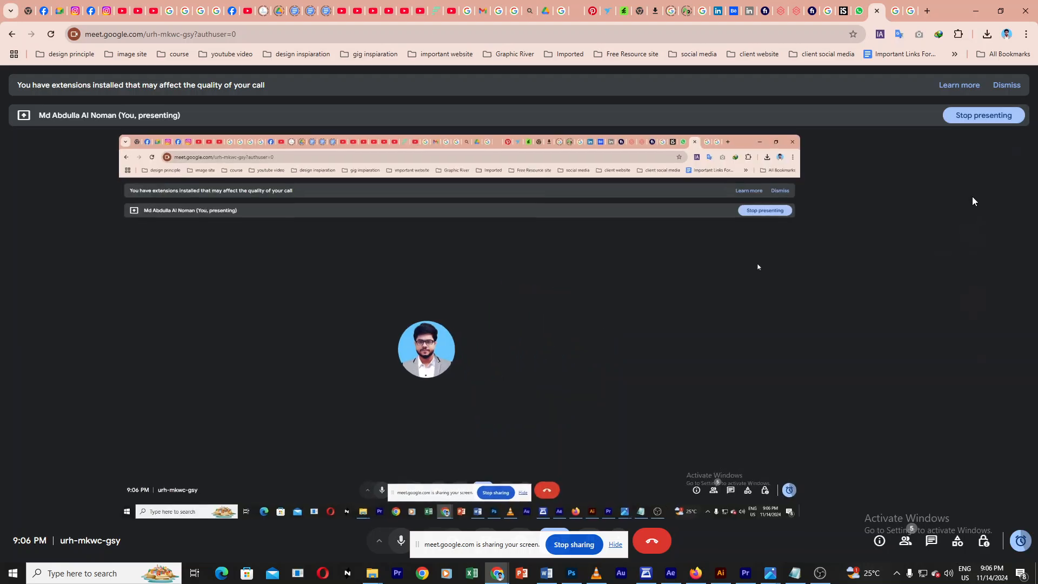
{"action": "mouse_move", "coordinate": [971, 196]}
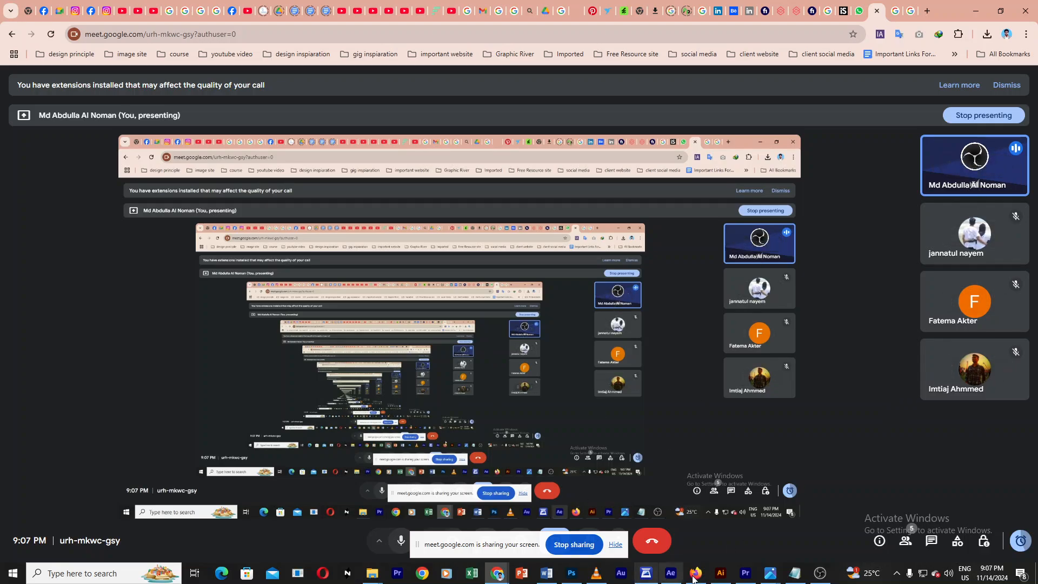
{"action": "left_click", "coordinate": [571, 573]}
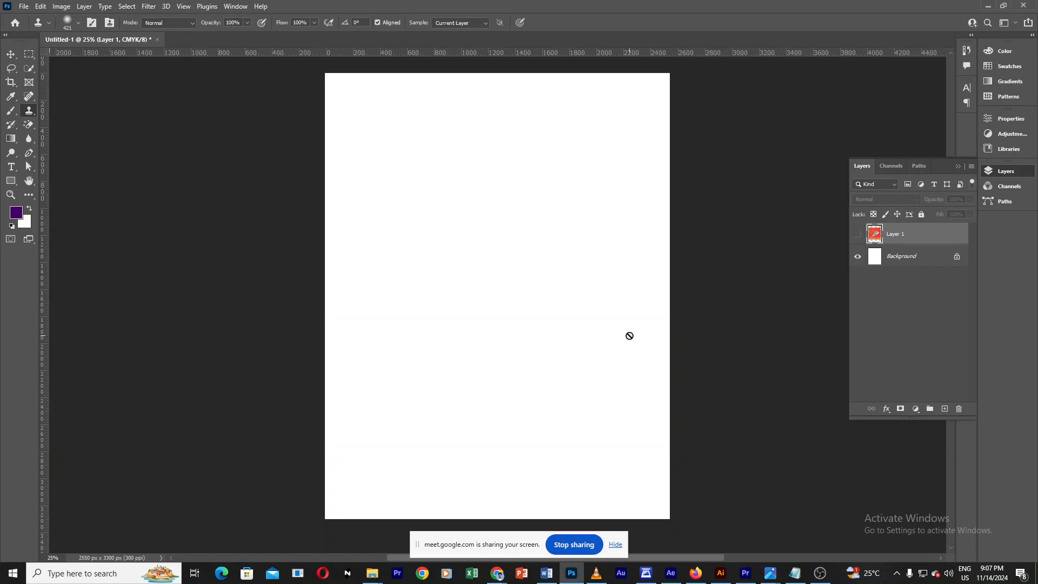
Step: Paste the copied lamb photo as a new layer and scale it to about 305% so it spans the page width
{"action": "key", "text": "ctrl+v"}
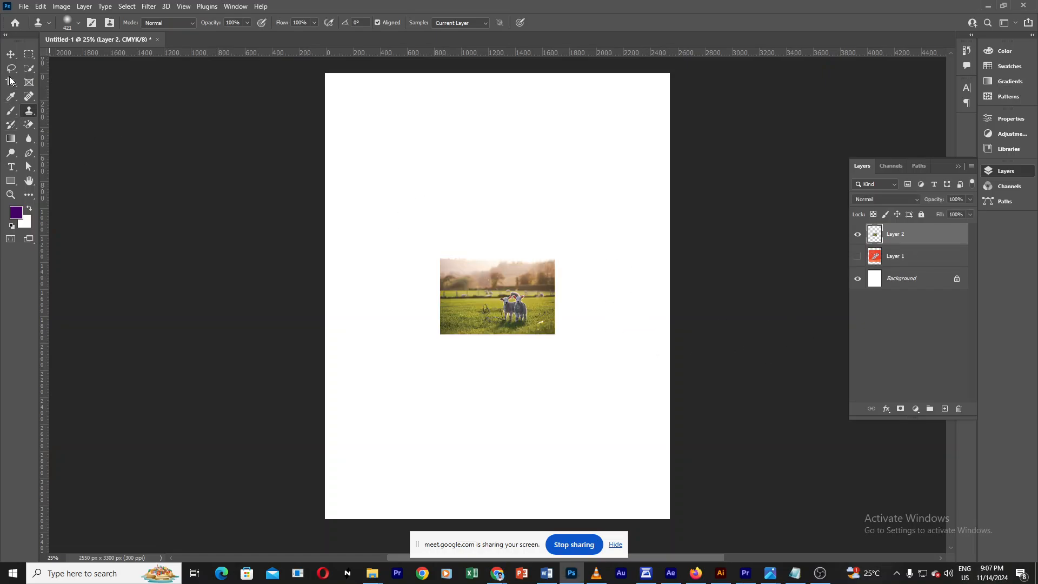
{"action": "left_click", "coordinate": [12, 54]}
{"action": "mouse_move", "coordinate": [506, 313]}
{"action": "left_mouse_down"}
{"action": "mouse_move", "coordinate": [500, 325]}
{"action": "mouse_move", "coordinate": [514, 274]}
{"action": "mouse_move", "coordinate": [690, 394]}
{"action": "mouse_move", "coordinate": [654, 384]}
{"action": "mouse_move", "coordinate": [670, 390]}
{"action": "left_mouse_up"}
{"action": "key", "text": "ctrl+t"}
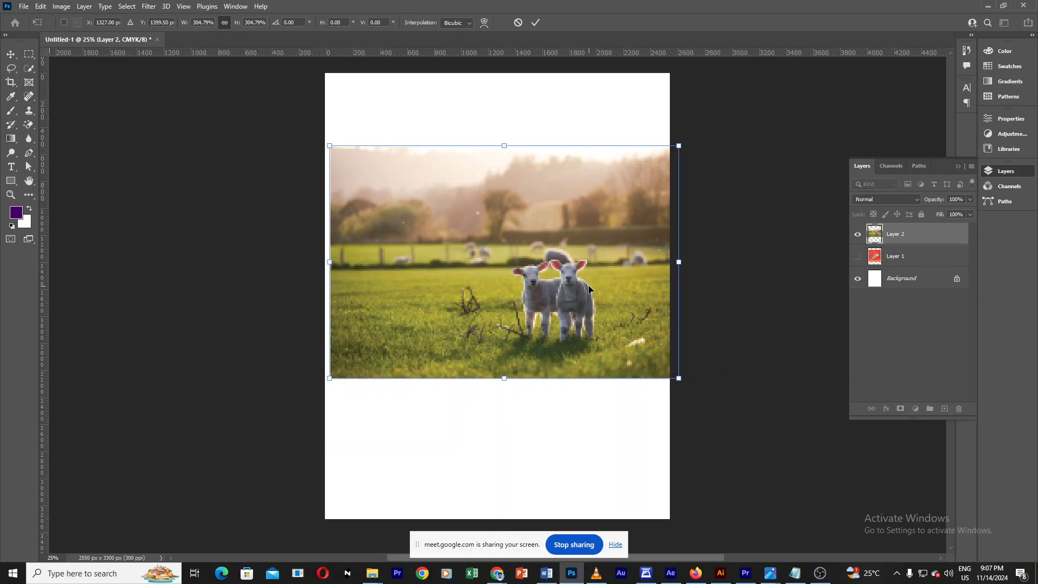
{"action": "left_click_drag", "start_coordinate": [589, 289], "coordinate": [584, 292]}
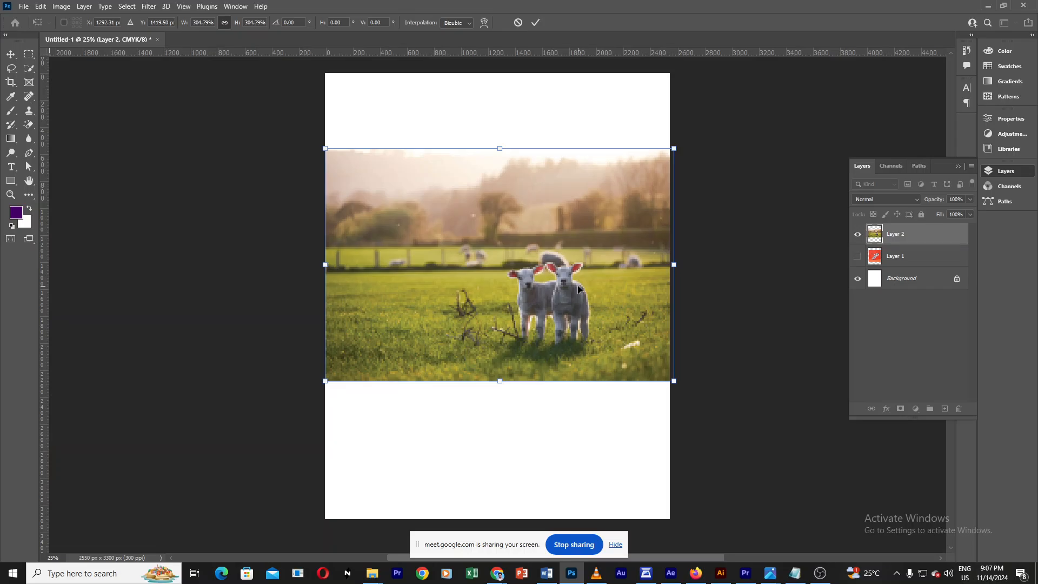
{"action": "key", "text": "Return"}
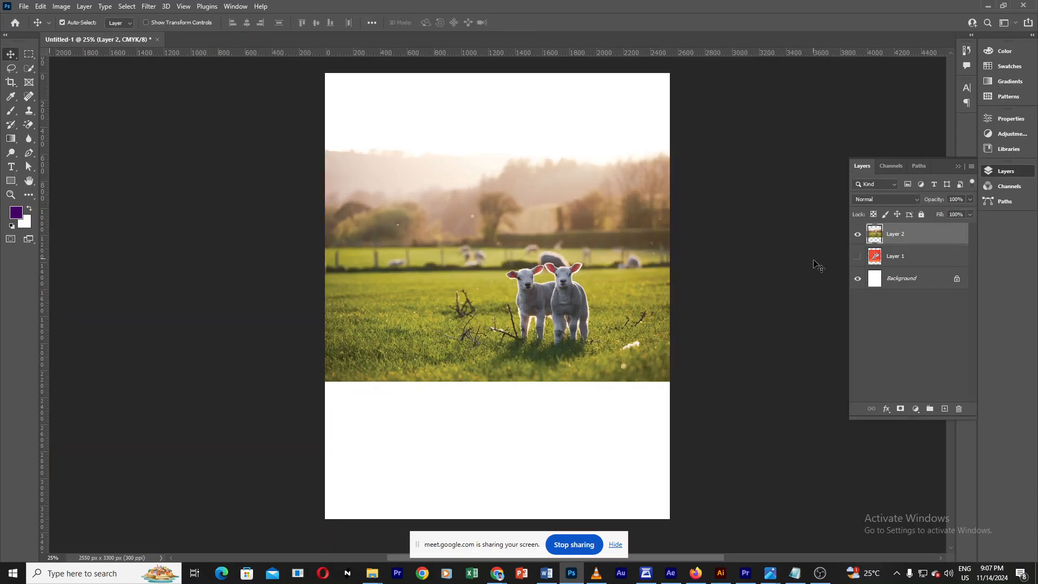
{"action": "left_click", "coordinate": [521, 275], "text": "ctrl"}
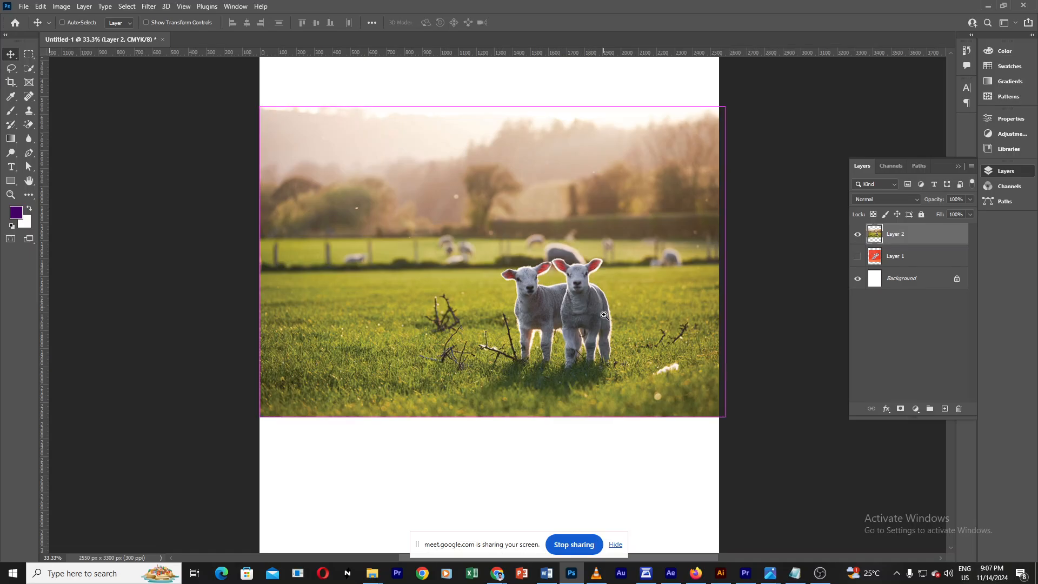
{"action": "left_click", "coordinate": [620, 314], "text": "ctrl"}
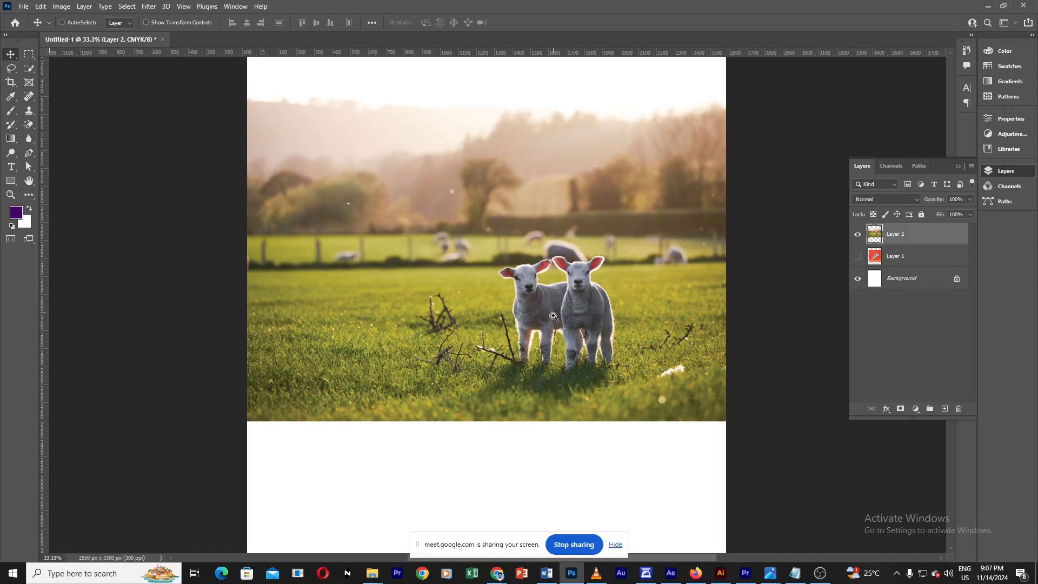
{"action": "left_click_drag", "start_coordinate": [671, 332], "coordinate": [589, 317]}
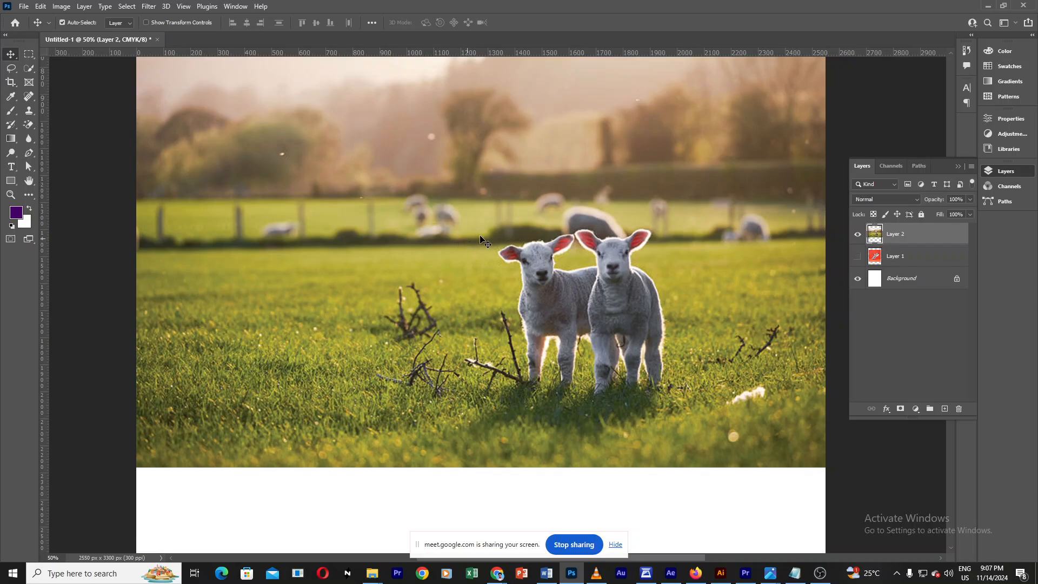
{"action": "scroll", "coordinate": [631, 292], "scroll_direction": "down", "scroll_amount": 3}
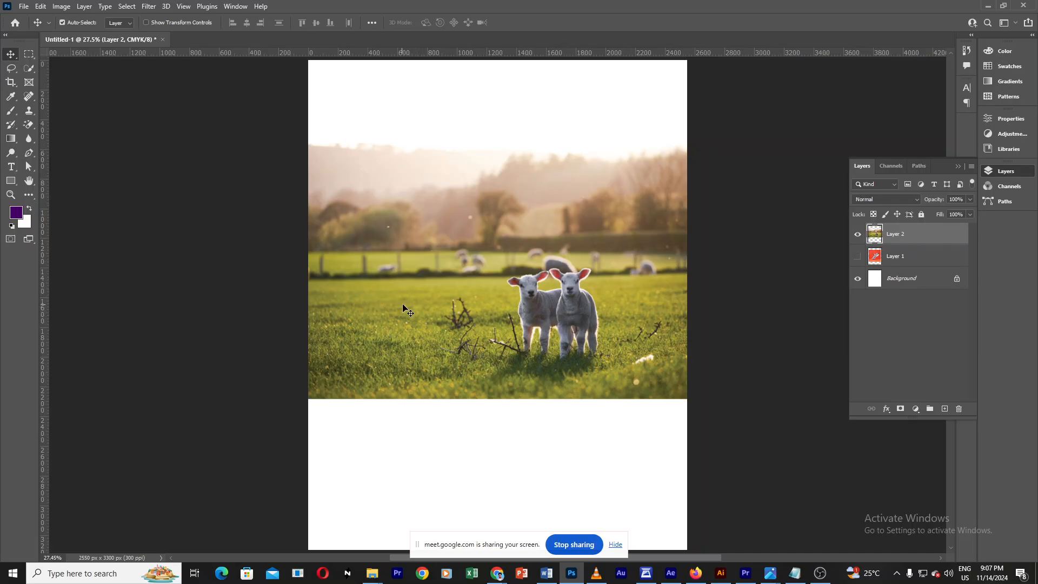
Step: Select the Clone Stamp Tool
{"action": "left_click", "coordinate": [29, 110]}
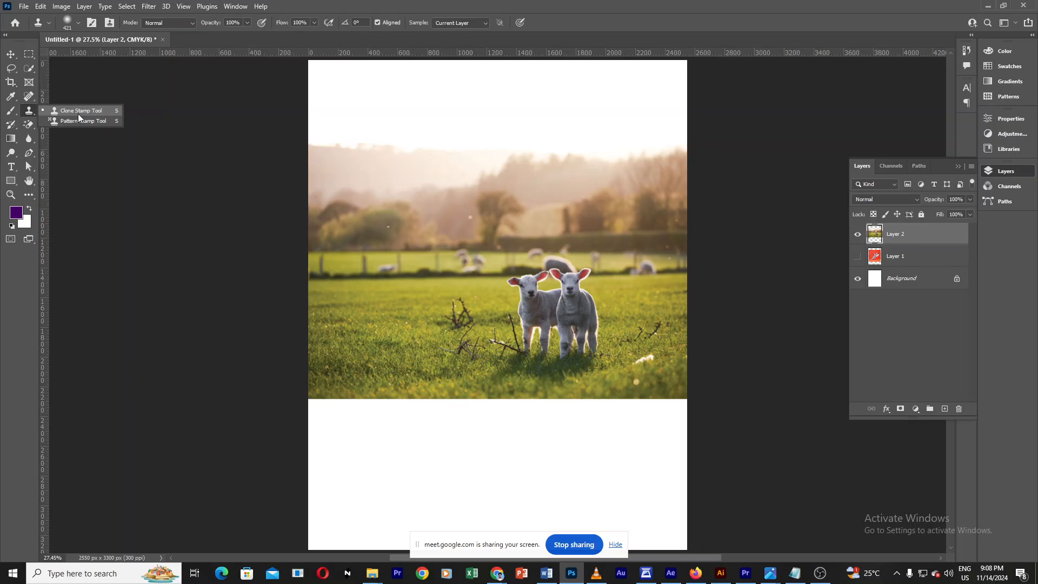
{"action": "left_click", "coordinate": [78, 112]}
{"action": "left_click", "coordinate": [29, 111]}
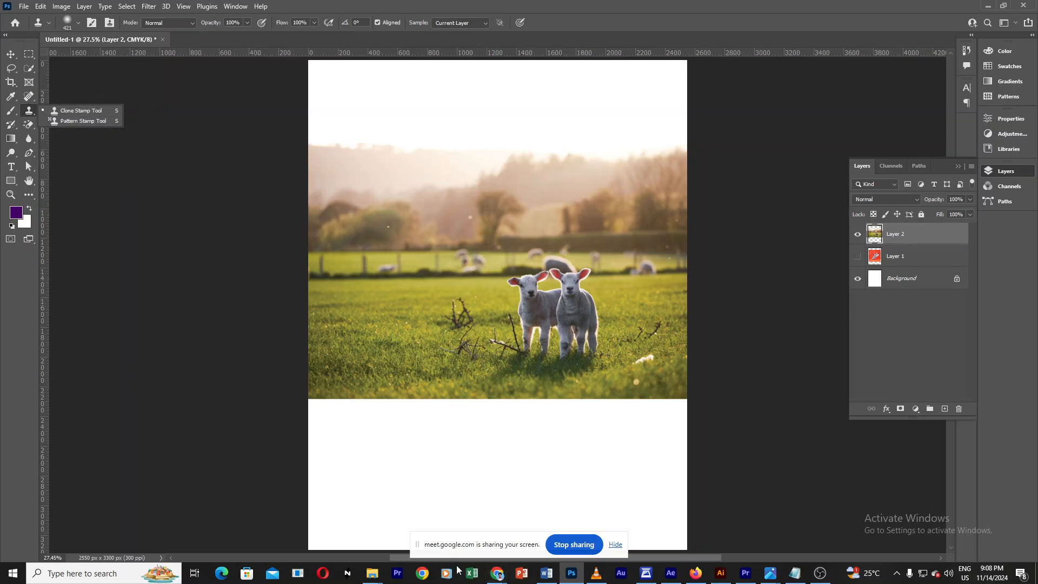
Step: Switch to the Meet tab, admit the waiting participant, and return to the Photoshop document
{"action": "mouse_move", "coordinate": [495, 579]}
{"action": "left_click", "coordinate": [453, 529]}
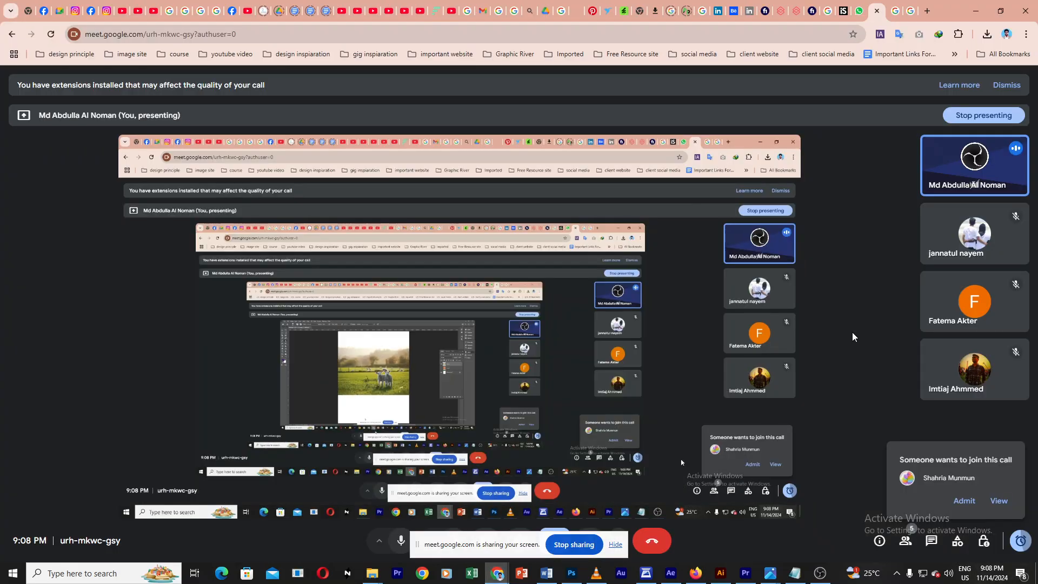
{"action": "left_click", "coordinate": [964, 501]}
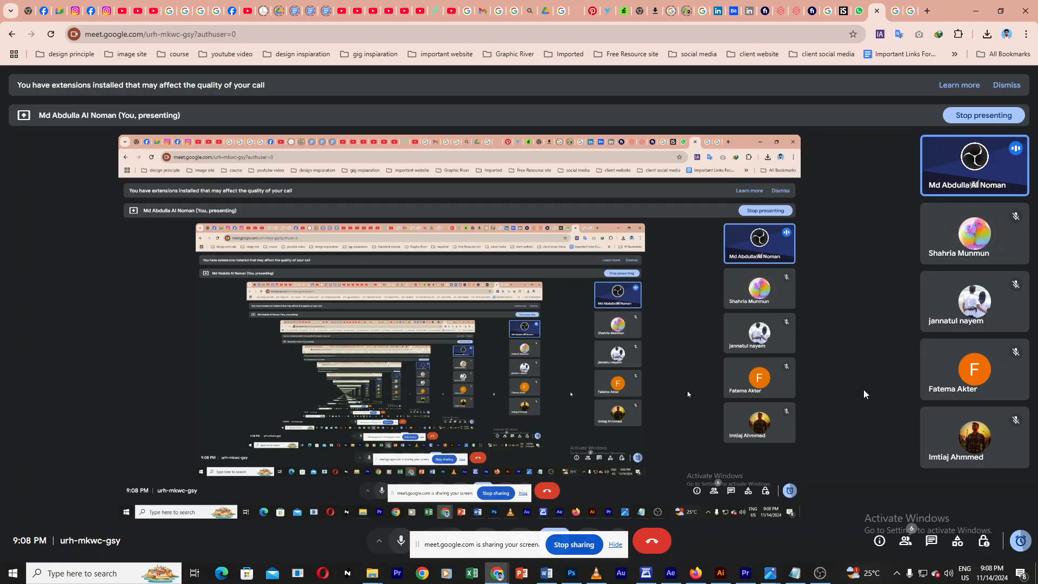
{"action": "left_click", "coordinate": [576, 576]}
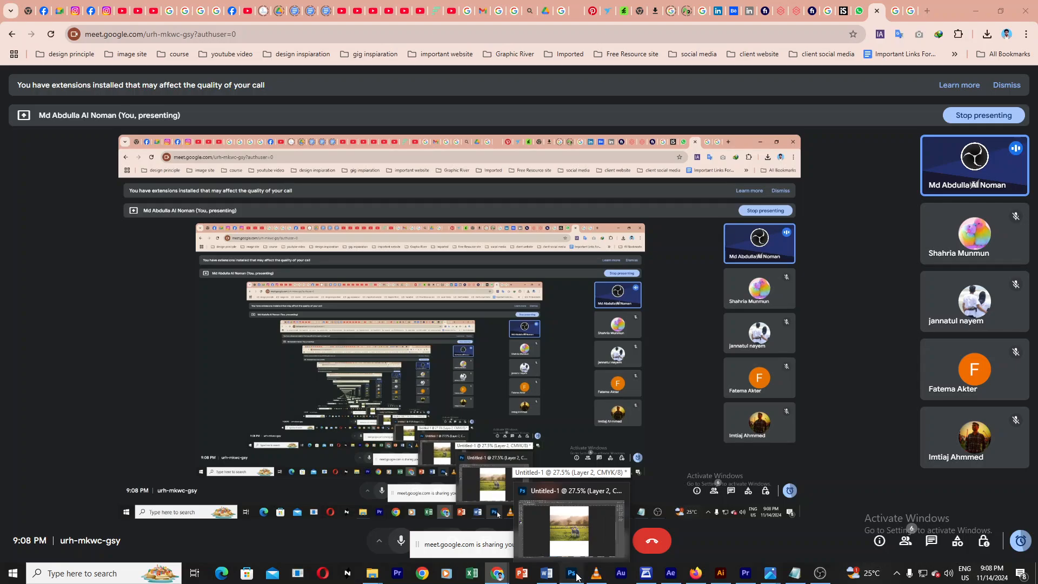
{"action": "left_click", "coordinate": [595, 301], "text": "ctrl"}
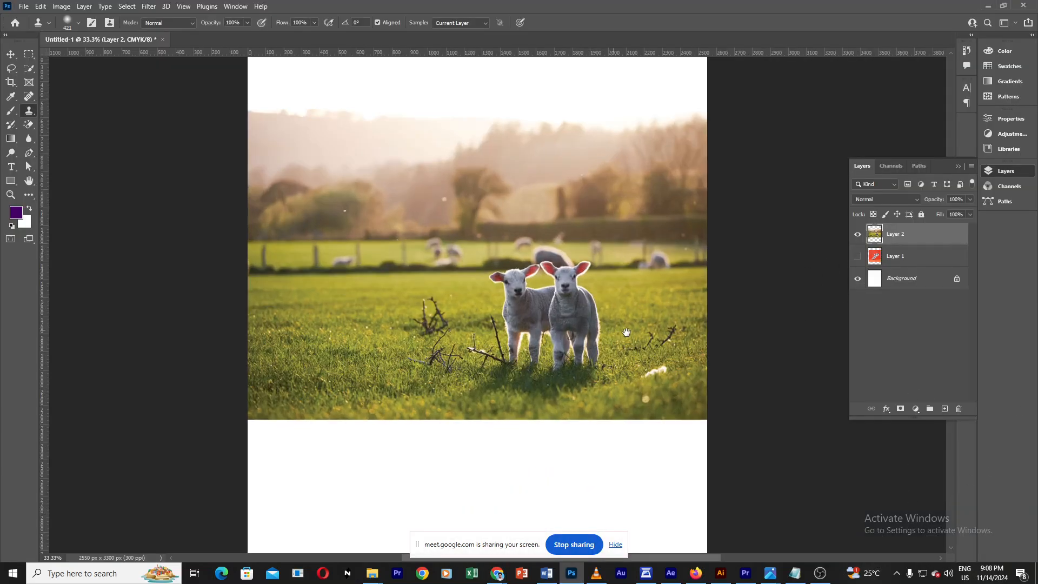
{"action": "left_click_drag", "start_coordinate": [611, 329], "coordinate": [637, 339]}
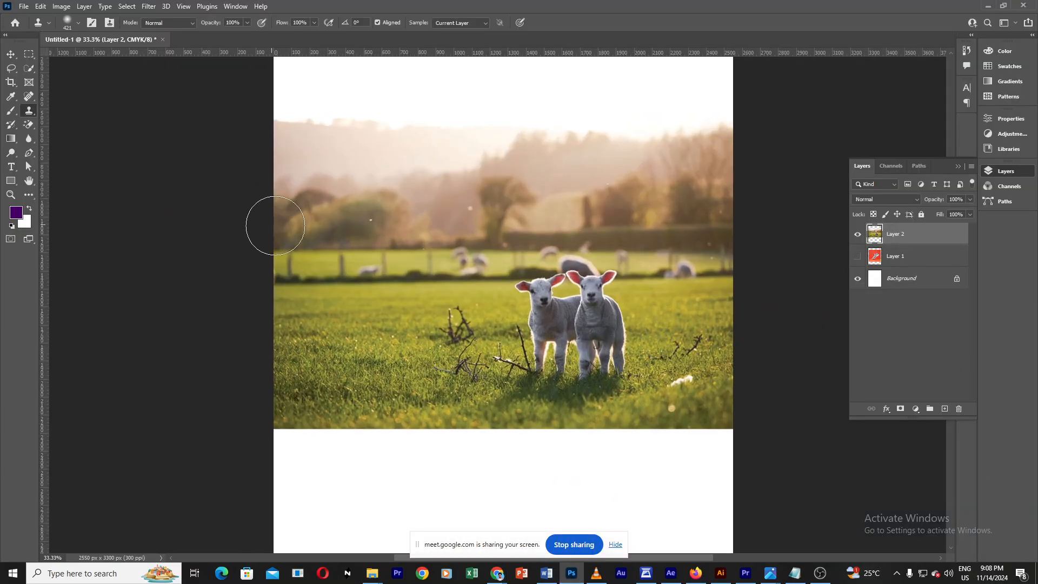
{"action": "left_click", "coordinate": [11, 111]}
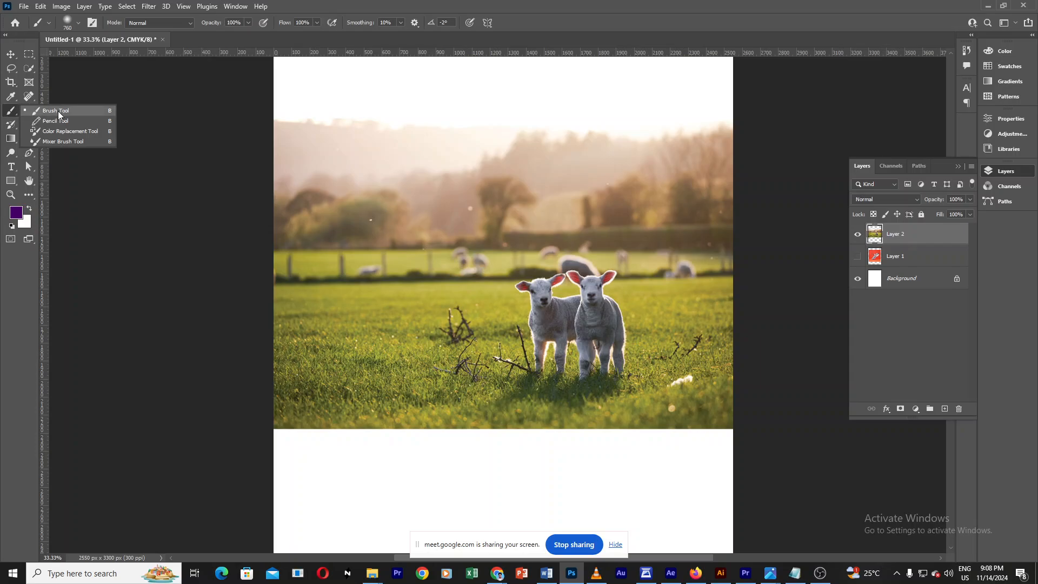
{"action": "left_click", "coordinate": [10, 114]}
{"action": "right_click", "coordinate": [28, 112]}
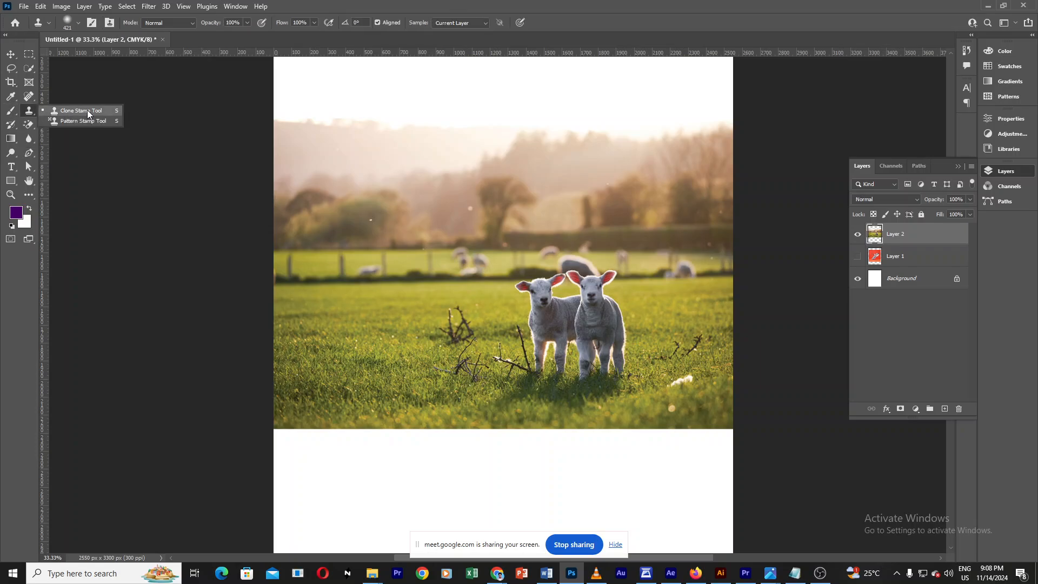
{"action": "left_click", "coordinate": [88, 112]}
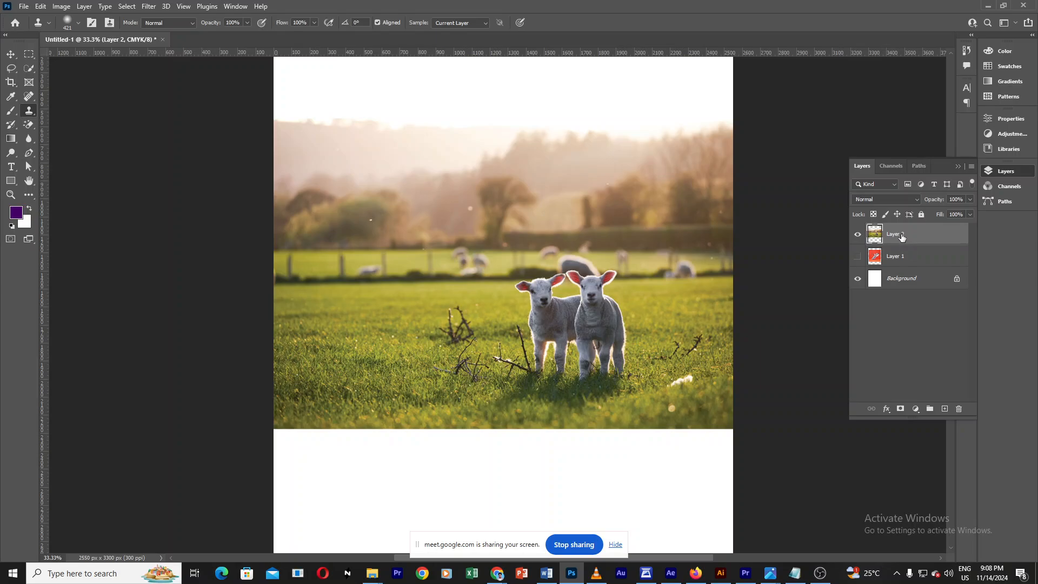
Step: Try stamping on the lambs before defining a clone source, then dismiss the alert
{"action": "left_click_drag", "start_coordinate": [603, 326], "coordinate": [609, 326]}
{"action": "left_click", "coordinate": [590, 289]}
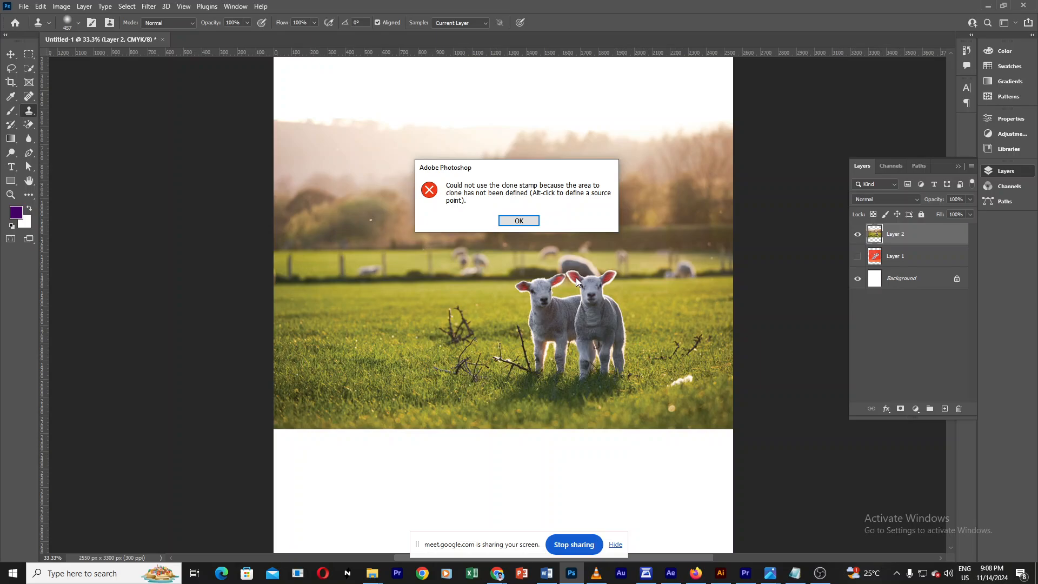
{"action": "left_click", "coordinate": [520, 221]}
Step: Try cloning on the Background layer, then reselect Layer 2
{"action": "mouse_move", "coordinate": [573, 325]}
{"action": "left_mouse_down"}
{"action": "mouse_move", "coordinate": [627, 335]}
{"action": "mouse_move", "coordinate": [589, 336]}
{"action": "left_mouse_up"}
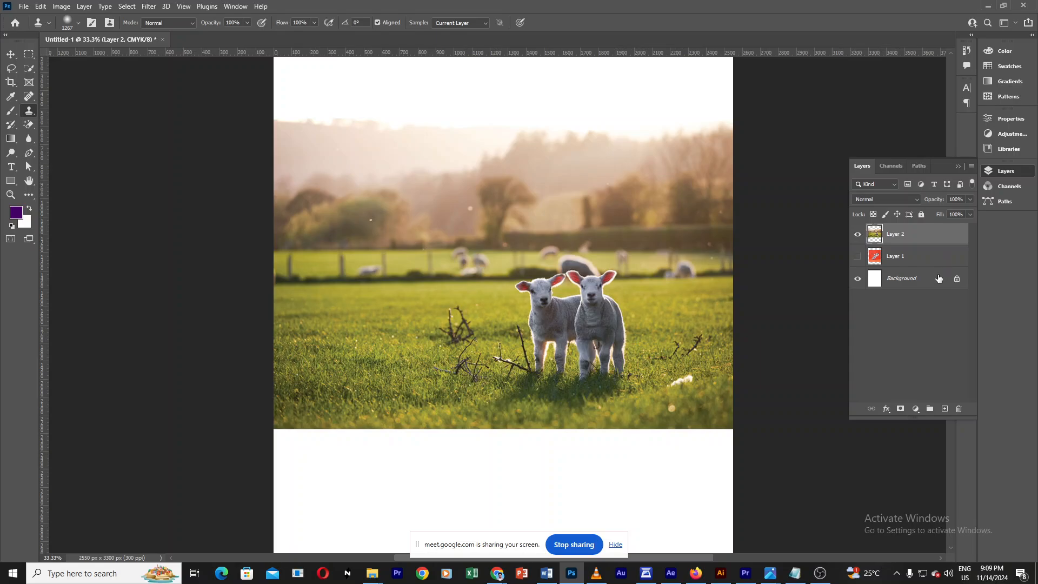
{"action": "left_click", "coordinate": [937, 278]}
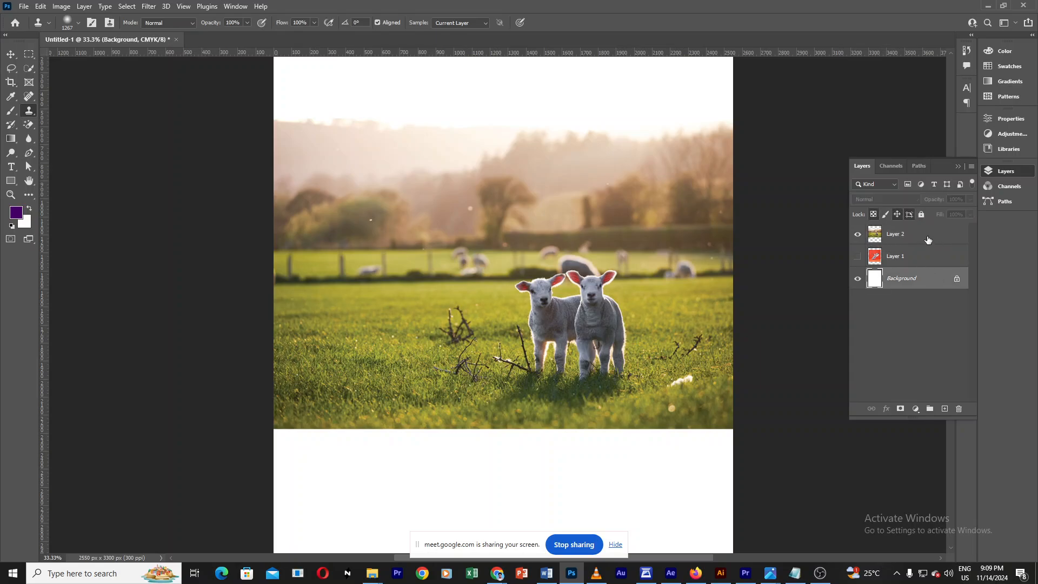
{"action": "left_click", "coordinate": [569, 309], "text": "alt"}
{"action": "left_click_drag", "start_coordinate": [597, 340], "coordinate": [468, 350]}
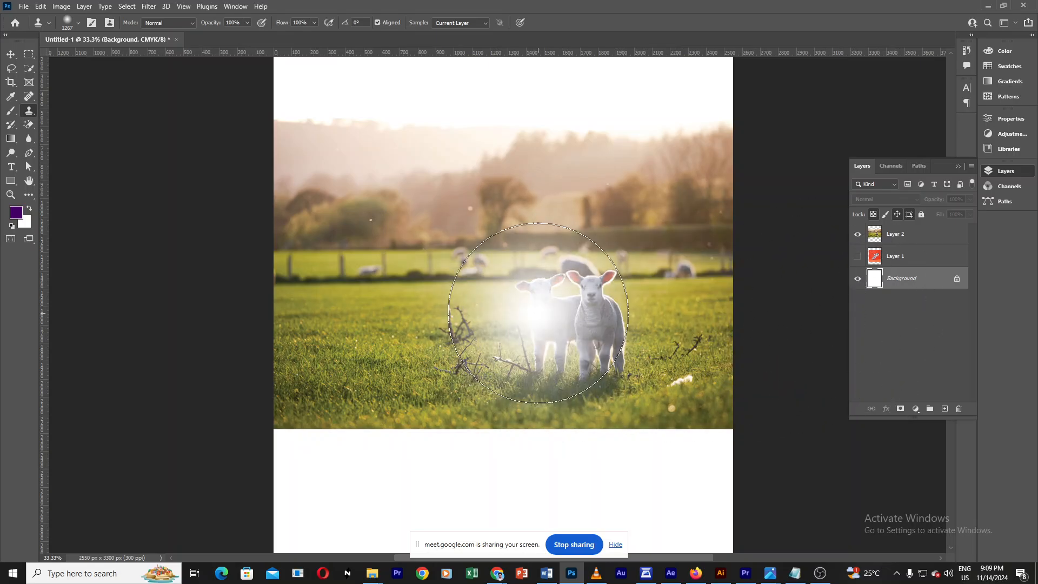
{"action": "left_click", "coordinate": [918, 239]}
{"action": "left_click", "coordinate": [858, 239]}
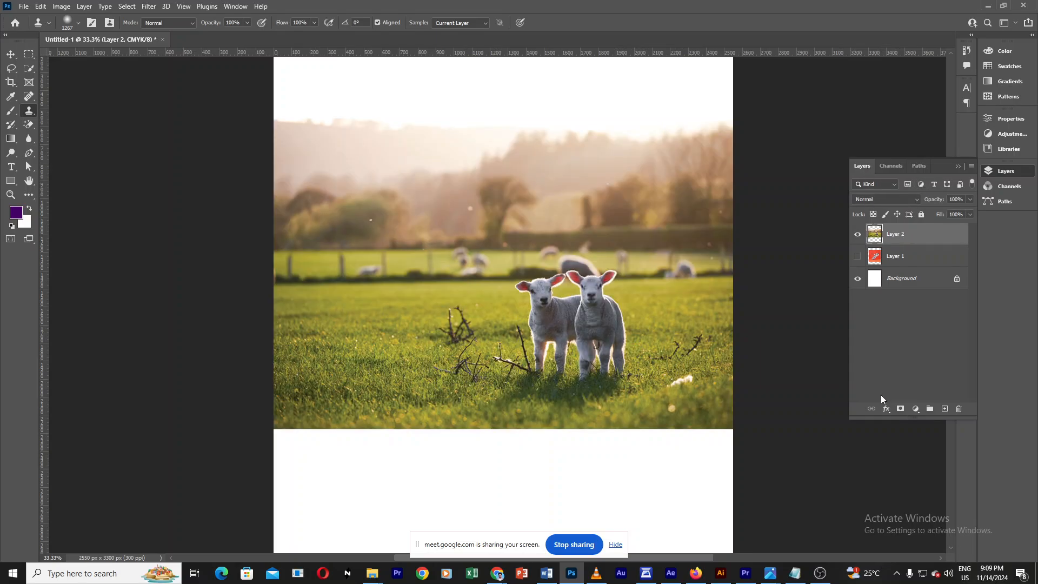
Step: Sample the two lambs as the clone source and stamp a copy of them onto the grass at the field's left side
{"action": "left_click_drag", "start_coordinate": [882, 419], "coordinate": [887, 499]}
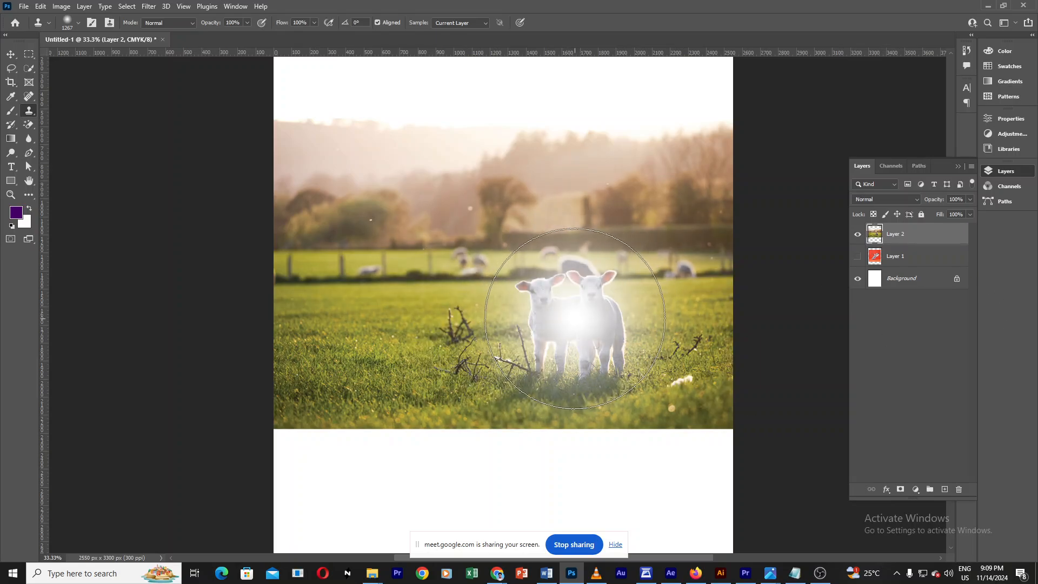
{"action": "key", "text": "alt"}
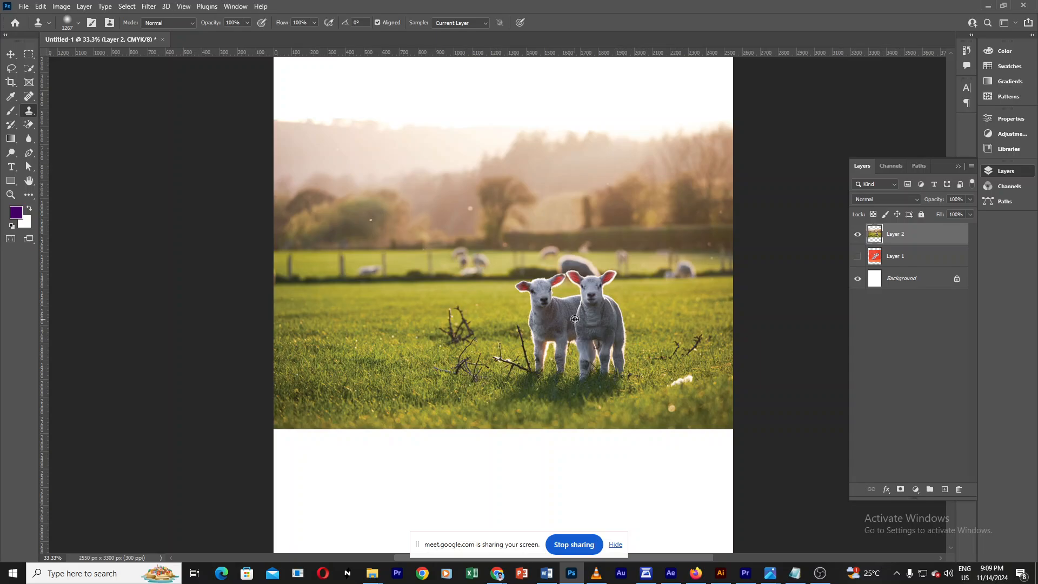
{"action": "mouse_move", "coordinate": [574, 319]}
{"action": "left_mouse_down"}
{"action": "mouse_move", "coordinate": [496, 229]}
{"action": "mouse_move", "coordinate": [411, 217]}
{"action": "mouse_move", "coordinate": [370, 238]}
{"action": "mouse_move", "coordinate": [373, 319]}
{"action": "mouse_move", "coordinate": [365, 320]}
{"action": "mouse_move", "coordinate": [574, 319]}
{"action": "mouse_move", "coordinate": [570, 336]}
{"action": "mouse_move", "coordinate": [365, 336]}
{"action": "mouse_move", "coordinate": [366, 254]}
{"action": "mouse_move", "coordinate": [383, 204]}
{"action": "mouse_move", "coordinate": [377, 249]}
{"action": "left_mouse_up"}
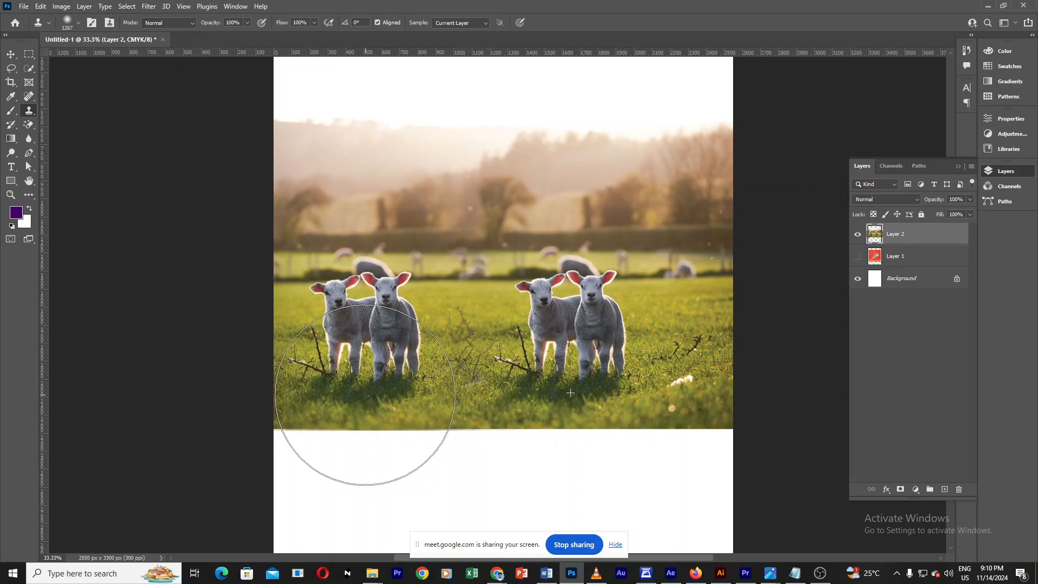
{"action": "left_click", "coordinate": [11, 54]}
{"action": "left_click", "coordinate": [827, 354]}
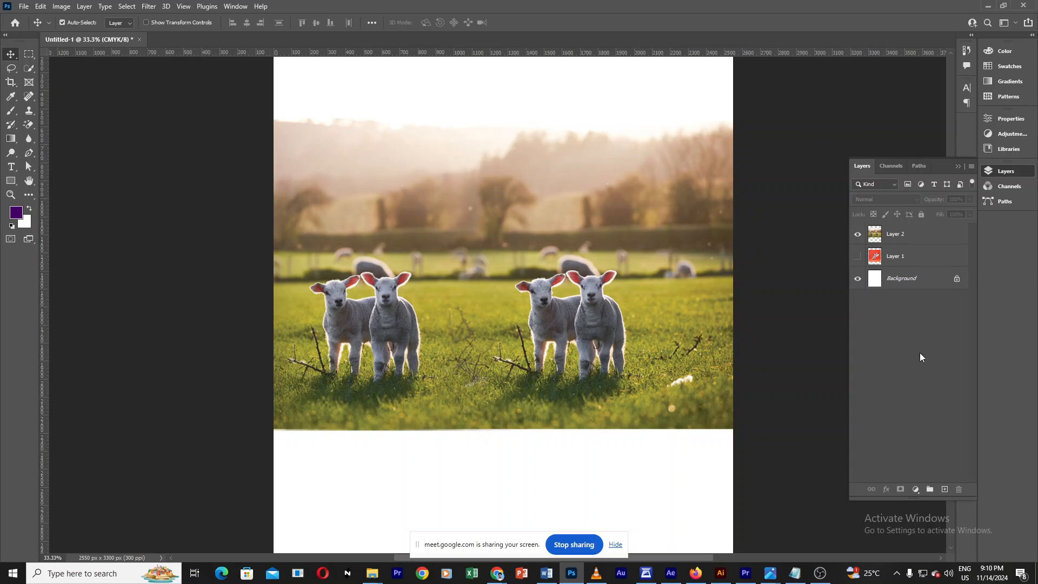
Step: Check the Meet call window and return to the Photoshop document
{"action": "mouse_move", "coordinate": [497, 572]}
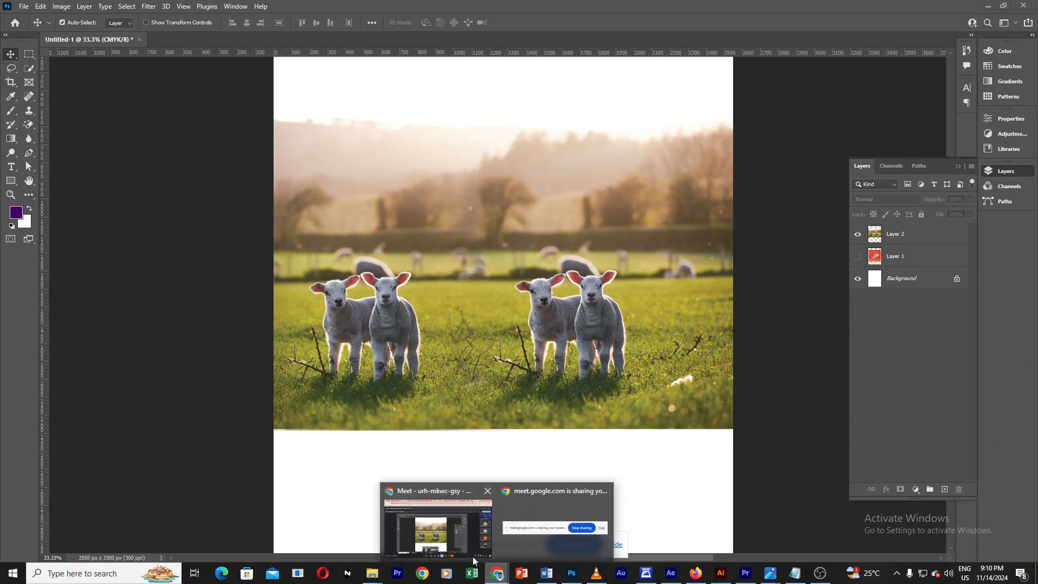
{"action": "left_click", "coordinate": [438, 522]}
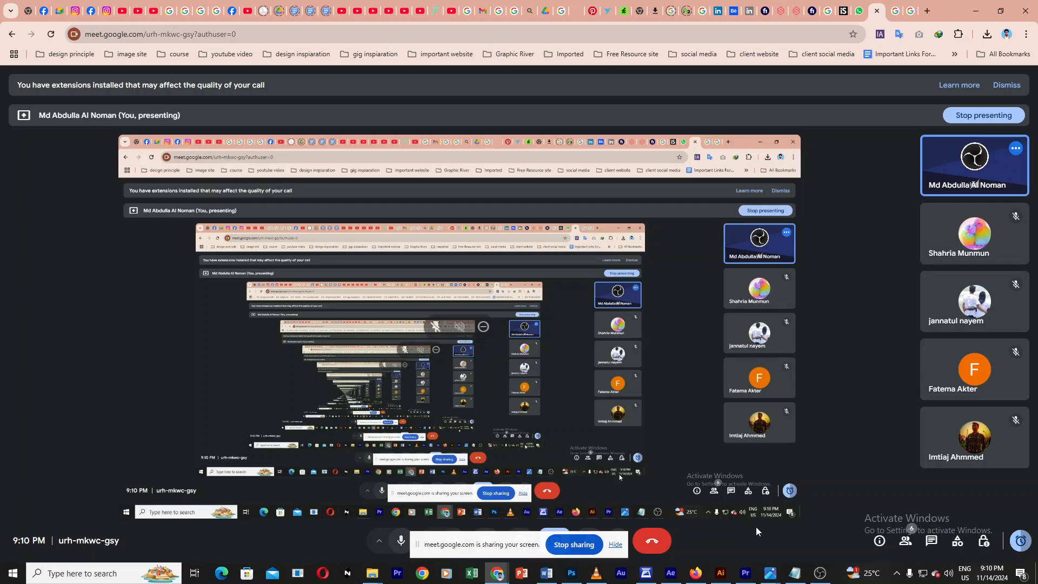
{"action": "left_click", "coordinate": [572, 577]}
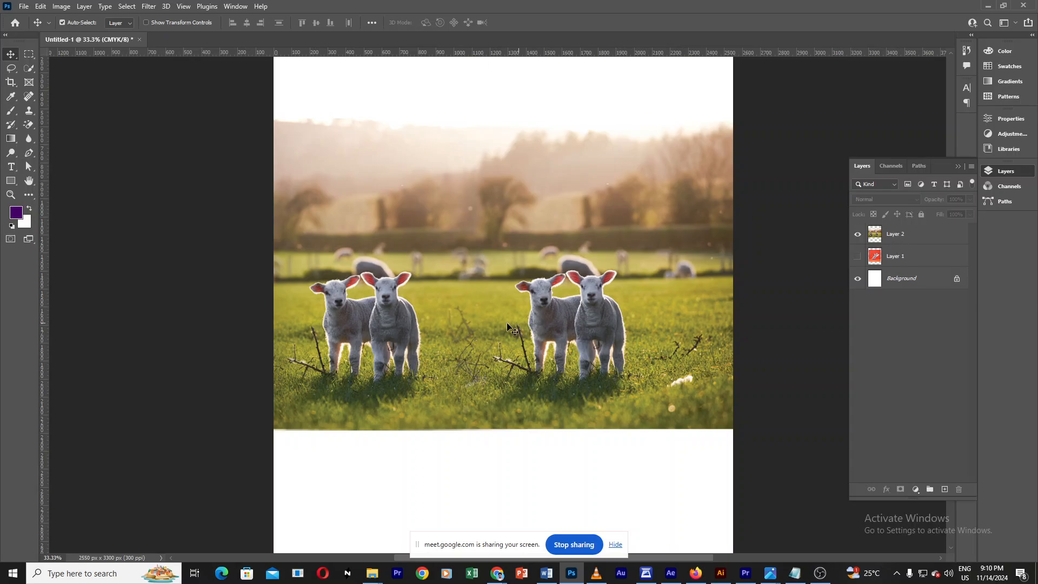
Step: Select Layer 2 and the Clone Stamp tool, sample grass and stamp it over the right-hand pair of lambs
{"action": "left_click", "coordinate": [896, 235]}
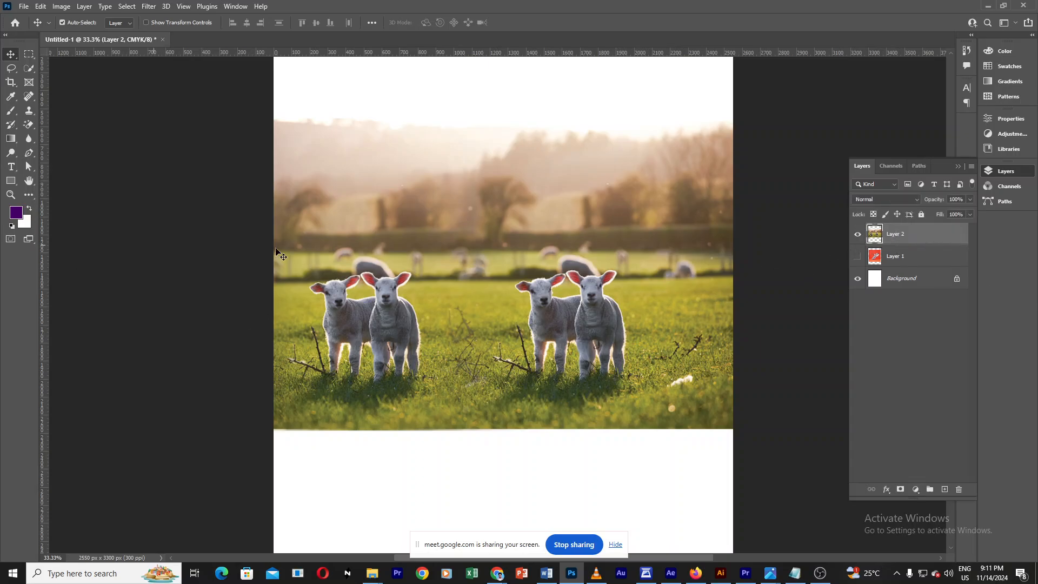
{"action": "left_click", "coordinate": [29, 111]}
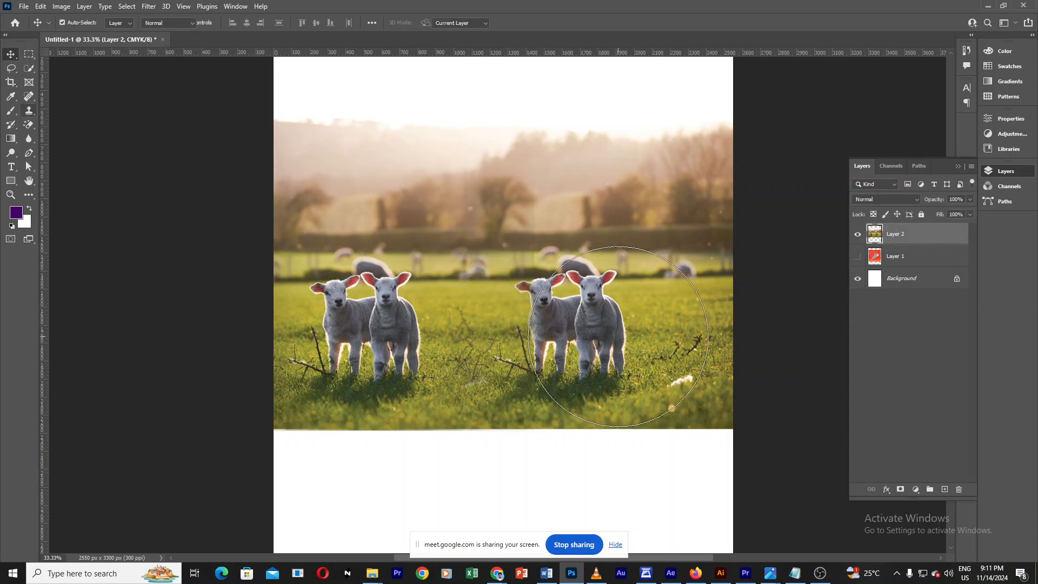
{"action": "left_click_drag", "start_coordinate": [616, 336], "coordinate": [572, 325]}
{"action": "mouse_move", "coordinate": [641, 325]}
{"action": "left_mouse_down"}
{"action": "mouse_move", "coordinate": [631, 321]}
{"action": "mouse_move", "coordinate": [656, 311]}
{"action": "left_mouse_up"}
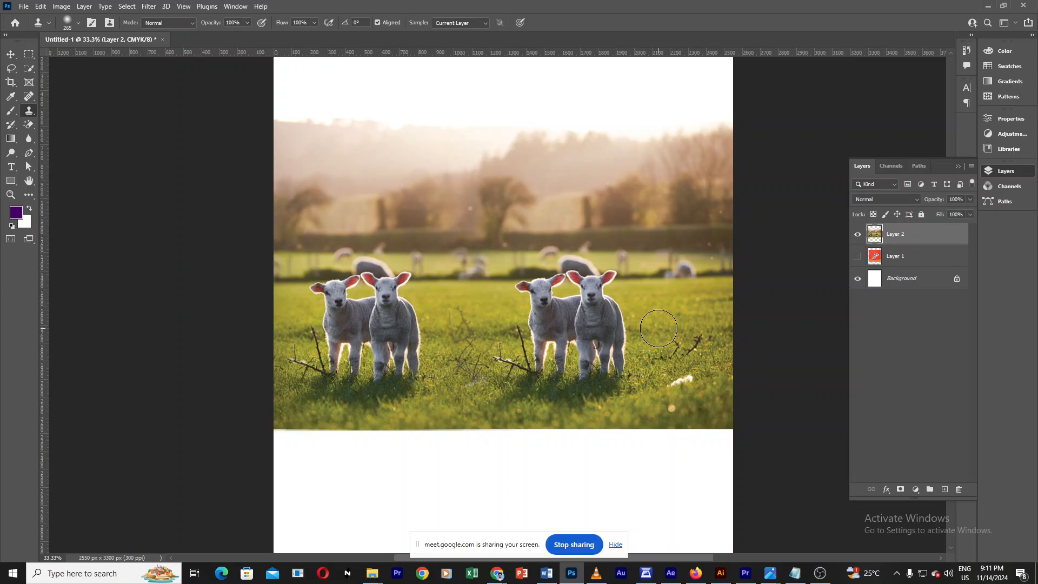
{"action": "left_click", "coordinate": [658, 329], "text": "alt"}
{"action": "mouse_move", "coordinate": [659, 332]}
{"action": "left_mouse_down"}
{"action": "mouse_move", "coordinate": [581, 334]}
{"action": "mouse_move", "coordinate": [587, 320]}
{"action": "mouse_move", "coordinate": [610, 321]}
{"action": "mouse_move", "coordinate": [608, 305]}
{"action": "mouse_move", "coordinate": [613, 312]}
{"action": "mouse_move", "coordinate": [574, 289]}
{"action": "mouse_move", "coordinate": [607, 281]}
{"action": "left_mouse_up"}
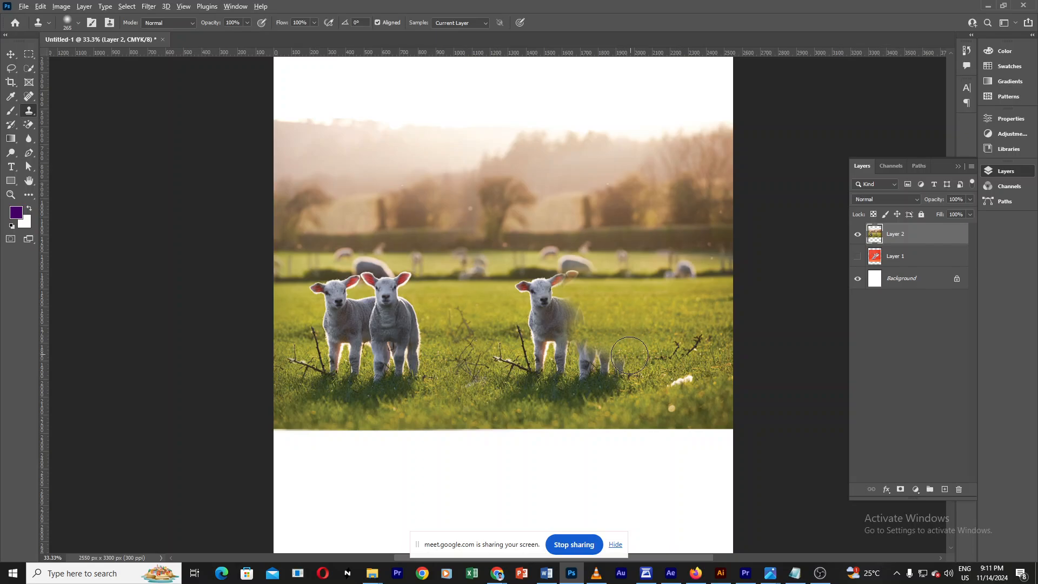
{"action": "left_click_drag", "start_coordinate": [630, 349], "coordinate": [621, 361]}
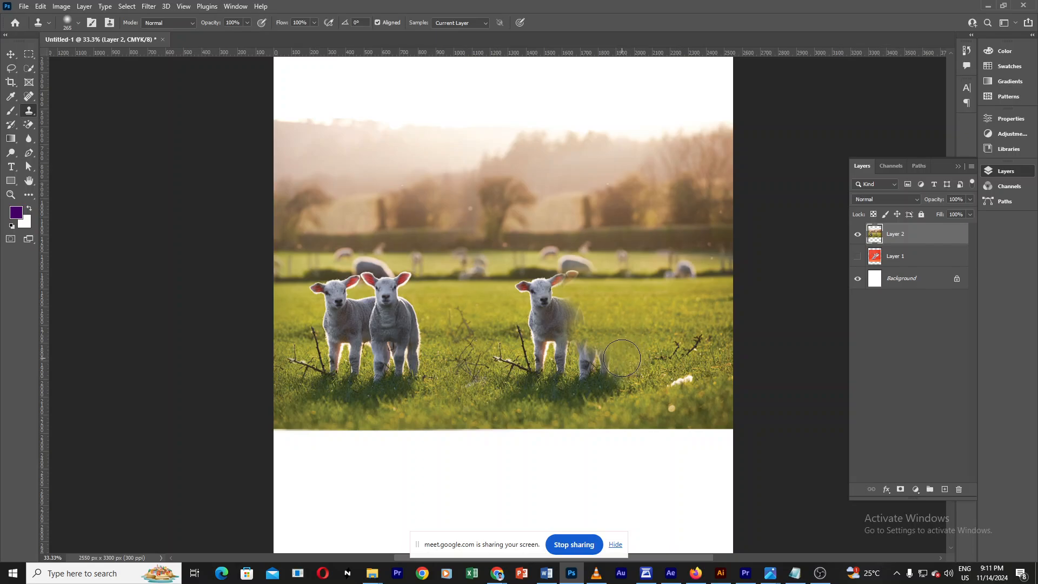
Step: Keep sampling nearby grass and stamping over the rest of the right-hand lambs' bodies, with a smaller brush
{"action": "left_click", "coordinate": [654, 379], "text": "alt"}
{"action": "mouse_move", "coordinate": [621, 373]}
{"action": "left_mouse_down"}
{"action": "mouse_move", "coordinate": [601, 385]}
{"action": "mouse_move", "coordinate": [607, 345]}
{"action": "left_mouse_up"}
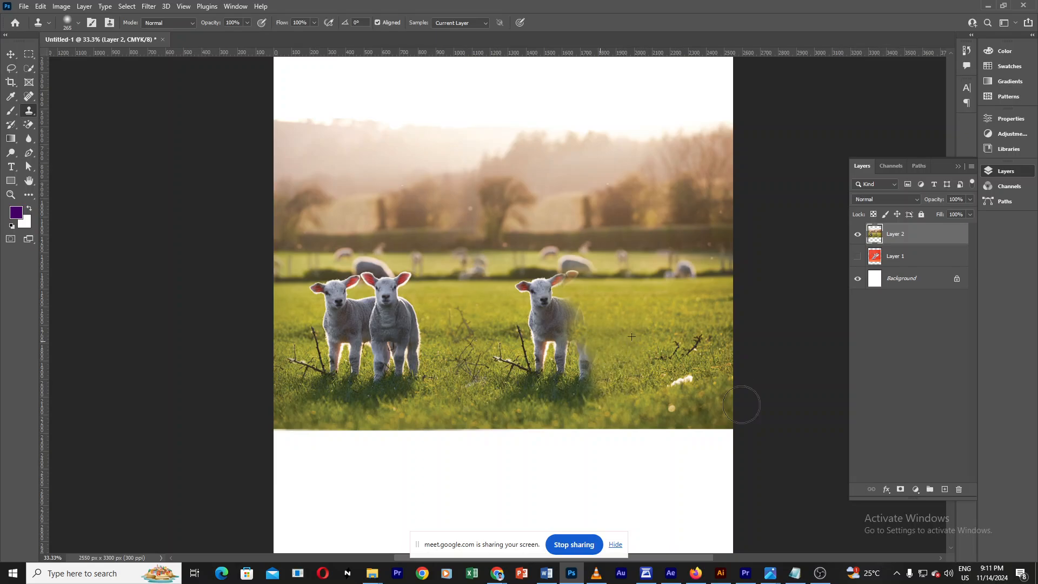
{"action": "left_click", "coordinate": [615, 415], "text": "alt"}
{"action": "mouse_move", "coordinate": [591, 410]}
{"action": "left_mouse_down"}
{"action": "mouse_move", "coordinate": [577, 413]}
{"action": "mouse_move", "coordinate": [594, 409]}
{"action": "mouse_move", "coordinate": [585, 414]}
{"action": "mouse_move", "coordinate": [593, 394]}
{"action": "mouse_move", "coordinate": [582, 374]}
{"action": "mouse_move", "coordinate": [591, 352]}
{"action": "mouse_move", "coordinate": [579, 356]}
{"action": "mouse_move", "coordinate": [567, 320]}
{"action": "mouse_move", "coordinate": [578, 316]}
{"action": "mouse_move", "coordinate": [565, 338]}
{"action": "mouse_move", "coordinate": [533, 335]}
{"action": "mouse_move", "coordinate": [592, 337]}
{"action": "mouse_move", "coordinate": [574, 338]}
{"action": "left_mouse_up"}
{"action": "left_click", "coordinate": [637, 406], "text": "alt"}
{"action": "left_click", "coordinate": [625, 331], "text": "alt"}
{"action": "right_click", "coordinate": [575, 337], "text": "alt"}
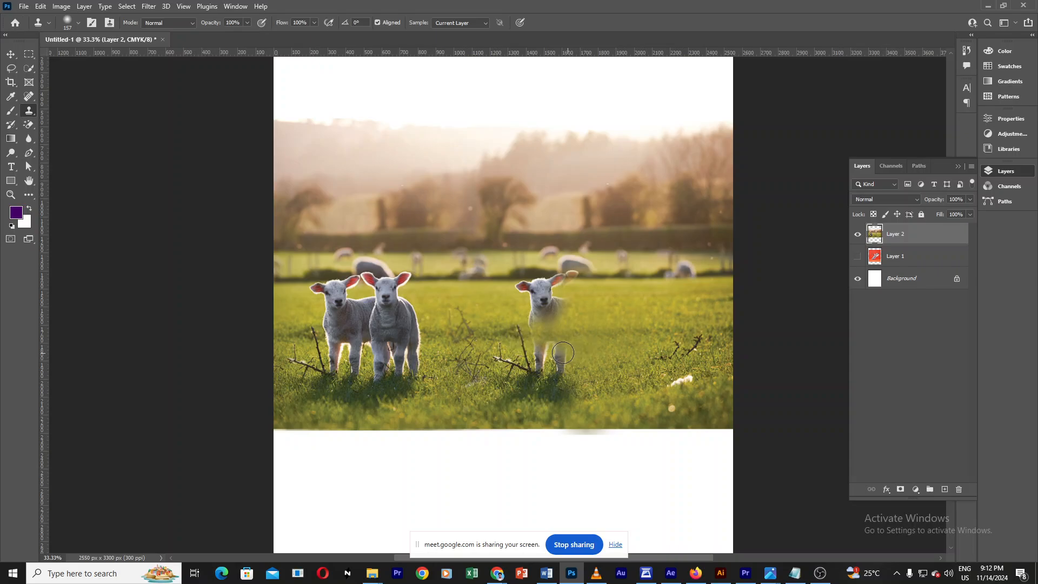
{"action": "mouse_move", "coordinate": [562, 353]}
{"action": "left_mouse_down"}
{"action": "mouse_move", "coordinate": [572, 383]}
{"action": "mouse_move", "coordinate": [544, 380]}
{"action": "mouse_move", "coordinate": [538, 344]}
{"action": "mouse_move", "coordinate": [565, 346]}
{"action": "left_mouse_up"}
{"action": "left_click", "coordinate": [572, 383], "text": "alt"}
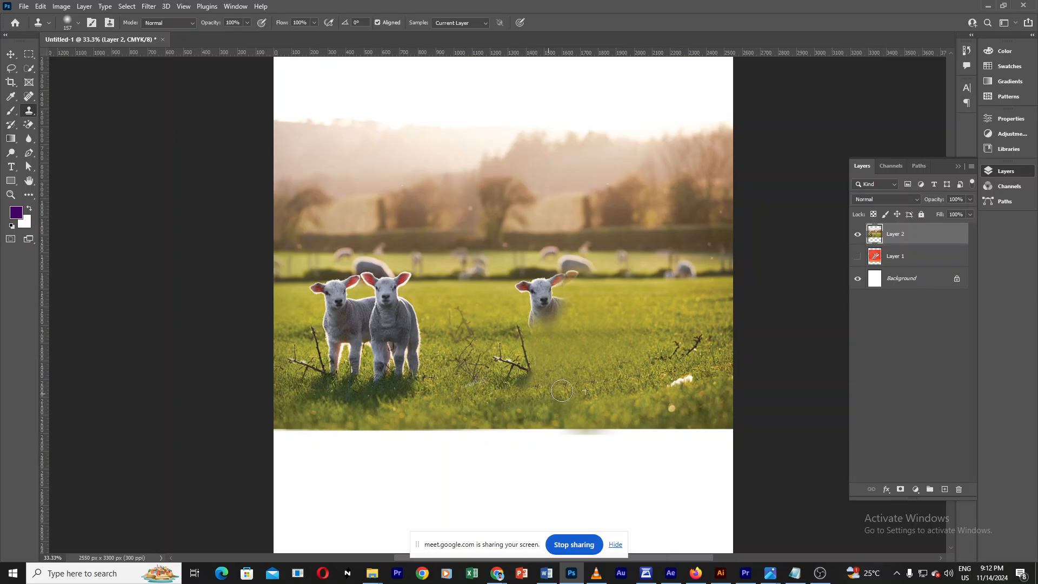
{"action": "left_click_drag", "start_coordinate": [574, 359], "coordinate": [586, 357]}
{"action": "left_click", "coordinate": [604, 304], "text": "alt"}
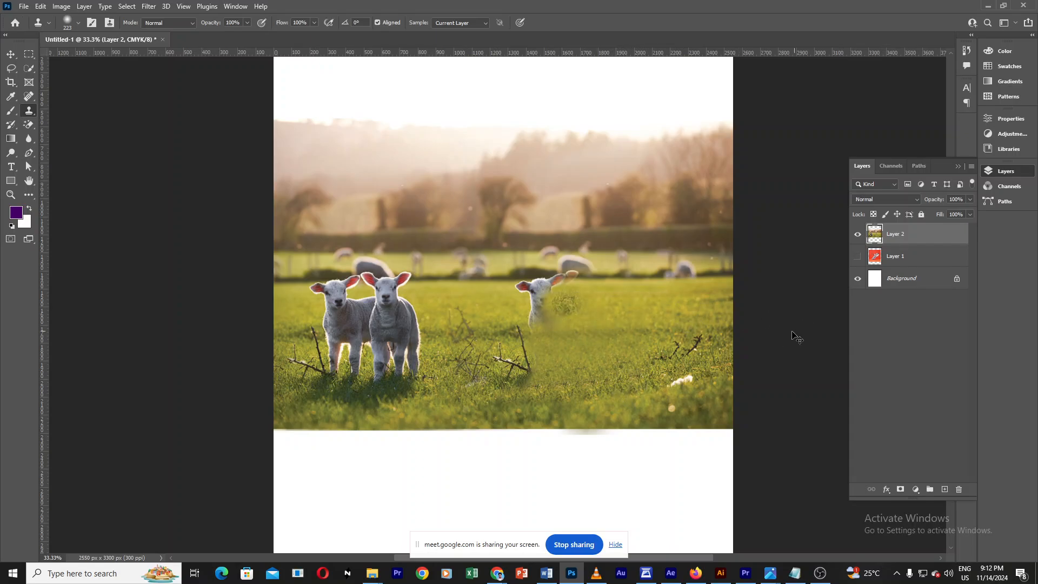
{"action": "left_click", "coordinate": [596, 325]}
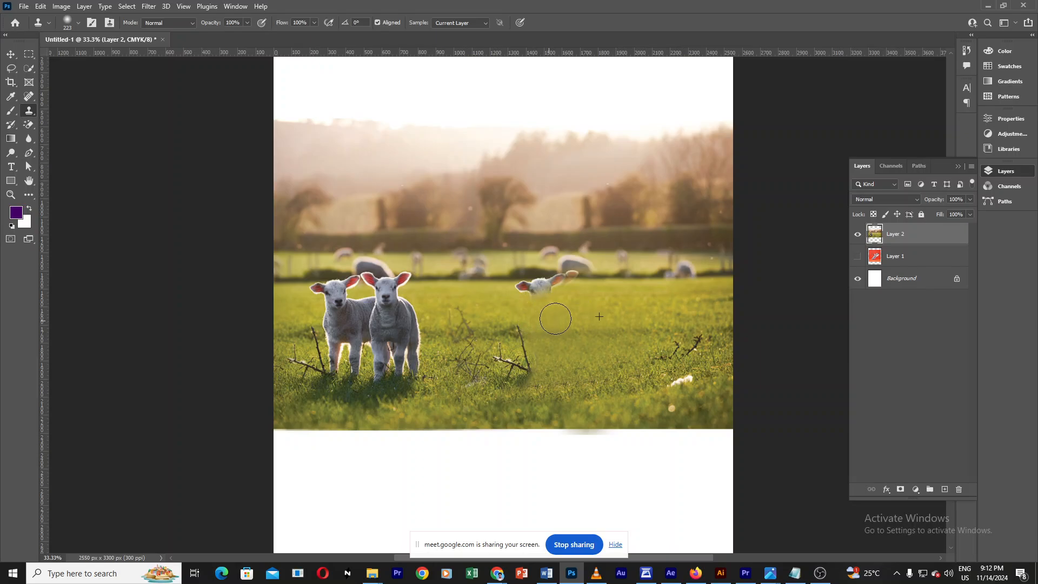
Step: Clone grass and hedge over the remaining lamb head near the fence line, undoing one stroke
{"action": "left_click_drag", "start_coordinate": [538, 297], "coordinate": [536, 290]}
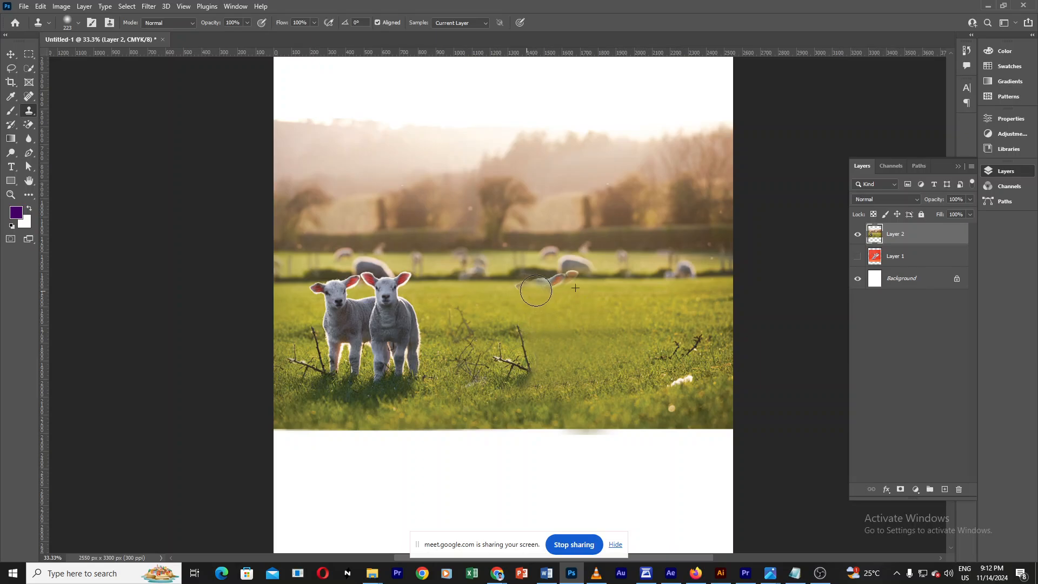
{"action": "left_click", "coordinate": [547, 283]}
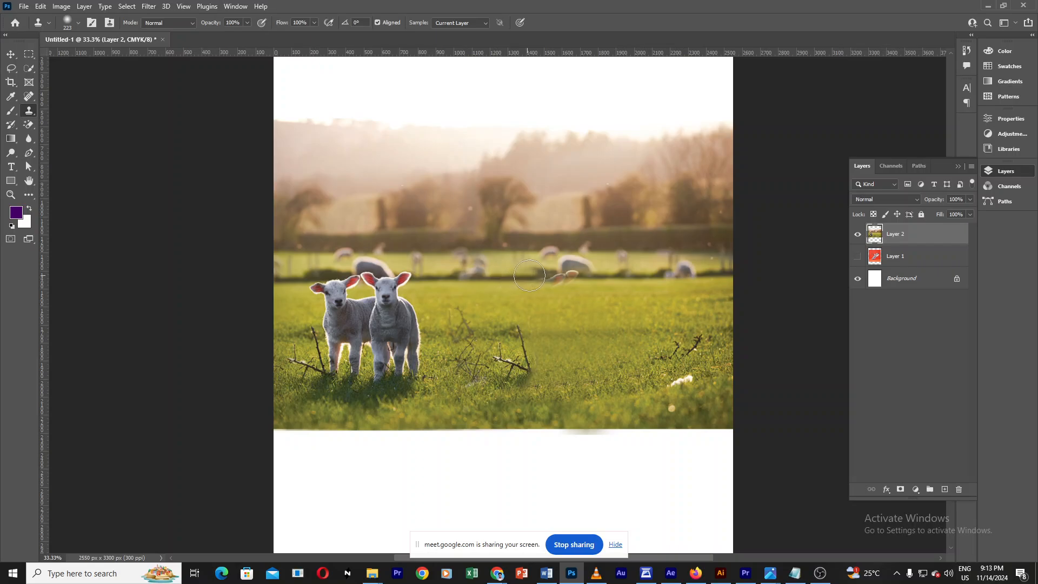
{"action": "mouse_move", "coordinate": [535, 275]}
{"action": "left_mouse_down"}
{"action": "mouse_move", "coordinate": [549, 274]}
{"action": "mouse_move", "coordinate": [526, 284]}
{"action": "mouse_move", "coordinate": [584, 276]}
{"action": "mouse_move", "coordinate": [551, 283]}
{"action": "left_mouse_up"}
{"action": "key", "text": "ctrl+z"}
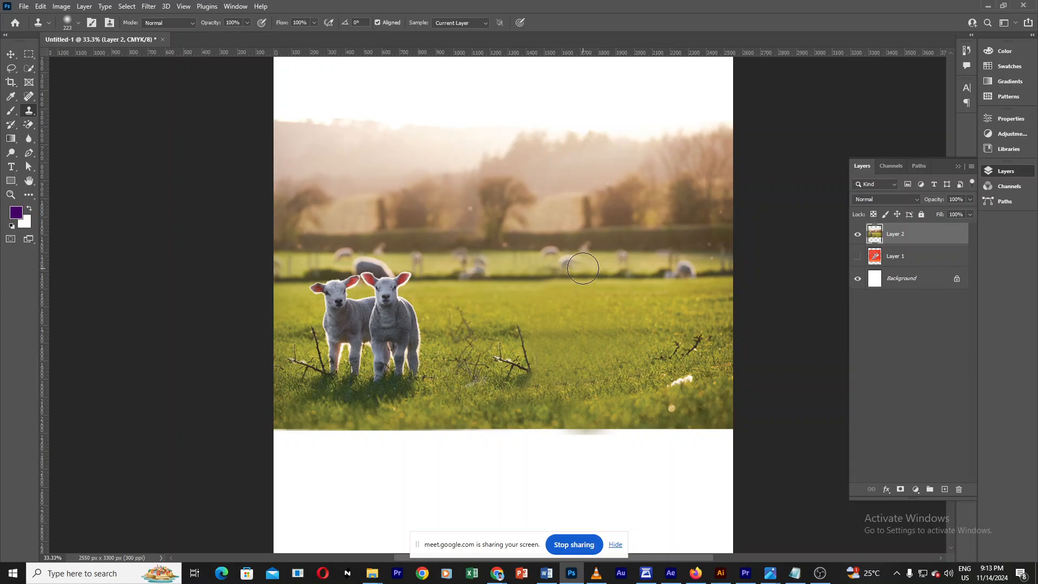
{"action": "mouse_move", "coordinate": [568, 266]}
{"action": "left_mouse_down"}
{"action": "mouse_move", "coordinate": [583, 266]}
{"action": "mouse_move", "coordinate": [575, 262]}
{"action": "left_mouse_up"}
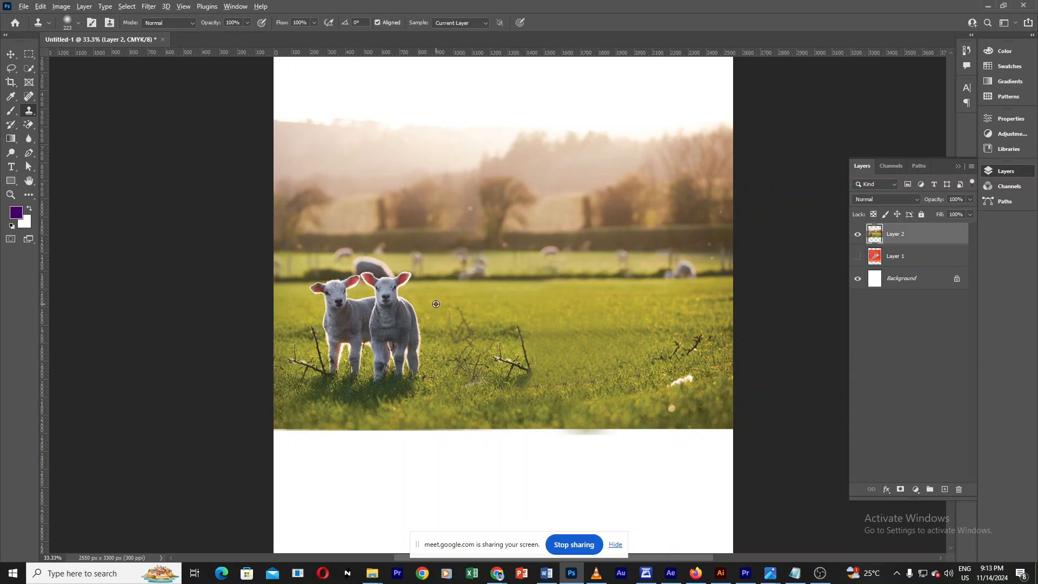
Step: Clone grass over the left-hand pair of lambs, undoing one stroke along the way
{"action": "mouse_move", "coordinate": [555, 319]}
{"action": "left_mouse_down"}
{"action": "mouse_move", "coordinate": [617, 366]}
{"action": "mouse_move", "coordinate": [565, 320]}
{"action": "mouse_move", "coordinate": [535, 318]}
{"action": "left_mouse_up"}
{"action": "left_click_drag", "start_coordinate": [416, 313], "coordinate": [425, 302]}
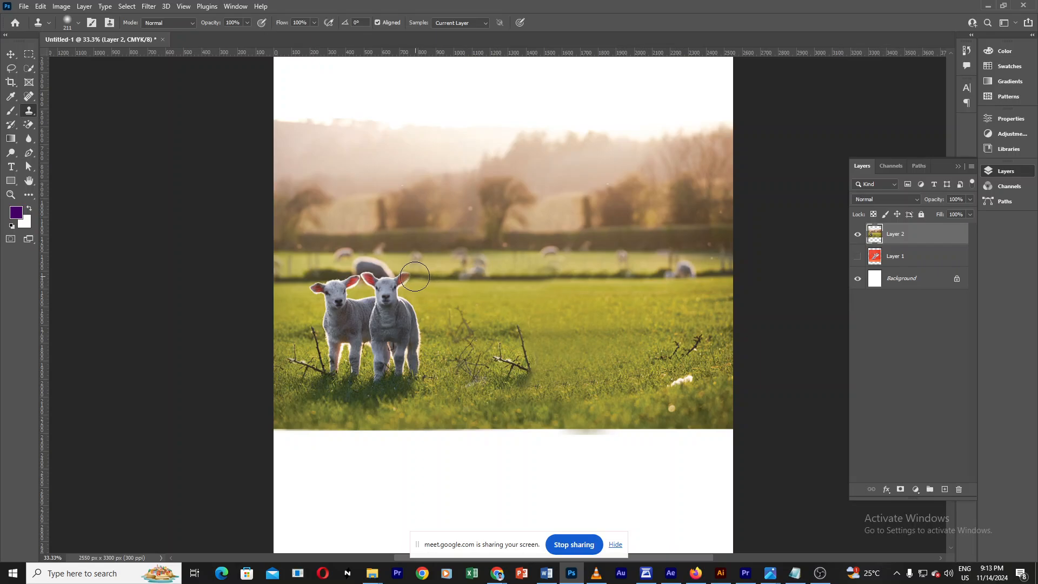
{"action": "left_click_drag", "start_coordinate": [411, 277], "coordinate": [402, 281]}
{"action": "key", "text": "ctrl+z"}
{"action": "mouse_move", "coordinate": [409, 284]}
{"action": "left_mouse_down"}
{"action": "mouse_move", "coordinate": [397, 289]}
{"action": "mouse_move", "coordinate": [408, 275]}
{"action": "left_mouse_up"}
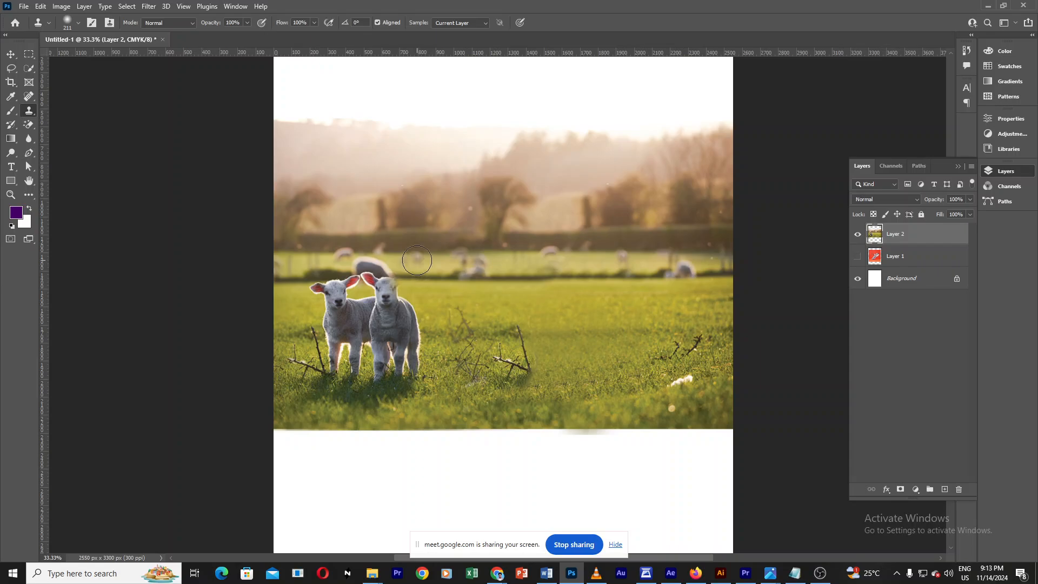
{"action": "mouse_move", "coordinate": [396, 278]}
{"action": "left_mouse_down"}
{"action": "mouse_move", "coordinate": [382, 297]}
{"action": "mouse_move", "coordinate": [384, 282]}
{"action": "mouse_move", "coordinate": [356, 286]}
{"action": "mouse_move", "coordinate": [402, 303]}
{"action": "mouse_move", "coordinate": [417, 328]}
{"action": "mouse_move", "coordinate": [408, 386]}
{"action": "mouse_move", "coordinate": [391, 396]}
{"action": "mouse_move", "coordinate": [388, 386]}
{"action": "mouse_move", "coordinate": [372, 403]}
{"action": "mouse_move", "coordinate": [381, 346]}
{"action": "mouse_move", "coordinate": [403, 361]}
{"action": "mouse_move", "coordinate": [390, 303]}
{"action": "mouse_move", "coordinate": [387, 314]}
{"action": "mouse_move", "coordinate": [416, 311]}
{"action": "mouse_move", "coordinate": [394, 308]}
{"action": "mouse_move", "coordinate": [397, 319]}
{"action": "mouse_move", "coordinate": [322, 294]}
{"action": "left_mouse_up"}
{"action": "left_click", "coordinate": [427, 394], "text": "alt"}
{"action": "left_click", "coordinate": [301, 305], "text": "alt"}
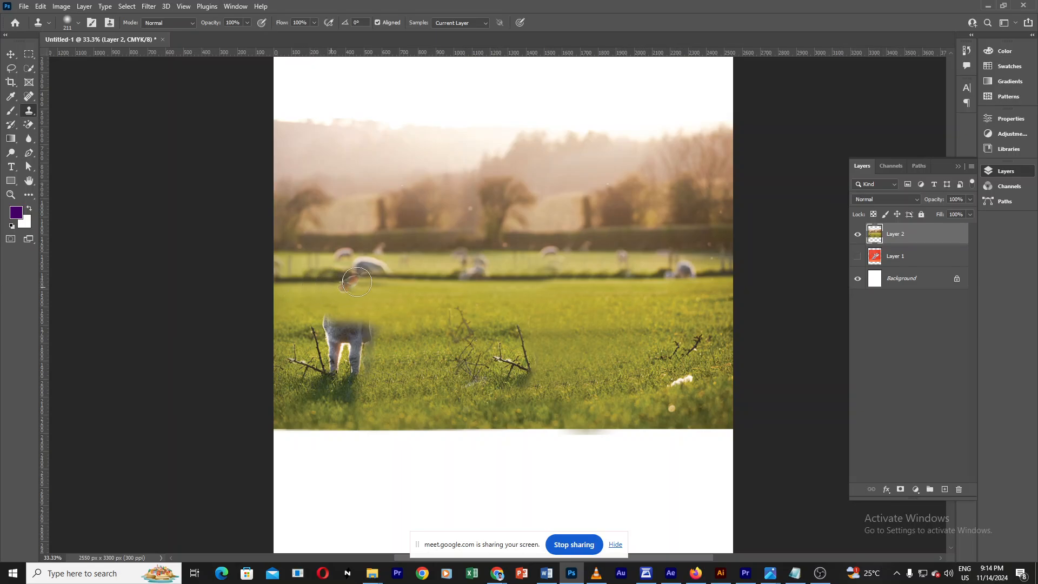
Step: Clone over the distant sheep by the hedge at the field's left side
{"action": "mouse_move", "coordinate": [357, 281]}
{"action": "left_mouse_down"}
{"action": "mouse_move", "coordinate": [371, 267]}
{"action": "mouse_move", "coordinate": [373, 287]}
{"action": "left_mouse_up"}
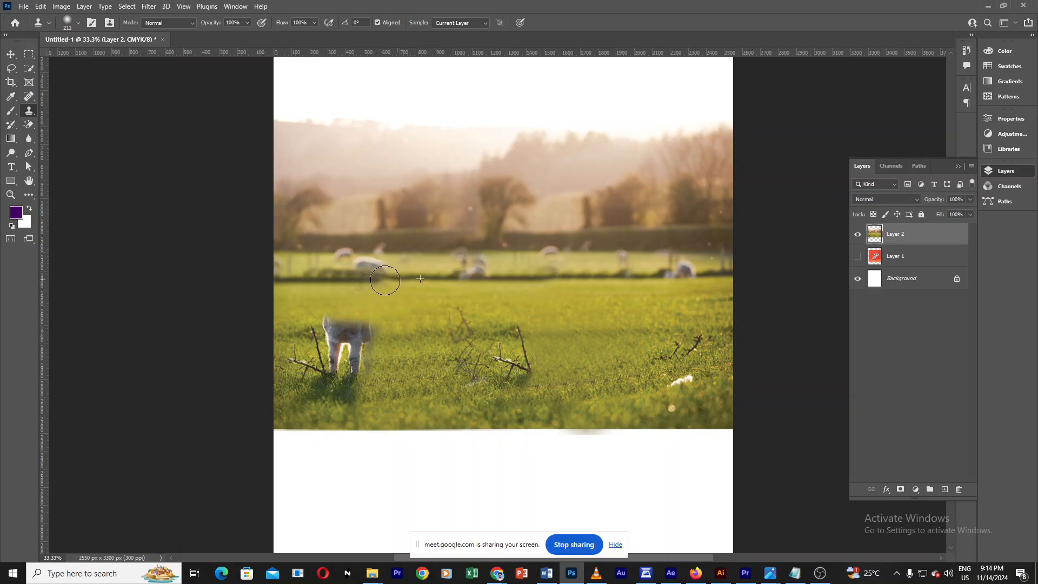
{"action": "mouse_move", "coordinate": [382, 278]}
{"action": "left_mouse_down"}
{"action": "mouse_move", "coordinate": [343, 261]}
{"action": "mouse_move", "coordinate": [280, 266]}
{"action": "left_mouse_up"}
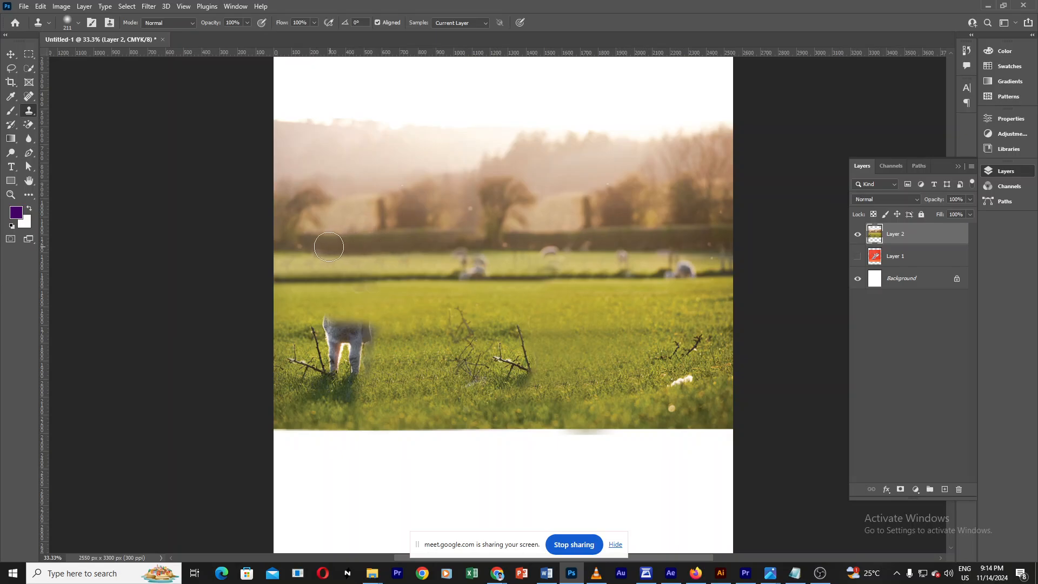
{"action": "left_click_drag", "start_coordinate": [327, 246], "coordinate": [321, 246]}
Step: Stamp grass over the leftover lamb legs and the twigs in the lower-left grass
{"action": "mouse_move", "coordinate": [376, 327]}
{"action": "left_mouse_down"}
{"action": "mouse_move", "coordinate": [323, 324]}
{"action": "mouse_move", "coordinate": [384, 325]}
{"action": "mouse_move", "coordinate": [361, 339]}
{"action": "mouse_move", "coordinate": [350, 326]}
{"action": "mouse_move", "coordinate": [346, 359]}
{"action": "mouse_move", "coordinate": [359, 364]}
{"action": "mouse_move", "coordinate": [348, 368]}
{"action": "mouse_move", "coordinate": [308, 358]}
{"action": "mouse_move", "coordinate": [330, 326]}
{"action": "left_mouse_up"}
{"action": "left_click", "coordinate": [628, 386], "text": "alt"}
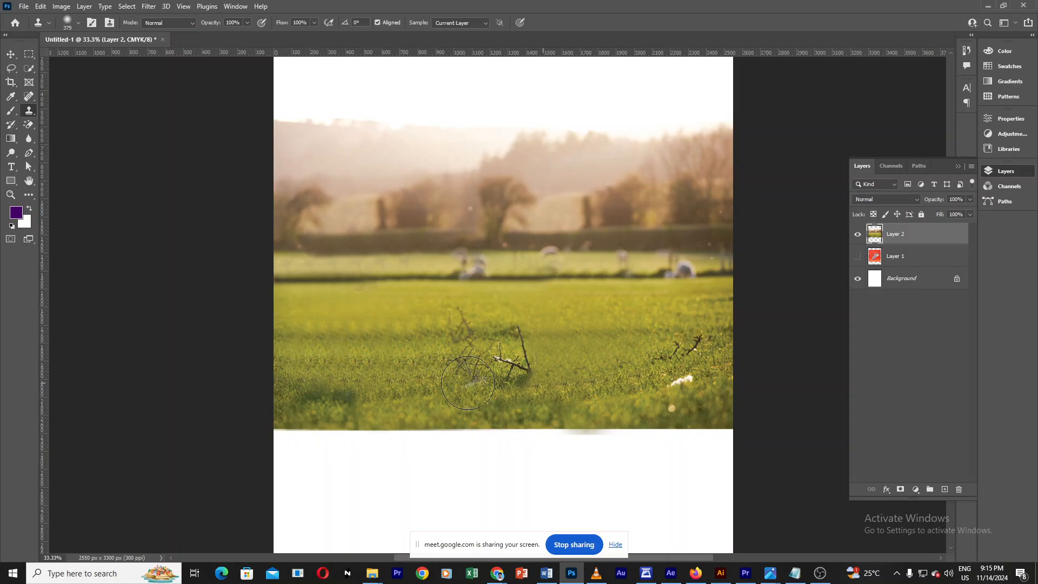
{"action": "mouse_move", "coordinate": [392, 385]}
{"action": "left_mouse_down"}
{"action": "mouse_move", "coordinate": [277, 398]}
{"action": "mouse_move", "coordinate": [259, 426]}
{"action": "left_mouse_up"}
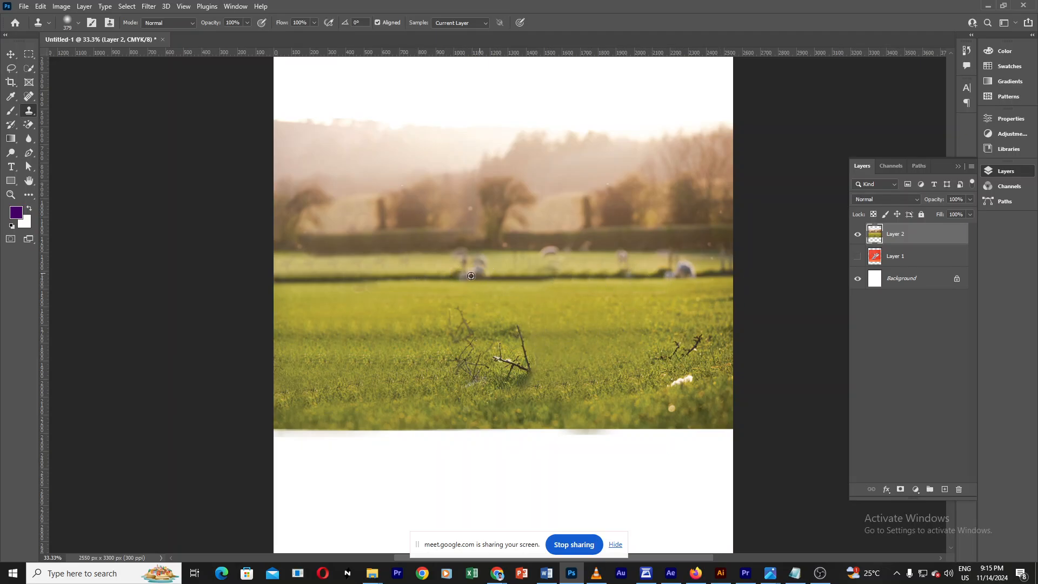
Step: Sample clean field and clone over the remaining distant sheep along the fence line
{"action": "left_click", "coordinate": [686, 294], "text": "alt"}
{"action": "left_click", "coordinate": [702, 295]}
{"action": "left_click_drag", "start_coordinate": [697, 300], "coordinate": [666, 336]}
{"action": "left_click_drag", "start_coordinate": [600, 315], "coordinate": [575, 314]}
{"action": "key", "text": "ctrl+z"}
{"action": "left_click", "coordinate": [552, 310], "text": "alt"}
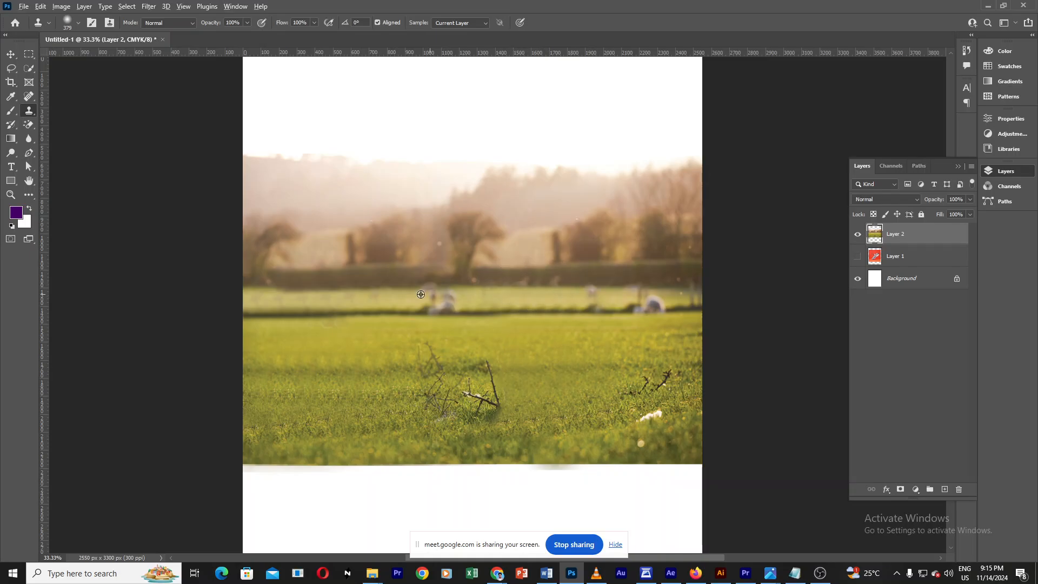
{"action": "left_click", "coordinate": [382, 280], "text": "alt"}
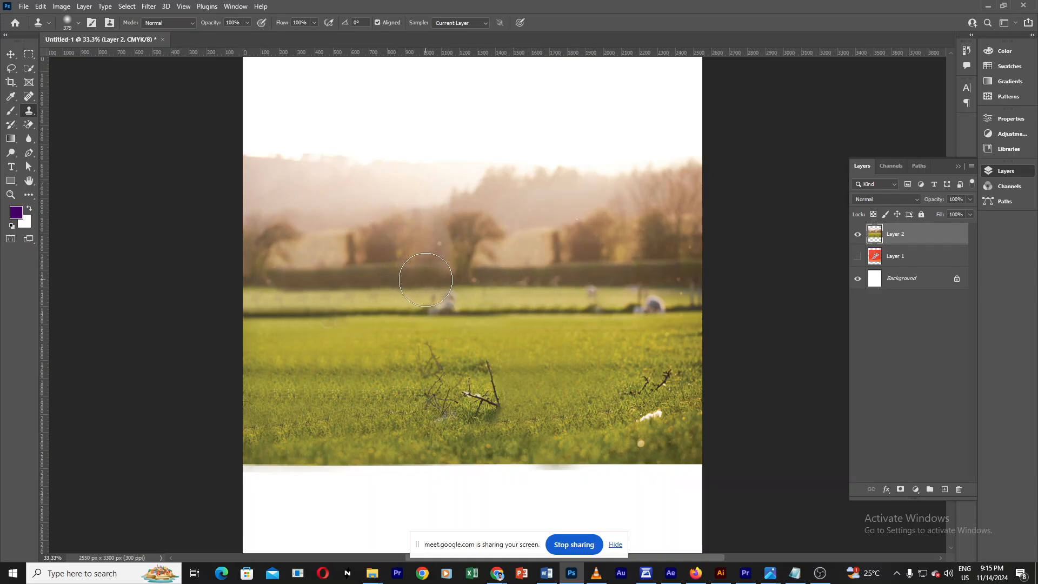
{"action": "mouse_move", "coordinate": [427, 280]}
{"action": "left_mouse_down"}
{"action": "mouse_move", "coordinate": [441, 296]}
{"action": "mouse_move", "coordinate": [546, 278]}
{"action": "left_mouse_up"}
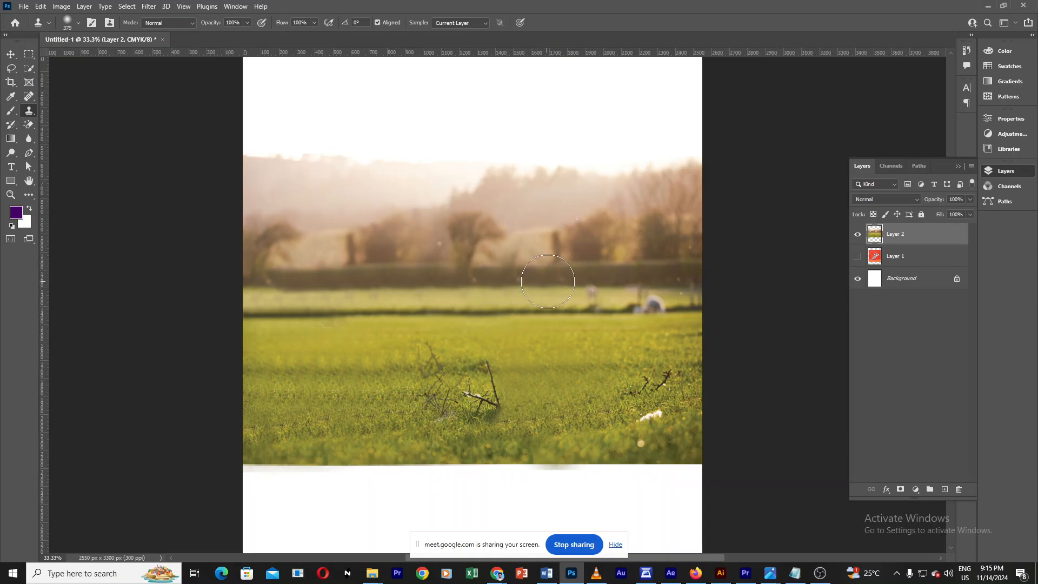
{"action": "left_click", "coordinate": [498, 275], "text": "alt"}
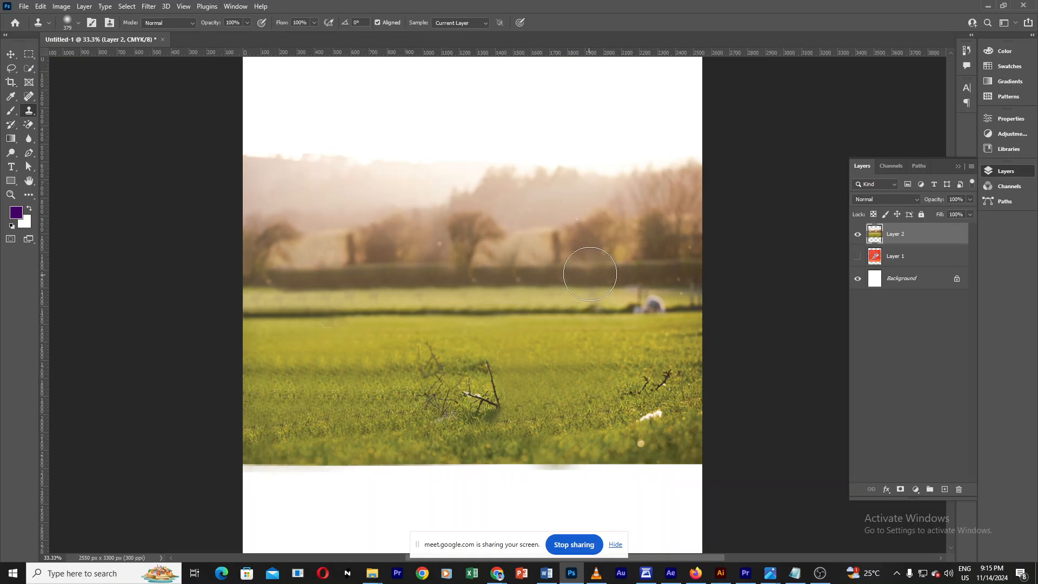
{"action": "mouse_move", "coordinate": [589, 290]}
{"action": "left_mouse_down"}
{"action": "mouse_move", "coordinate": [643, 286]}
{"action": "mouse_move", "coordinate": [636, 293]}
{"action": "mouse_move", "coordinate": [660, 301]}
{"action": "left_mouse_up"}
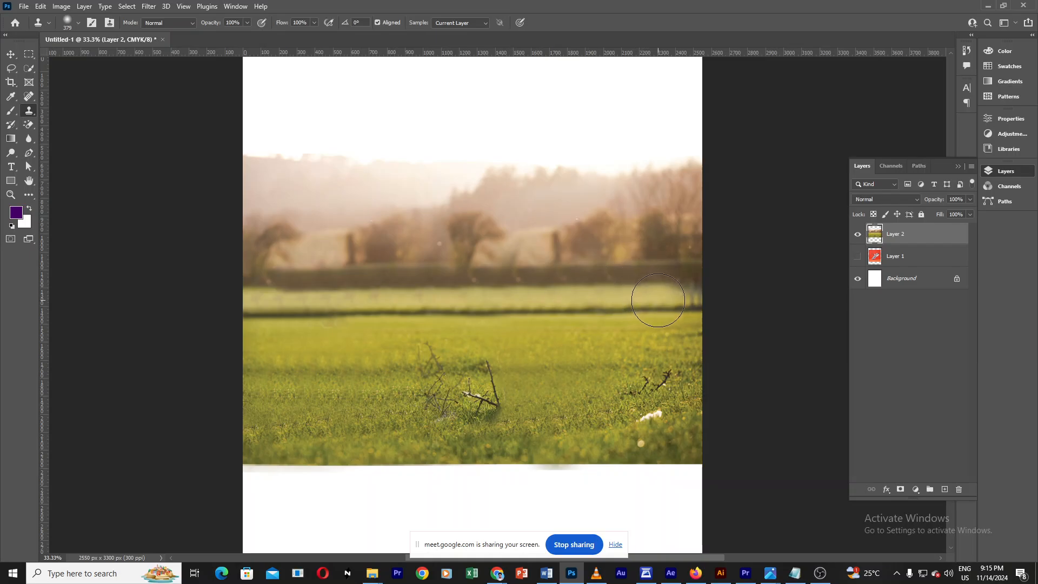
Step: Clone grass over the foreground twigs and white flower, undoing two strokes, then switch to the Move tool and zoom out
{"action": "mouse_move", "coordinate": [662, 433]}
{"action": "left_mouse_down"}
{"action": "mouse_move", "coordinate": [653, 434]}
{"action": "mouse_move", "coordinate": [655, 417]}
{"action": "left_mouse_up"}
{"action": "key", "text": "ctrl+z"}
{"action": "left_click", "coordinate": [604, 432], "text": "alt"}
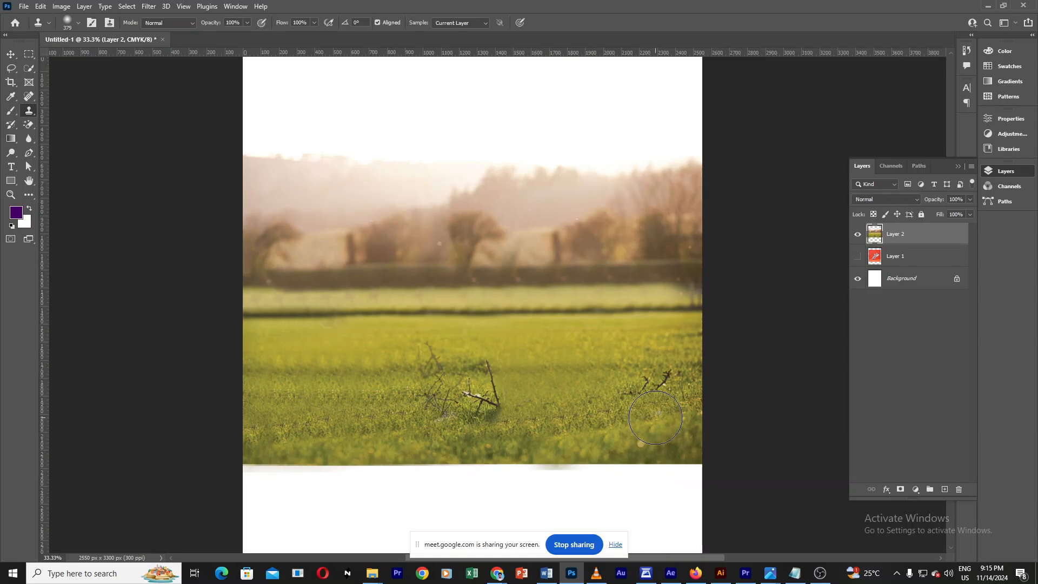
{"action": "left_click_drag", "start_coordinate": [526, 399], "coordinate": [591, 423]}
{"action": "key", "text": "ctrl+z"}
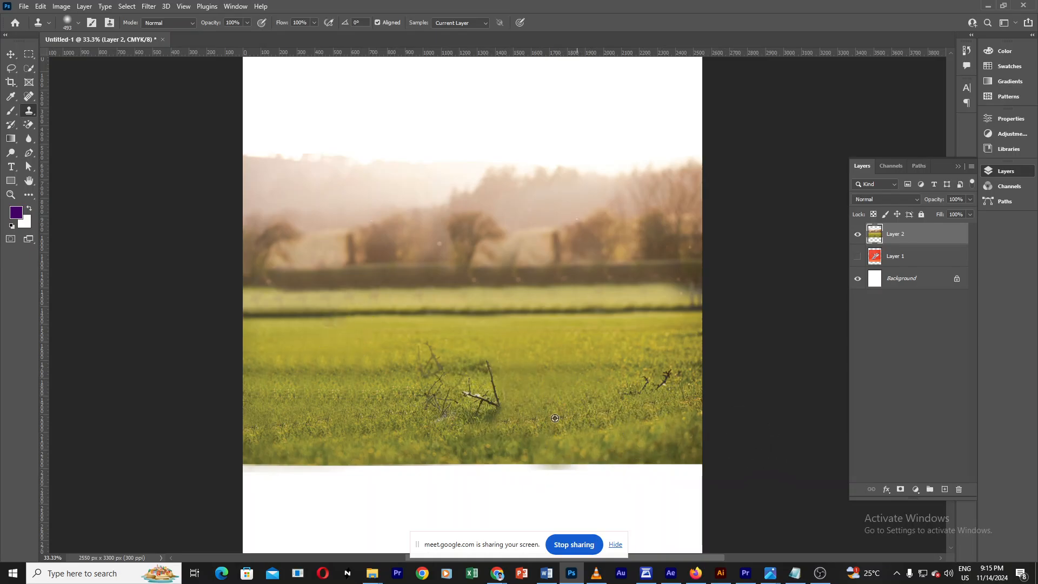
{"action": "left_click", "coordinate": [555, 417], "text": "alt"}
{"action": "mouse_move", "coordinate": [483, 413]}
{"action": "left_mouse_down"}
{"action": "mouse_move", "coordinate": [471, 362]}
{"action": "mouse_move", "coordinate": [445, 370]}
{"action": "mouse_move", "coordinate": [422, 356]}
{"action": "mouse_move", "coordinate": [443, 402]}
{"action": "mouse_move", "coordinate": [503, 394]}
{"action": "mouse_move", "coordinate": [487, 378]}
{"action": "left_mouse_up"}
{"action": "left_click", "coordinate": [599, 416], "text": "alt"}
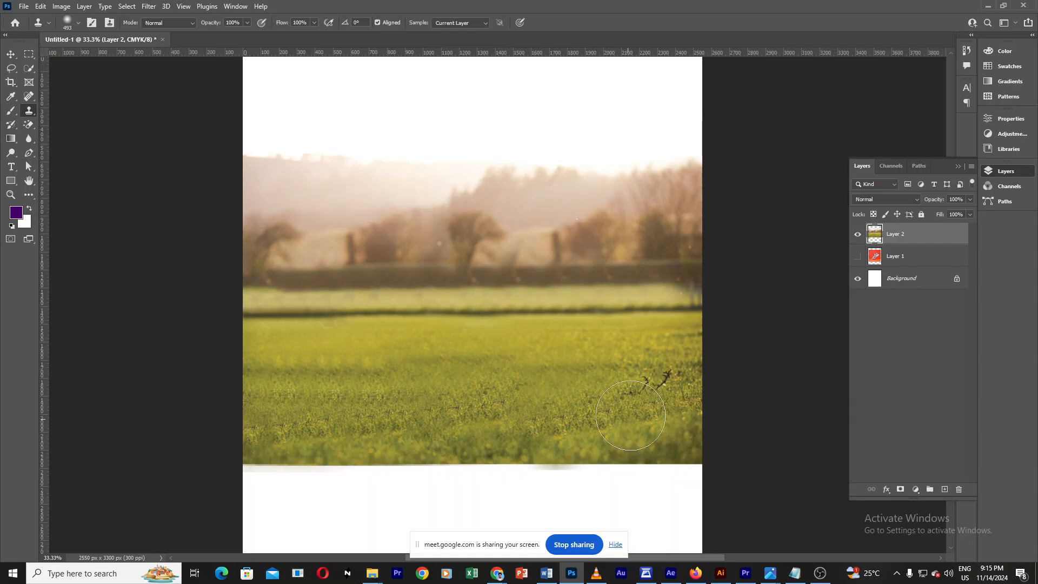
{"action": "mouse_move", "coordinate": [630, 415]}
{"action": "left_mouse_down"}
{"action": "mouse_move", "coordinate": [646, 400]}
{"action": "mouse_move", "coordinate": [632, 402]}
{"action": "mouse_move", "coordinate": [658, 417]}
{"action": "mouse_move", "coordinate": [662, 389]}
{"action": "mouse_move", "coordinate": [630, 392]}
{"action": "mouse_move", "coordinate": [668, 378]}
{"action": "mouse_move", "coordinate": [671, 387]}
{"action": "left_mouse_up"}
{"action": "left_click", "coordinate": [11, 54]}
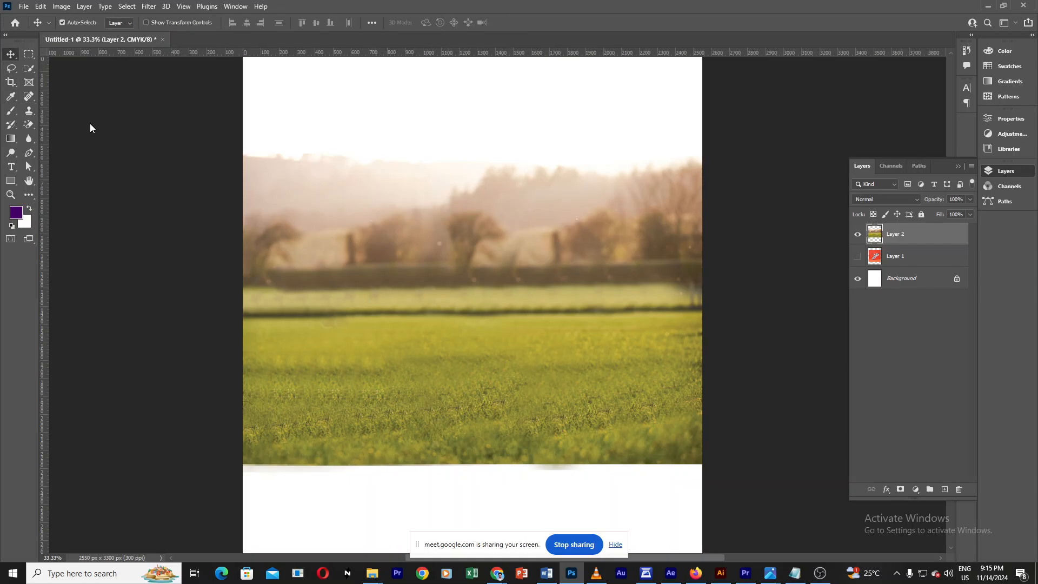
{"action": "left_click", "coordinate": [216, 199]}
{"action": "scroll", "coordinate": [215, 198], "scroll_direction": "down", "scroll_amount": 1}
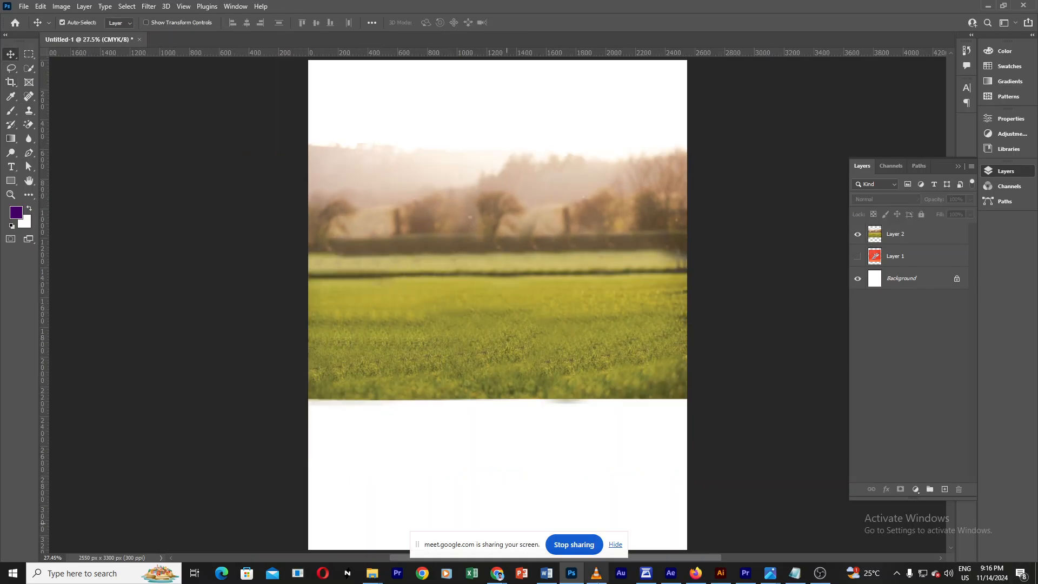
Step: Switch to the Meet call window
{"action": "mouse_move", "coordinate": [498, 573]}
{"action": "left_click", "coordinate": [443, 552]}
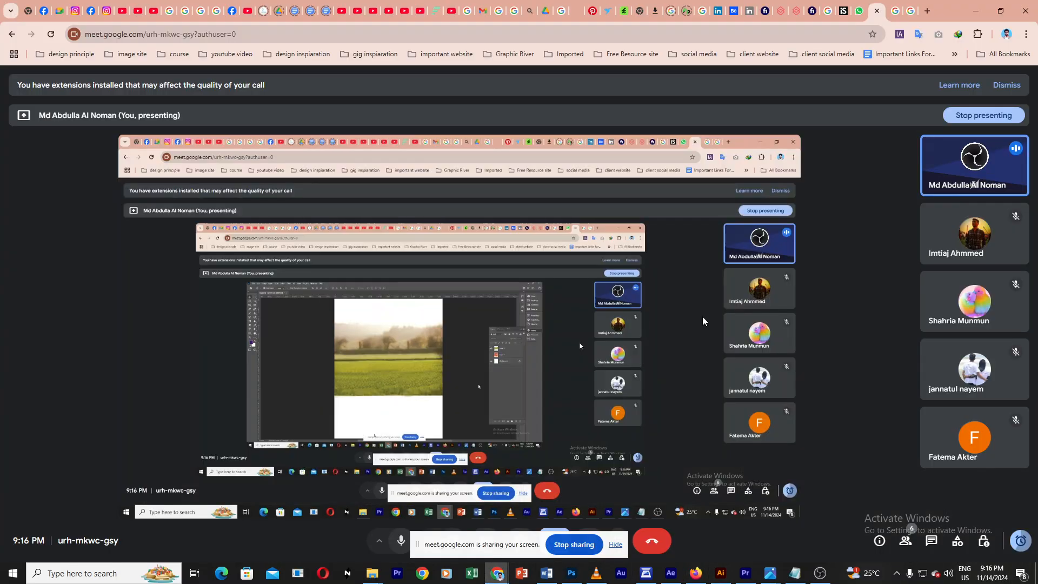
Step: Copy the sunlit lambs-in-field image from the Google image results and switch back to Photoshop
{"action": "left_click", "coordinate": [912, 10]}
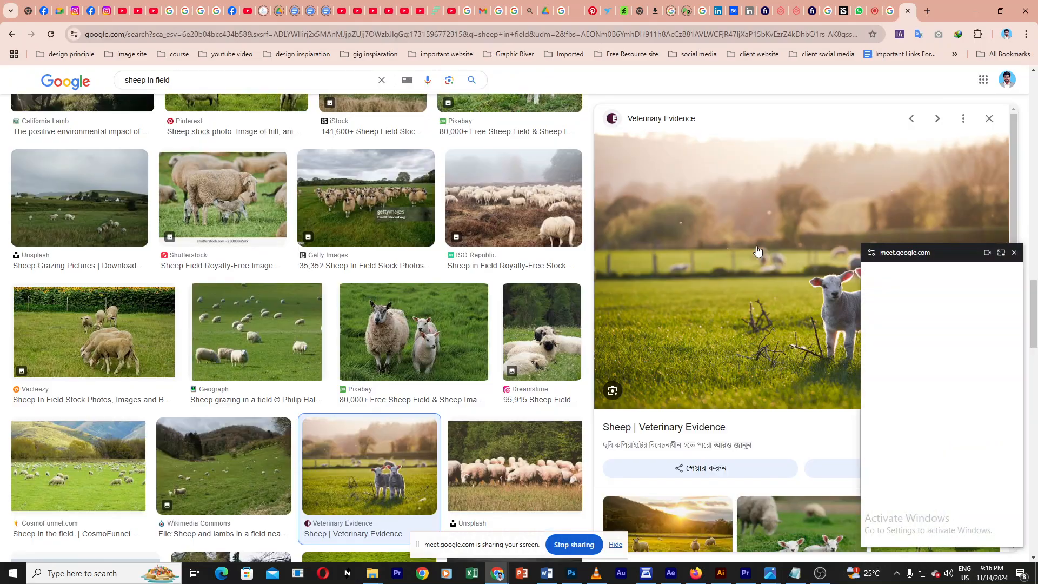
{"action": "right_click", "coordinate": [778, 205]}
{"action": "left_click", "coordinate": [828, 371]}
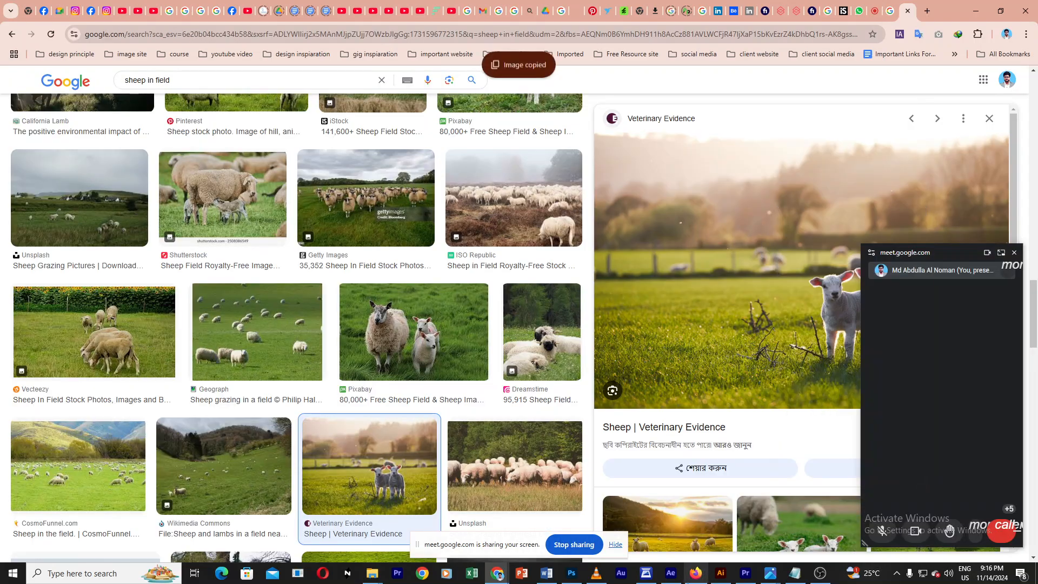
{"action": "left_click", "coordinate": [572, 574]}
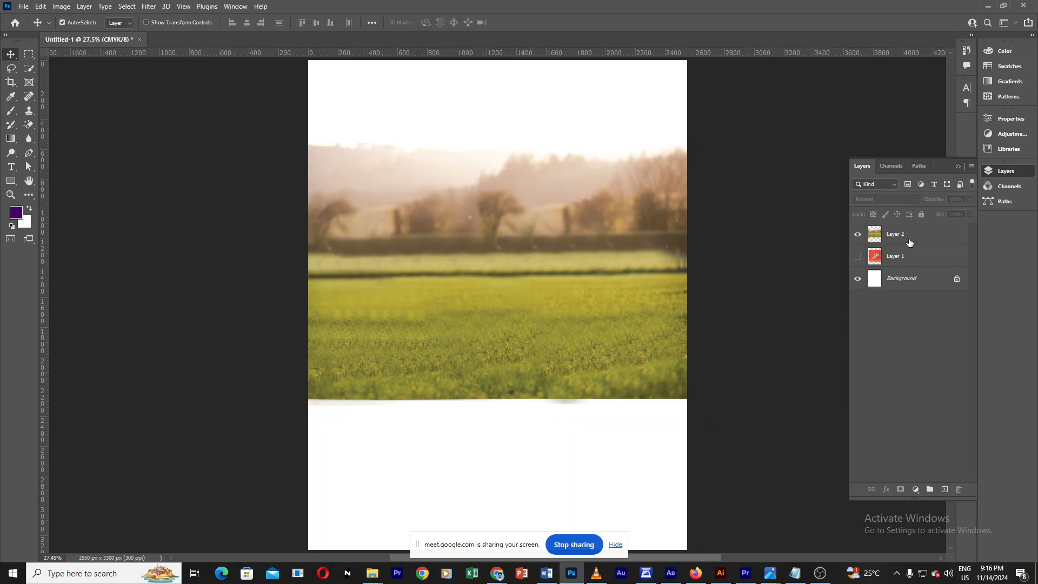
Step: Paste the copied image above Layer 2 and scale it with Free Transform to cover the field photo
{"action": "left_click", "coordinate": [910, 238]}
{"action": "key", "text": "ctrl+v"}
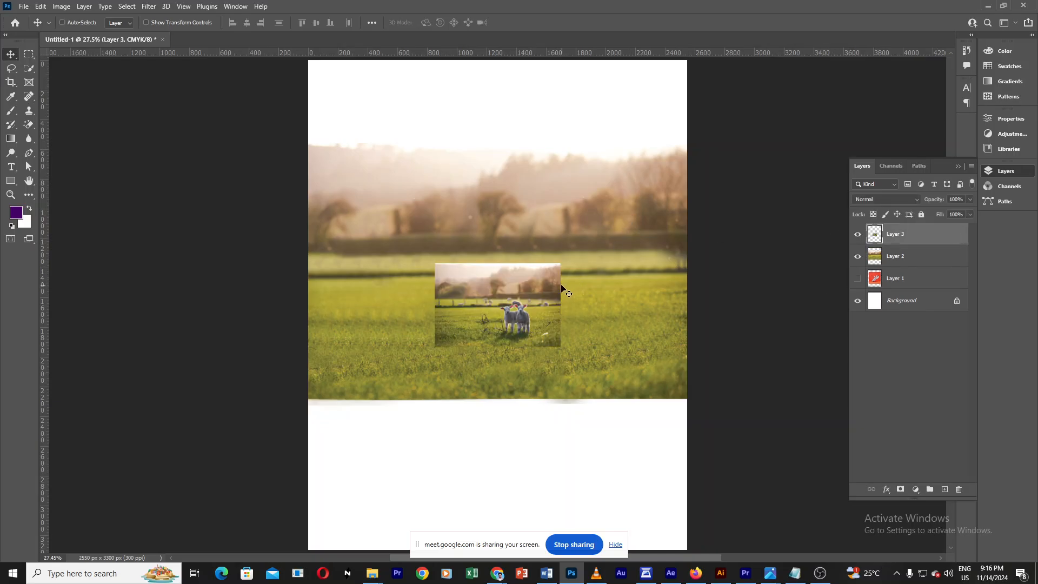
{"action": "key", "text": "ctrl+t"}
{"action": "left_click_drag", "start_coordinate": [561, 346], "coordinate": [707, 399]}
{"action": "left_click_drag", "start_coordinate": [533, 355], "coordinate": [534, 321]}
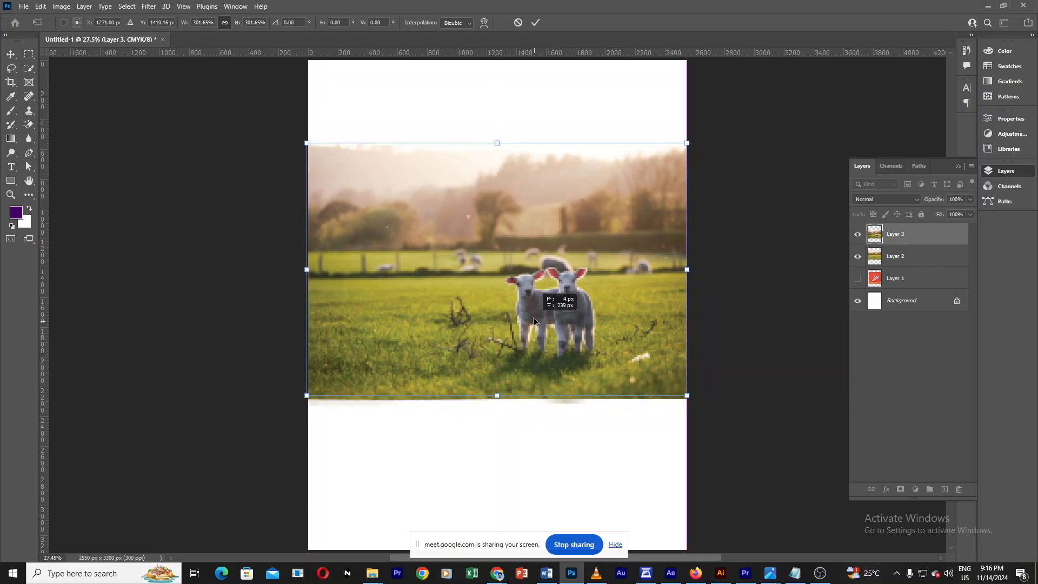
{"action": "left_click", "coordinate": [537, 22]}
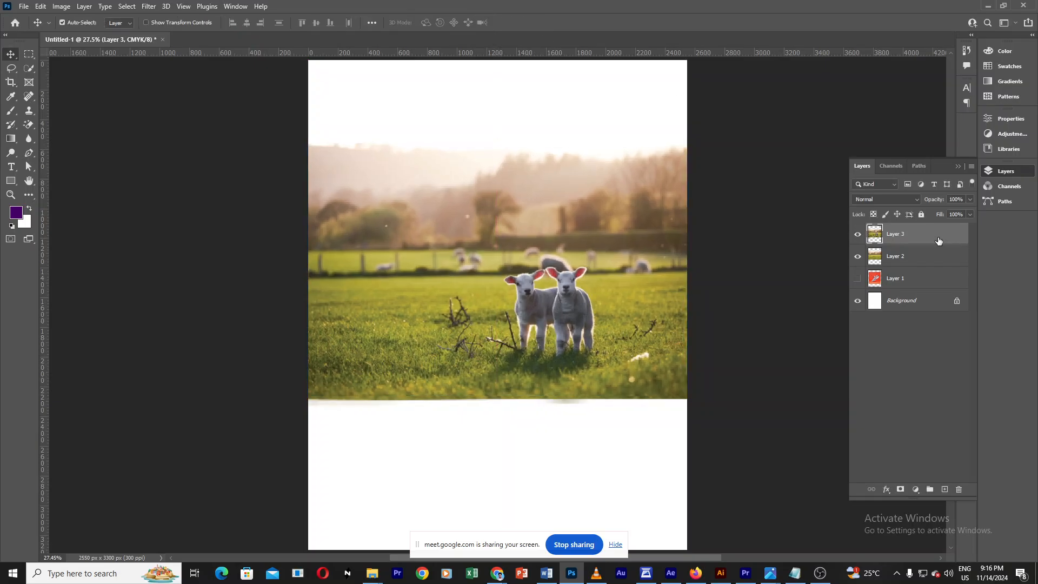
Step: Move Layer 3 beneath Layer 2, toggling Layer 2's visibility to compare the two photos
{"action": "left_click_drag", "start_coordinate": [937, 234], "coordinate": [928, 266]}
{"action": "left_click", "coordinate": [858, 235]}
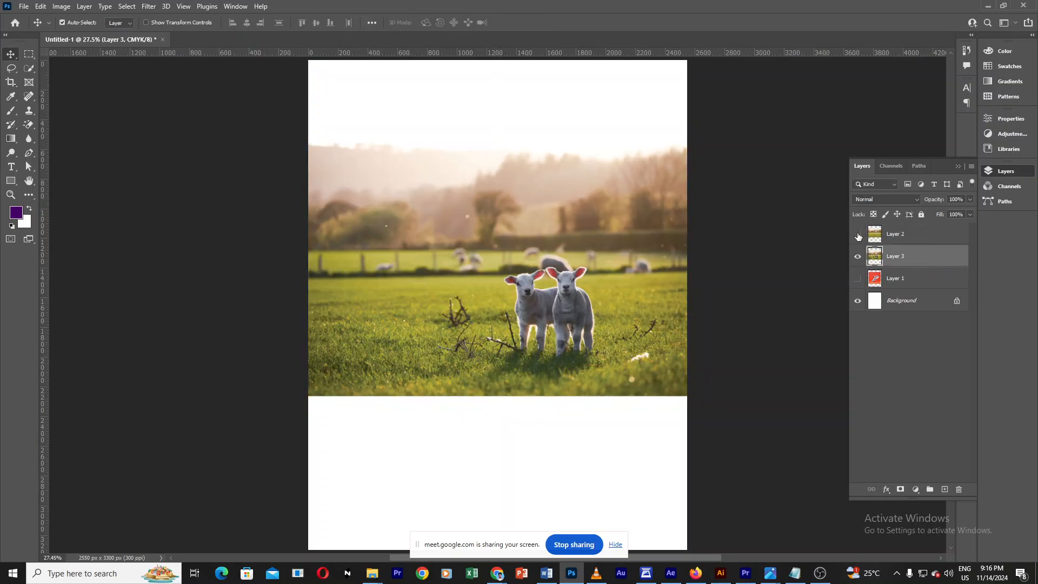
{"action": "left_click", "coordinate": [858, 235]}
{"action": "left_click", "coordinate": [857, 235]}
{"action": "left_click", "coordinate": [858, 235]}
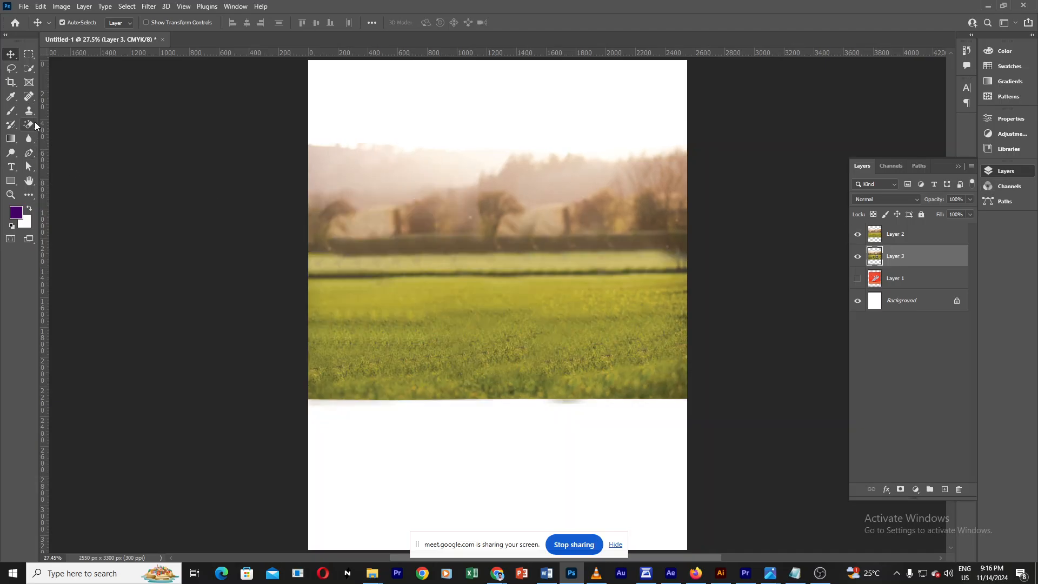
{"action": "left_click_drag", "start_coordinate": [30, 110], "coordinate": [78, 112]}
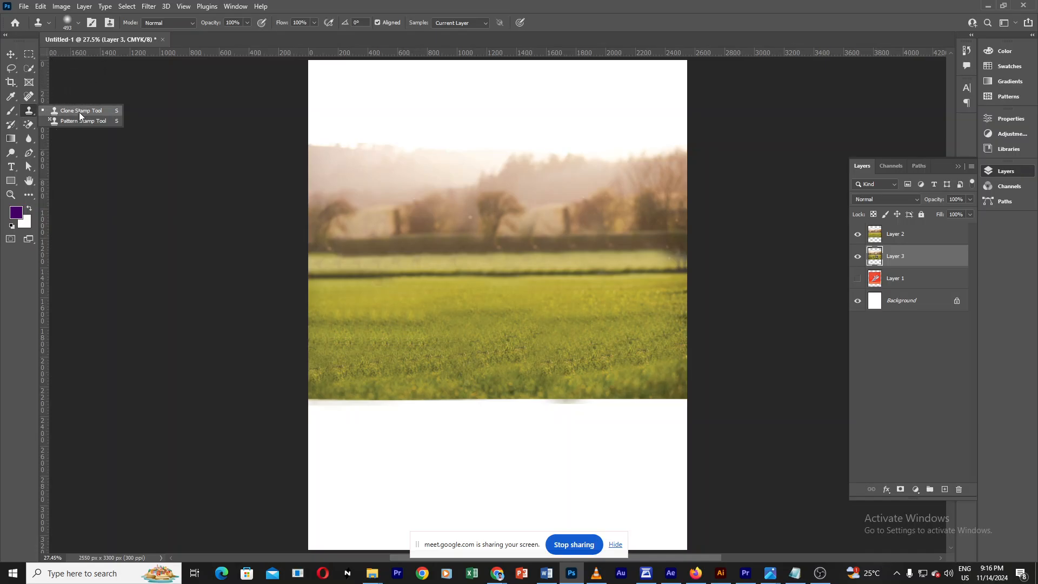
{"action": "left_click", "coordinate": [79, 112]}
{"action": "left_click", "coordinate": [6, 56]}
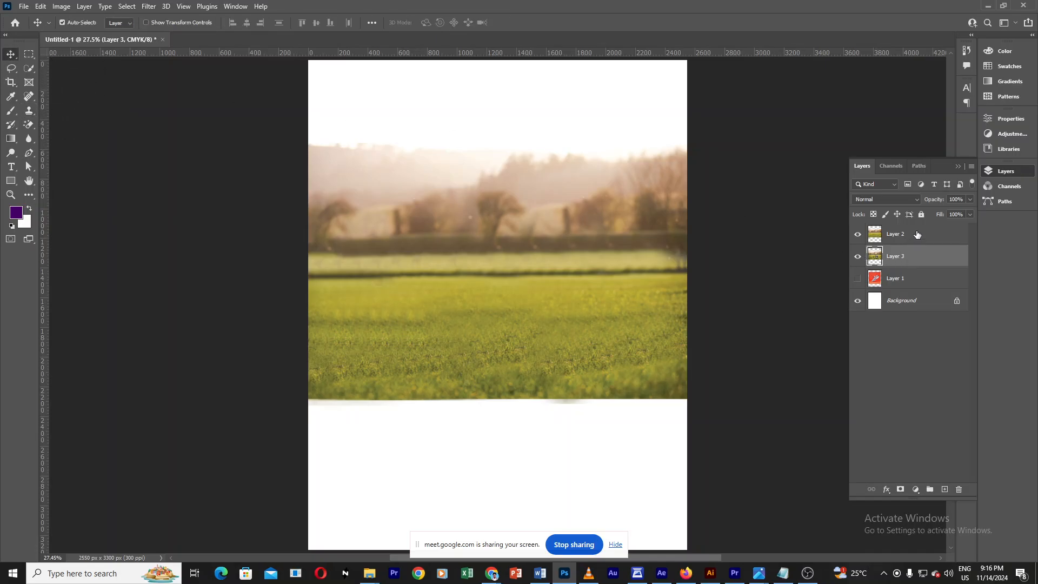
{"action": "left_click", "coordinate": [933, 243], "text": "shift"}
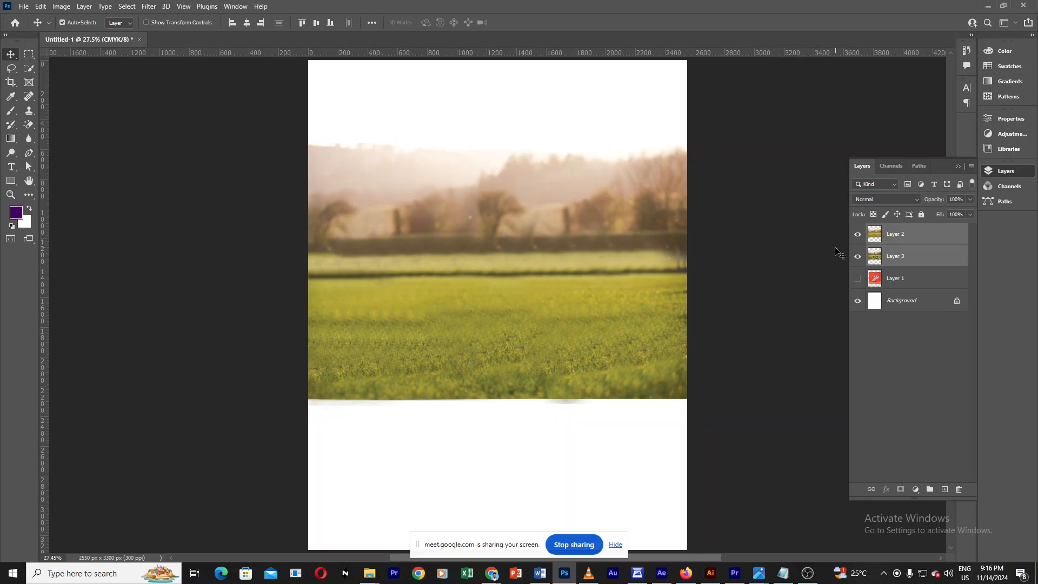
{"action": "right_click", "coordinate": [11, 127]}
{"action": "right_click", "coordinate": [30, 111]}
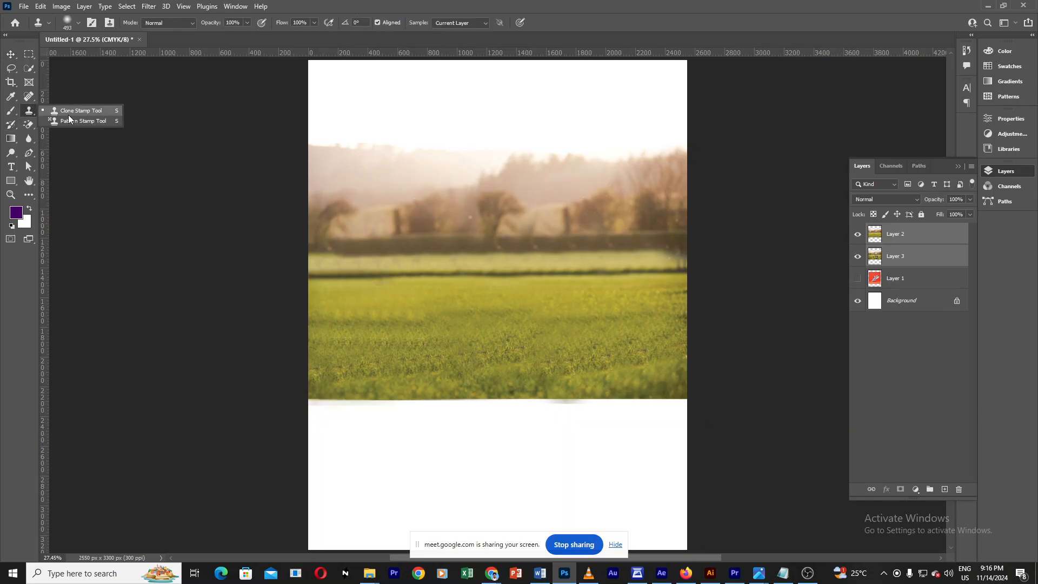
{"action": "left_click", "coordinate": [11, 125]}
{"action": "right_click", "coordinate": [12, 126]}
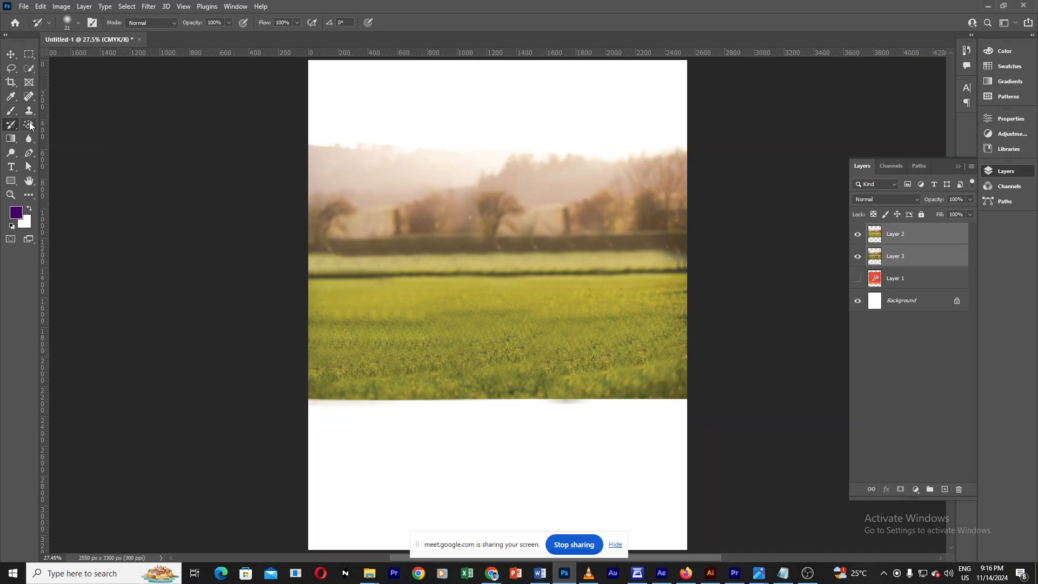
{"action": "left_click", "coordinate": [29, 125]}
{"action": "right_click", "coordinate": [30, 125]}
{"action": "left_click", "coordinate": [79, 124]}
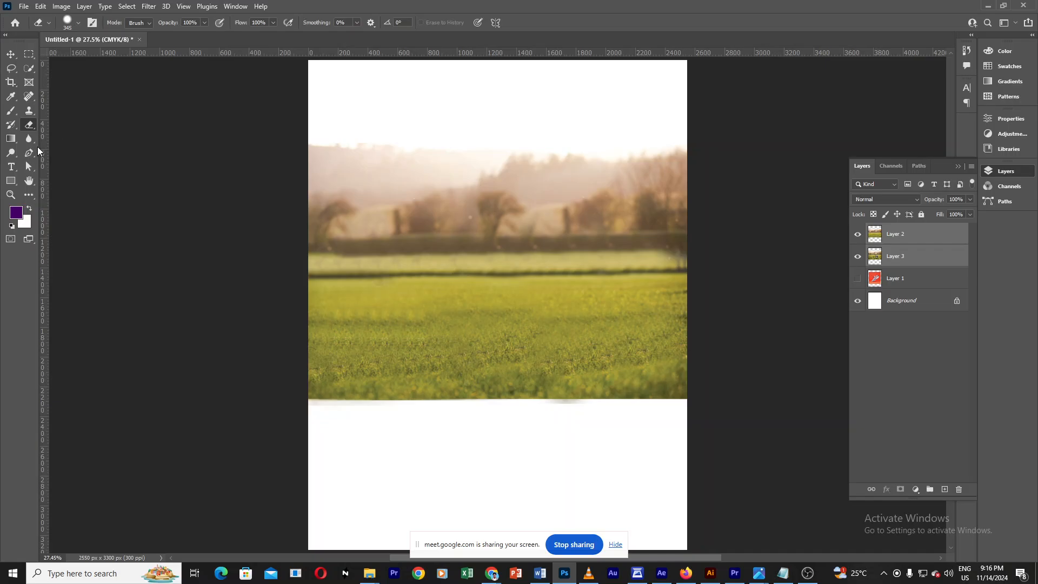
{"action": "right_click", "coordinate": [29, 125]}
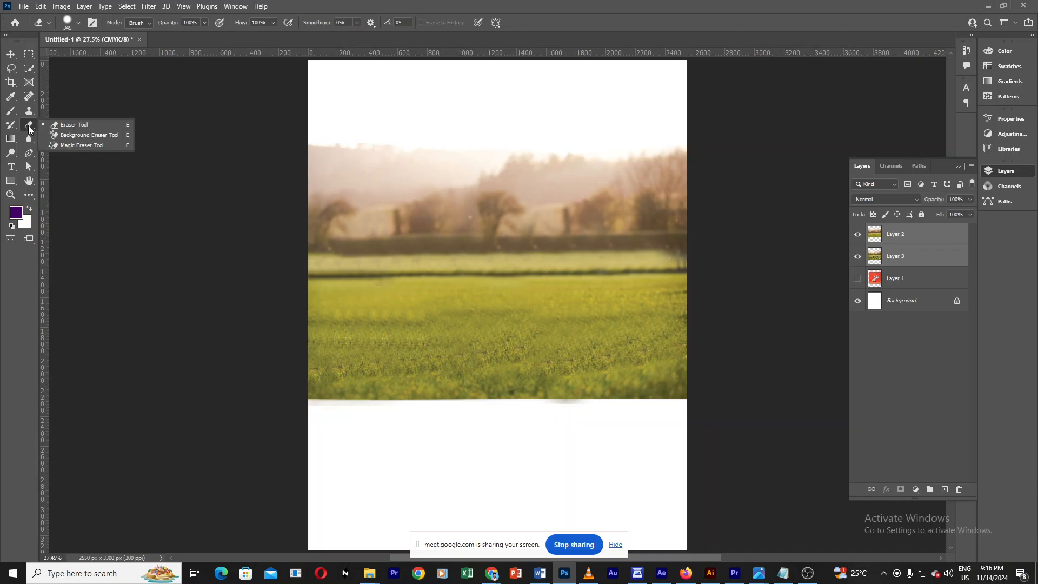
{"action": "left_click", "coordinate": [65, 125]}
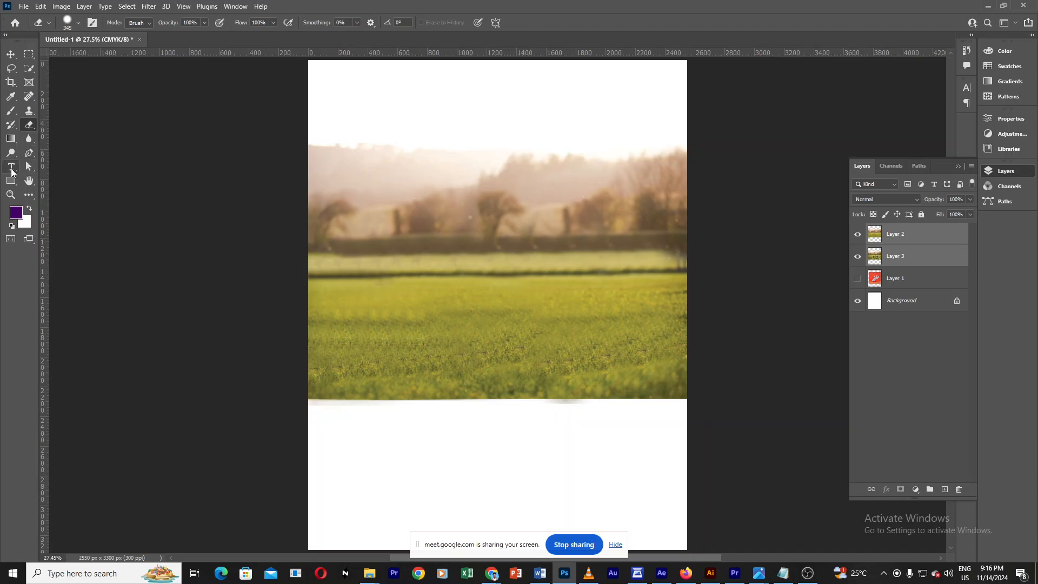
{"action": "left_click", "coordinate": [10, 169]}
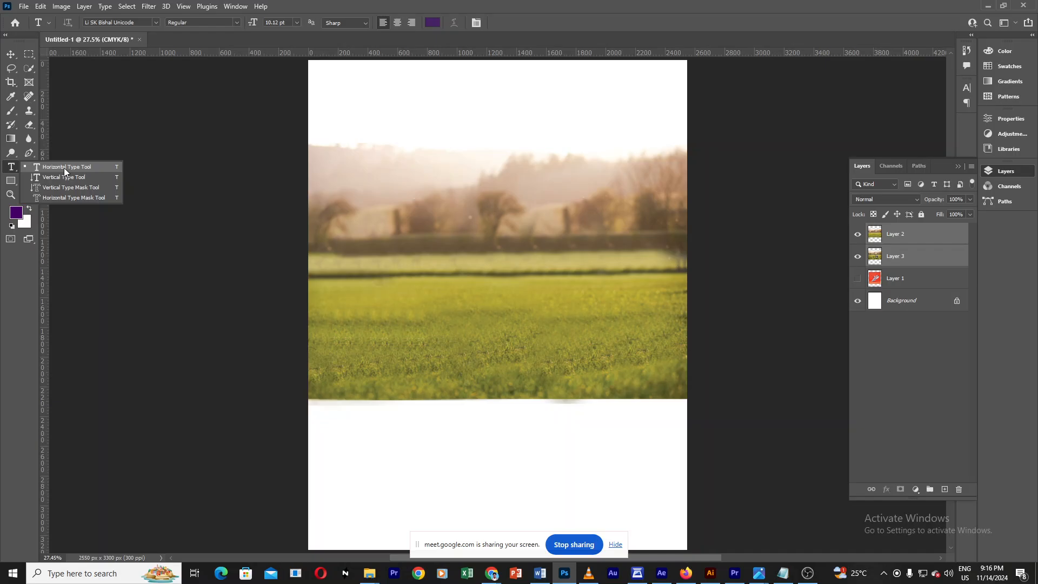
{"action": "left_click", "coordinate": [64, 167]}
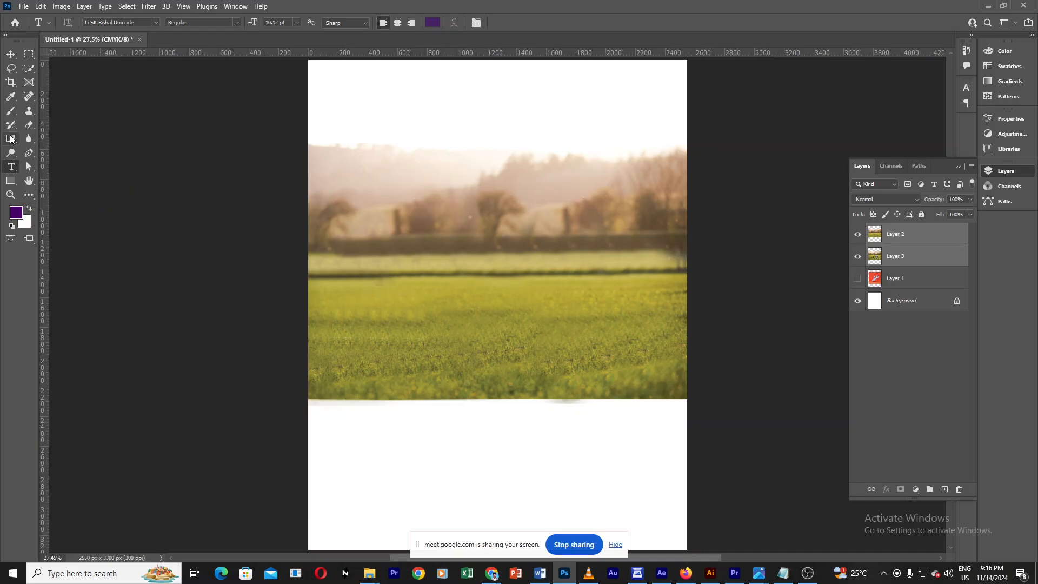
{"action": "left_click", "coordinate": [12, 139]}
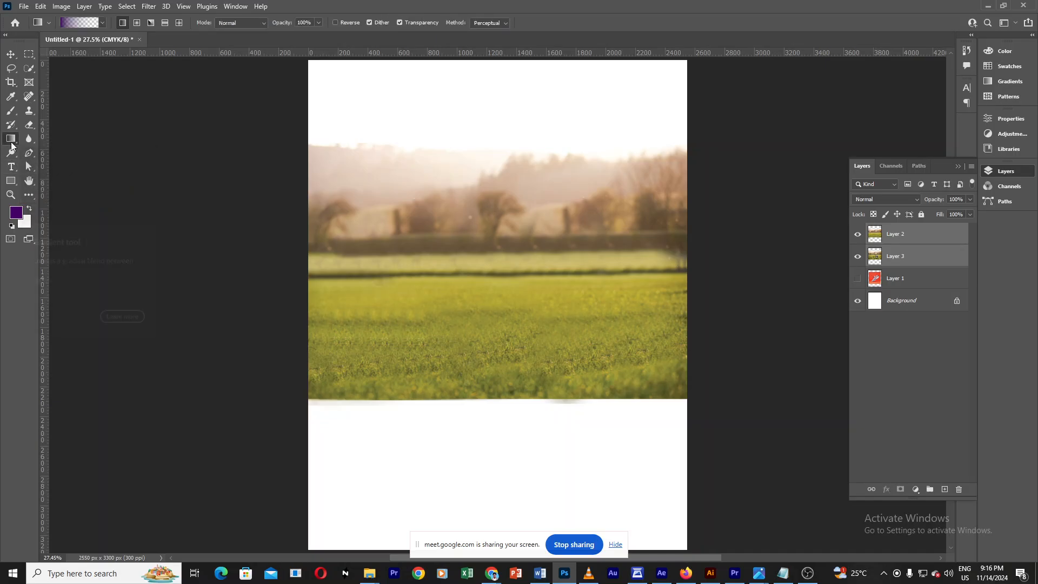
{"action": "right_click", "coordinate": [11, 142]}
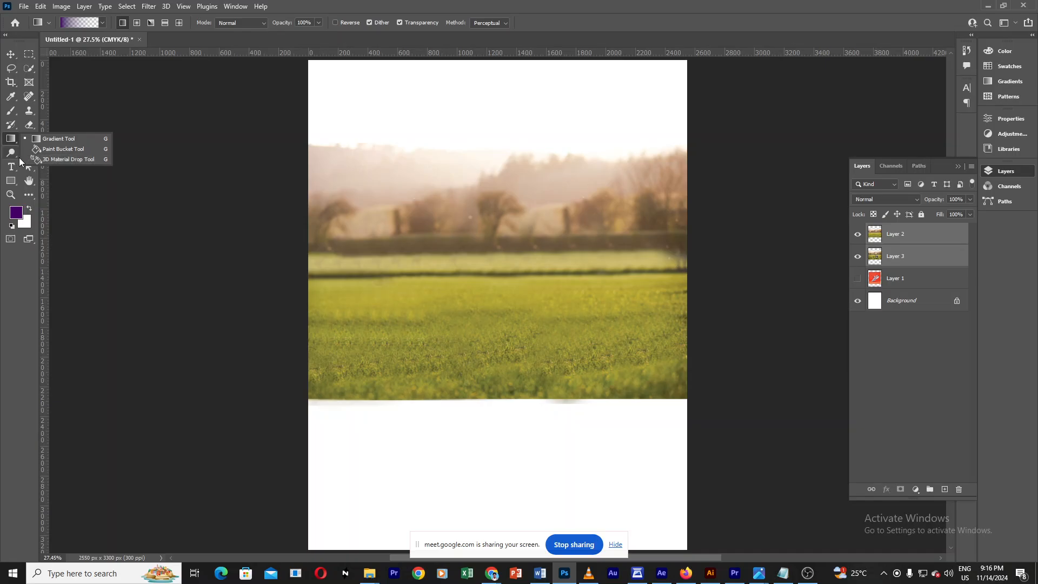
{"action": "left_click", "coordinate": [12, 185]}
{"action": "right_click", "coordinate": [11, 186]}
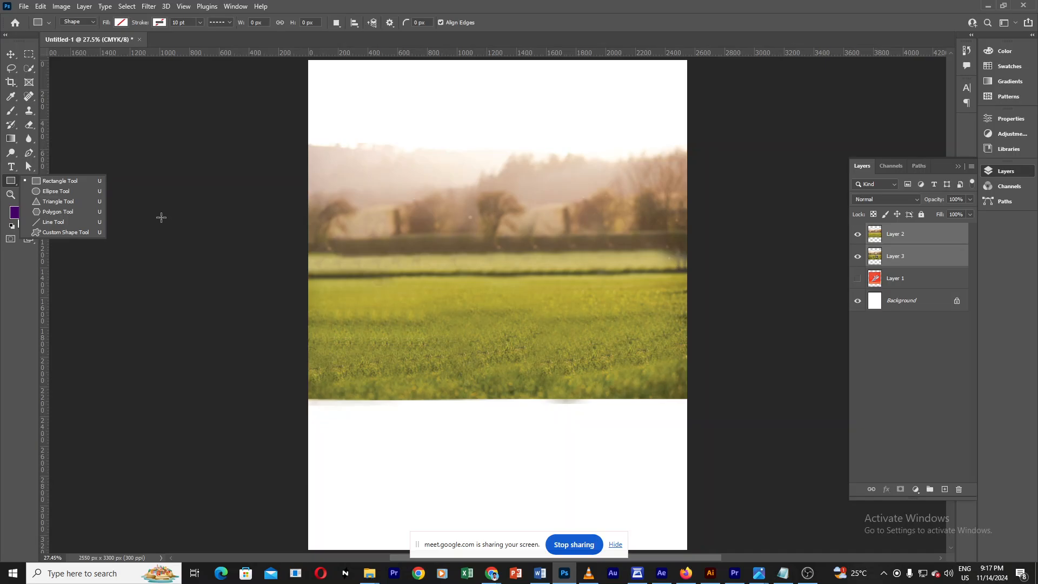
{"action": "left_click", "coordinate": [10, 54]}
{"action": "left_click", "coordinate": [243, 246]}
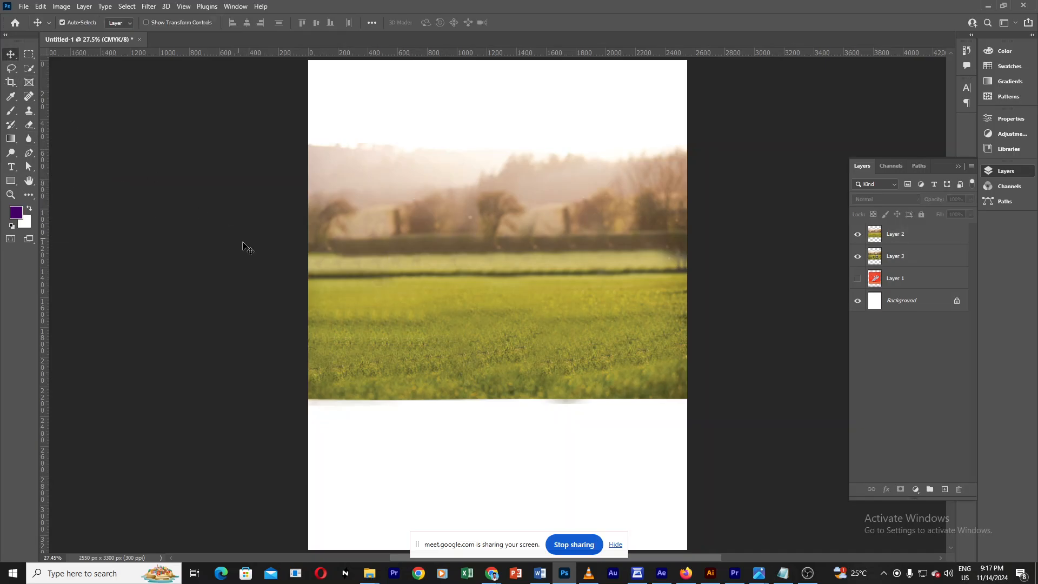
Step: Select Layer 2 and pick the Eraser tool with a large round brush
{"action": "left_click", "coordinate": [925, 235]}
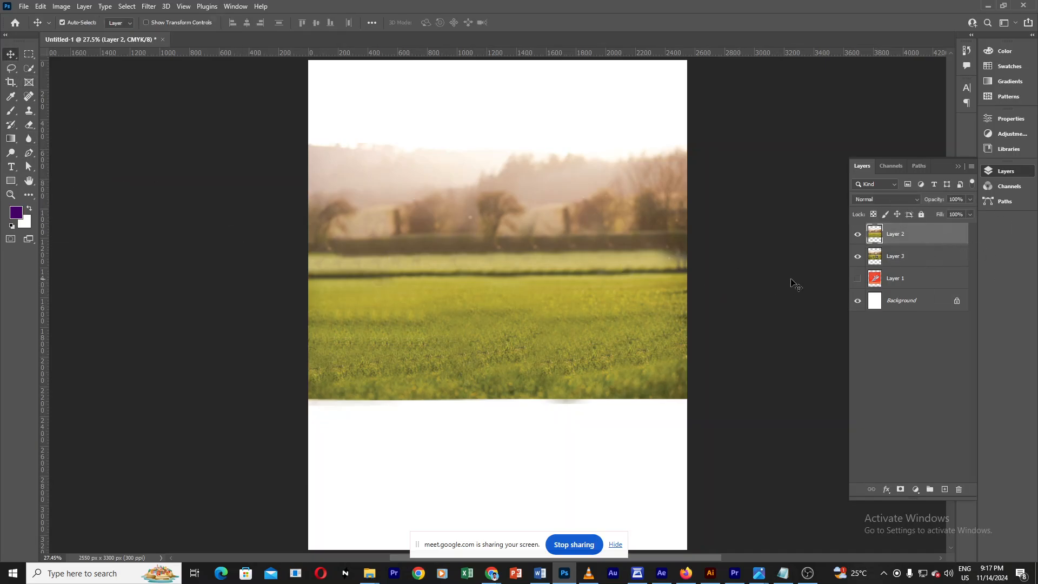
{"action": "left_click", "coordinate": [857, 235]}
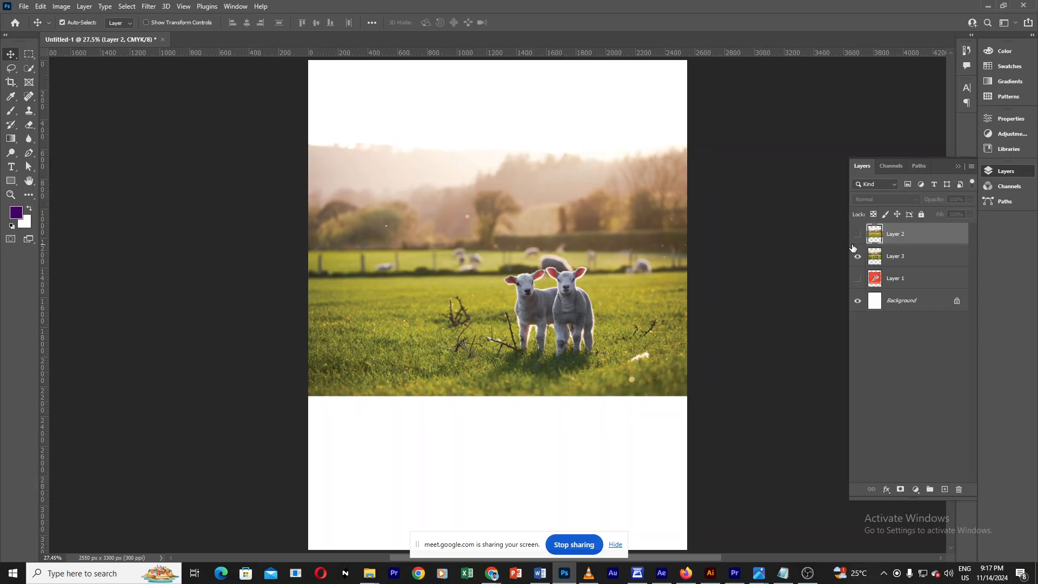
{"action": "left_click", "coordinate": [30, 128]}
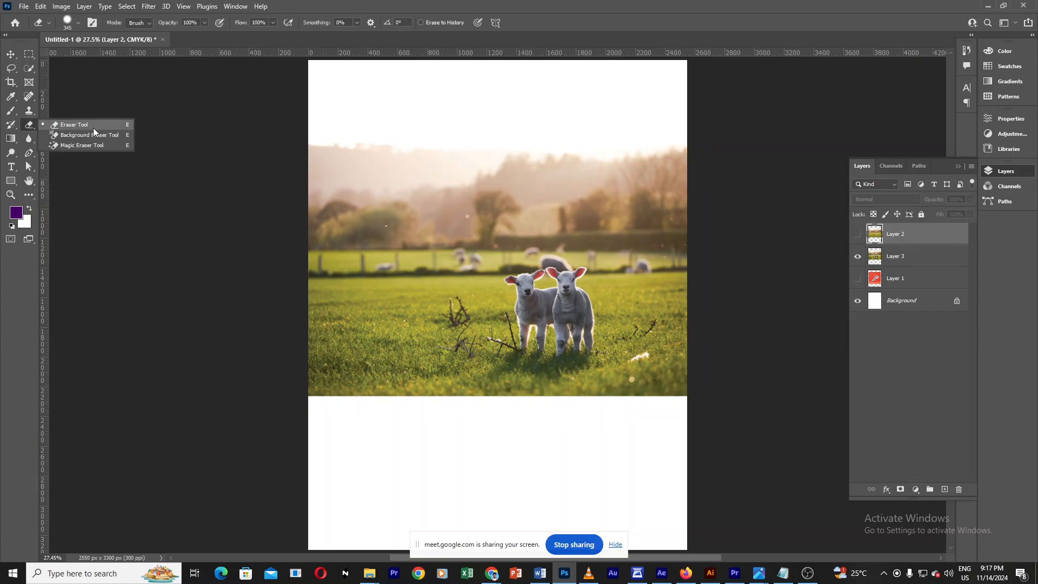
{"action": "left_click", "coordinate": [69, 129]}
{"action": "left_click", "coordinate": [30, 128]}
{"action": "left_click", "coordinate": [69, 129]}
{"action": "mouse_move", "coordinate": [483, 262]}
{"action": "left_mouse_down"}
{"action": "mouse_move", "coordinate": [537, 273]}
{"action": "mouse_move", "coordinate": [539, 245]}
{"action": "mouse_move", "coordinate": [534, 382]}
{"action": "mouse_move", "coordinate": [475, 255]}
{"action": "mouse_move", "coordinate": [456, 258]}
{"action": "mouse_move", "coordinate": [514, 280]}
{"action": "left_mouse_up"}
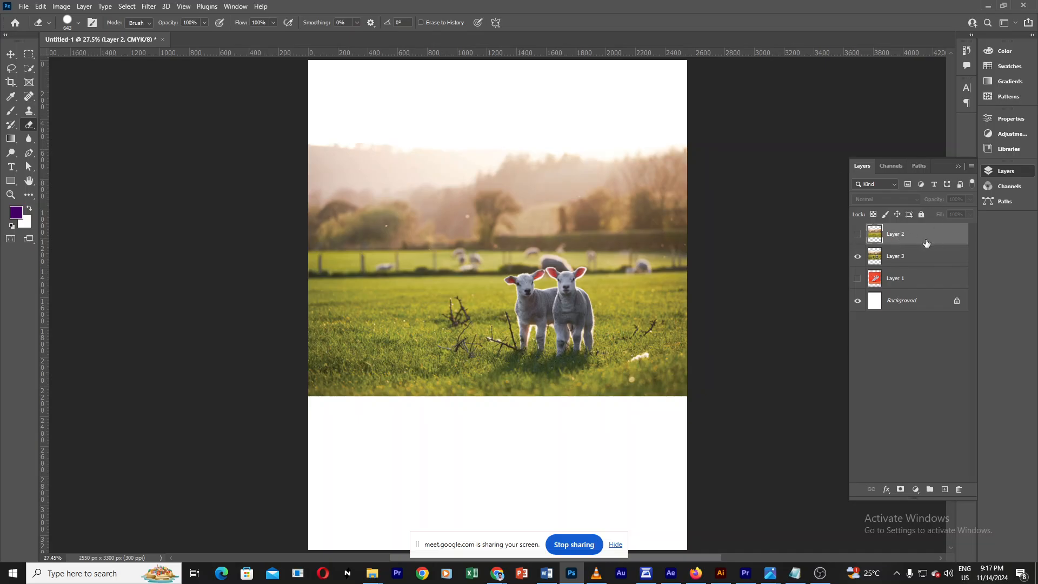
{"action": "left_click", "coordinate": [857, 236]}
{"action": "mouse_move", "coordinate": [529, 297]}
{"action": "left_mouse_down"}
{"action": "mouse_move", "coordinate": [547, 296]}
{"action": "mouse_move", "coordinate": [536, 294]}
{"action": "mouse_move", "coordinate": [545, 394]}
{"action": "left_mouse_up"}
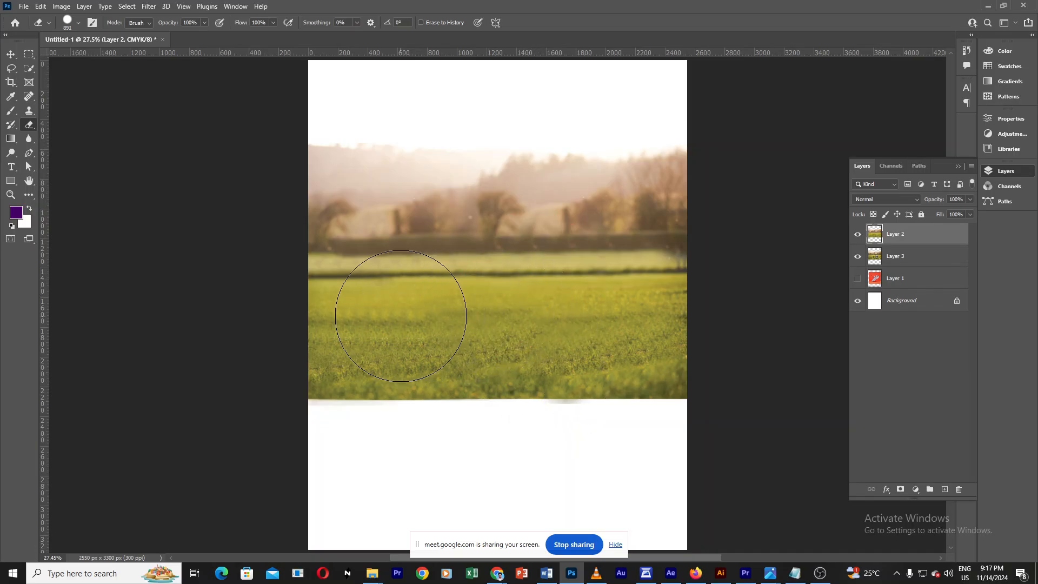
Step: Erase three round holes in Layer 2 to reveal the lambs on the layer beneath
{"action": "left_click", "coordinate": [395, 315]}
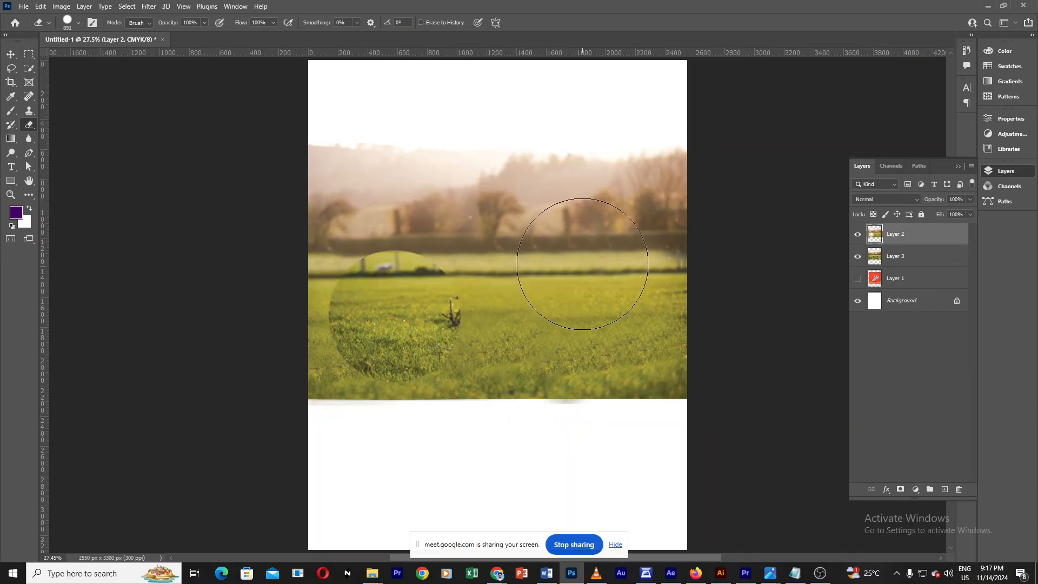
{"action": "left_click", "coordinate": [586, 225]}
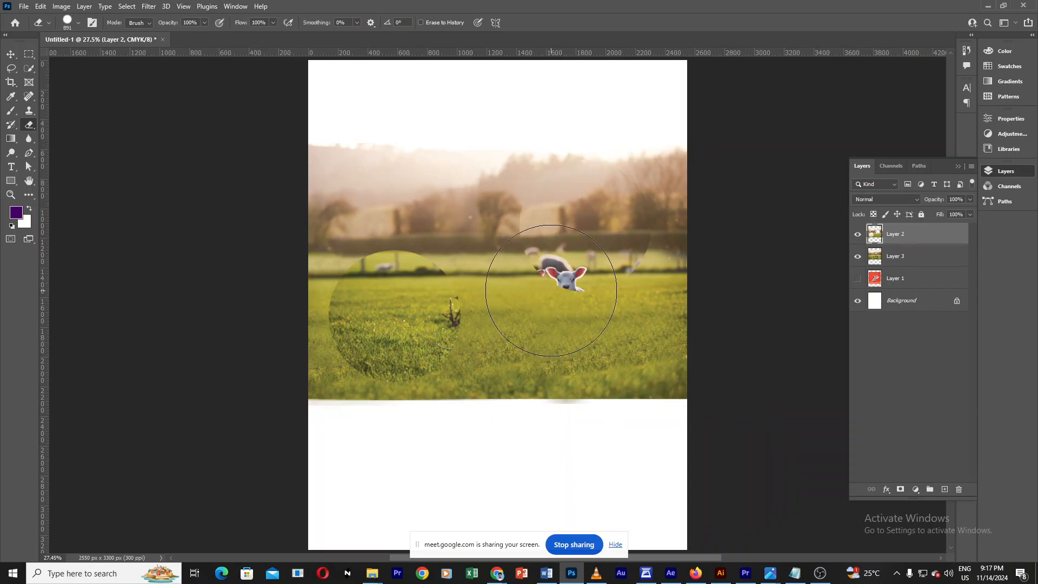
{"action": "left_click", "coordinate": [553, 298]}
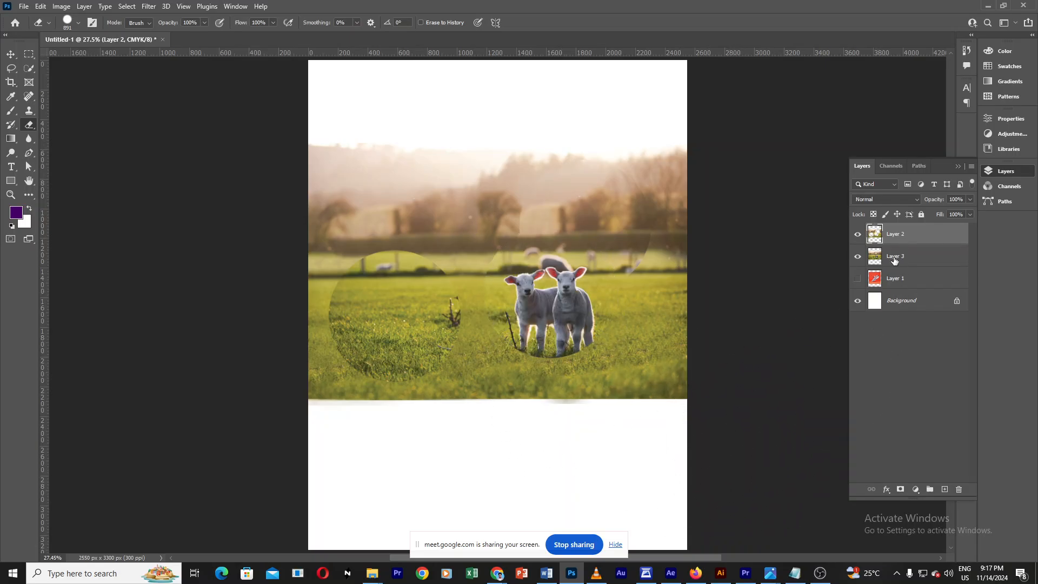
Step: Hide Layer 3 to show the holes, and make Layer 1's red shoe design visible beneath
{"action": "left_click", "coordinate": [856, 259]}
{"action": "left_click", "coordinate": [856, 257]}
{"action": "left_click", "coordinate": [856, 257]}
{"action": "left_click", "coordinate": [856, 257]}
{"action": "left_click", "coordinate": [907, 259]}
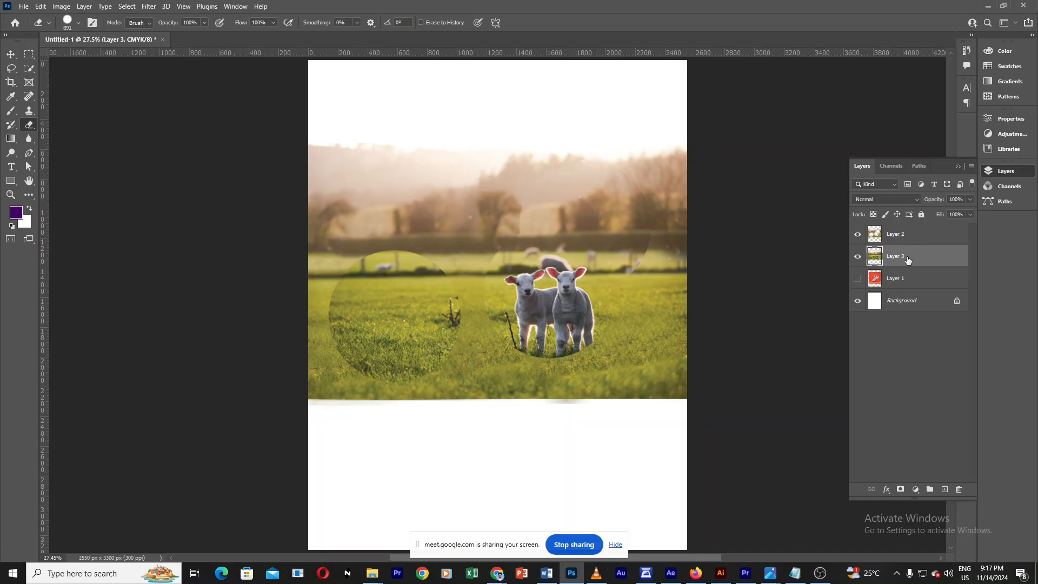
{"action": "left_click", "coordinate": [857, 258]}
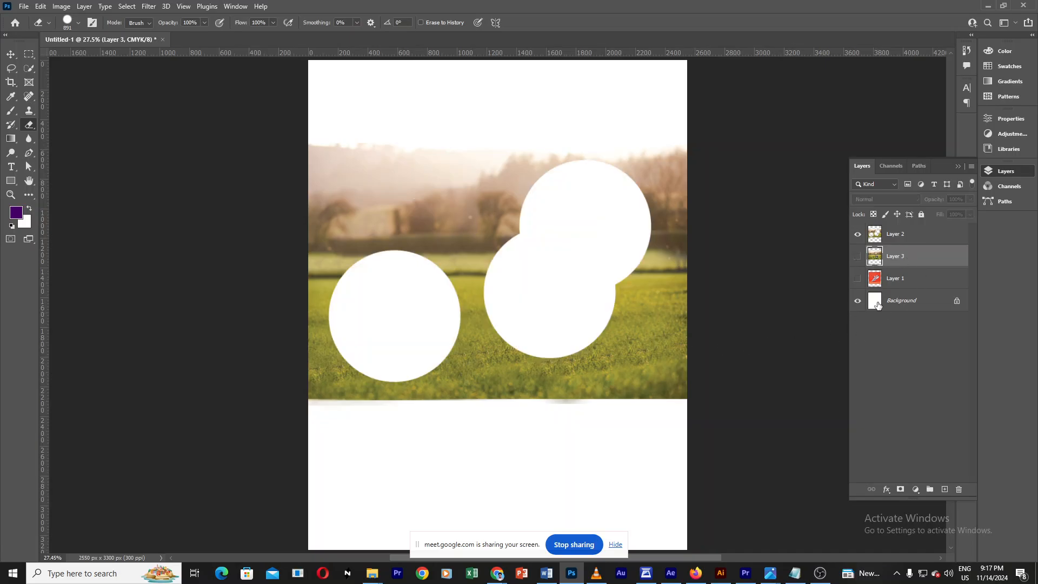
{"action": "left_click", "coordinate": [859, 280]}
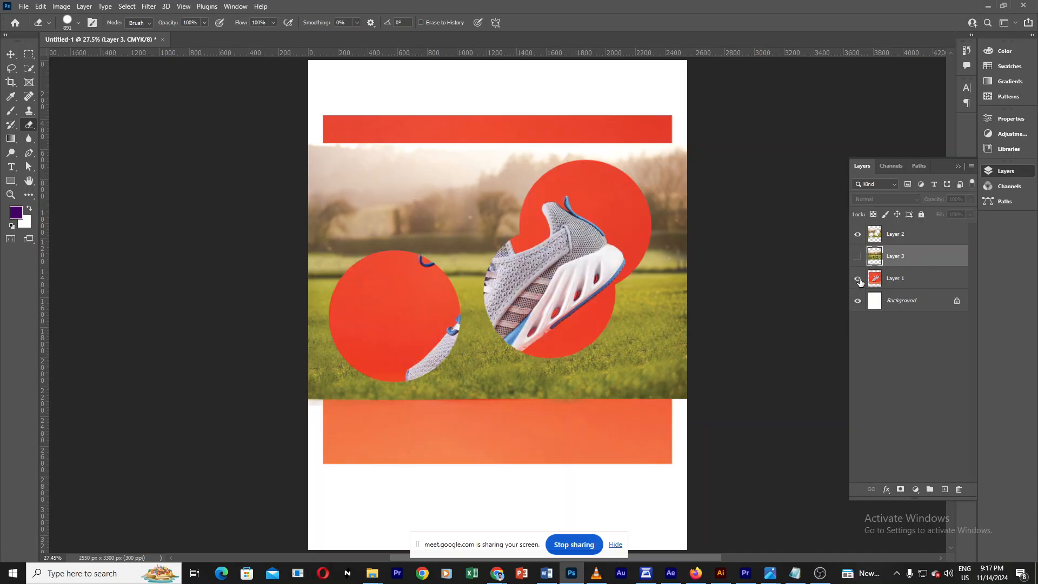
Step: Shift the shoe design layer slightly to the right with the Move tool
{"action": "left_click", "coordinate": [11, 54]}
{"action": "mouse_move", "coordinate": [578, 208]}
{"action": "left_mouse_down"}
{"action": "mouse_move", "coordinate": [587, 259]}
{"action": "mouse_move", "coordinate": [595, 216]}
{"action": "left_mouse_up"}
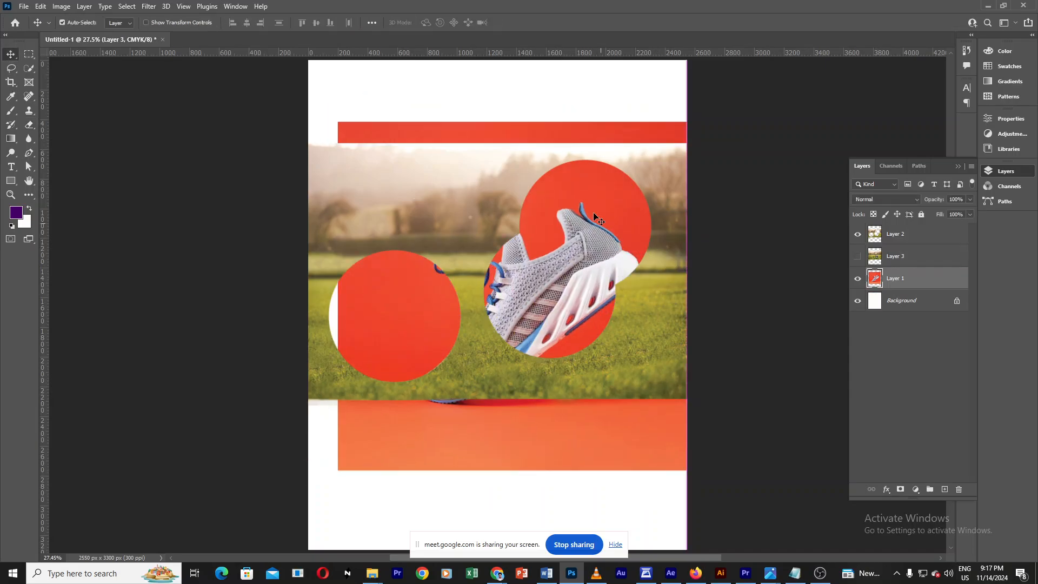
{"action": "left_click", "coordinate": [857, 234]}
{"action": "left_click", "coordinate": [857, 234]}
{"action": "mouse_move", "coordinate": [574, 274]}
{"action": "left_mouse_down"}
{"action": "mouse_move", "coordinate": [562, 297]}
{"action": "mouse_move", "coordinate": [581, 272]}
{"action": "left_mouse_up"}
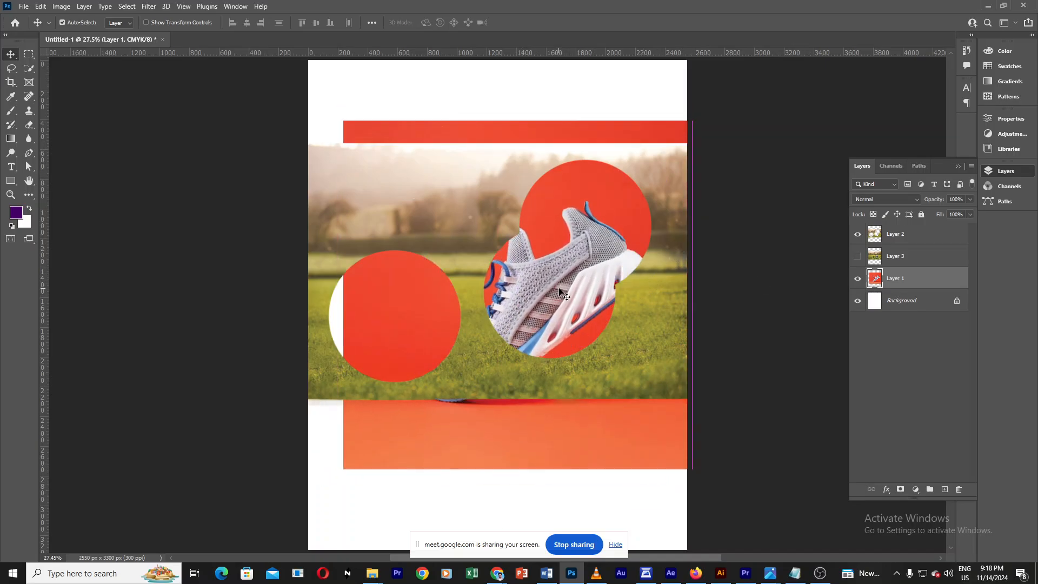
Step: Hide Layer 2 so the shoe design layer shows on its own
{"action": "mouse_move", "coordinate": [460, 216]}
{"action": "left_mouse_down"}
{"action": "mouse_move", "coordinate": [472, 229]}
{"action": "mouse_move", "coordinate": [431, 208]}
{"action": "mouse_move", "coordinate": [463, 210]}
{"action": "mouse_move", "coordinate": [468, 227]}
{"action": "left_mouse_up"}
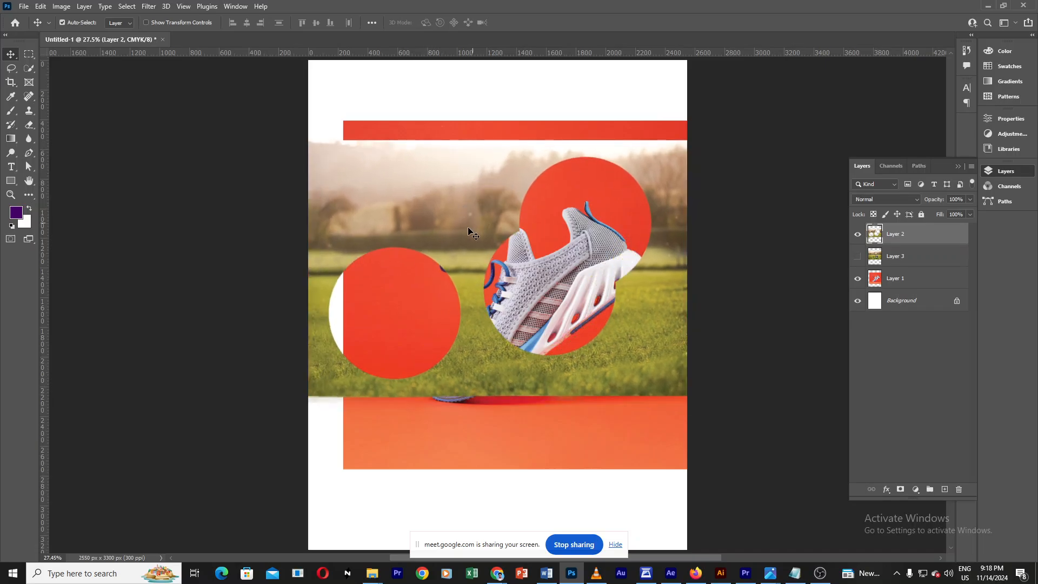
{"action": "left_click", "coordinate": [858, 236]}
{"action": "left_click", "coordinate": [858, 236]}
{"action": "left_click", "coordinate": [858, 236]}
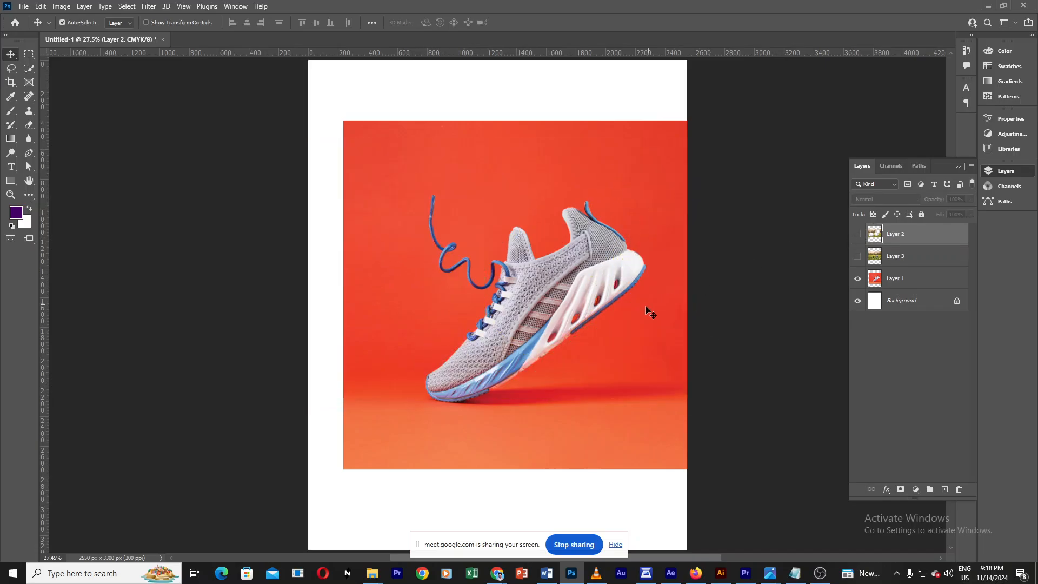
Step: Nudge the shoe design layer slightly to the left
{"action": "left_click_drag", "start_coordinate": [648, 313], "coordinate": [616, 313]}
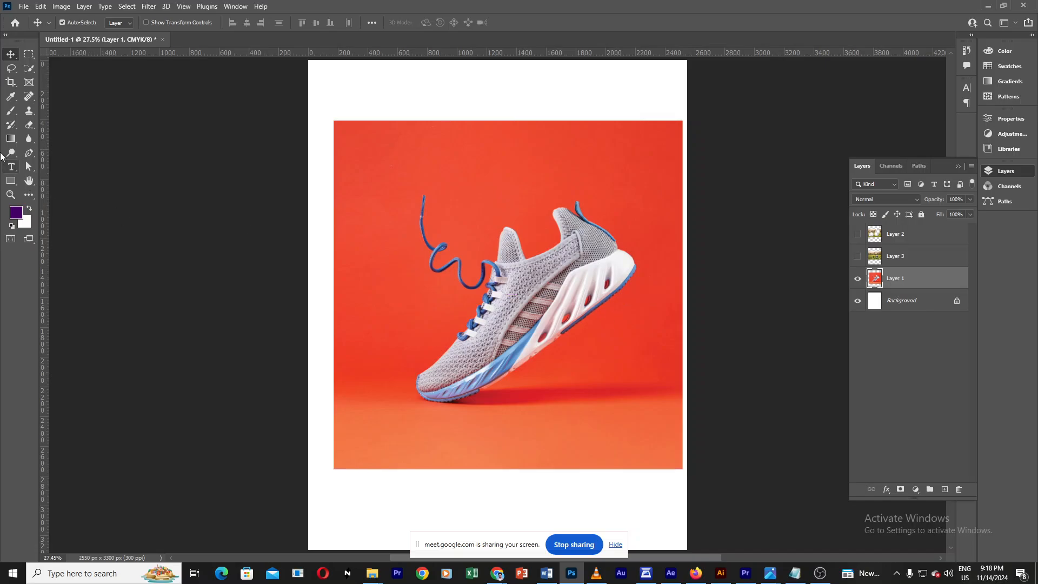
Step: Select the Background Eraser tool and set its brush to about 508 px diameter at 100% hardness
{"action": "left_click", "coordinate": [28, 124]}
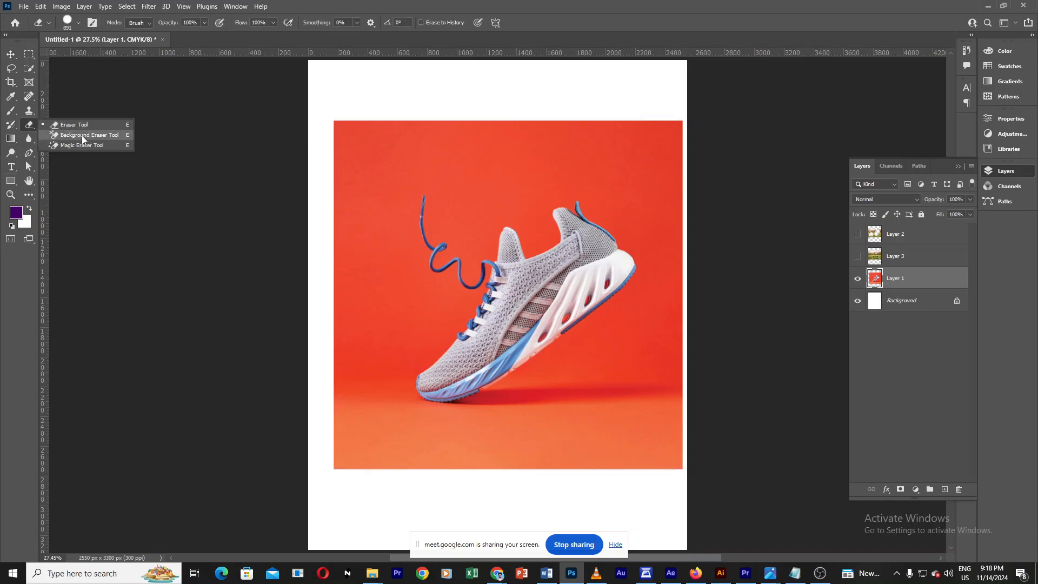
{"action": "left_click", "coordinate": [95, 135]}
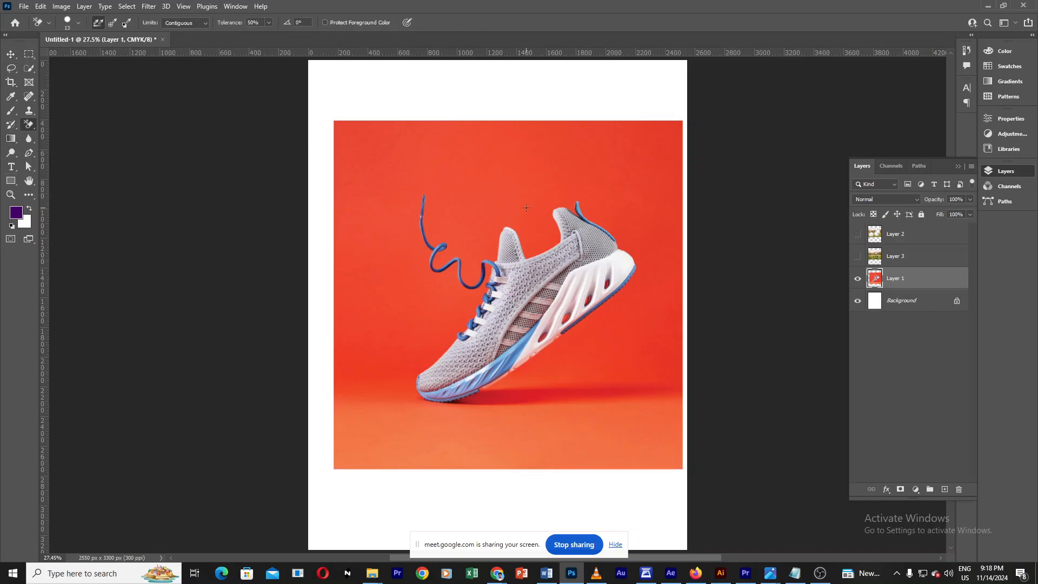
{"action": "right_click", "coordinate": [548, 201], "text": "alt"}
{"action": "right_click", "coordinate": [553, 206], "text": "alt"}
{"action": "right_click", "coordinate": [474, 202], "text": "alt"}
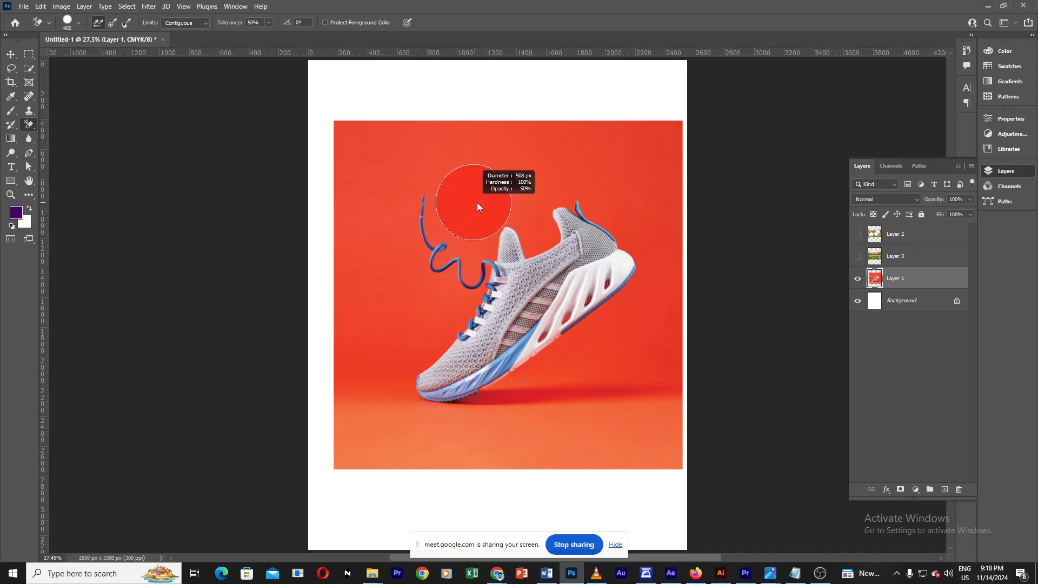
{"action": "right_click", "coordinate": [29, 124]}
{"action": "left_click", "coordinate": [98, 134]}
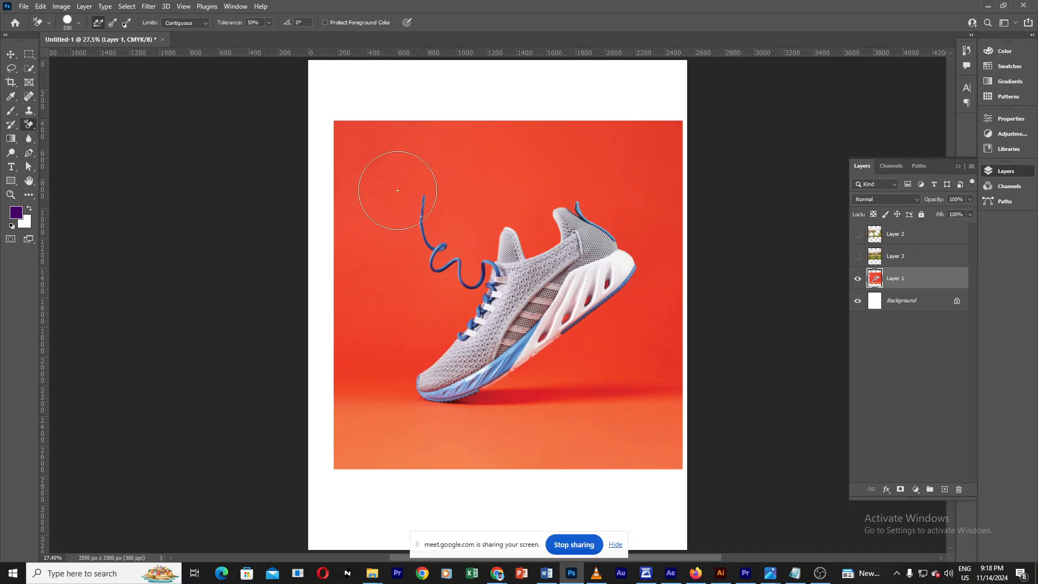
{"action": "right_click", "coordinate": [464, 196], "text": "alt"}
Step: Erase the red backdrop around the shoe with the Background Eraser
{"action": "left_click", "coordinate": [526, 190]}
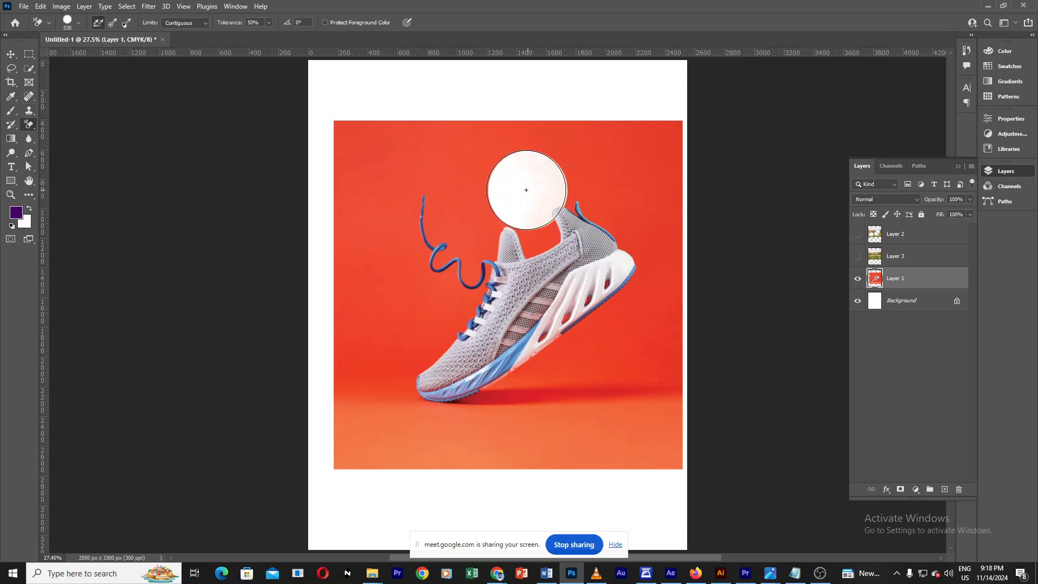
{"action": "left_click", "coordinate": [528, 229]}
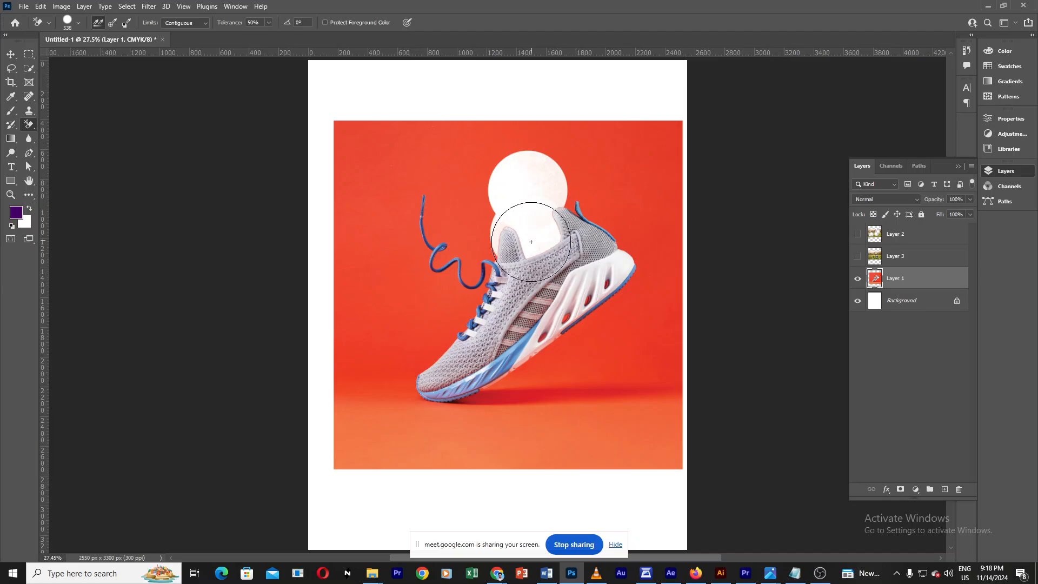
{"action": "left_click", "coordinate": [448, 301]}
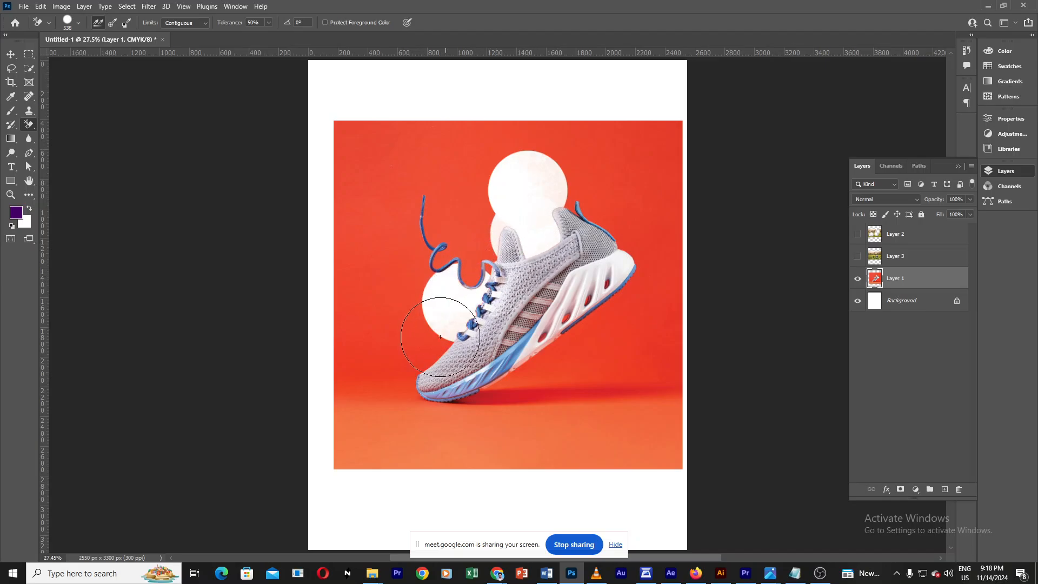
{"action": "mouse_move", "coordinate": [440, 337]}
{"action": "left_mouse_down"}
{"action": "mouse_move", "coordinate": [477, 210]}
{"action": "mouse_move", "coordinate": [526, 163]}
{"action": "mouse_move", "coordinate": [607, 152]}
{"action": "mouse_move", "coordinate": [673, 246]}
{"action": "mouse_move", "coordinate": [658, 330]}
{"action": "mouse_move", "coordinate": [589, 382]}
{"action": "mouse_move", "coordinate": [556, 327]}
{"action": "mouse_move", "coordinate": [575, 207]}
{"action": "mouse_move", "coordinate": [609, 233]}
{"action": "mouse_move", "coordinate": [610, 319]}
{"action": "mouse_move", "coordinate": [578, 337]}
{"action": "mouse_move", "coordinate": [636, 226]}
{"action": "mouse_move", "coordinate": [631, 218]}
{"action": "mouse_move", "coordinate": [631, 275]}
{"action": "mouse_move", "coordinate": [635, 259]}
{"action": "mouse_move", "coordinate": [643, 277]}
{"action": "mouse_move", "coordinate": [660, 132]}
{"action": "mouse_move", "coordinate": [566, 126]}
{"action": "mouse_move", "coordinate": [422, 147]}
{"action": "mouse_move", "coordinate": [387, 204]}
{"action": "mouse_move", "coordinate": [407, 286]}
{"action": "mouse_move", "coordinate": [433, 195]}
{"action": "mouse_move", "coordinate": [464, 169]}
{"action": "mouse_move", "coordinate": [418, 211]}
{"action": "left_mouse_up"}
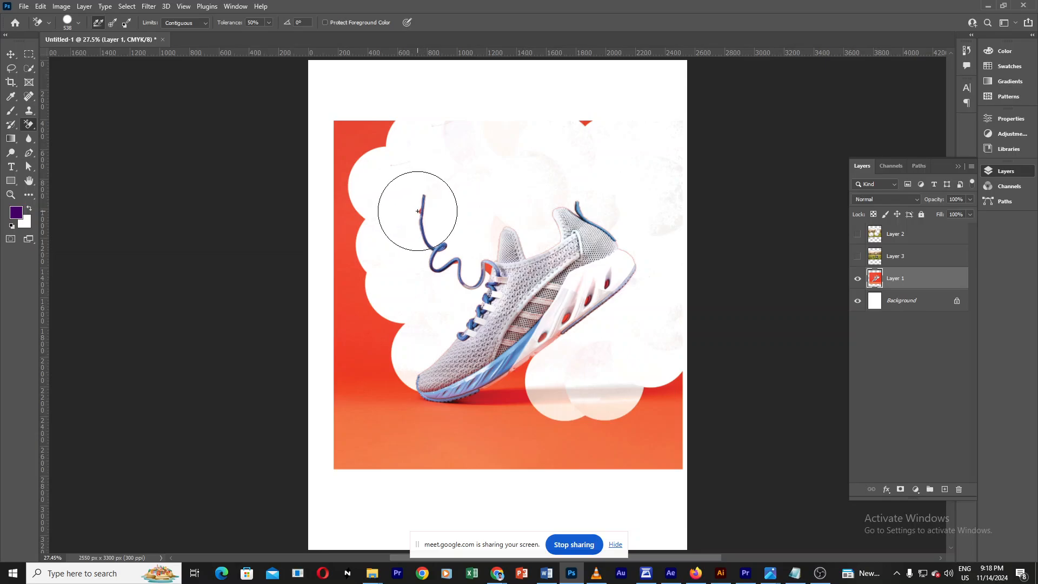
{"action": "left_click", "coordinate": [420, 211]}
{"action": "left_click", "coordinate": [490, 270]}
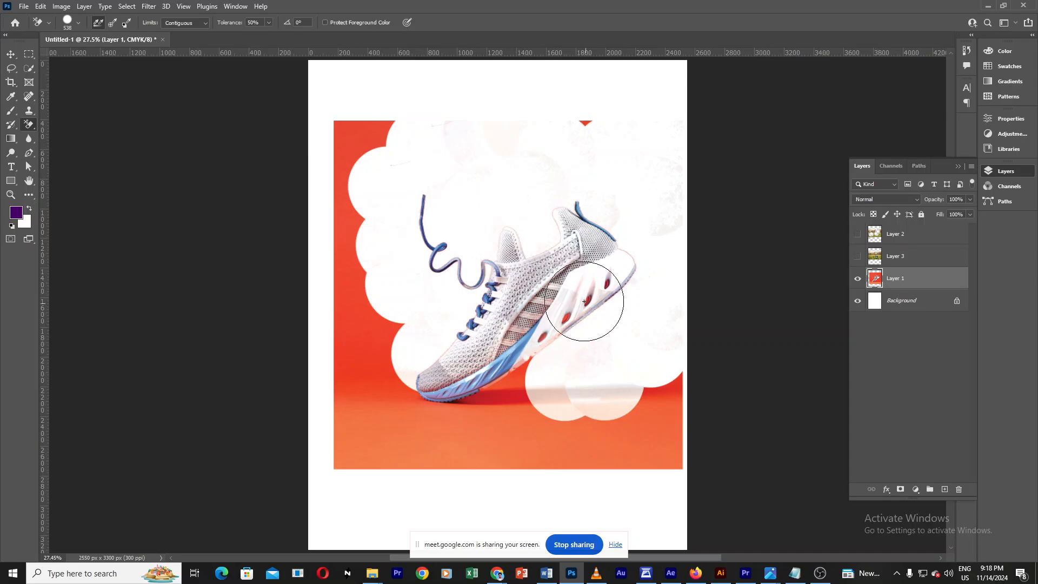
{"action": "mouse_move", "coordinate": [584, 301]}
{"action": "left_mouse_down"}
{"action": "mouse_move", "coordinate": [539, 340]}
{"action": "mouse_move", "coordinate": [612, 282]}
{"action": "mouse_move", "coordinate": [543, 334]}
{"action": "mouse_move", "coordinate": [511, 392]}
{"action": "mouse_move", "coordinate": [426, 406]}
{"action": "mouse_move", "coordinate": [406, 394]}
{"action": "mouse_move", "coordinate": [499, 403]}
{"action": "mouse_move", "coordinate": [456, 404]}
{"action": "mouse_move", "coordinate": [430, 420]}
{"action": "mouse_move", "coordinate": [376, 367]}
{"action": "mouse_move", "coordinate": [378, 405]}
{"action": "mouse_move", "coordinate": [382, 342]}
{"action": "mouse_move", "coordinate": [413, 411]}
{"action": "mouse_move", "coordinate": [593, 399]}
{"action": "mouse_move", "coordinate": [534, 400]}
{"action": "mouse_move", "coordinate": [543, 412]}
{"action": "mouse_move", "coordinate": [653, 390]}
{"action": "mouse_move", "coordinate": [675, 399]}
{"action": "mouse_move", "coordinate": [688, 383]}
{"action": "mouse_move", "coordinate": [578, 356]}
{"action": "mouse_move", "coordinate": [591, 427]}
{"action": "mouse_move", "coordinate": [667, 424]}
{"action": "mouse_move", "coordinate": [650, 440]}
{"action": "mouse_move", "coordinate": [674, 447]}
{"action": "mouse_move", "coordinate": [611, 449]}
{"action": "mouse_move", "coordinate": [681, 406]}
{"action": "mouse_move", "coordinate": [674, 429]}
{"action": "mouse_move", "coordinate": [641, 398]}
{"action": "left_mouse_up"}
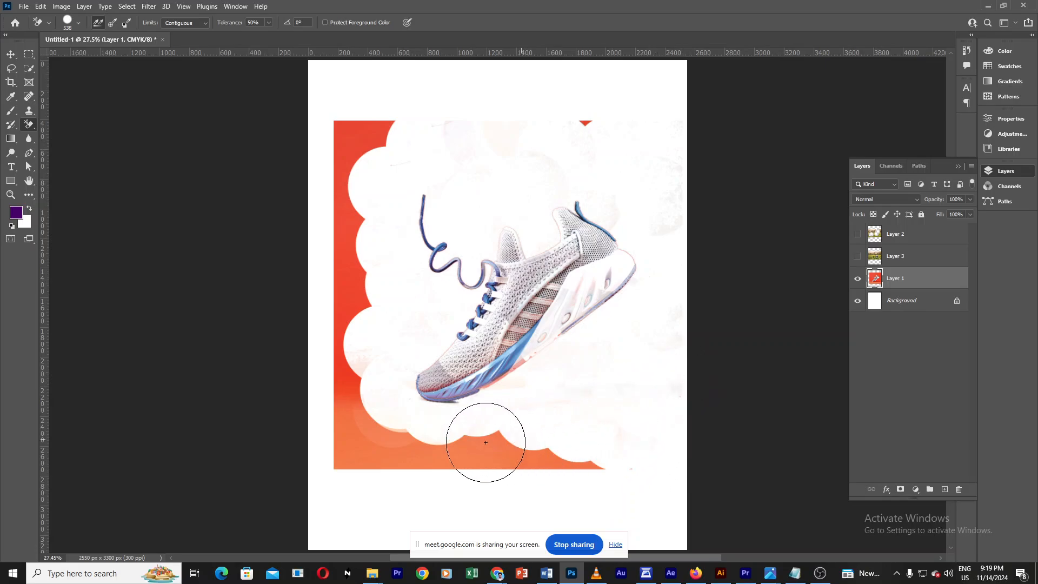
{"action": "mouse_move", "coordinate": [486, 442]}
{"action": "left_mouse_down"}
{"action": "mouse_move", "coordinate": [356, 441]}
{"action": "mouse_move", "coordinate": [591, 453]}
{"action": "mouse_move", "coordinate": [592, 469]}
{"action": "mouse_move", "coordinate": [379, 398]}
{"action": "mouse_move", "coordinate": [437, 402]}
{"action": "mouse_move", "coordinate": [511, 384]}
{"action": "mouse_move", "coordinate": [525, 368]}
{"action": "mouse_move", "coordinate": [412, 403]}
{"action": "mouse_move", "coordinate": [477, 390]}
{"action": "mouse_move", "coordinate": [472, 400]}
{"action": "mouse_move", "coordinate": [364, 390]}
{"action": "mouse_move", "coordinate": [345, 338]}
{"action": "mouse_move", "coordinate": [346, 210]}
{"action": "mouse_move", "coordinate": [357, 150]}
{"action": "mouse_move", "coordinate": [398, 132]}
{"action": "mouse_move", "coordinate": [338, 127]}
{"action": "mouse_move", "coordinate": [358, 423]}
{"action": "mouse_move", "coordinate": [353, 399]}
{"action": "mouse_move", "coordinate": [344, 405]}
{"action": "mouse_move", "coordinate": [326, 155]}
{"action": "mouse_move", "coordinate": [351, 121]}
{"action": "mouse_move", "coordinate": [336, 125]}
{"action": "mouse_move", "coordinate": [589, 123]}
{"action": "left_mouse_up"}
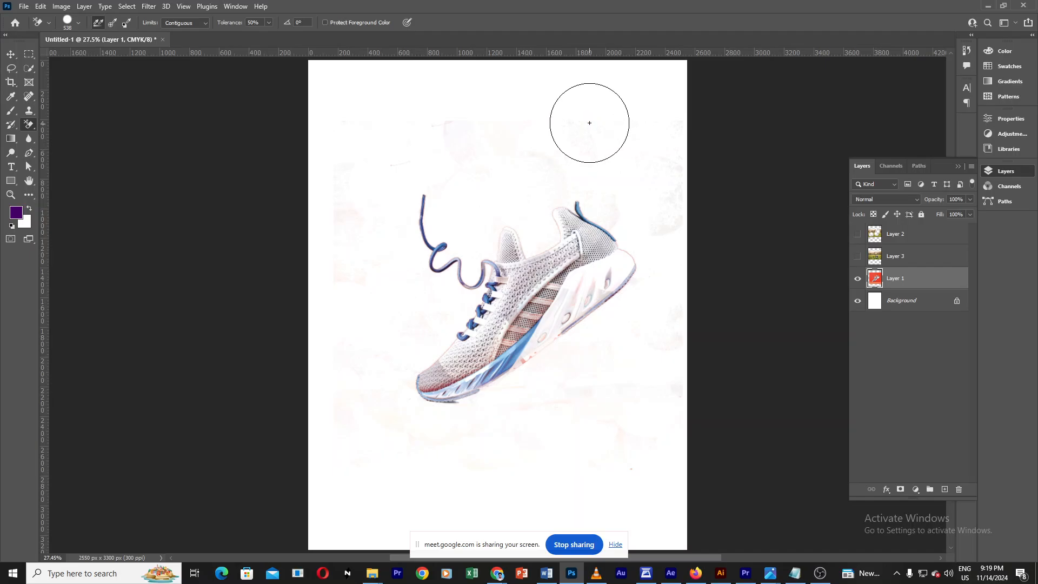
Step: Select the Background layer and add a purple Solid Color fill layer (#462165) above it
{"action": "left_click", "coordinate": [12, 54]}
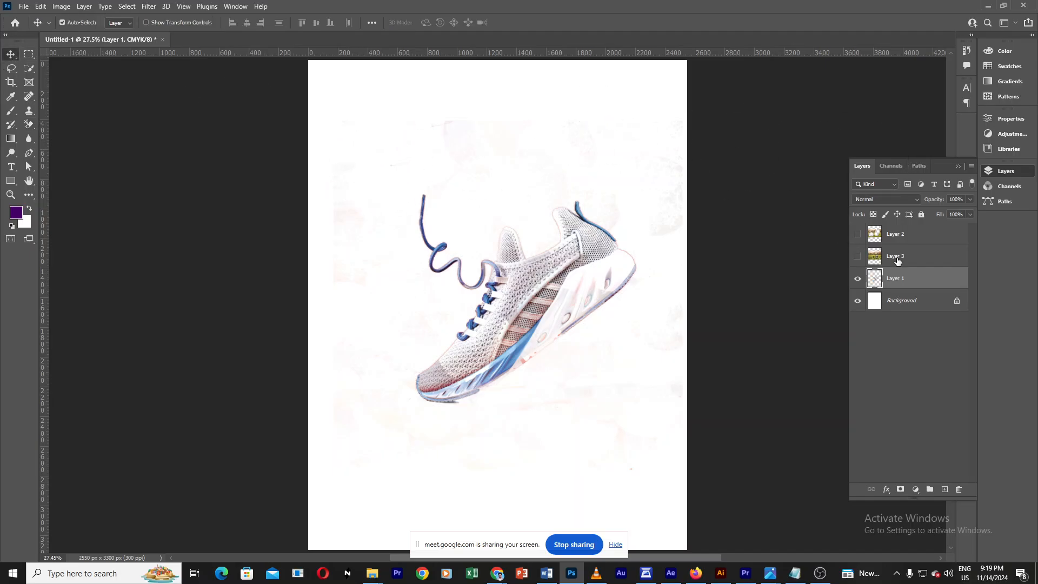
{"action": "left_click", "coordinate": [910, 300]}
{"action": "left_click", "coordinate": [915, 490]}
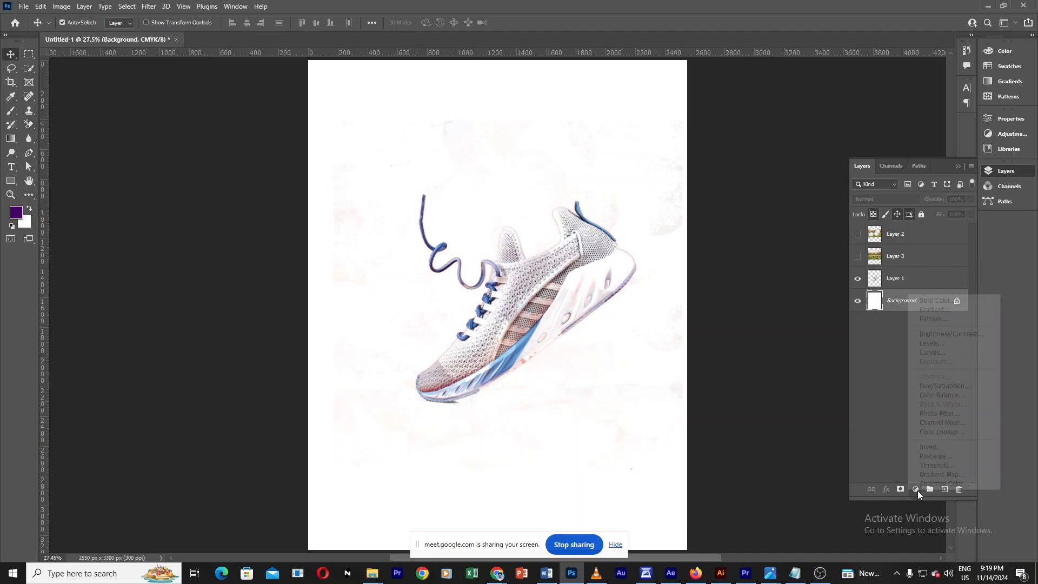
{"action": "left_click", "coordinate": [955, 301]}
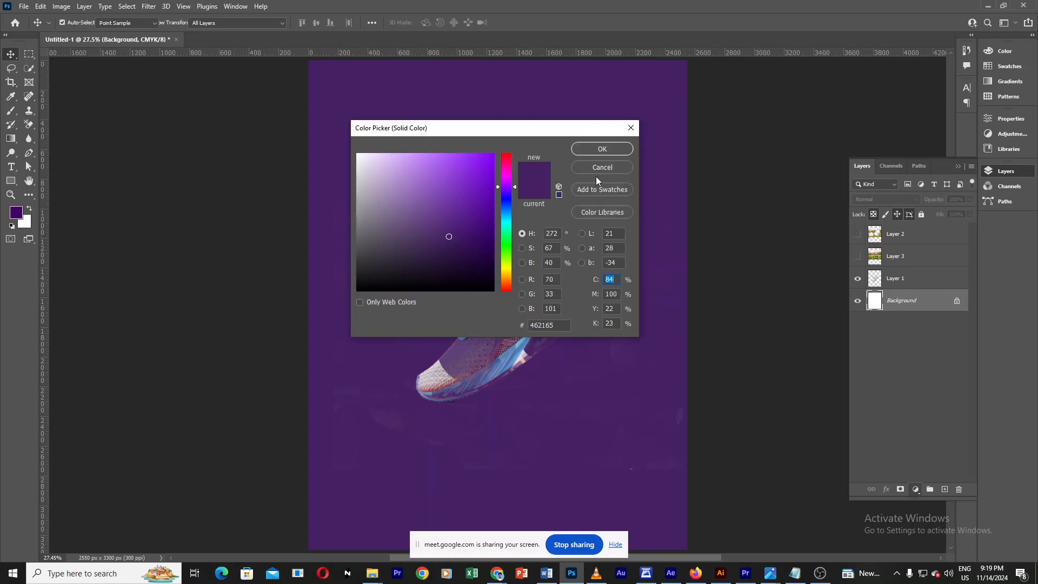
{"action": "left_click", "coordinate": [607, 148]}
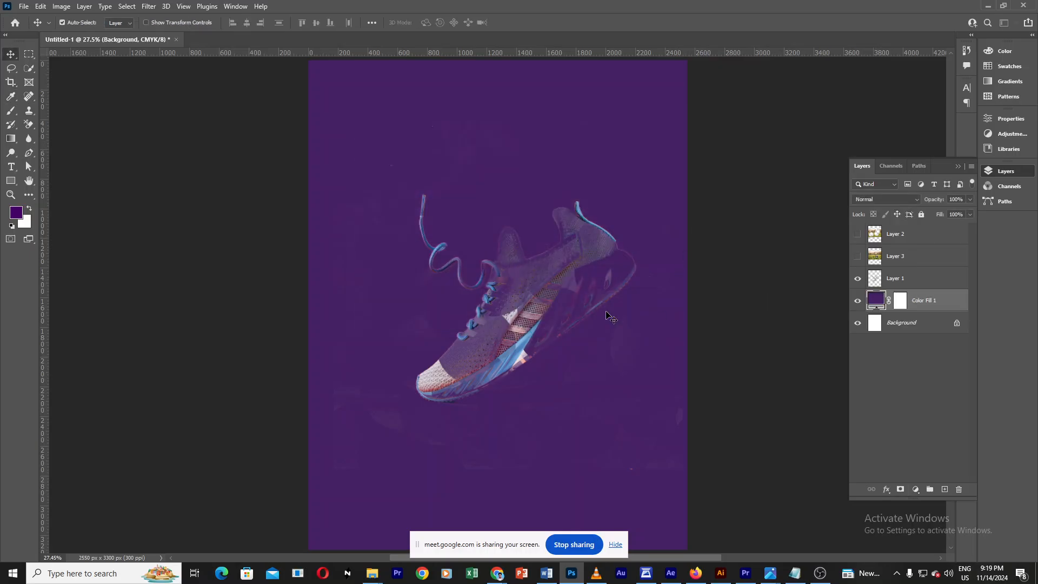
Step: Hide the color fill layer and select Layer 1
{"action": "left_click", "coordinate": [857, 278]}
{"action": "left_click", "coordinate": [857, 278]}
{"action": "left_click", "coordinate": [857, 300]}
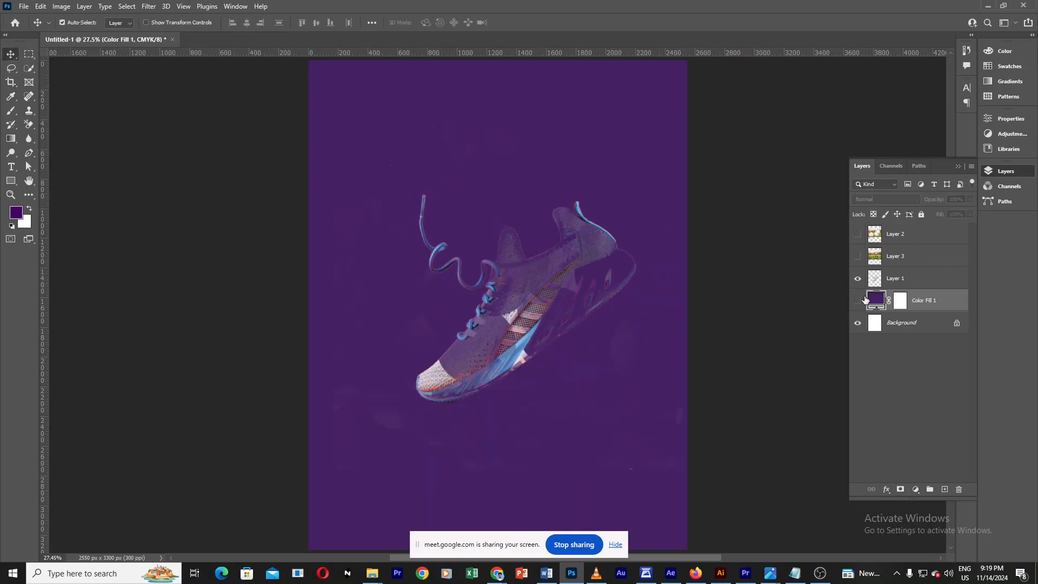
{"action": "left_click", "coordinate": [894, 283]}
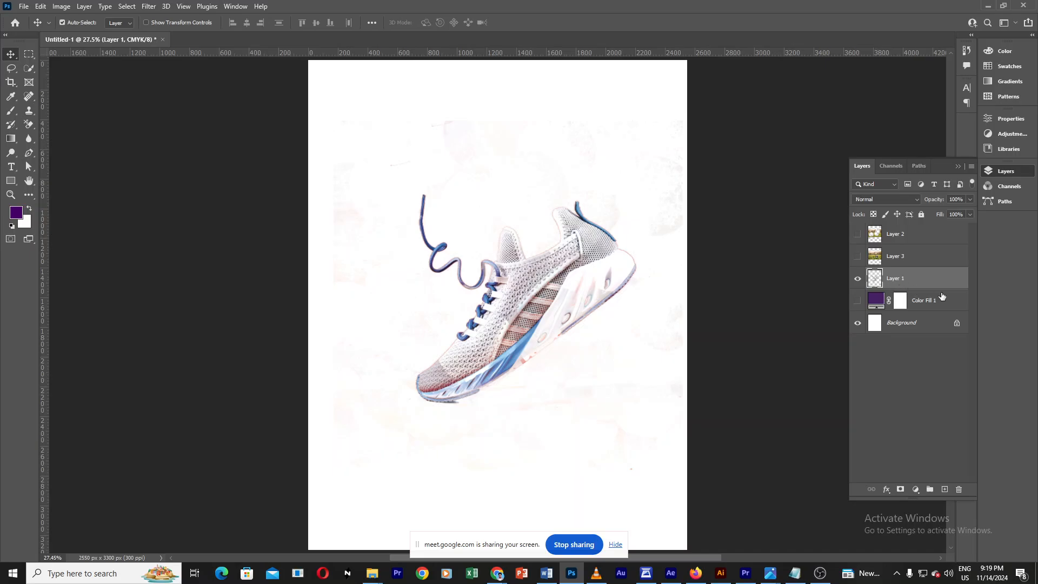
Step: Undo the color fill layer, the background erasing and the layer move
{"action": "key", "text": "ctrl+z"}
{"action": "key", "text": "ctrl+z"}
{"action": "key", "text": "ctrl+z"}
{"action": "key", "text": "ctrl+z"}
{"action": "key", "text": "ctrl+z"}
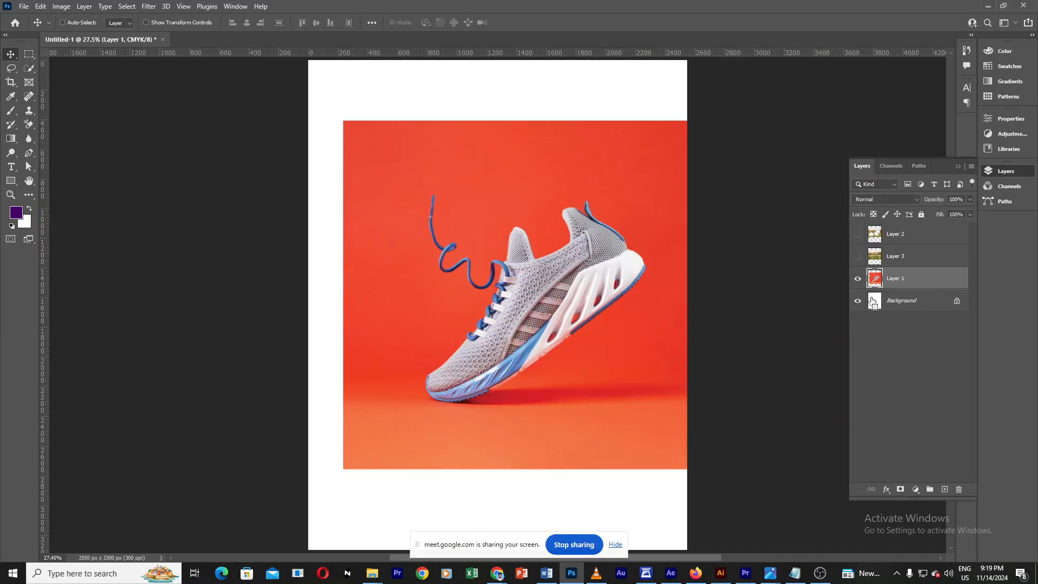
Step: Hide the Background layer and switch to the Magic Eraser tool
{"action": "left_click", "coordinate": [857, 300]}
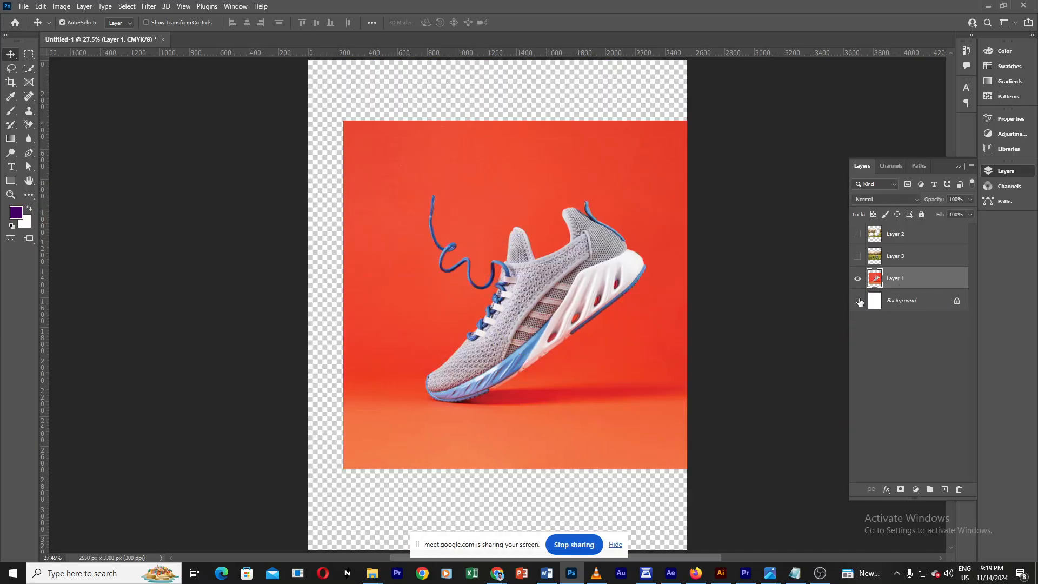
{"action": "left_click", "coordinate": [29, 125]}
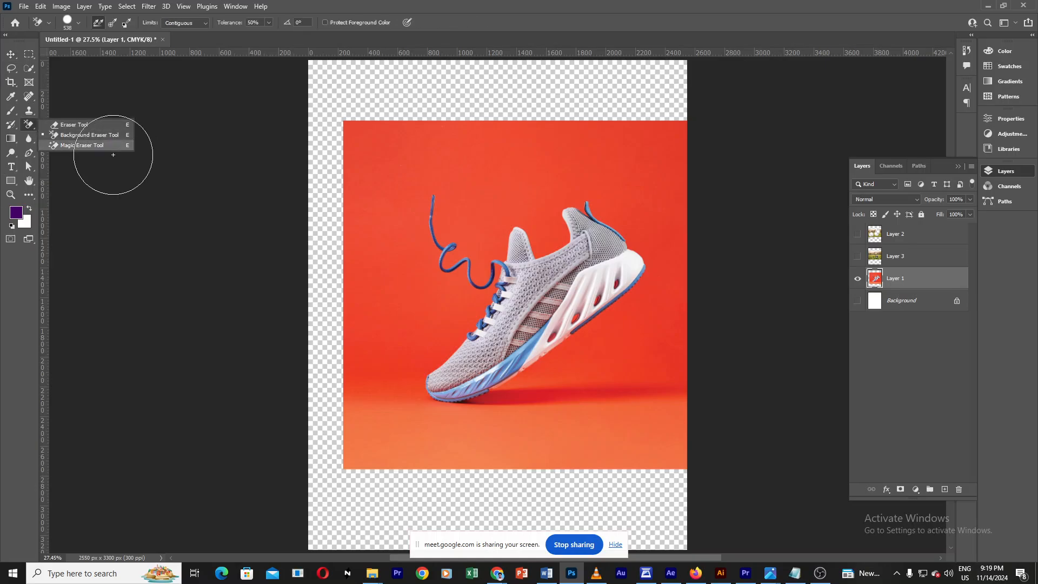
{"action": "left_click", "coordinate": [103, 146]}
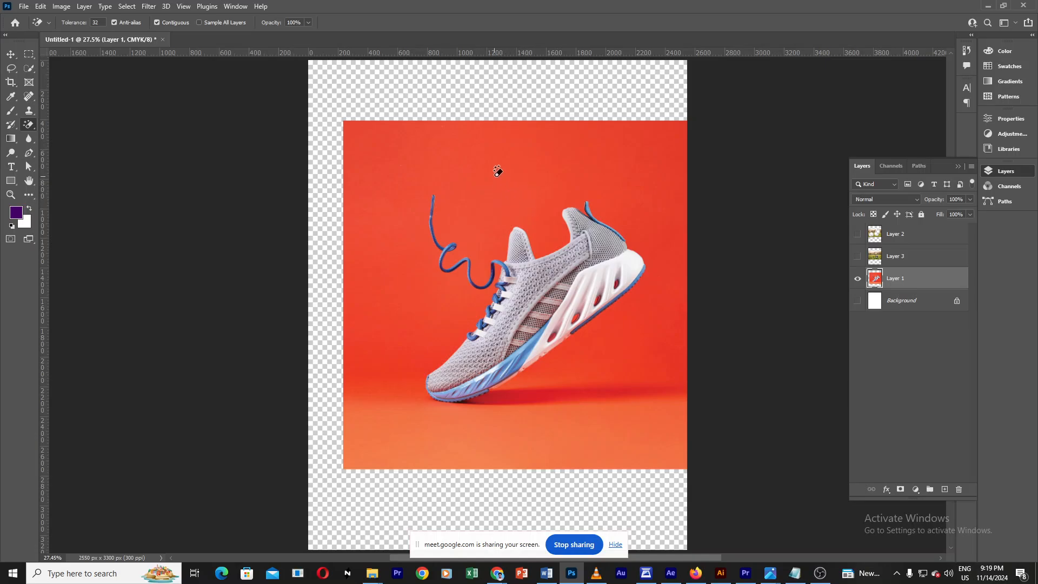
Step: Remove the red backdrop around the shoe with Magic Eraser clicks
{"action": "left_click", "coordinate": [495, 176]}
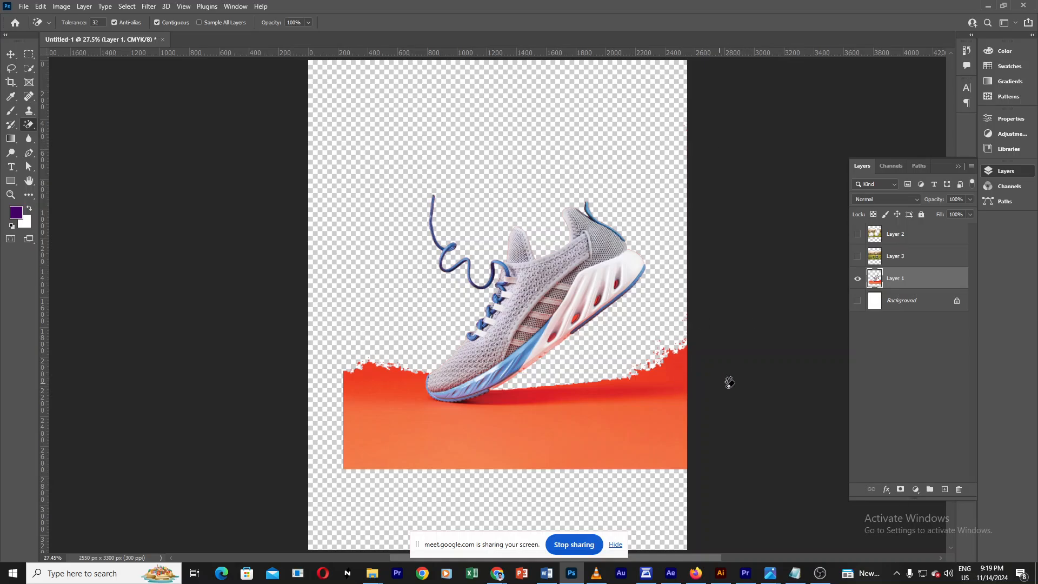
{"action": "left_click", "coordinate": [670, 398]}
{"action": "left_click", "coordinate": [508, 396]}
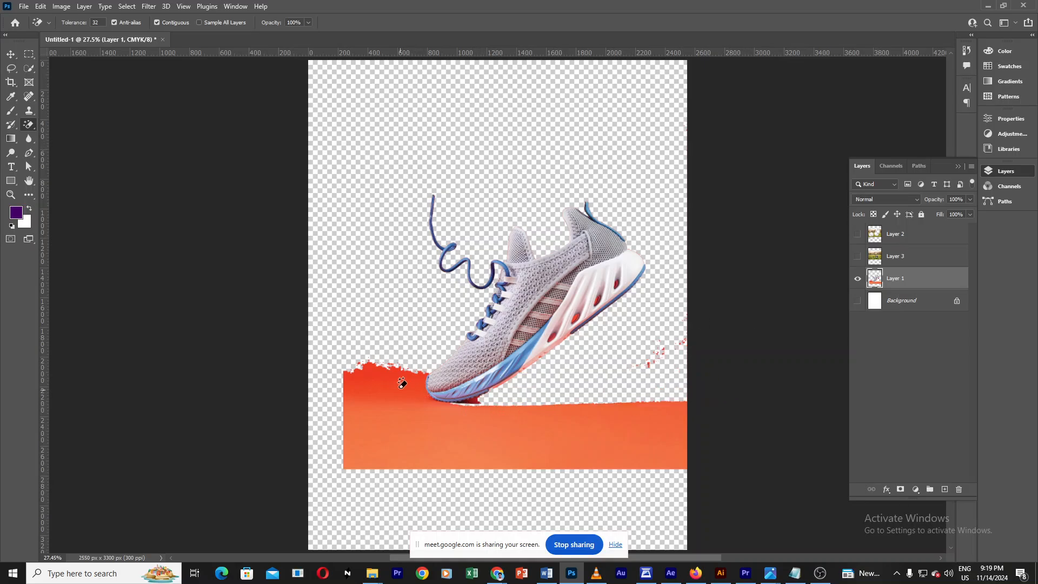
{"action": "left_click", "coordinate": [402, 382]}
{"action": "left_click", "coordinate": [495, 430]}
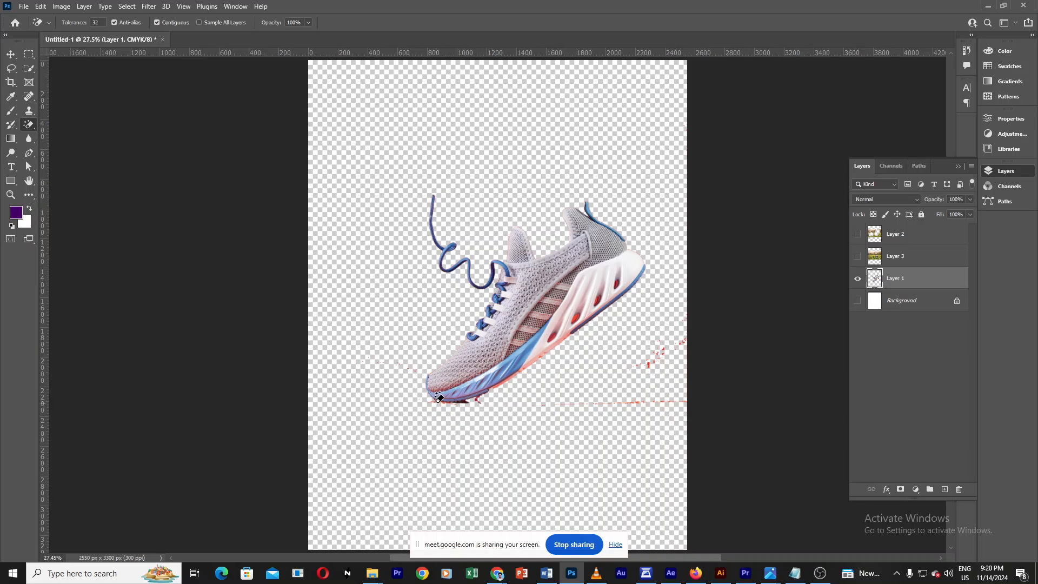
{"action": "left_click", "coordinate": [438, 403]}
Step: Move the shoe up and to the left, then erase the upper part of the red strip beside it
{"action": "key", "text": "v"}
{"action": "left_click_drag", "start_coordinate": [609, 250], "coordinate": [532, 221]}
{"action": "key", "text": "e"}
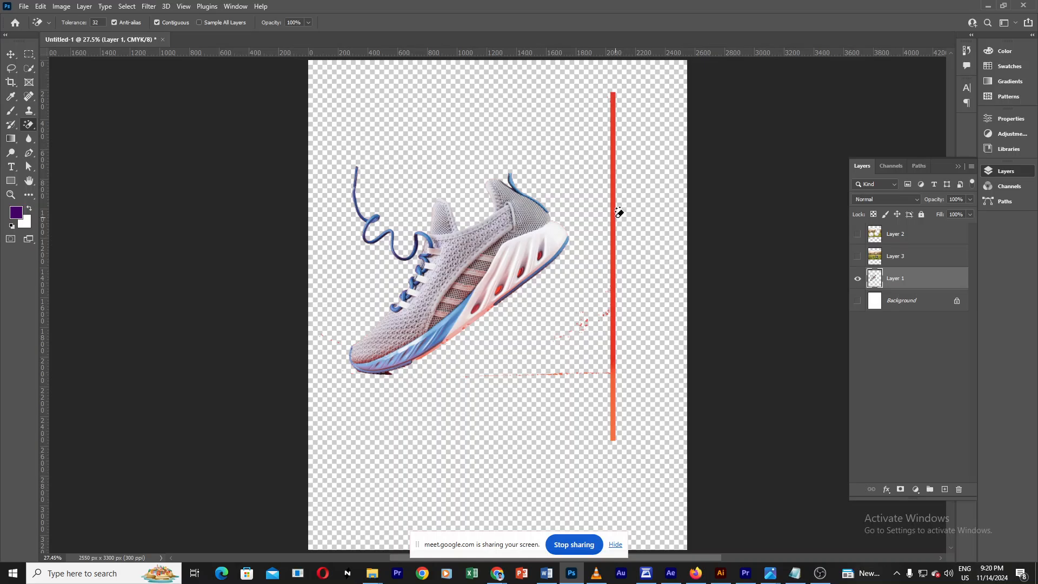
{"action": "left_click", "coordinate": [614, 216]}
{"action": "key", "text": "v"}
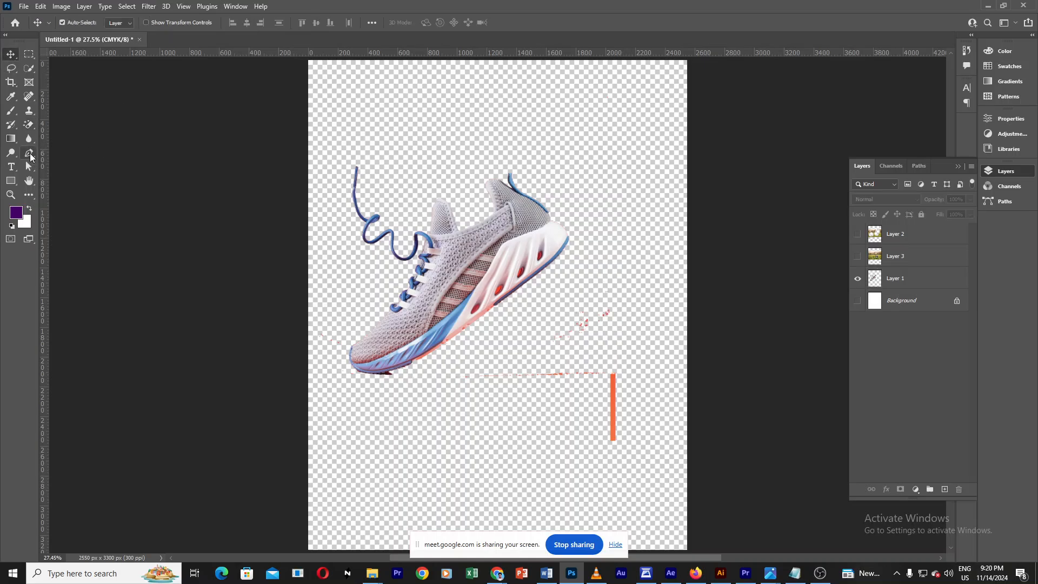
{"action": "left_click", "coordinate": [30, 157]}
{"action": "left_click", "coordinate": [71, 154]}
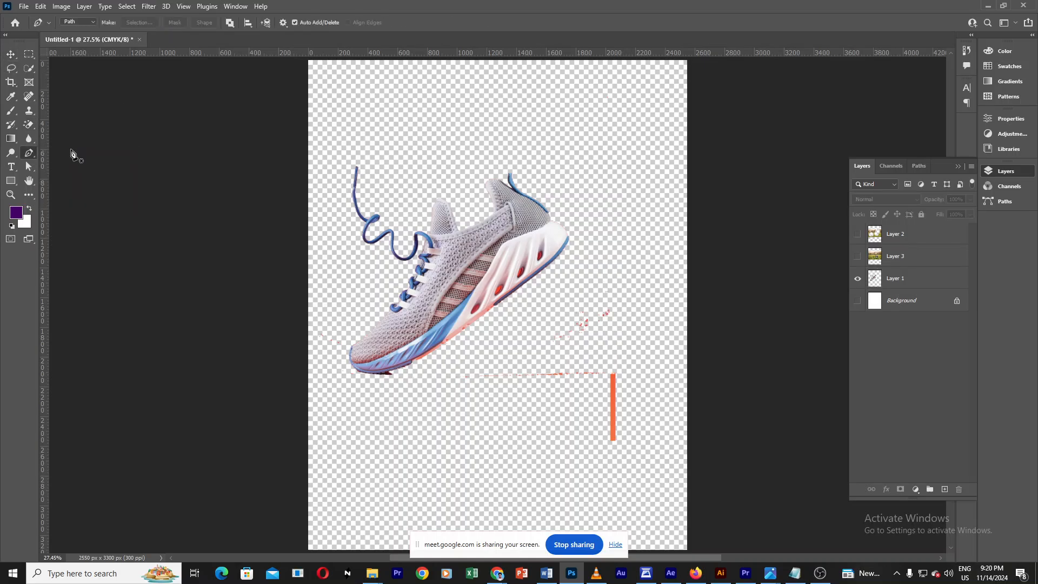
{"action": "left_click", "coordinate": [11, 54]}
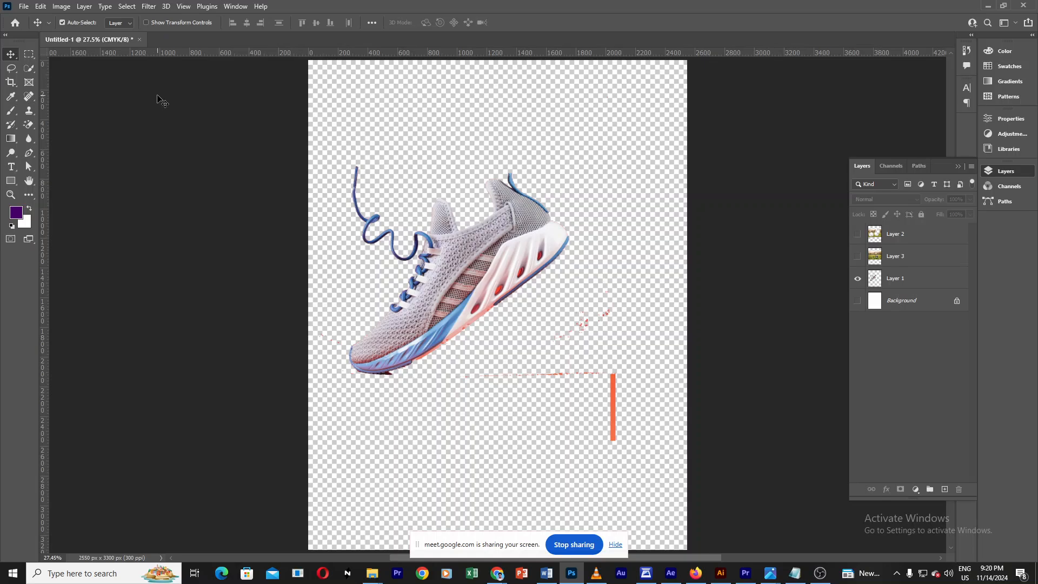
{"action": "left_click", "coordinate": [9, 113]}
{"action": "left_click", "coordinate": [30, 110]}
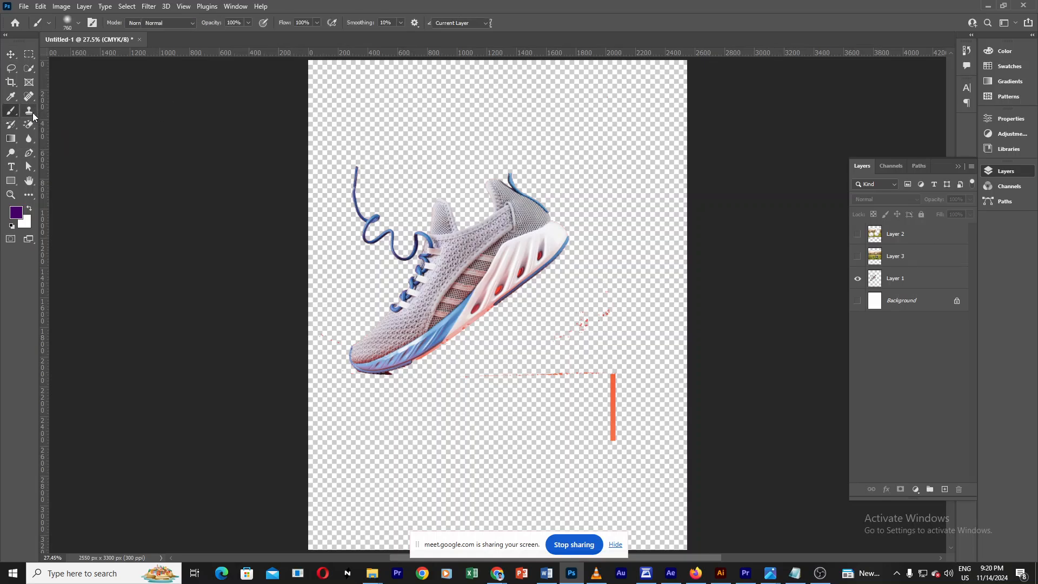
{"action": "left_click", "coordinate": [29, 125]}
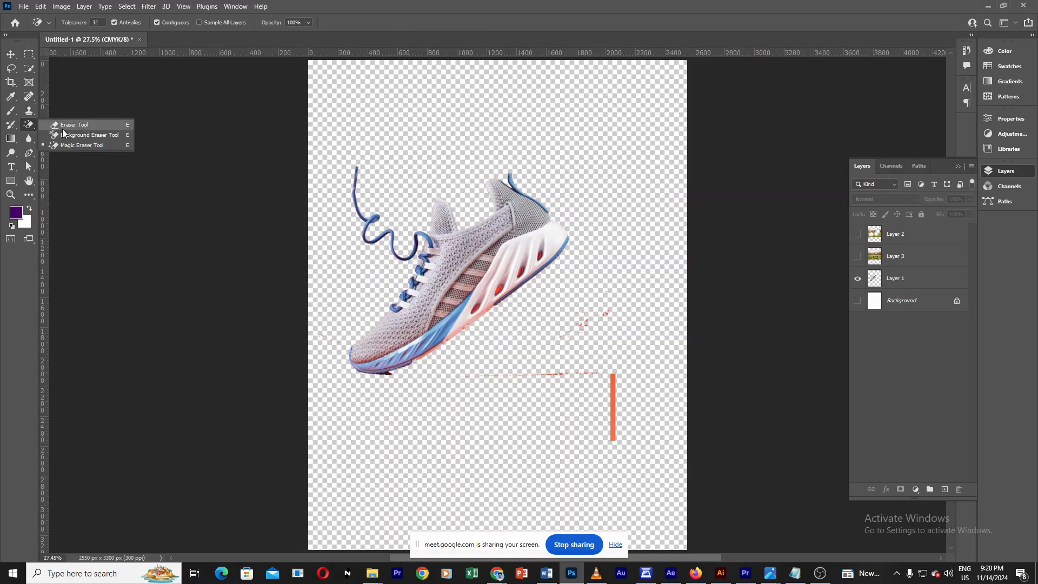
{"action": "left_click", "coordinate": [10, 54]}
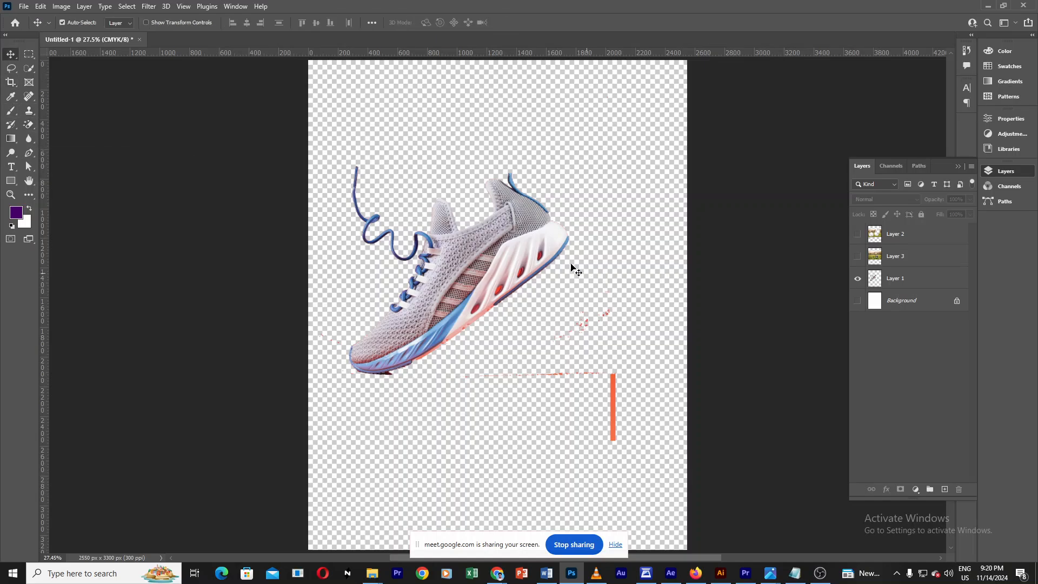
Step: Delete the shoe design layer, Layer 1
{"action": "left_click", "coordinate": [550, 232]}
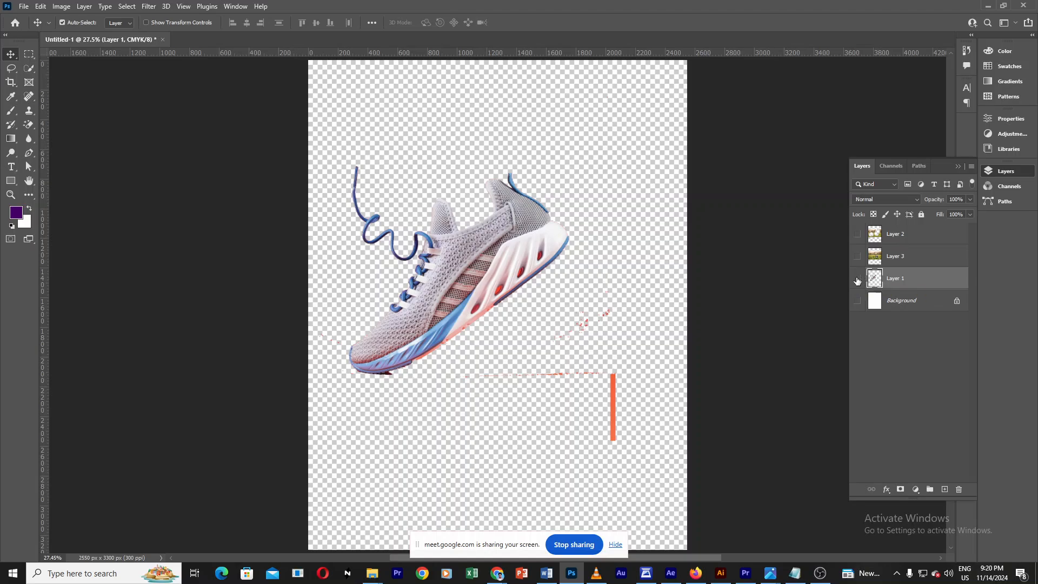
{"action": "left_click", "coordinate": [858, 277]}
{"action": "key", "text": "Delete"}
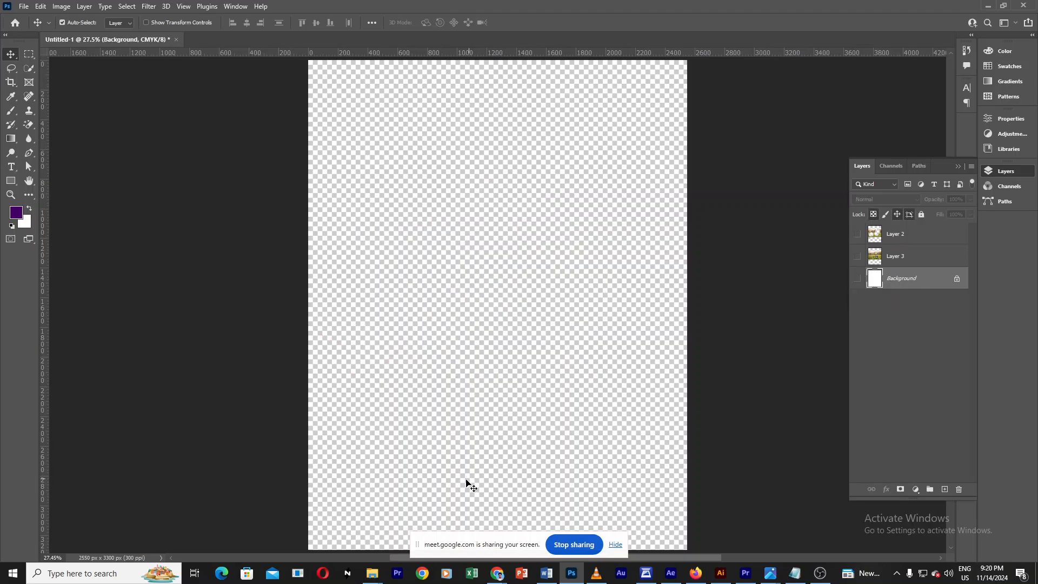
Step: Make the sheep field photo layer, Layer 3, visible
{"action": "left_click", "coordinate": [764, 324]}
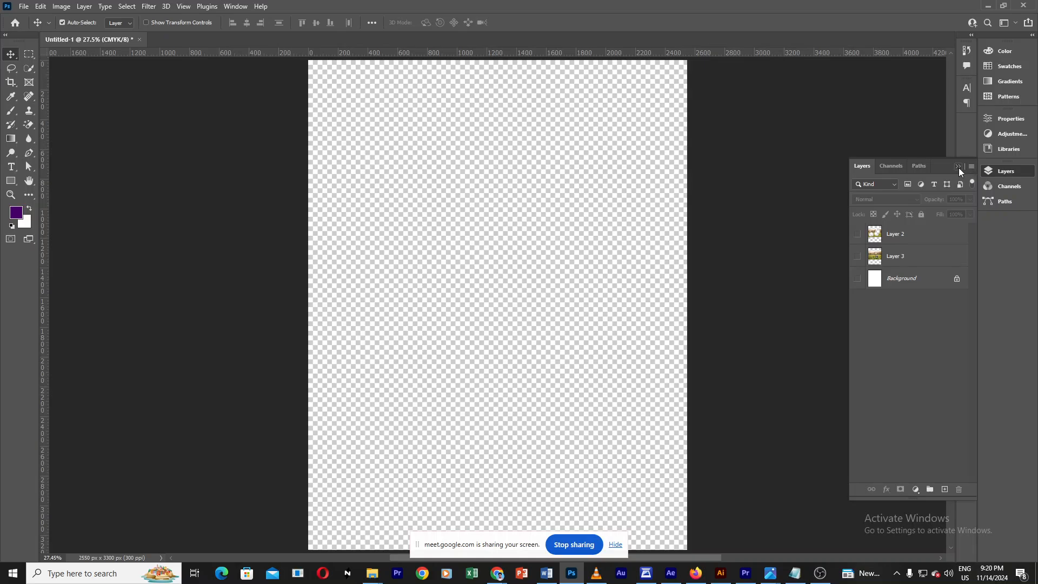
{"action": "left_click", "coordinate": [957, 167]}
{"action": "left_click", "coordinate": [1005, 171]}
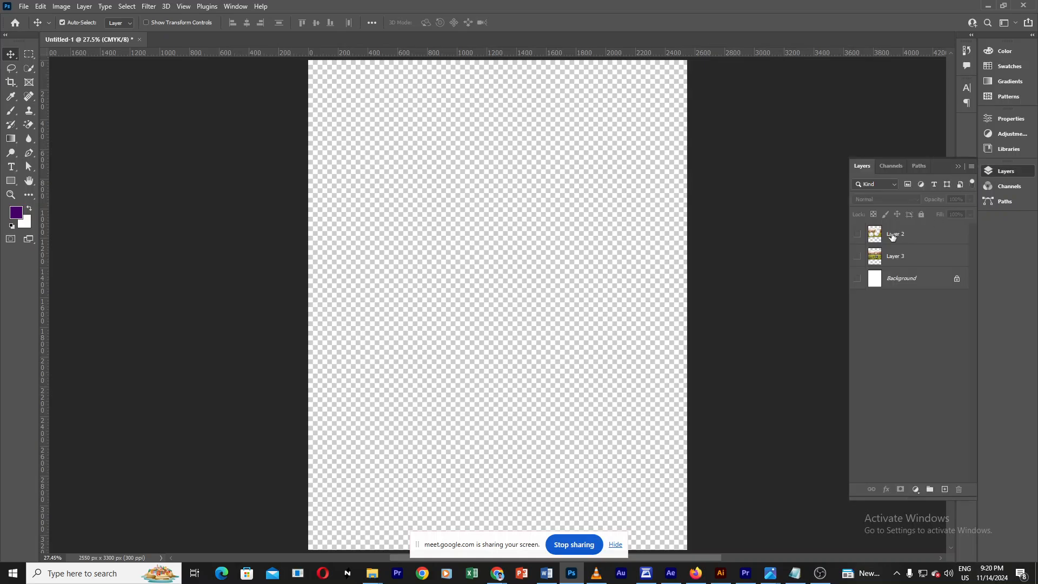
{"action": "left_click", "coordinate": [857, 257]}
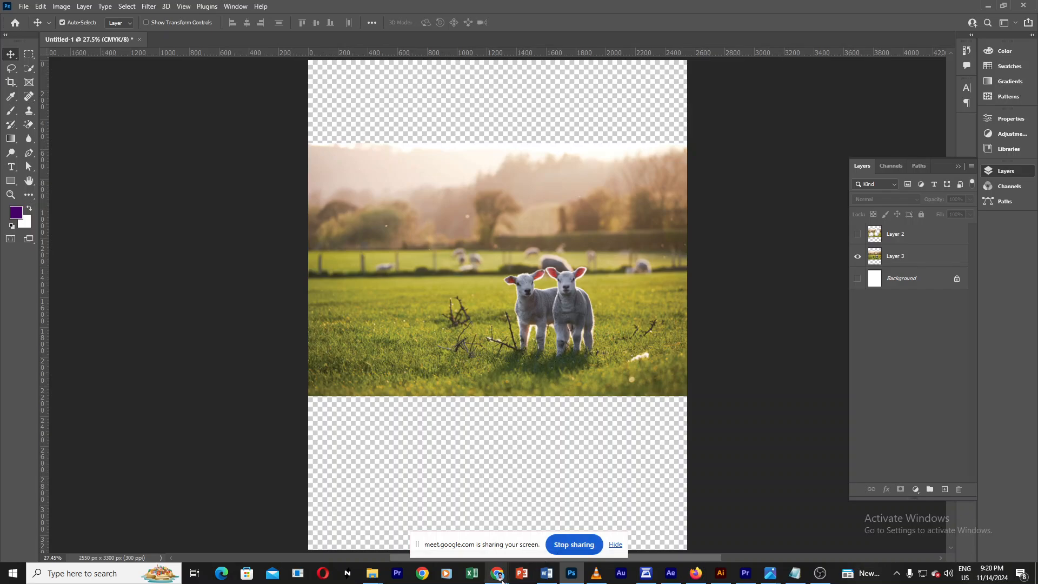
Step: Switch to Chrome and close the sheep image search tab
{"action": "mouse_move", "coordinate": [500, 578]}
{"action": "left_click", "coordinate": [441, 520]}
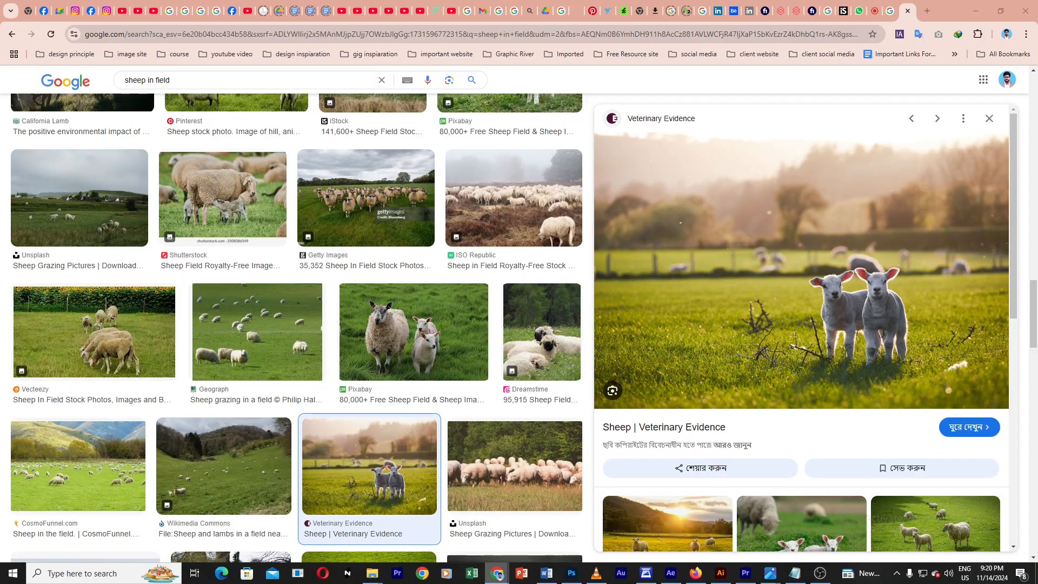
{"action": "left_click", "coordinate": [876, 13]}
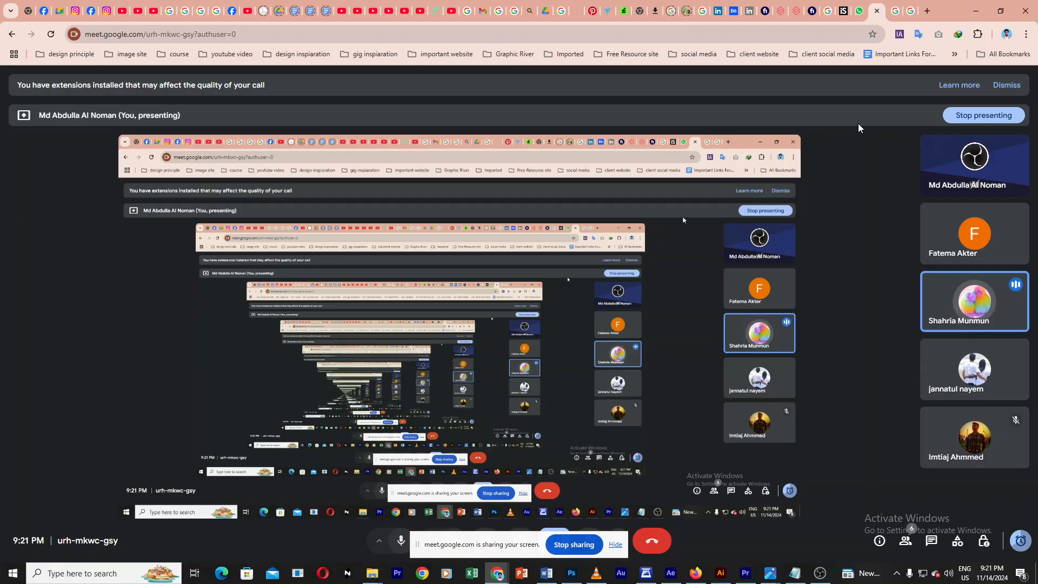
{"action": "left_click", "coordinate": [571, 573]}
{"action": "left_click", "coordinate": [11, 111]}
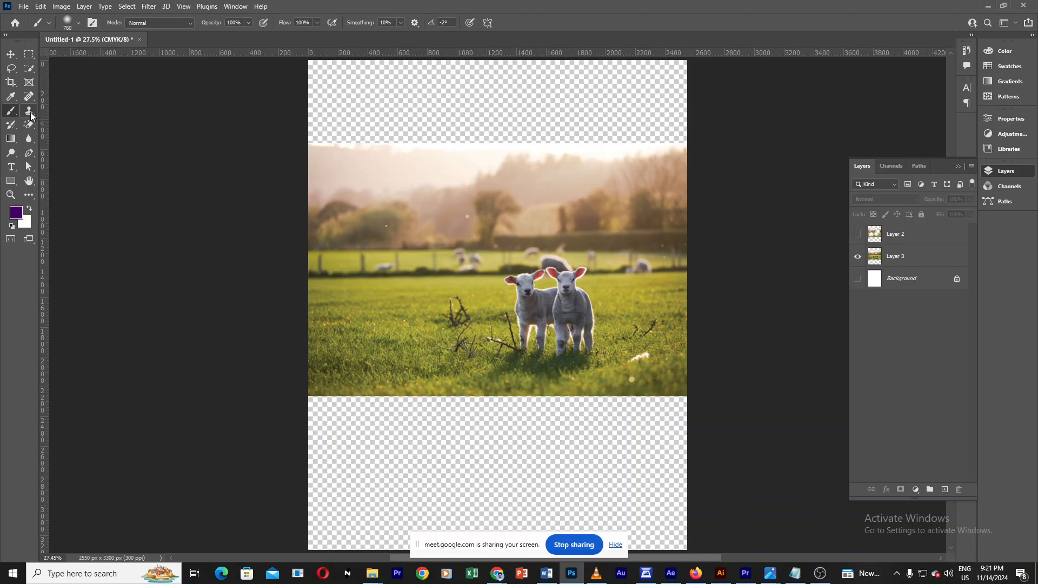
{"action": "left_click", "coordinate": [30, 111]}
{"action": "right_click", "coordinate": [26, 116]}
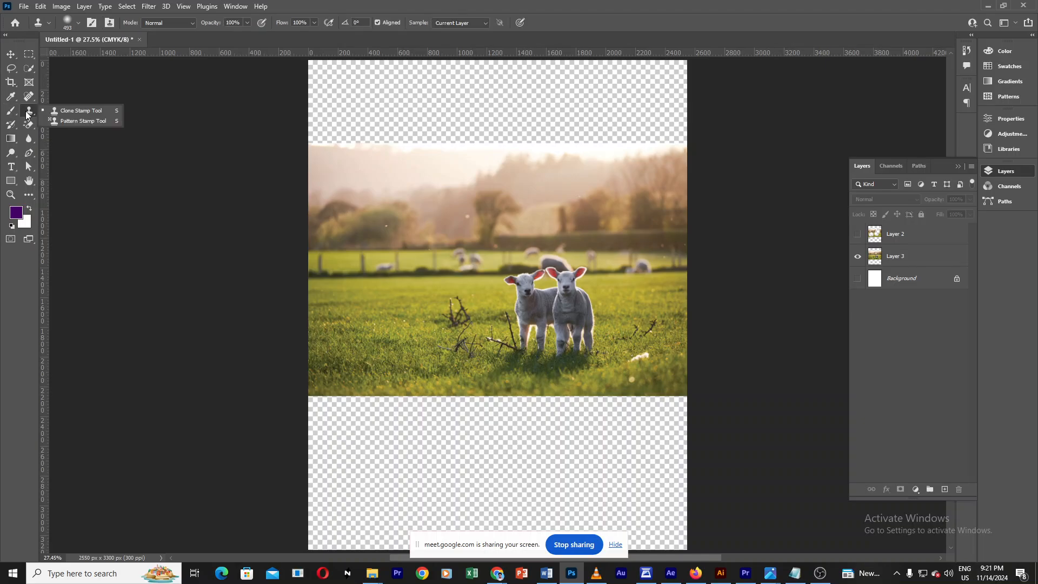
{"action": "right_click", "coordinate": [28, 124]}
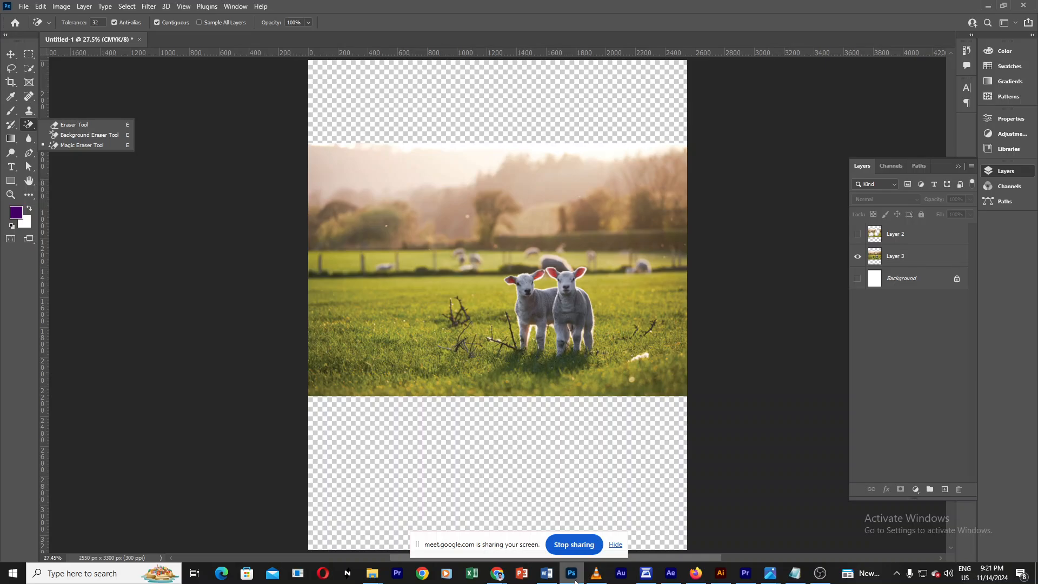
{"action": "key", "text": "v"}
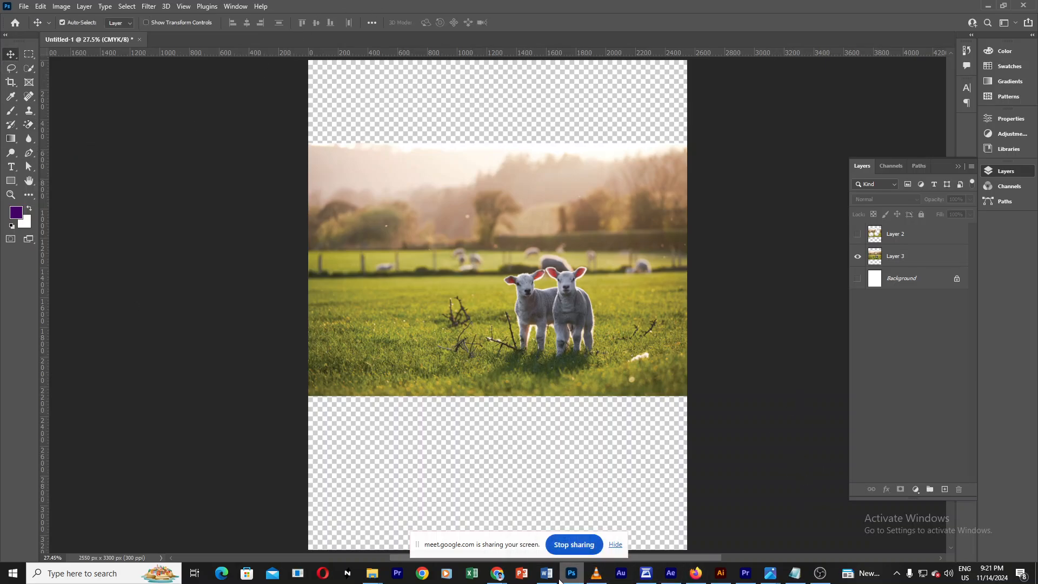
Step: Switch to the Google Meet window and leave the meeting
{"action": "mouse_move", "coordinate": [497, 577]}
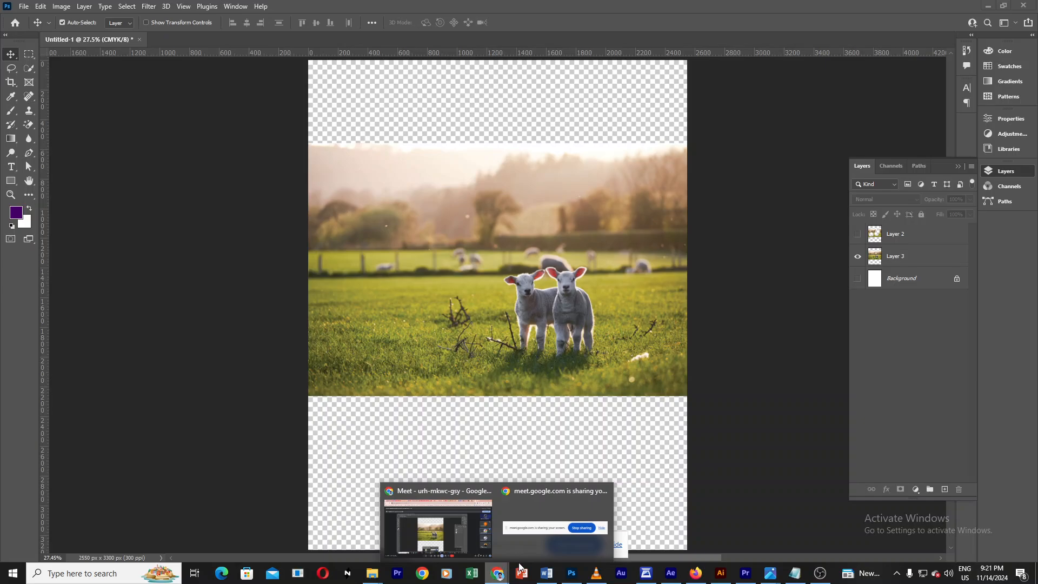
{"action": "left_click", "coordinate": [476, 531]}
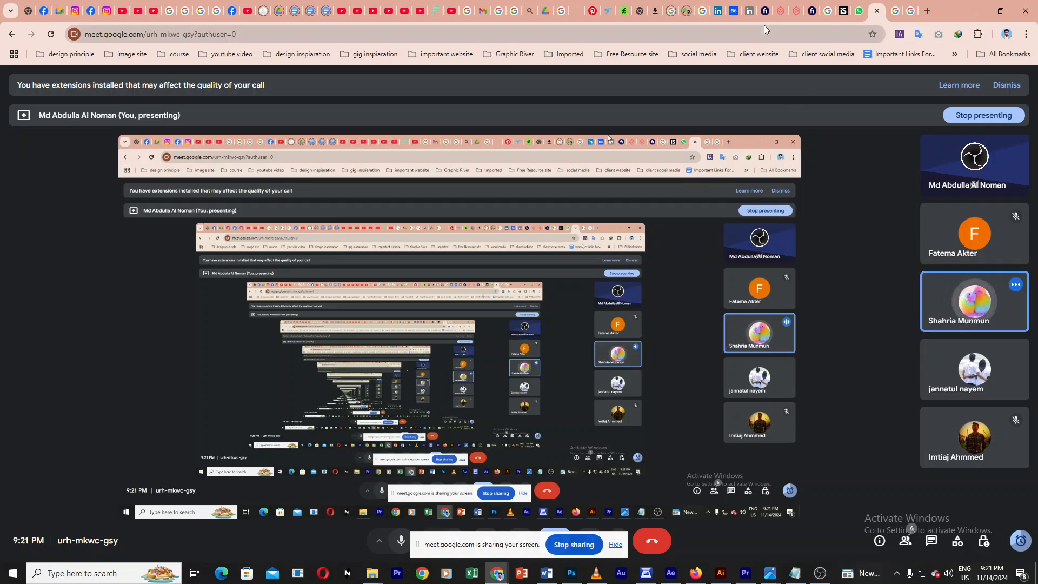
{"action": "left_click", "coordinate": [615, 544]}
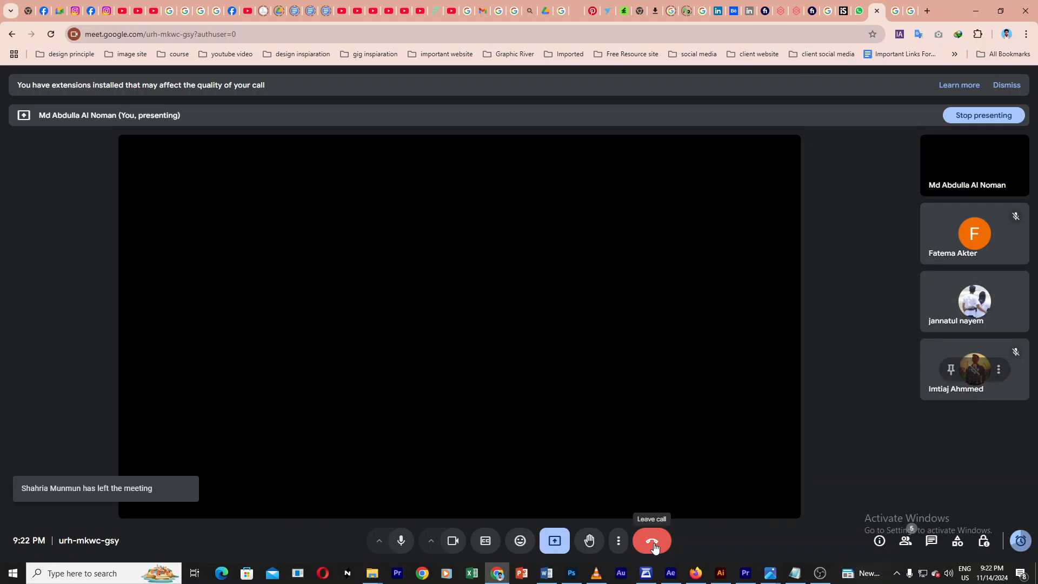
{"action": "left_click", "coordinate": [653, 541]}
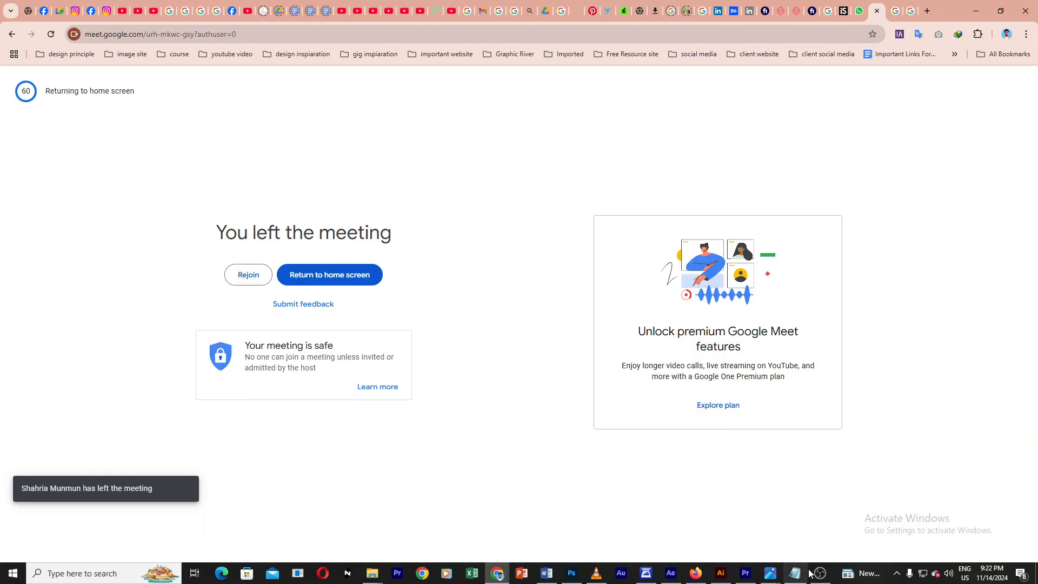